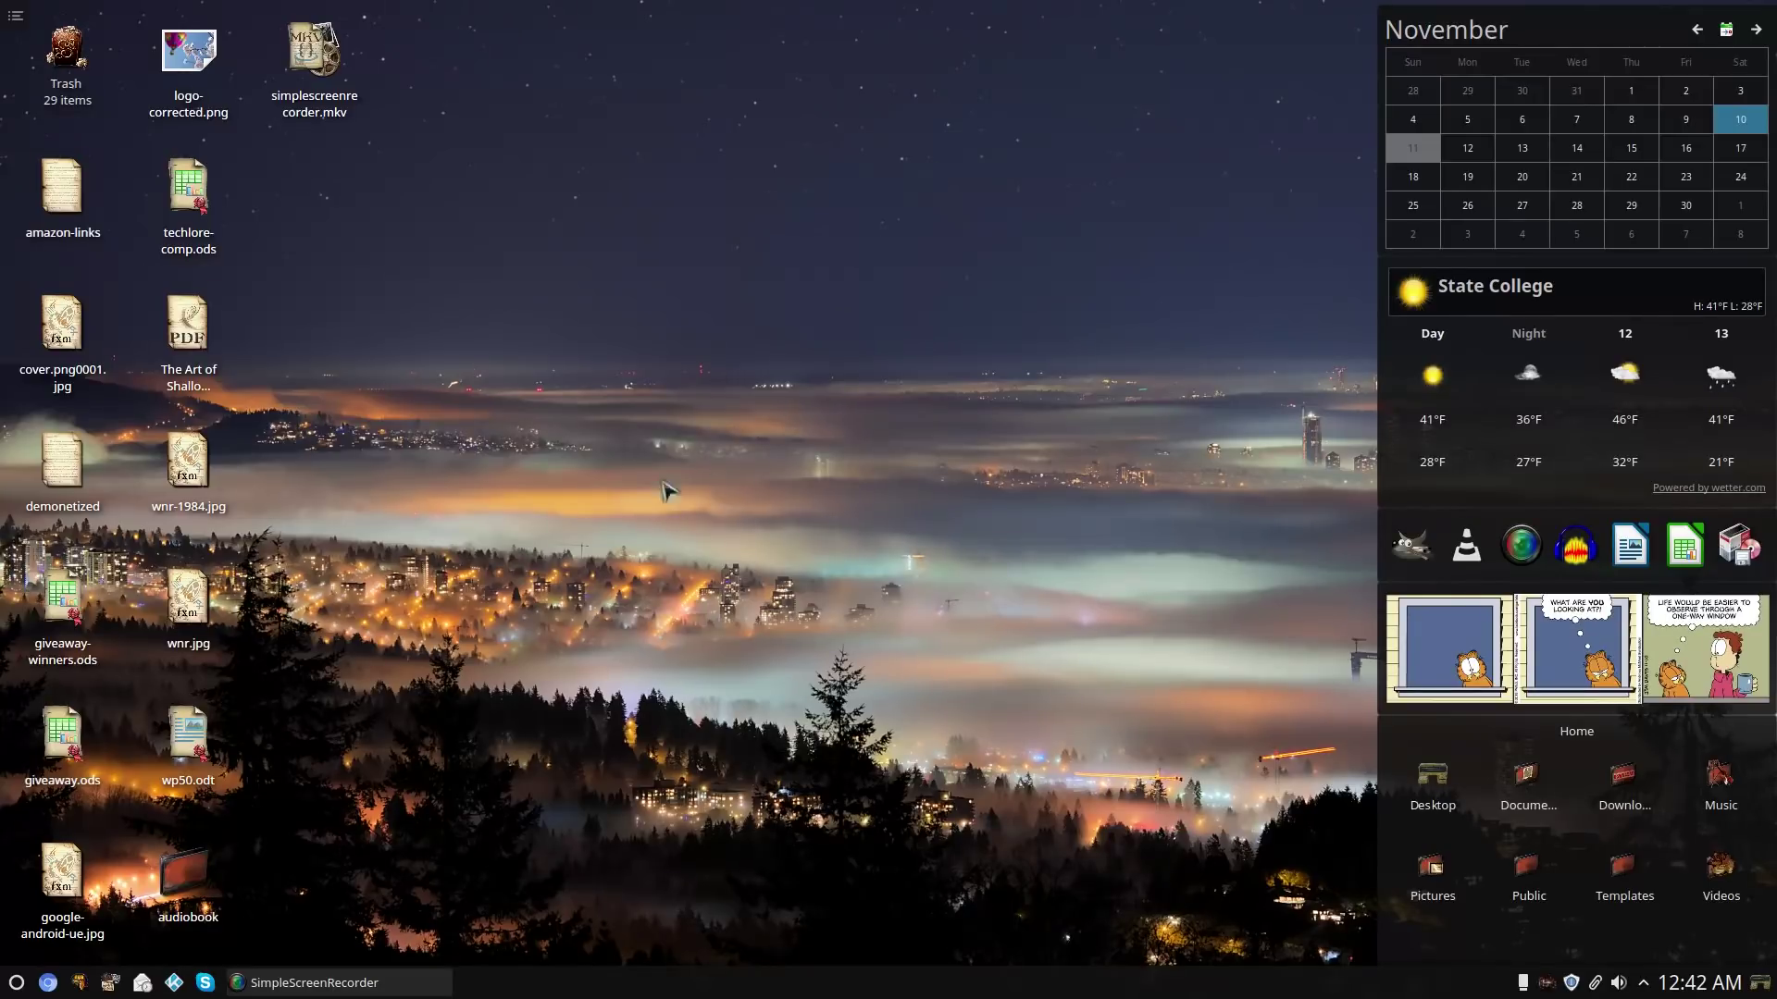
Open the Kickoff application launcher from the bottom-left panel button.
left_click(17, 981)
Launch Konsole by searching 'kons' in the application launcher.
left_click(17, 978)
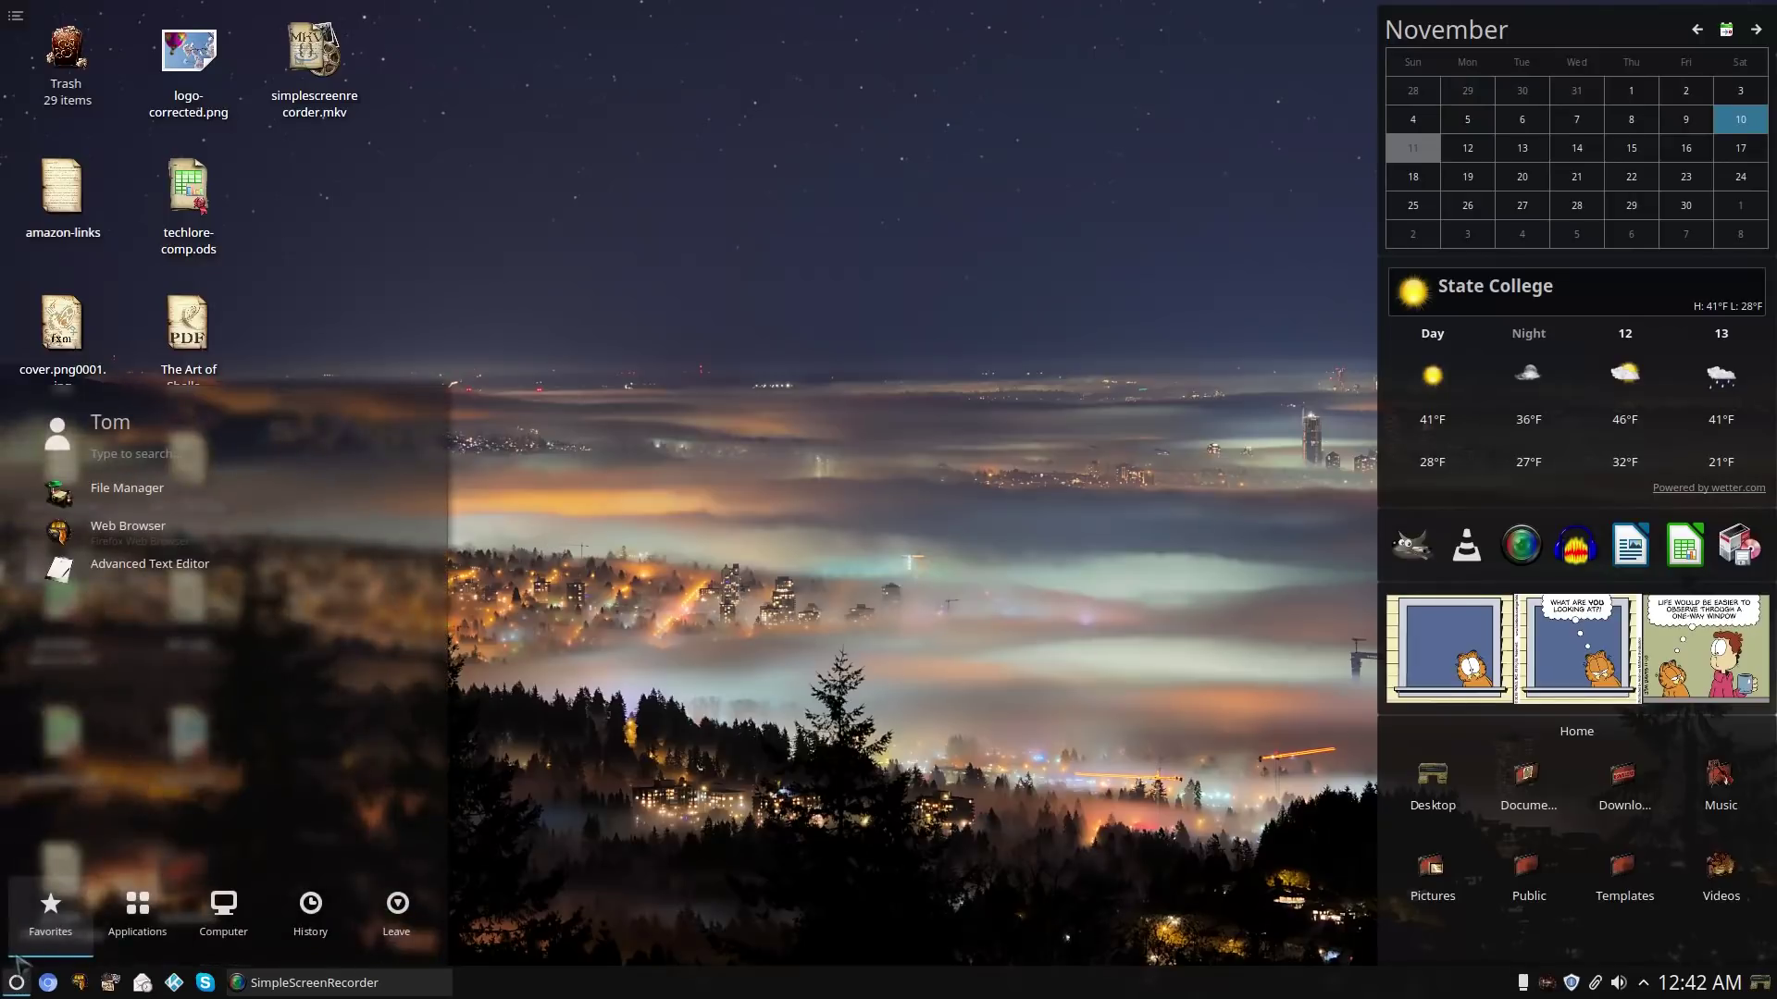
type("sys")
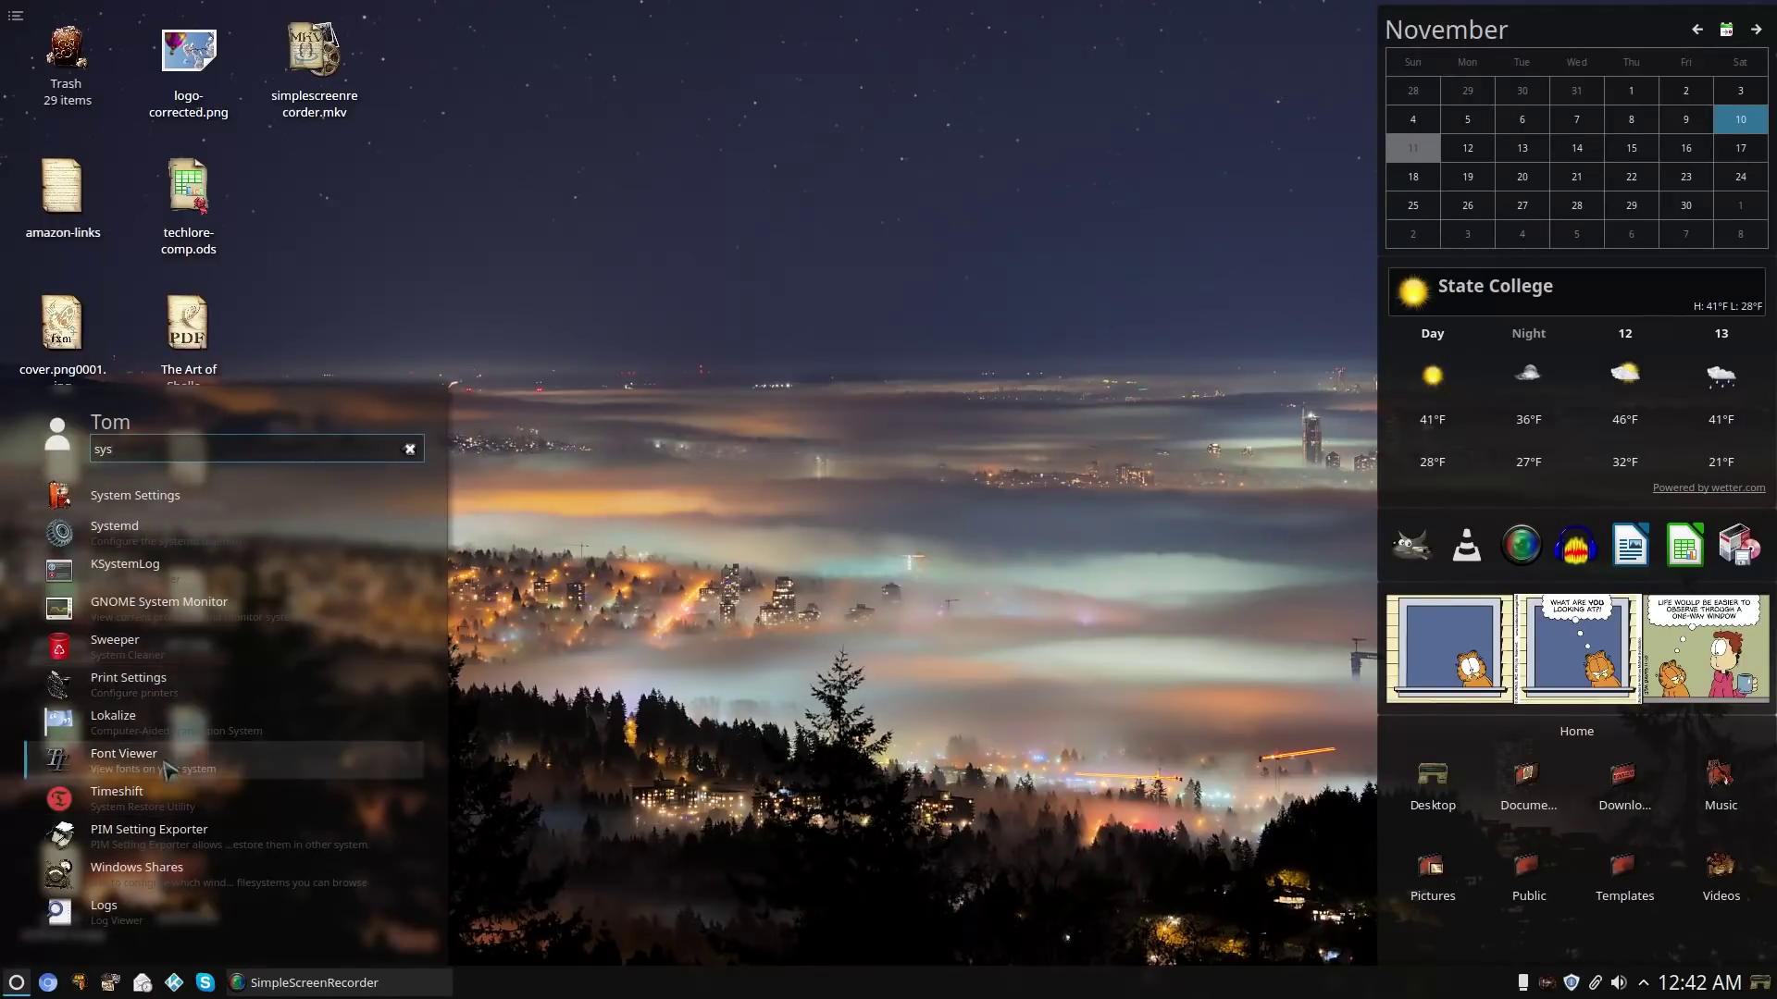
key("Escape")
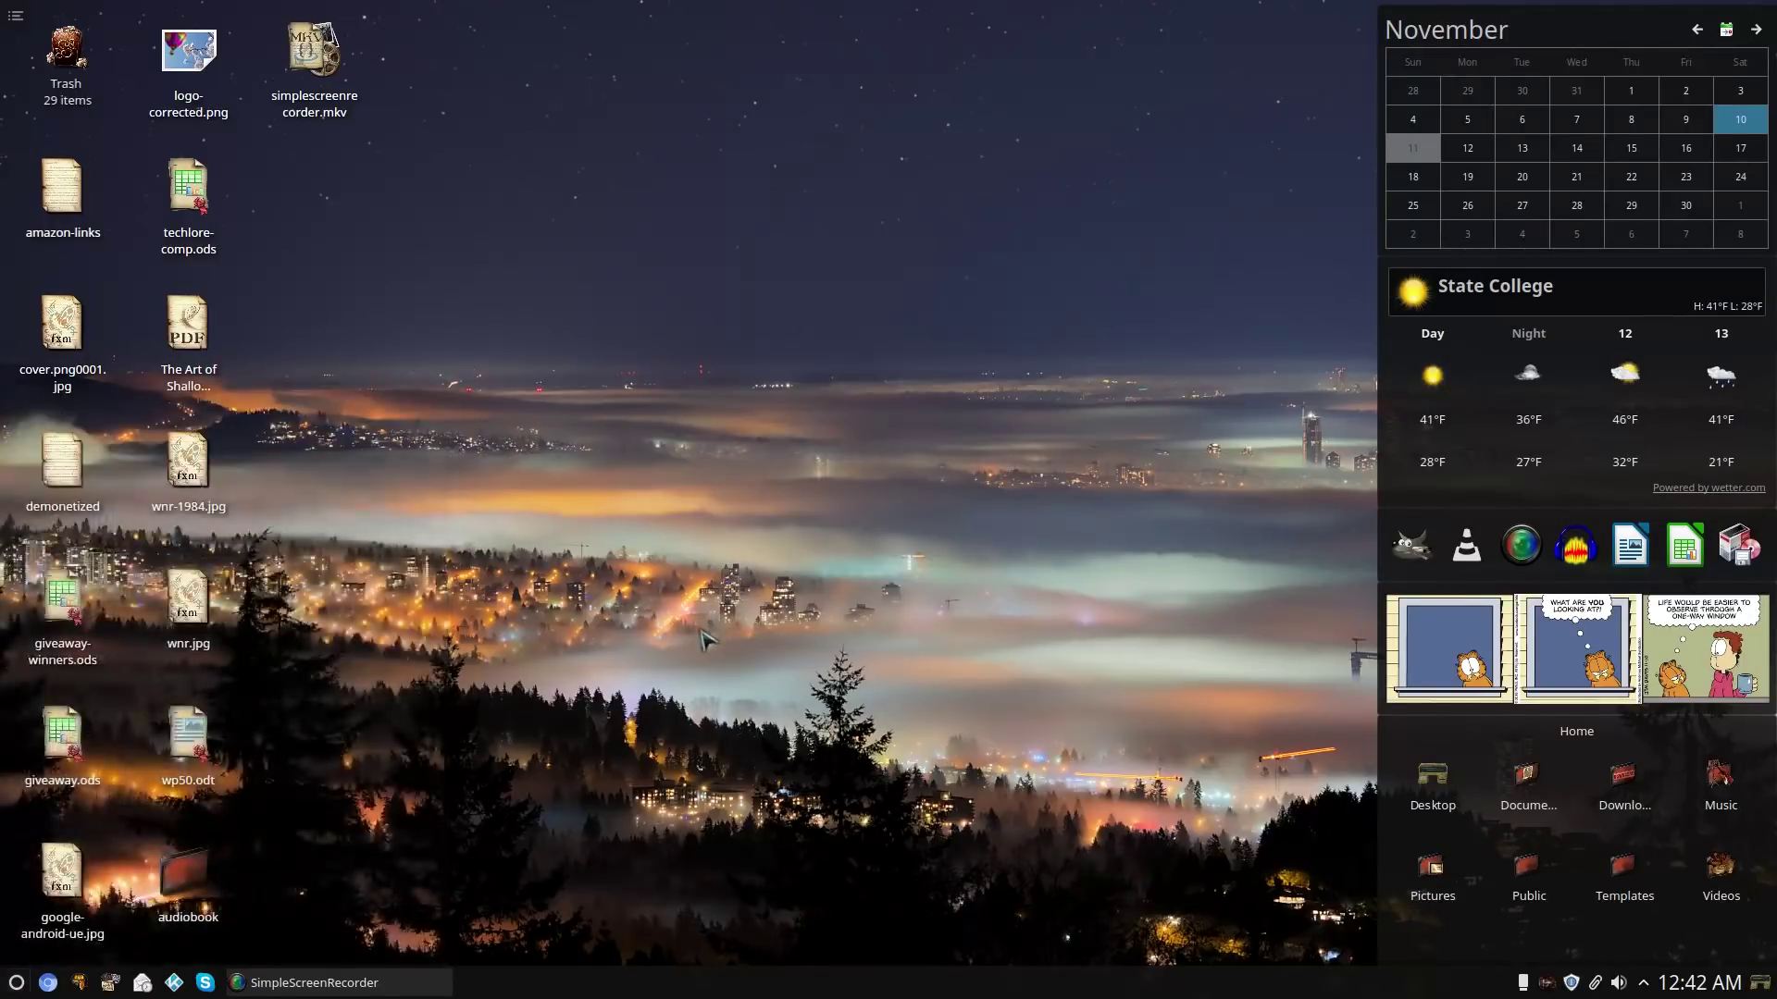
key("super")
type("kons")
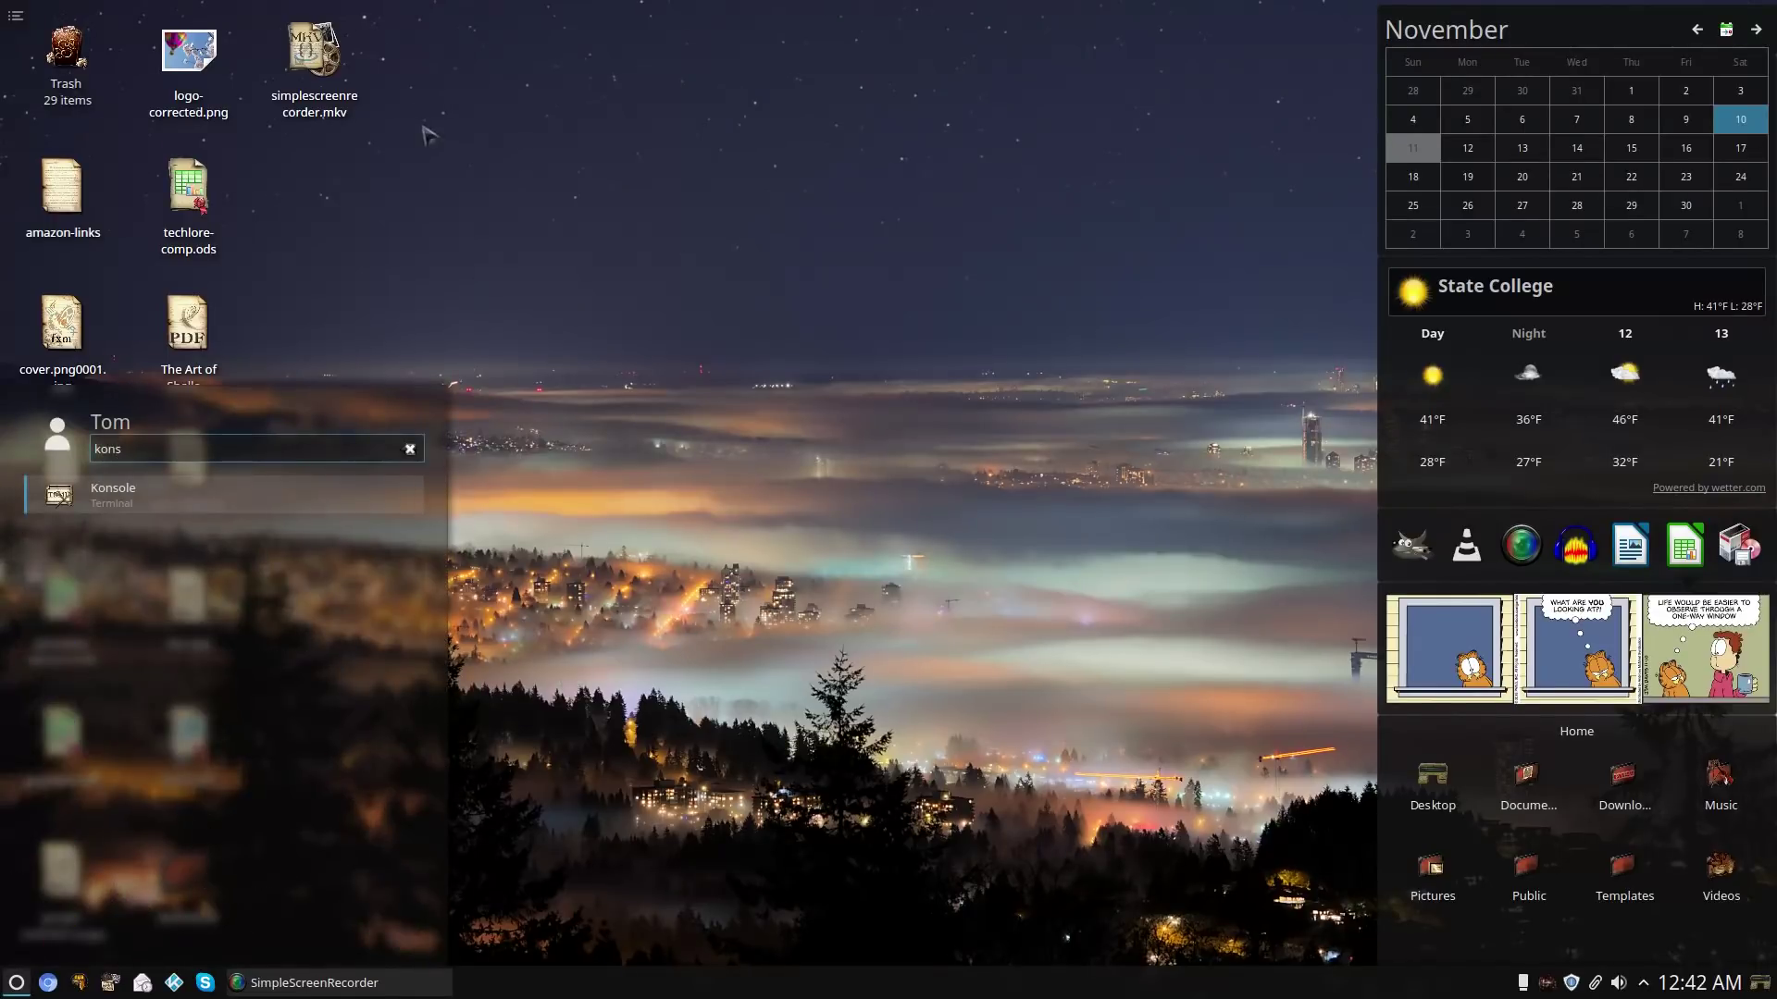
left_click(205, 497)
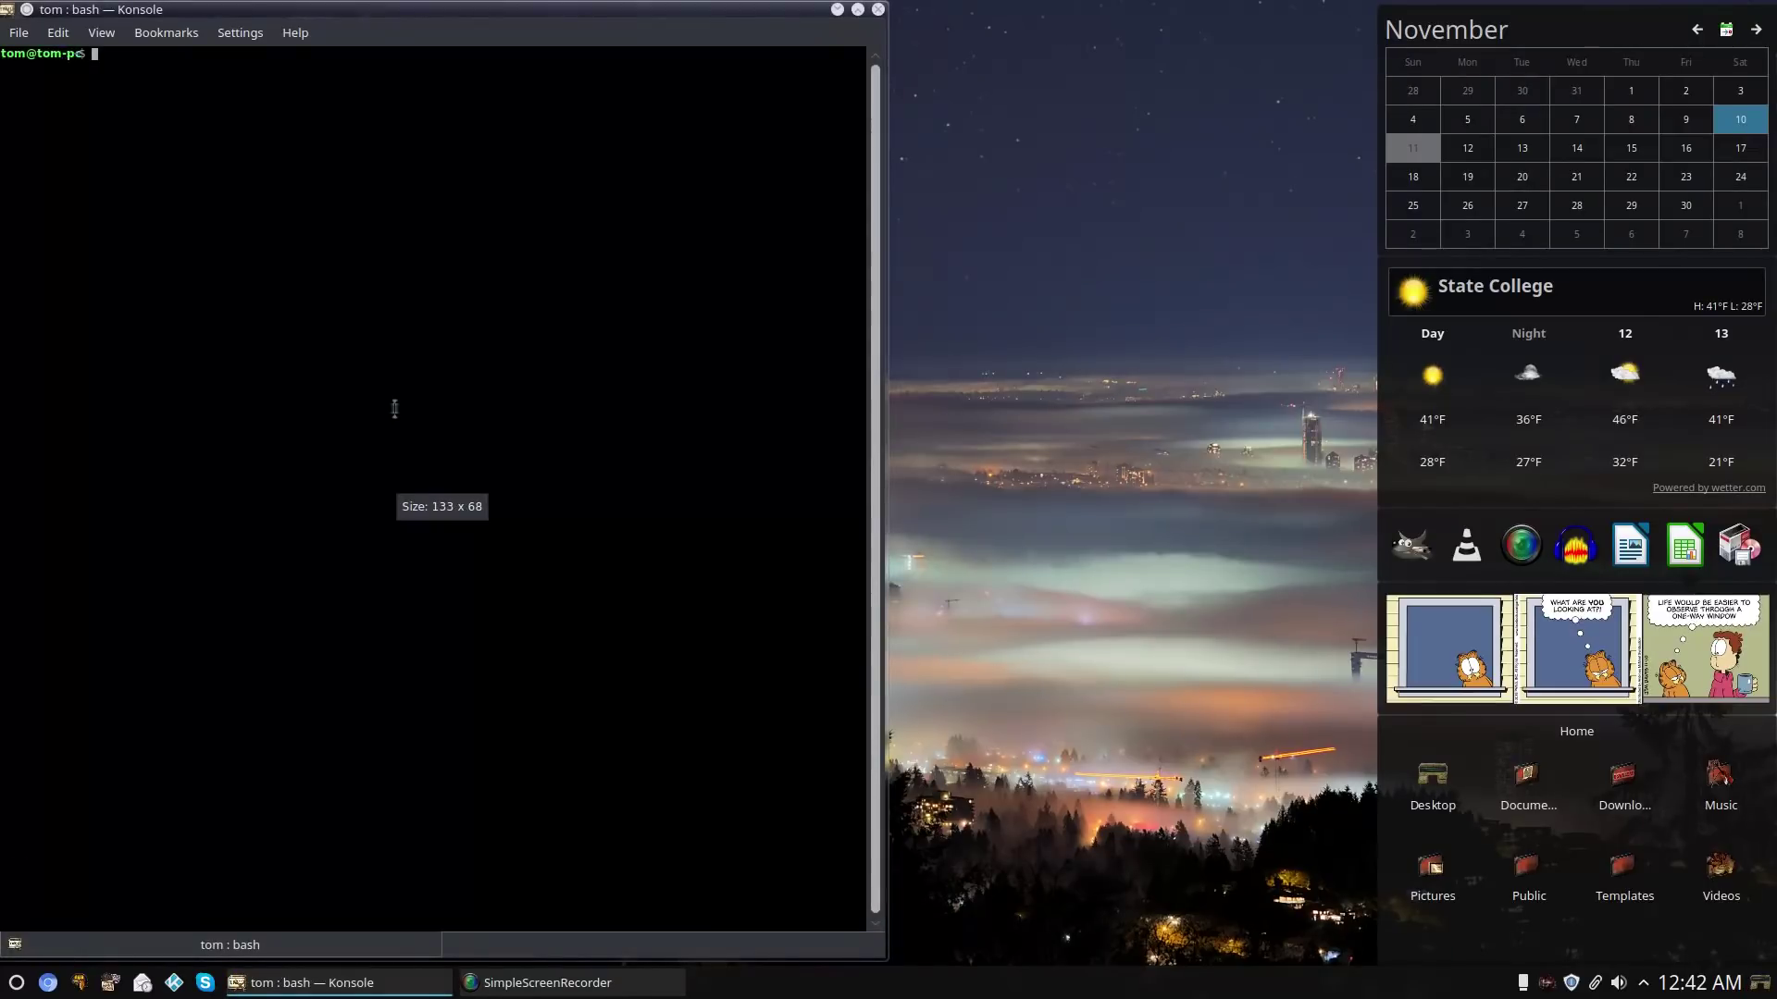
Check the kernel with uname -r (4.18.0-0.bpo.1-amd64), then exit Konsole.
type("unam")
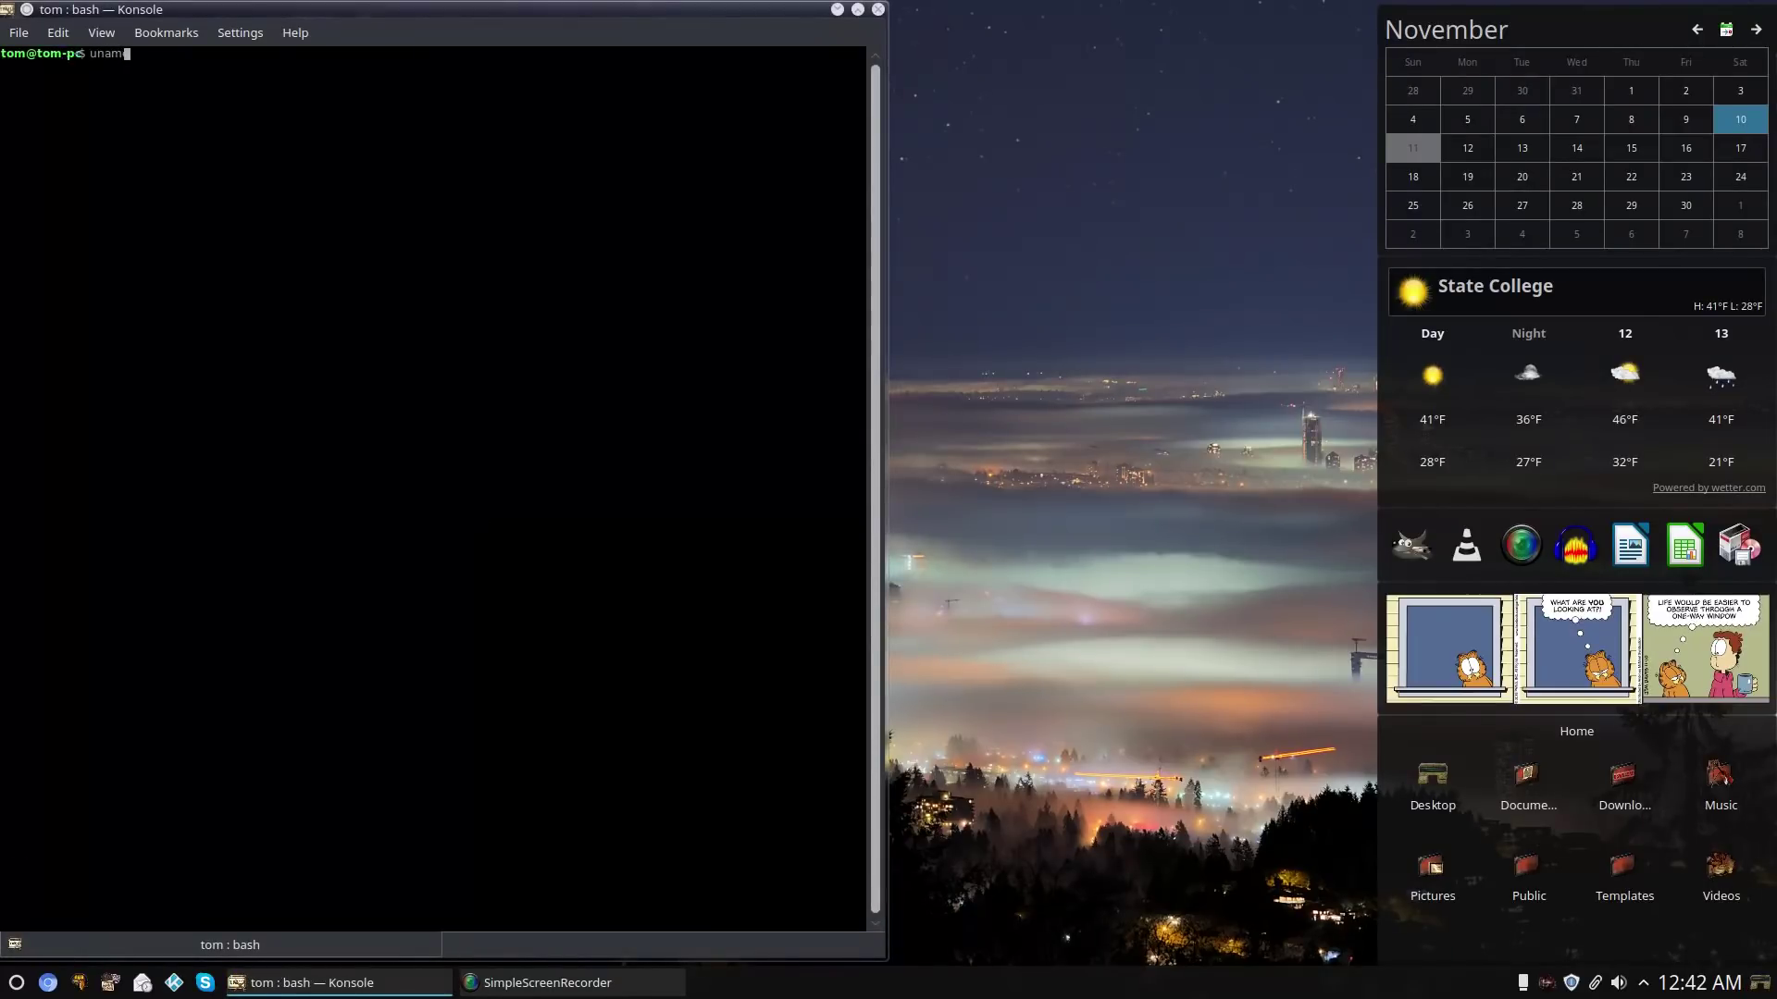
type("ee -r")
key("Return")
key("Up")
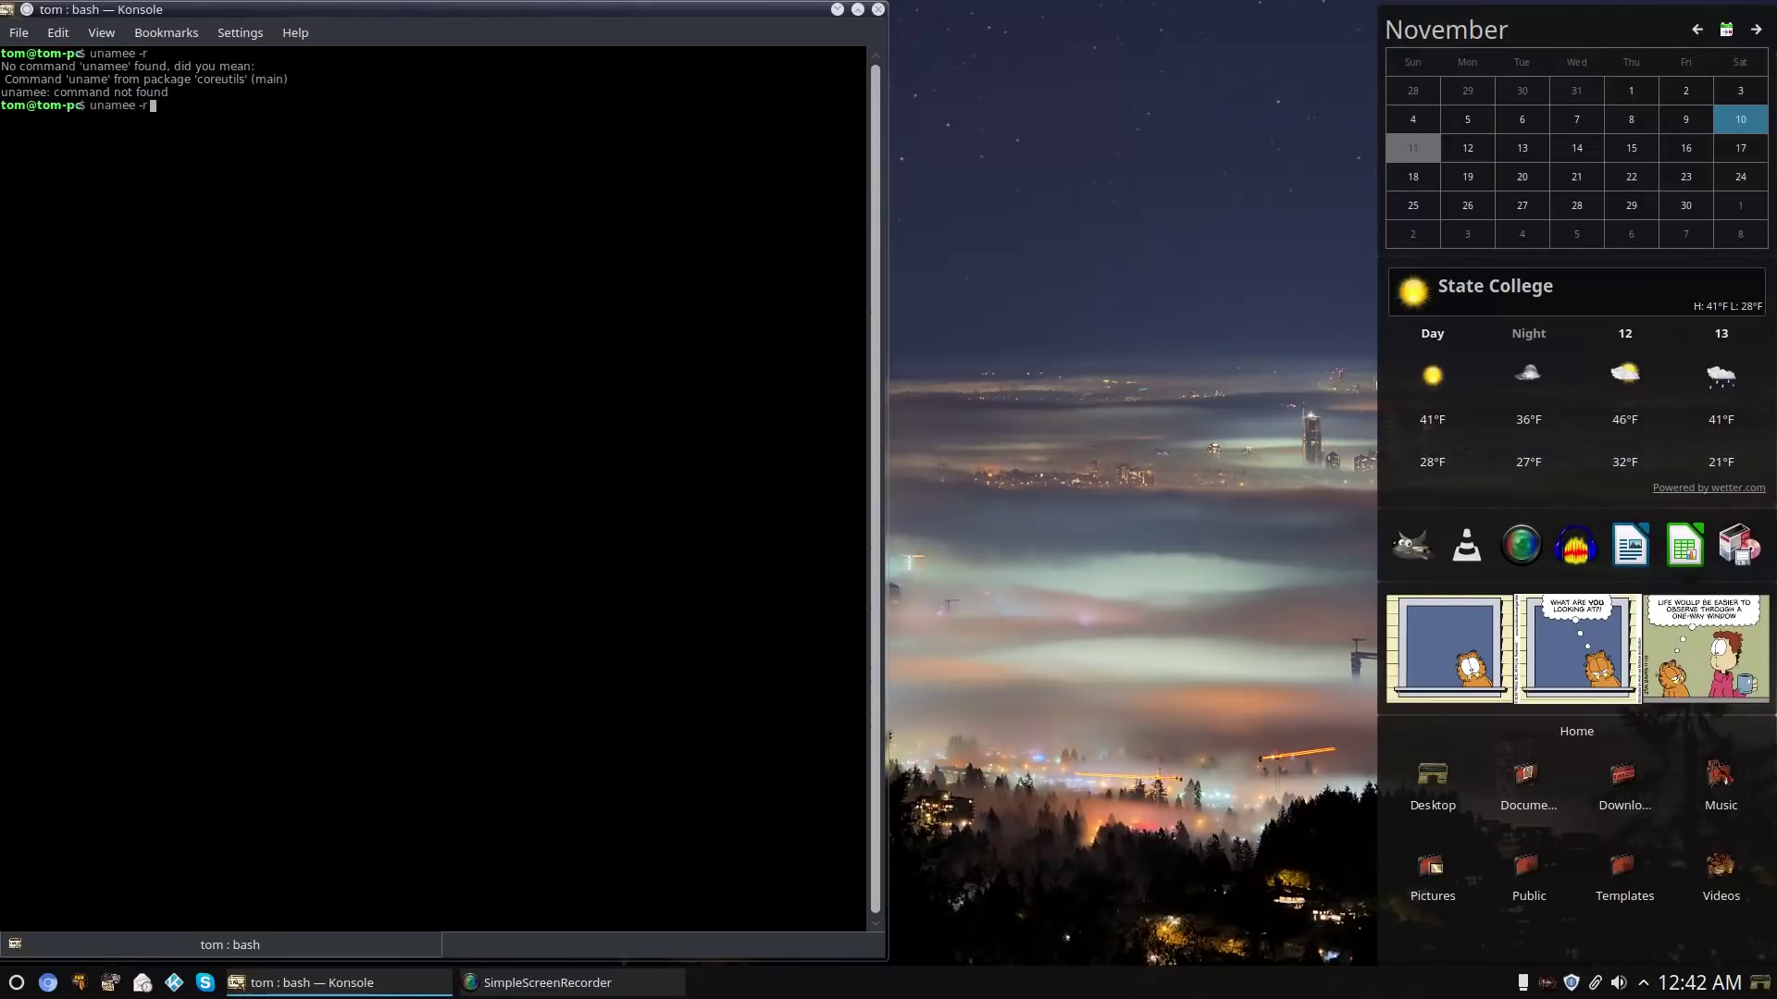
key("Left")
key("Left")
key("Left")
key("BackSpace")
key("Return")
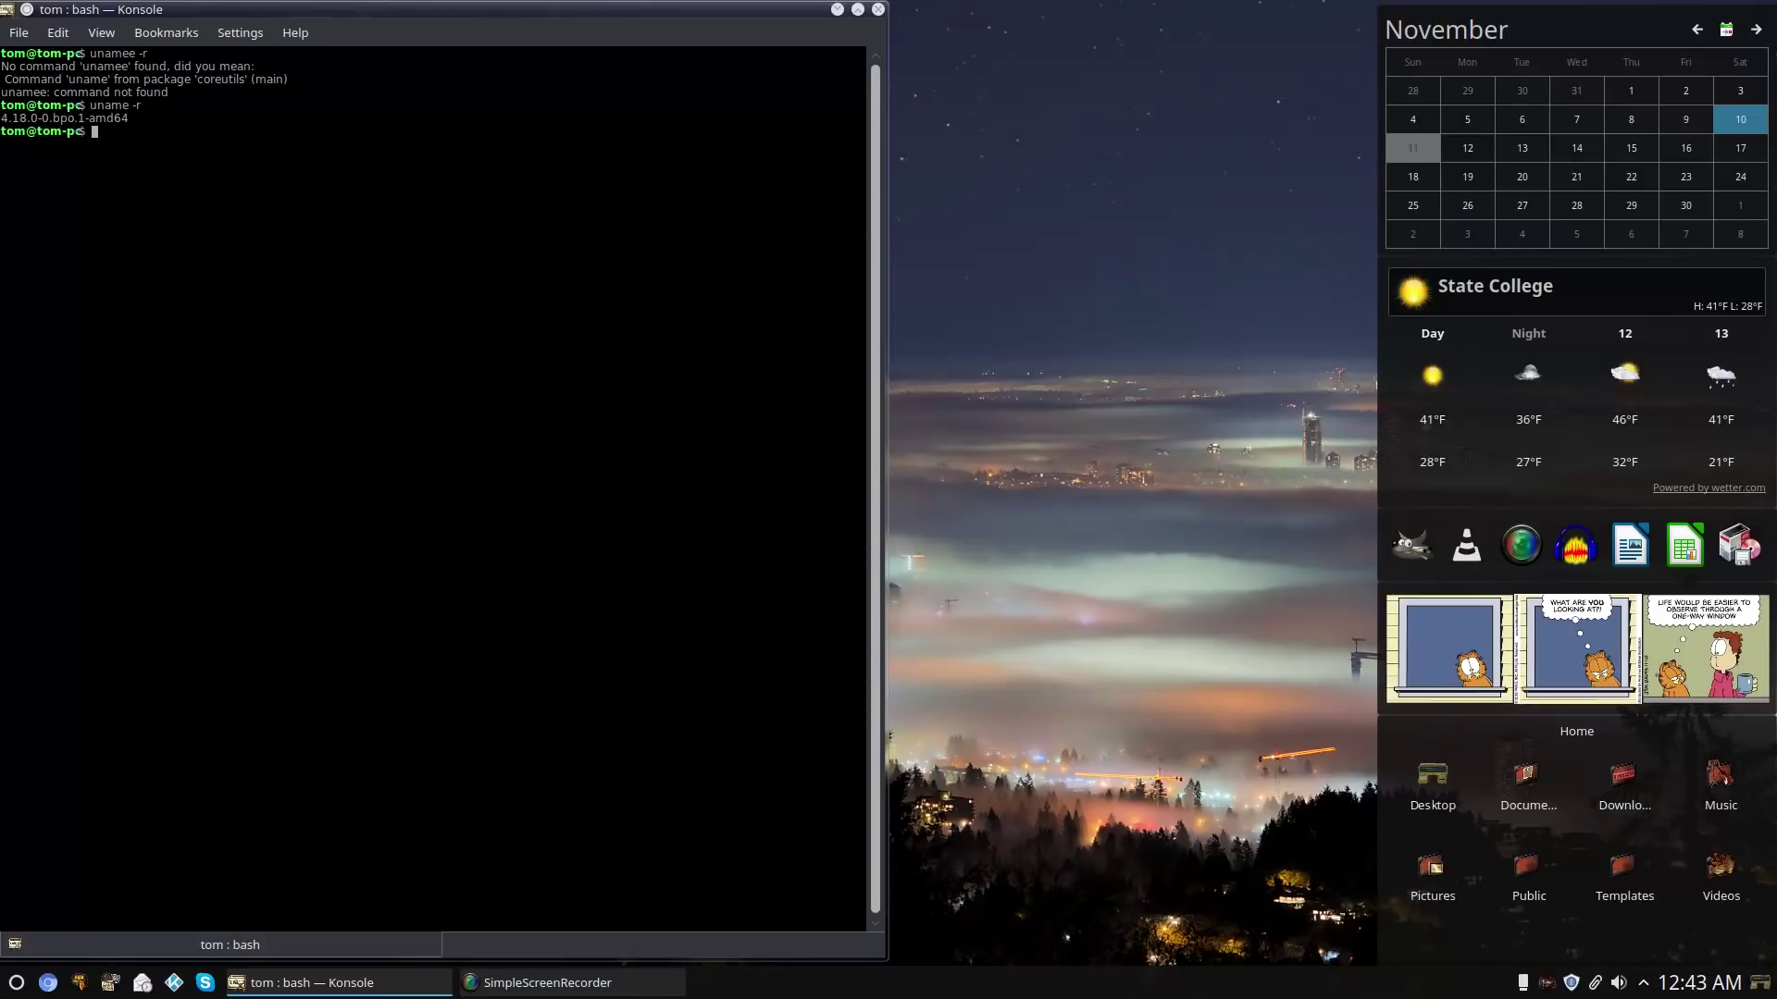
type("exit")
key("Return")
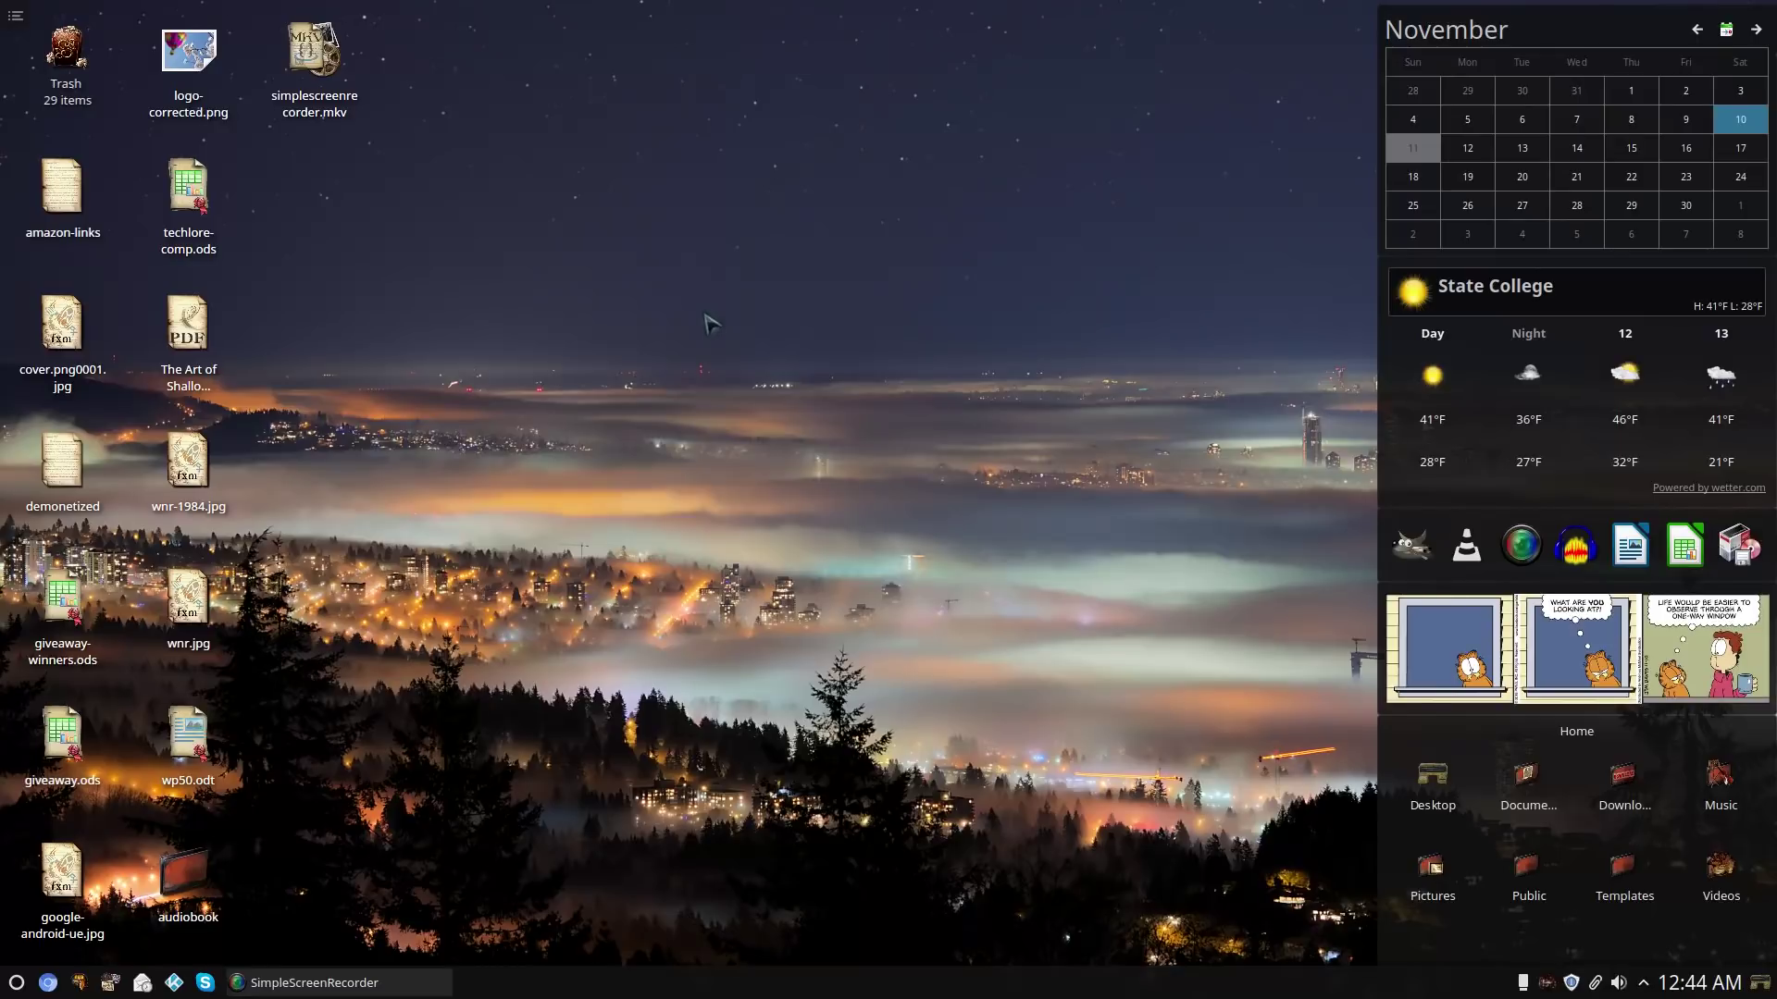
Reopen the Kickoff launcher to its Favourites list from the panel.
left_click(17, 979)
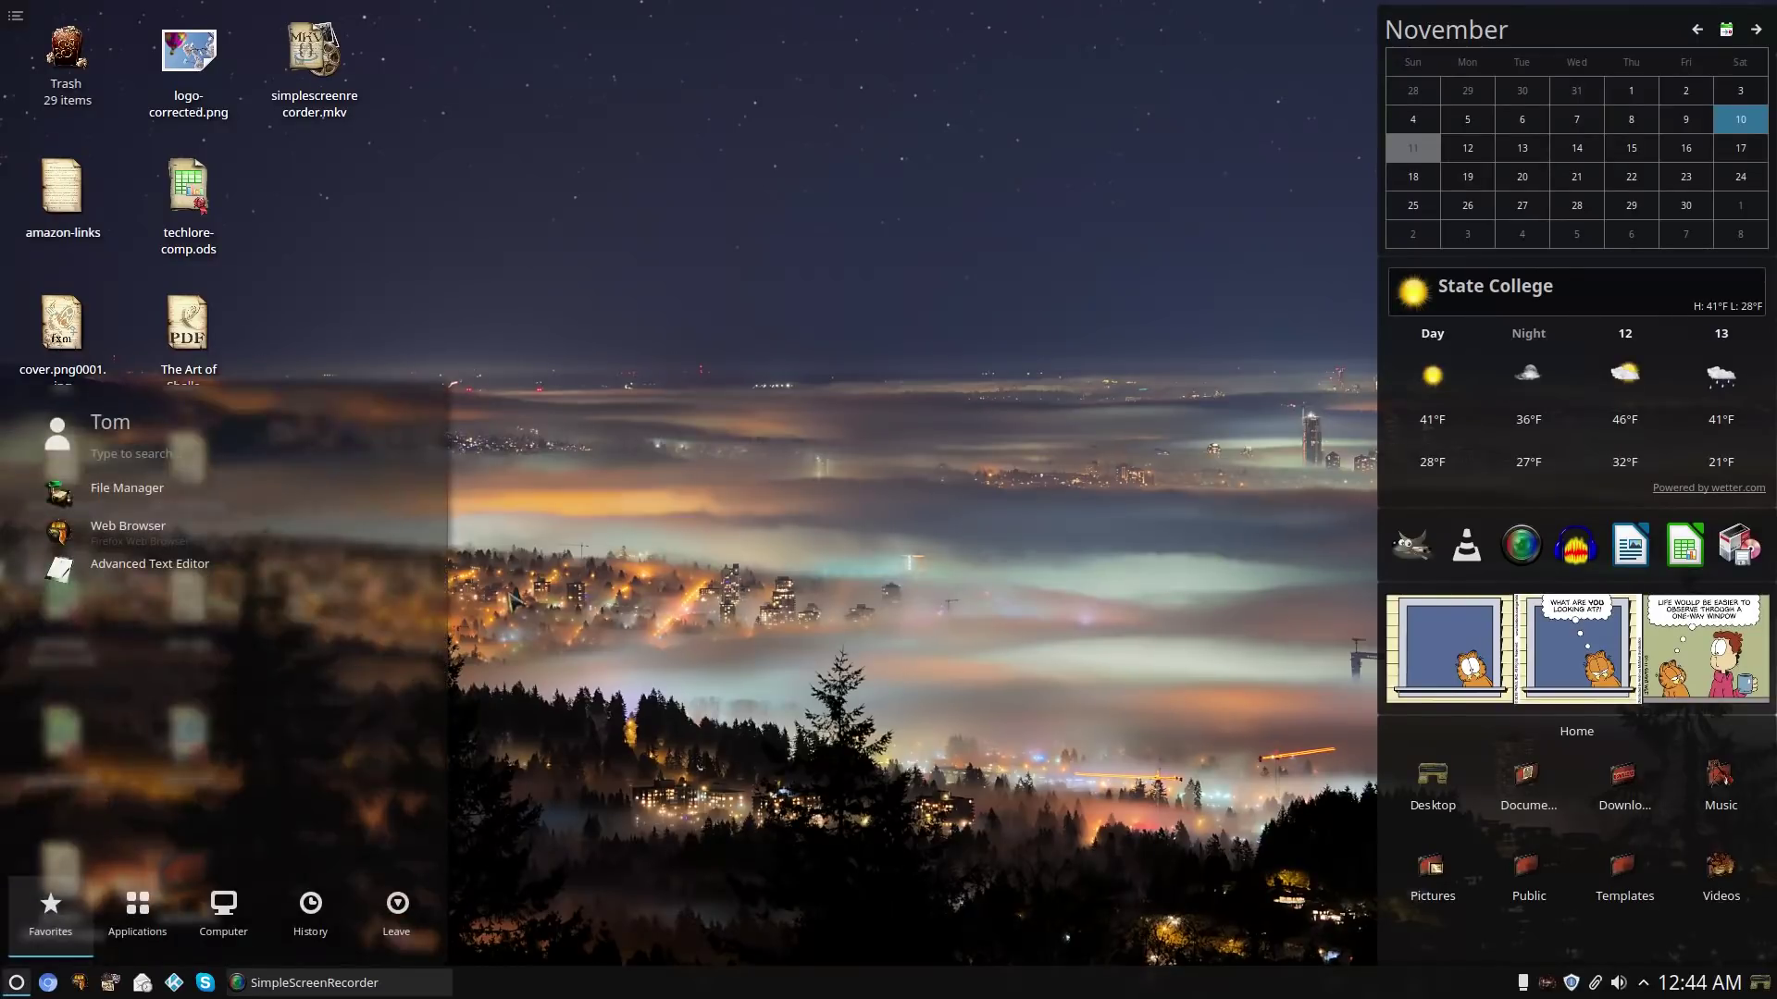
Open System Settings from a 'settings' search and view the Application Style page.
type("settings")
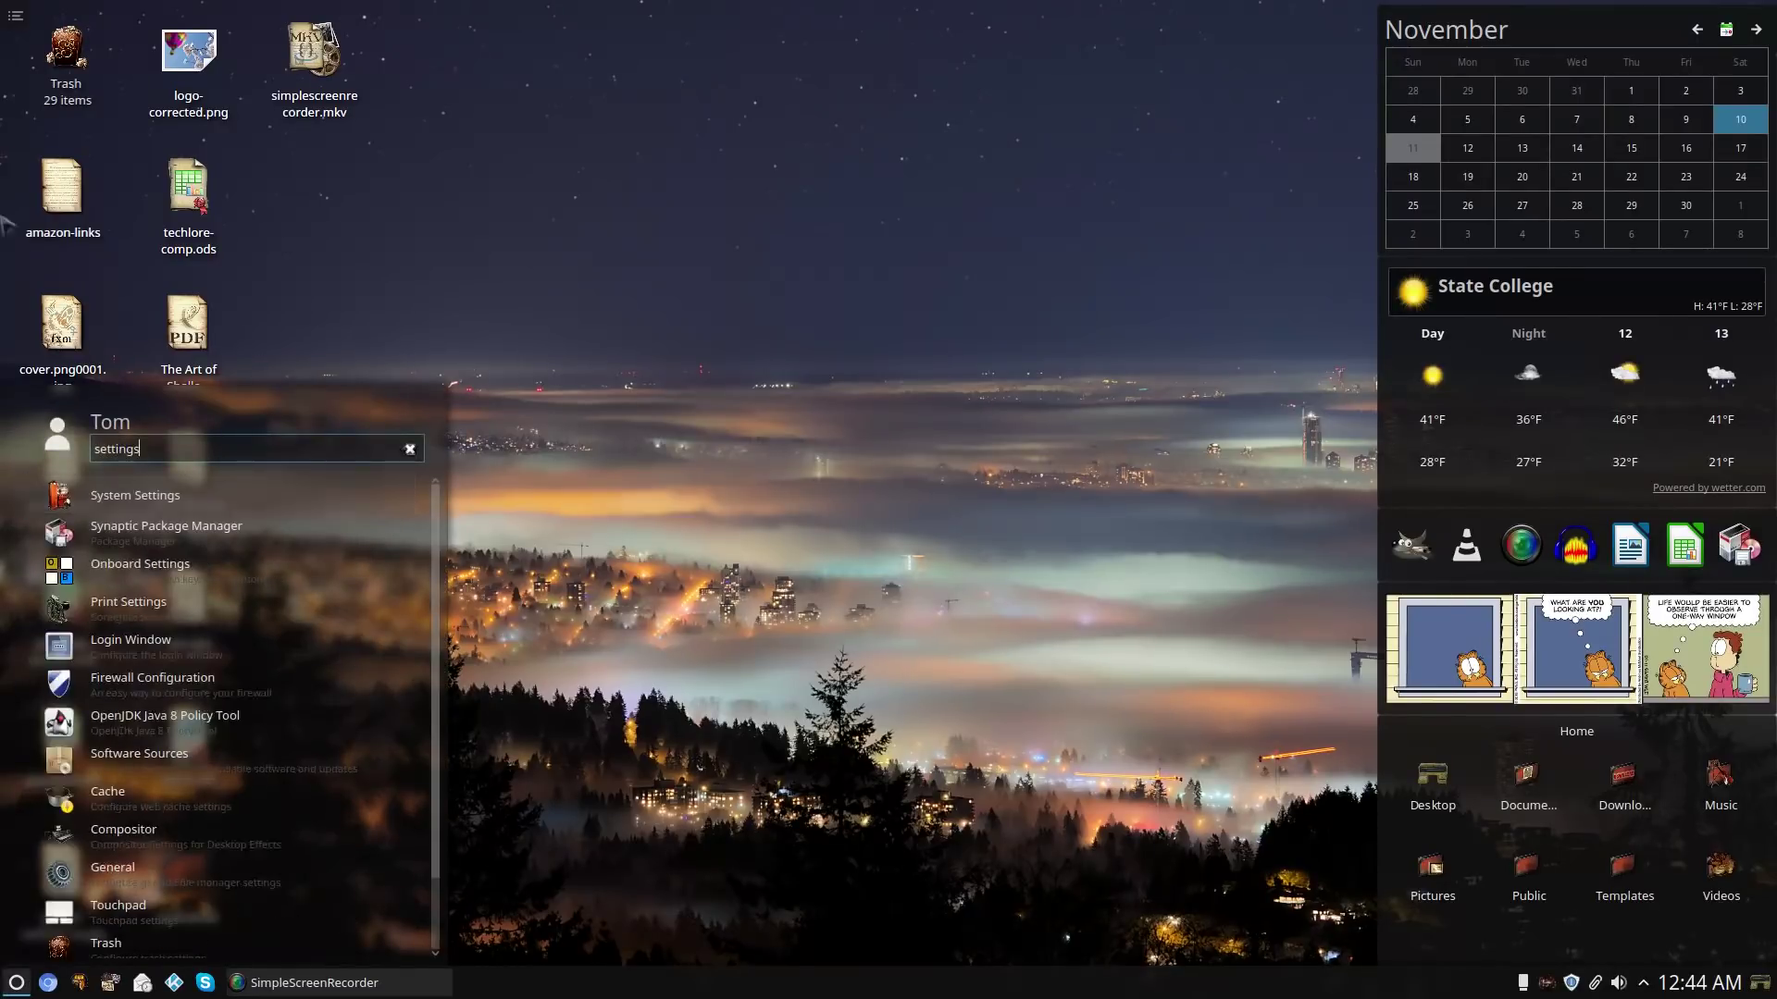
key("Return")
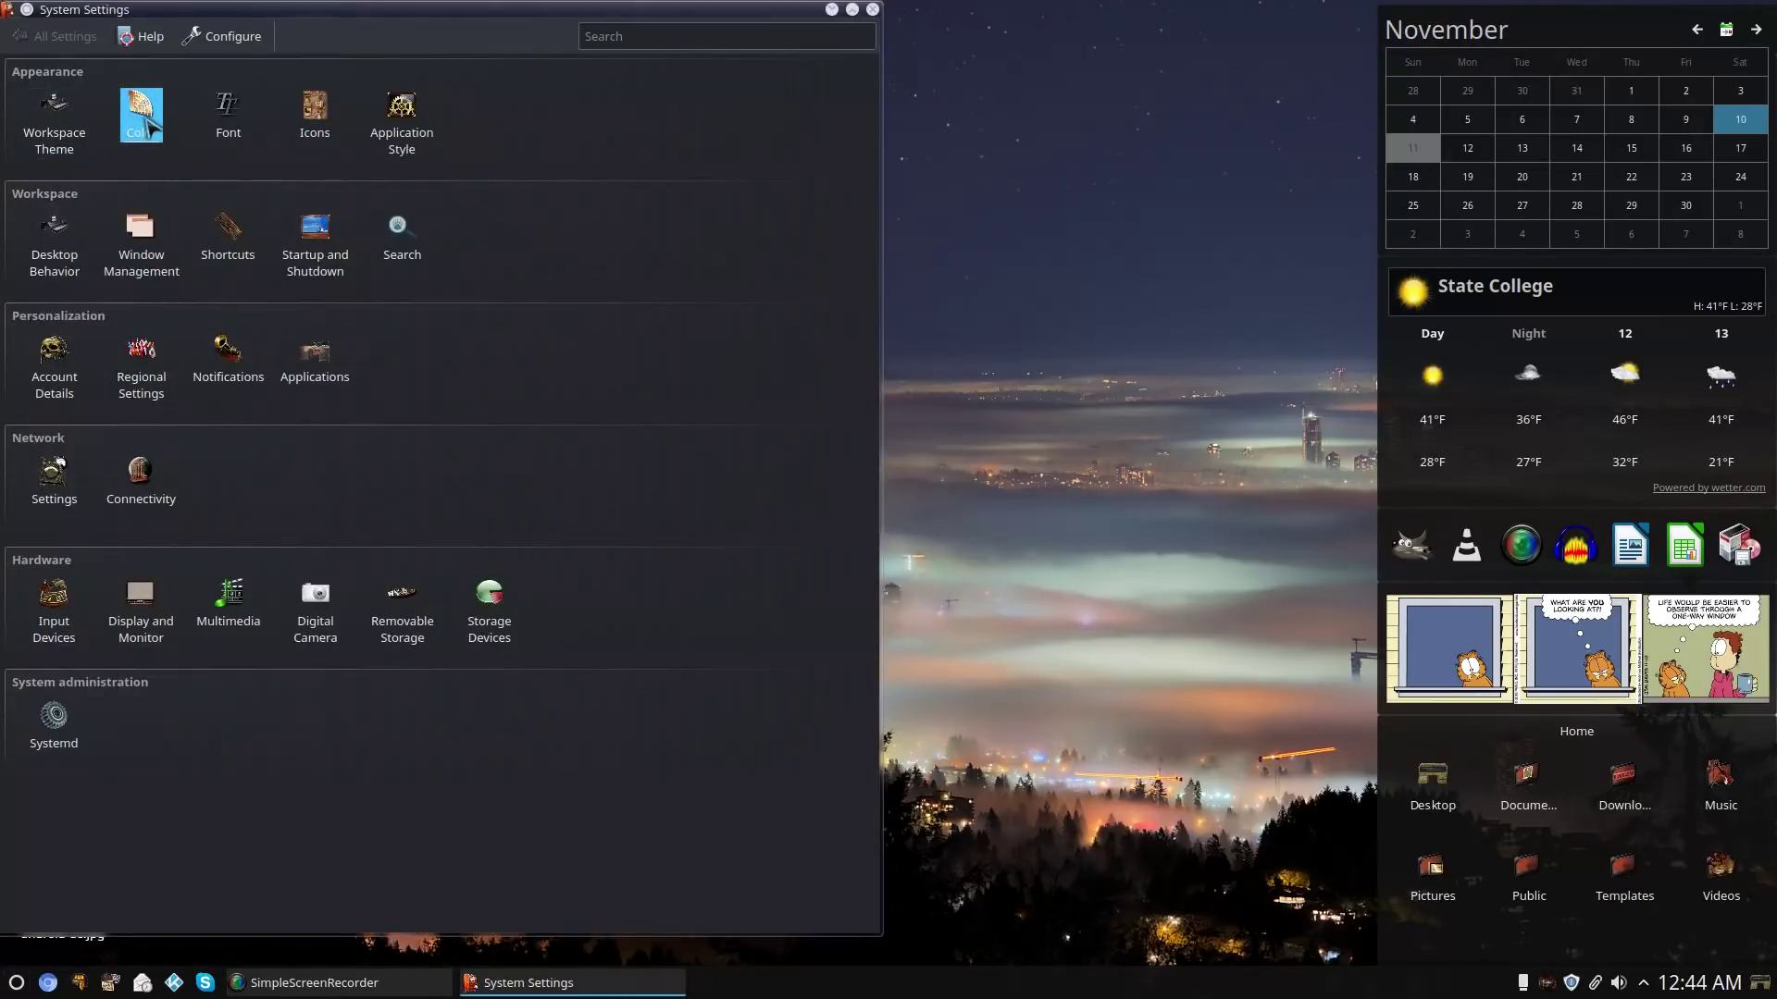
left_click(393, 119)
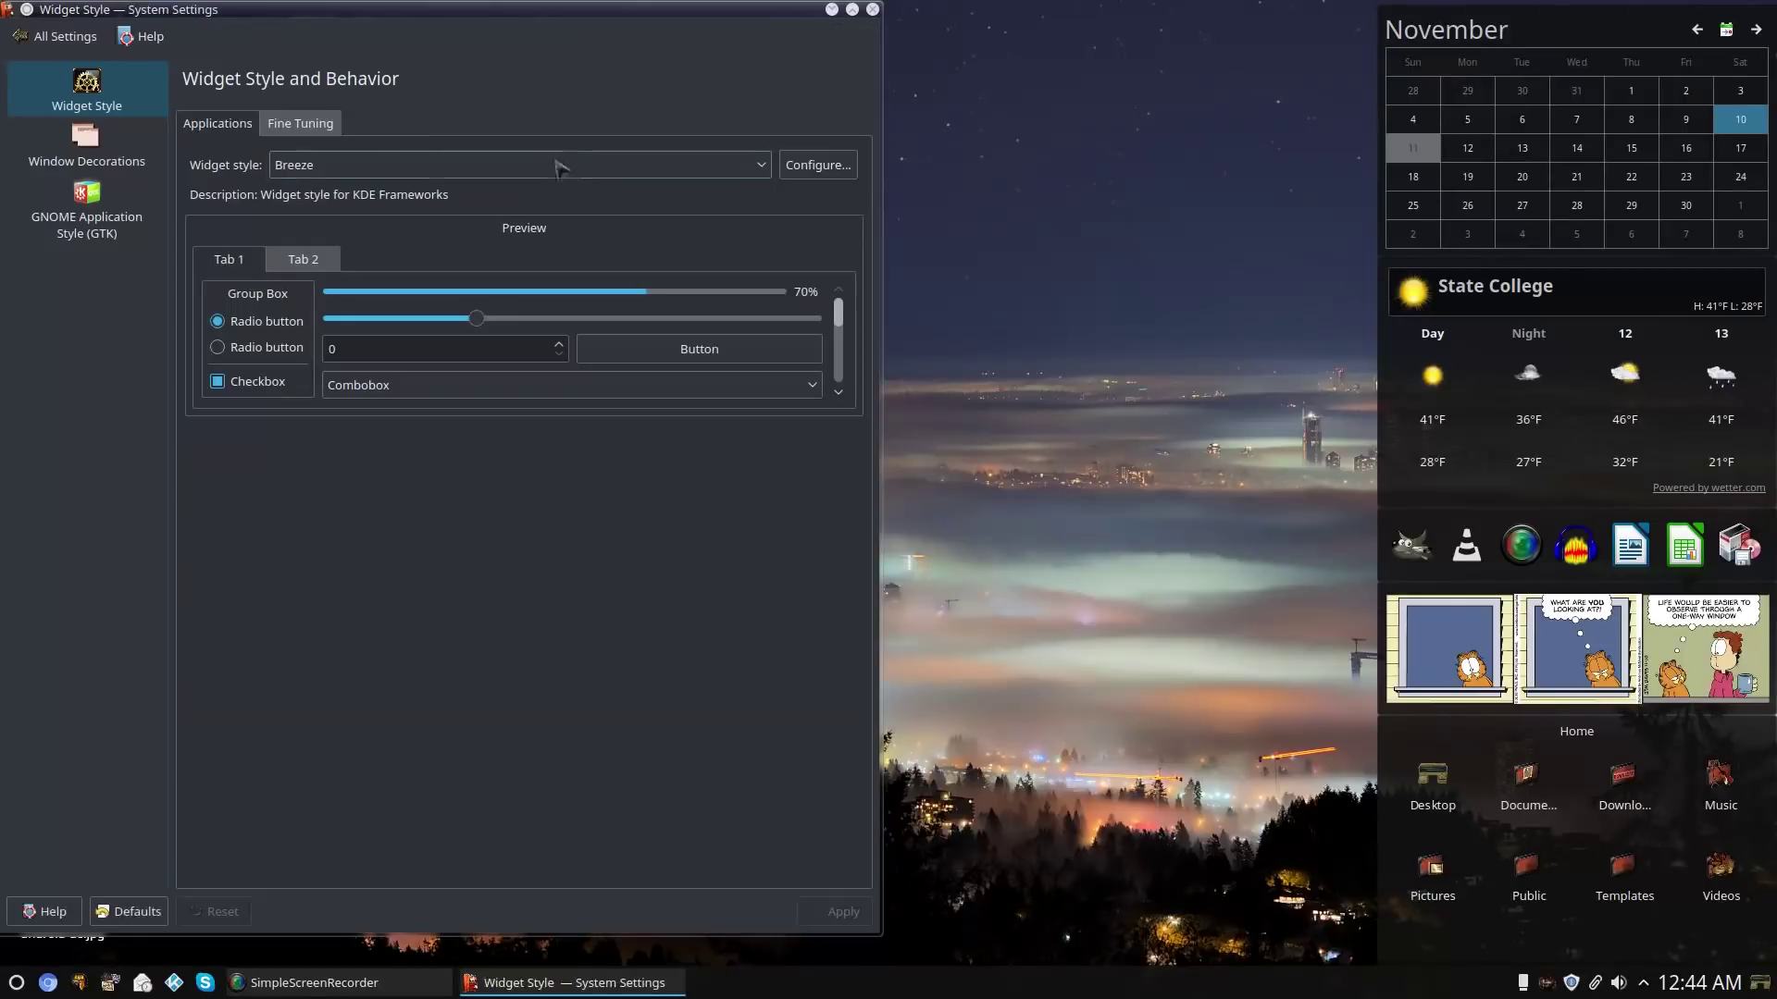
left_click(59, 37)
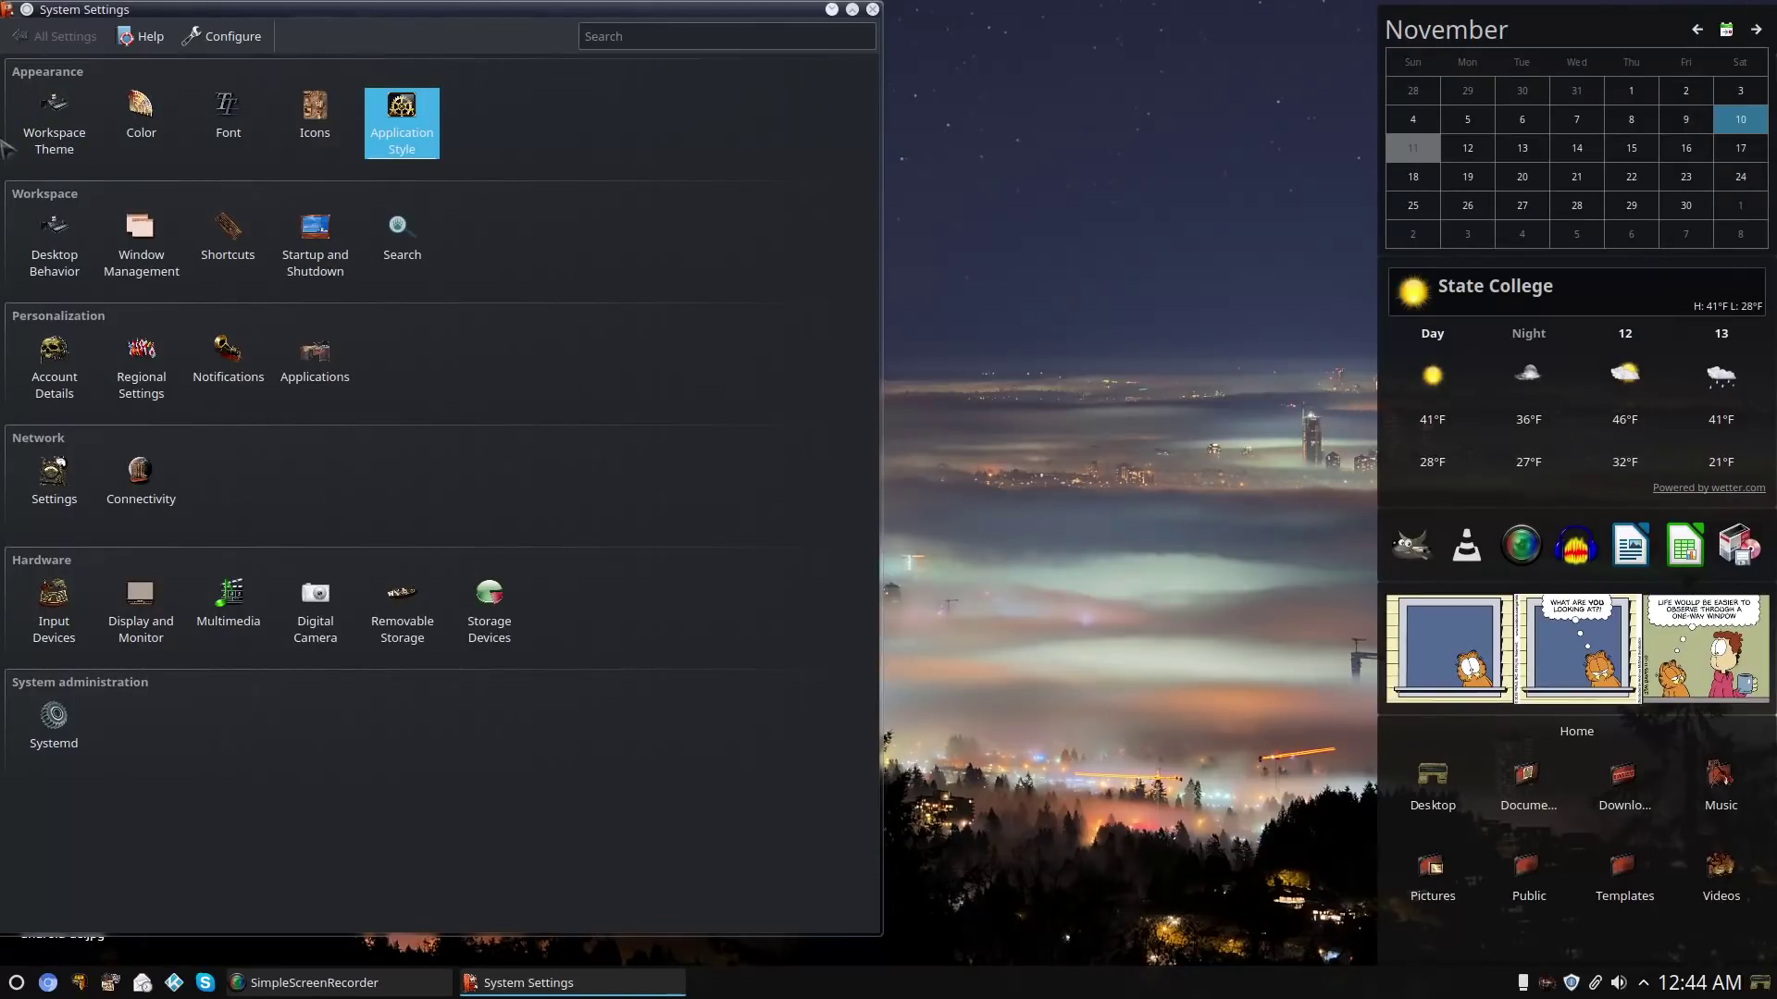
View the Colors page, then close System Settings.
left_click(134, 100)
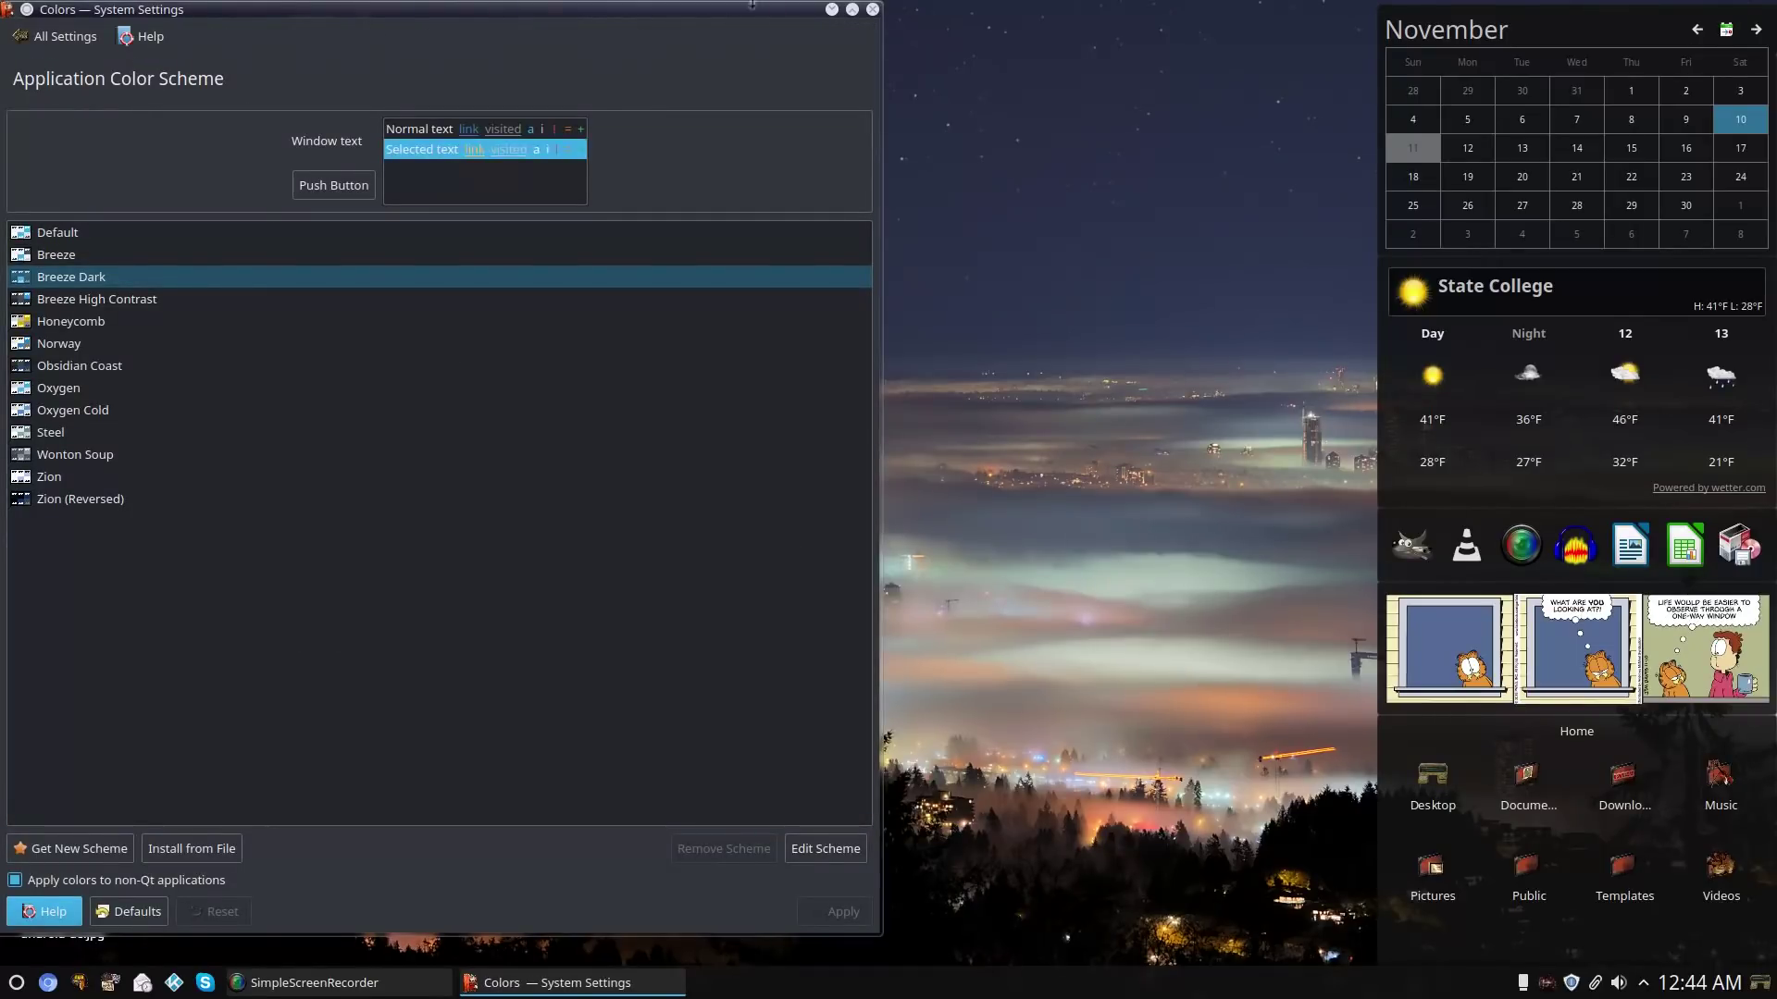
left_click(57, 36)
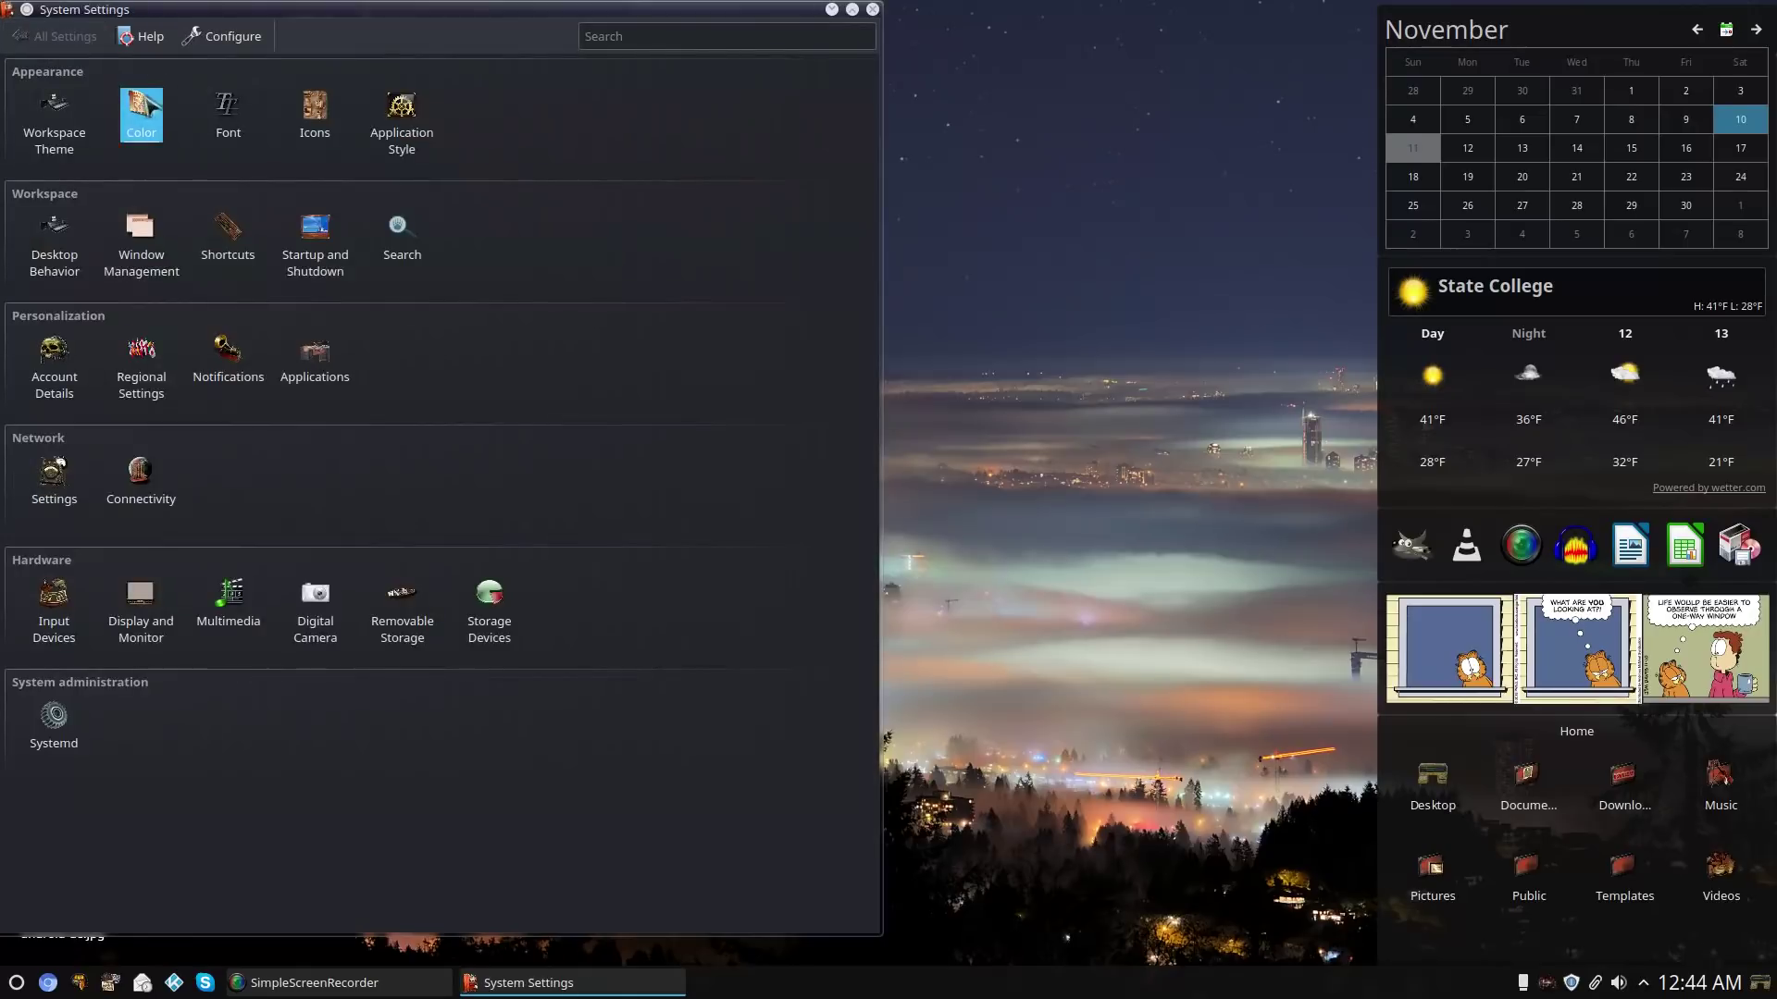
left_click(872, 9)
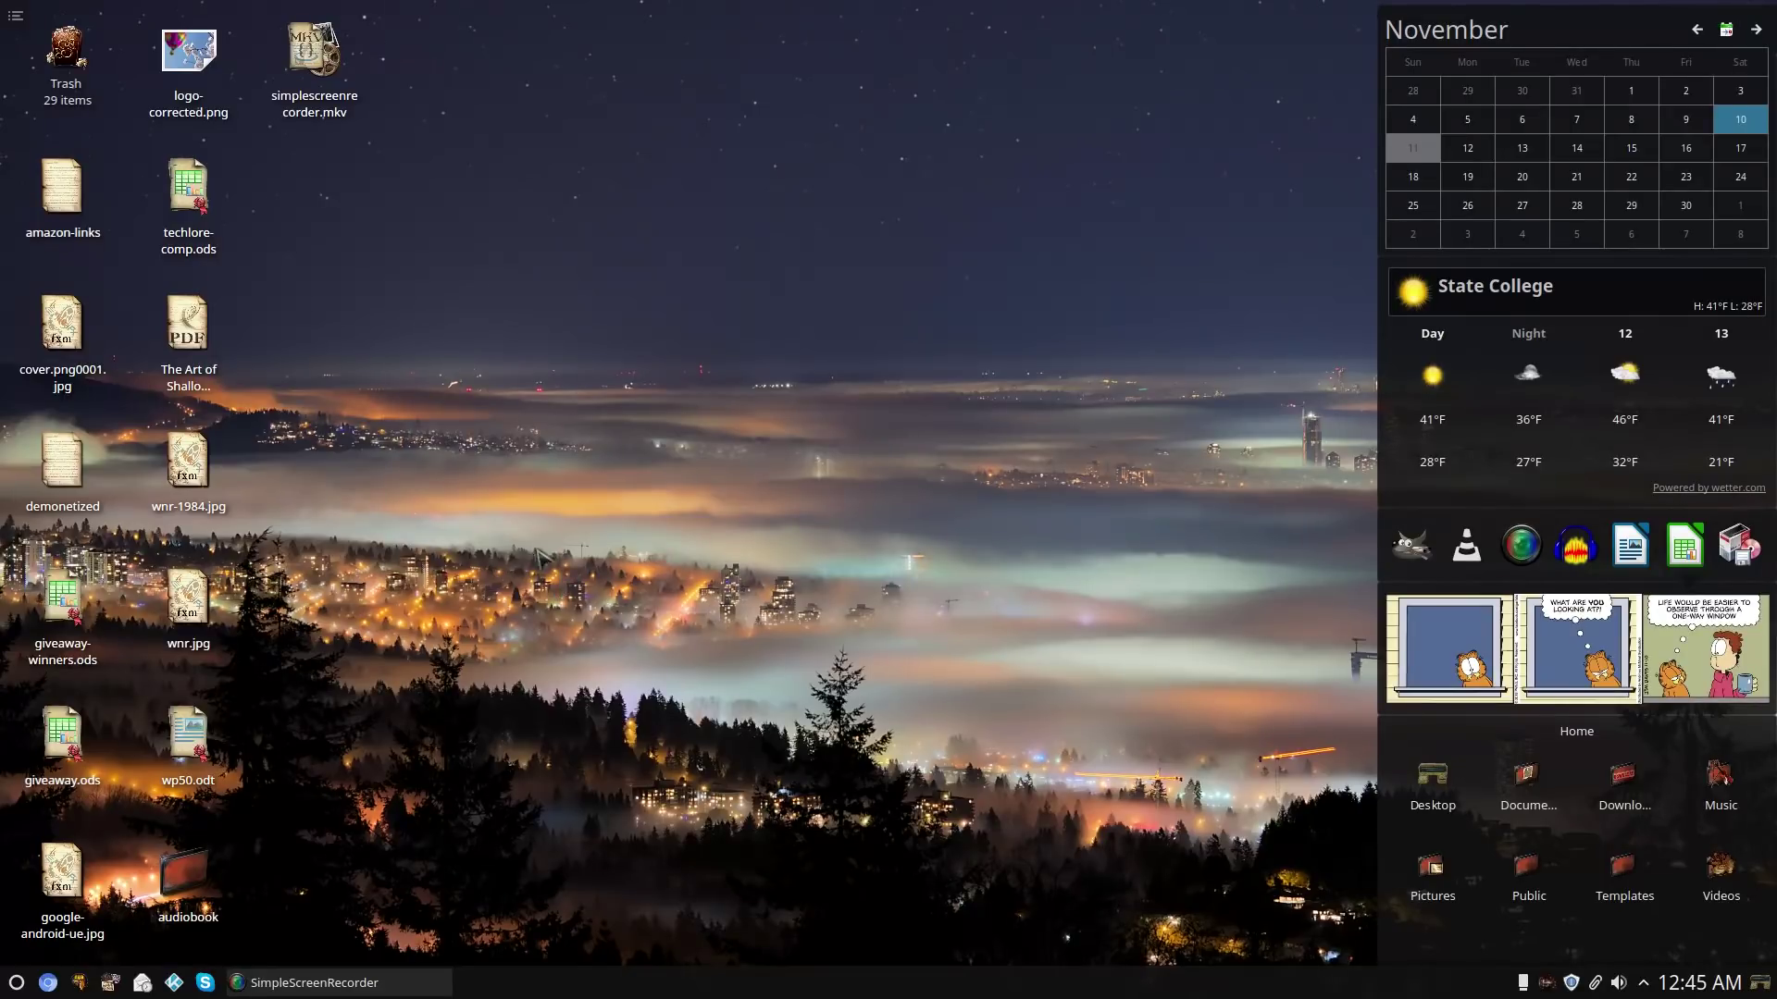
left_click(18, 983)
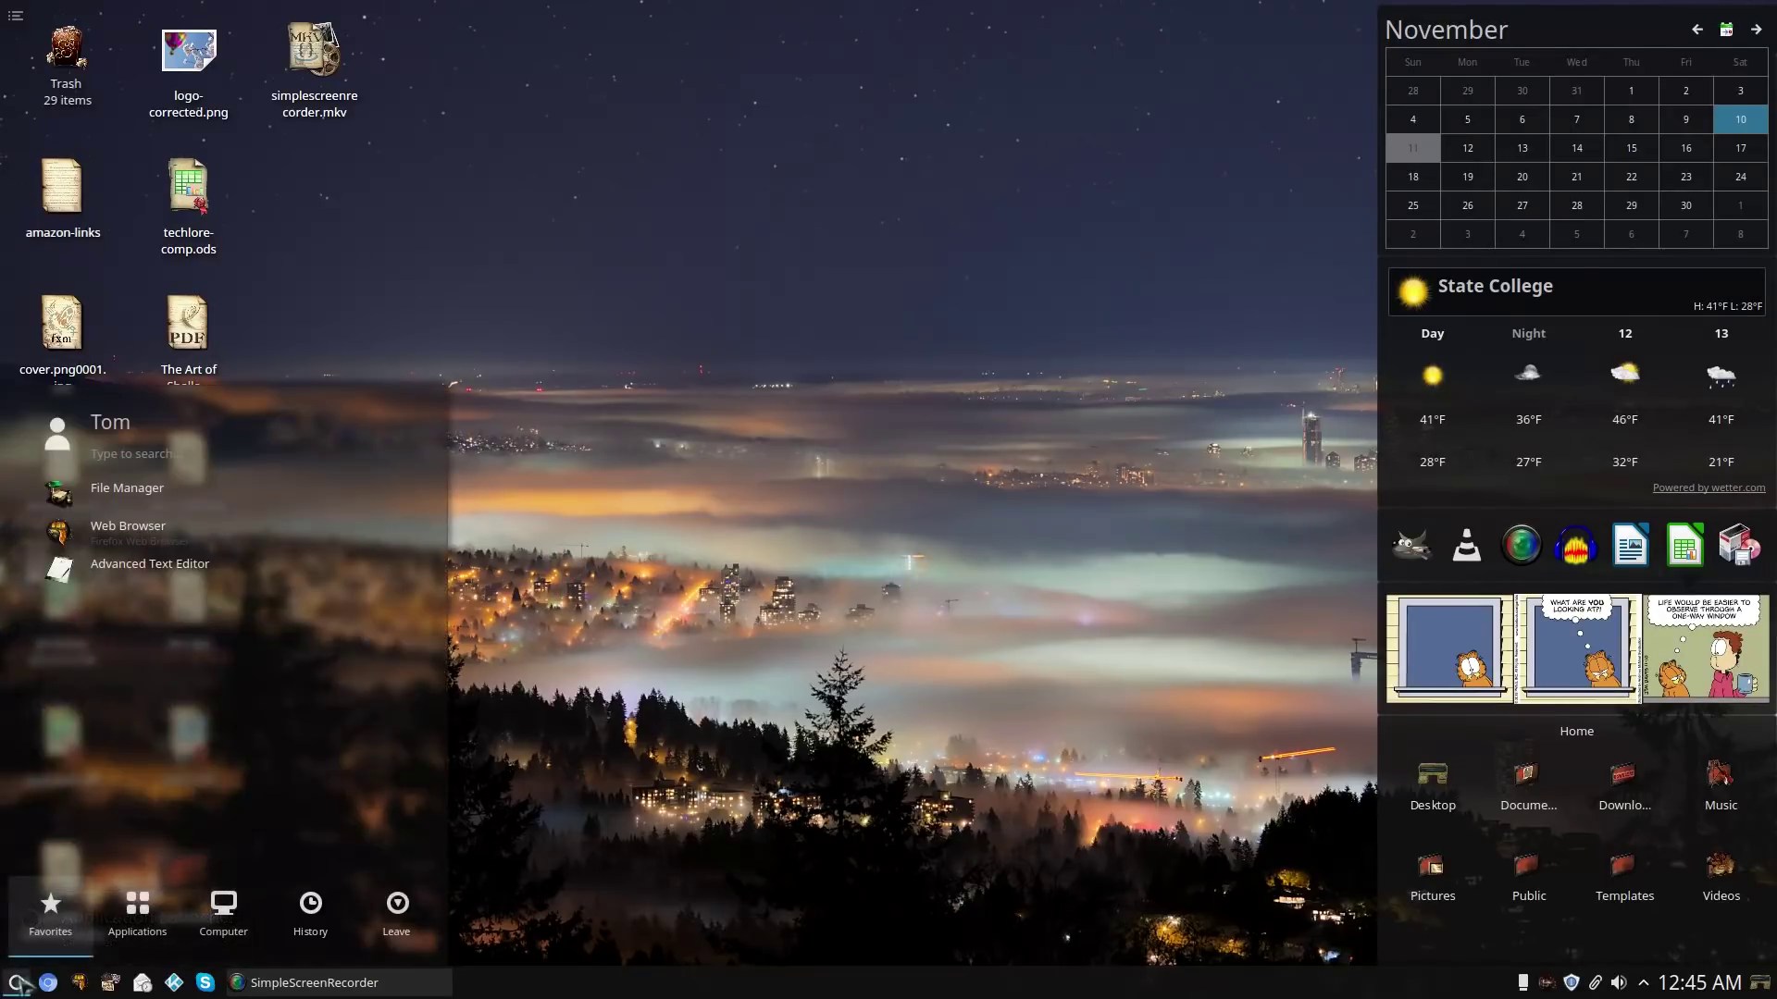
type("settings")
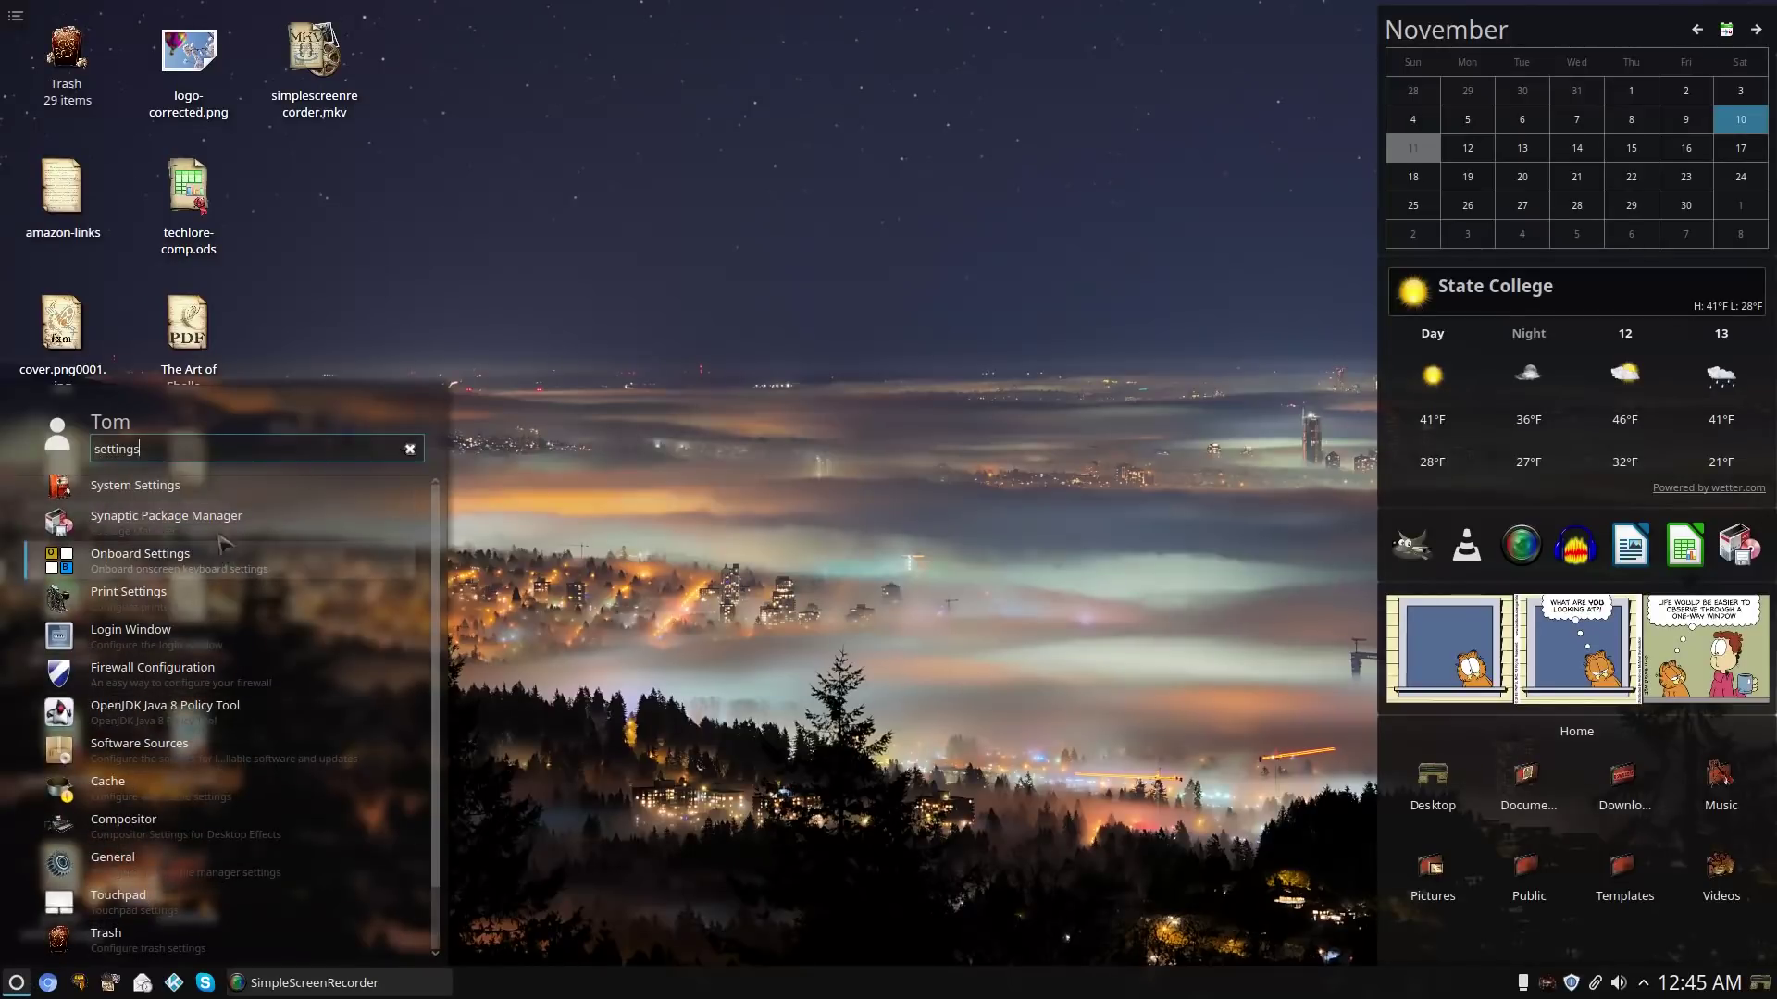
left_click(167, 497)
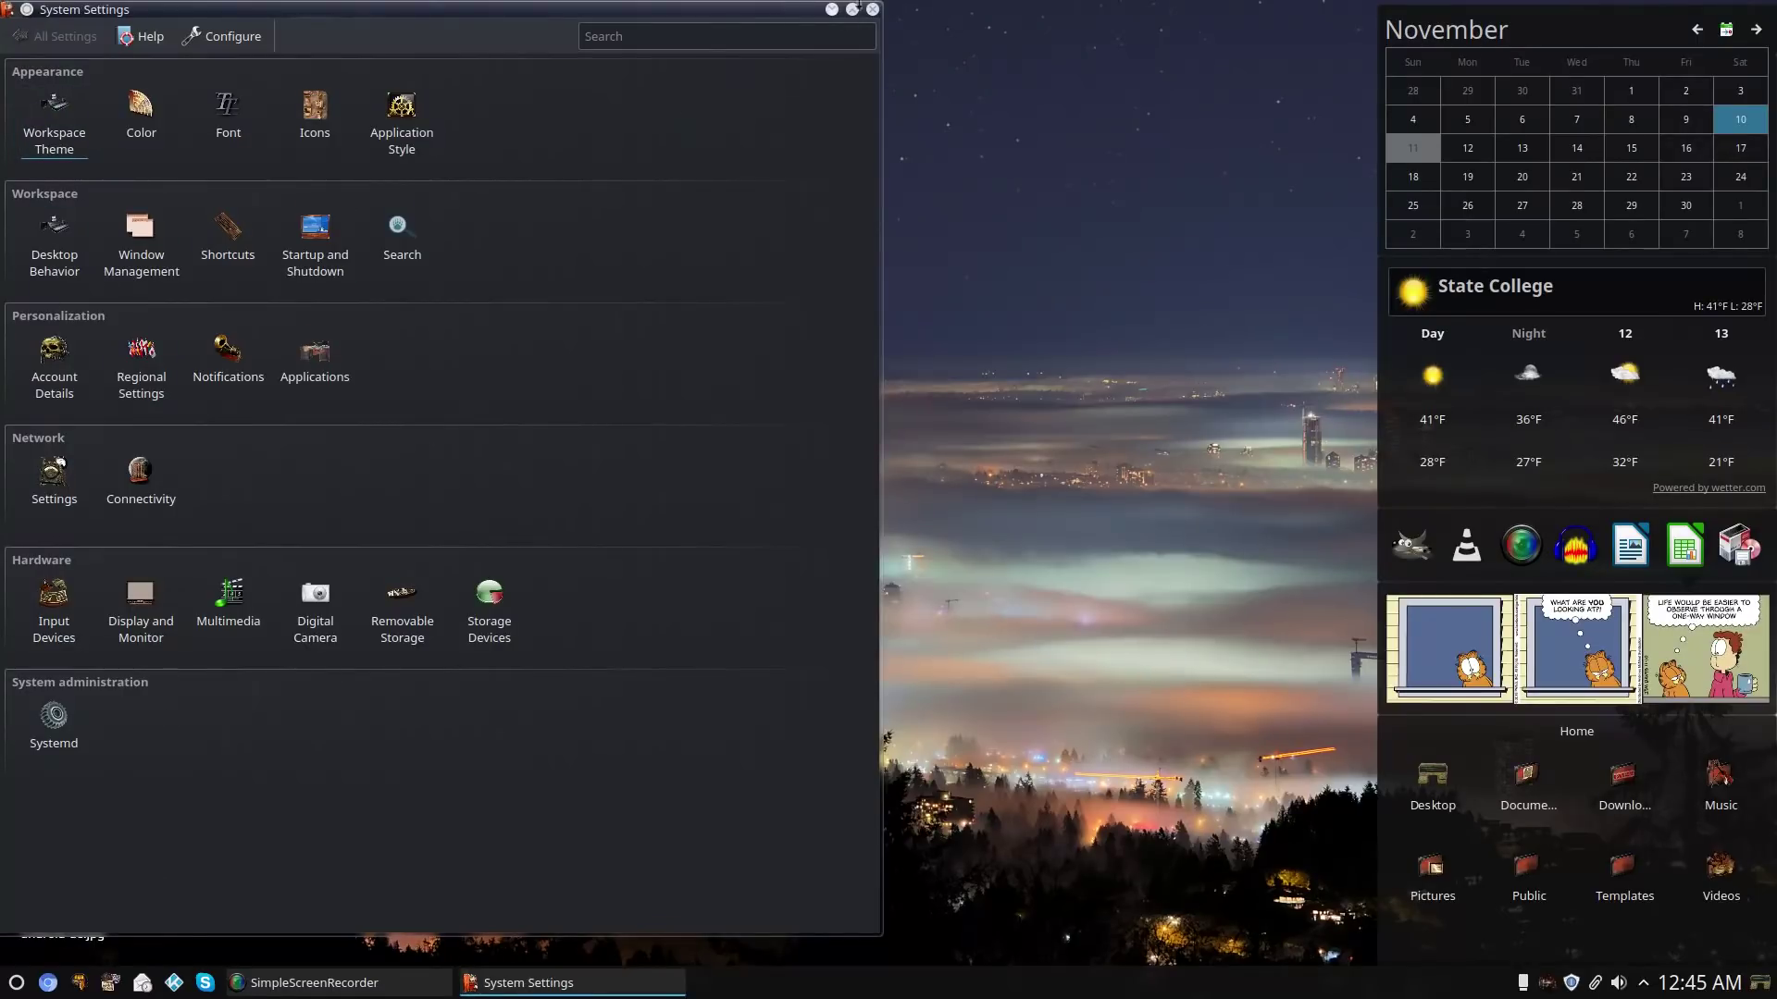
left_click(873, 9)
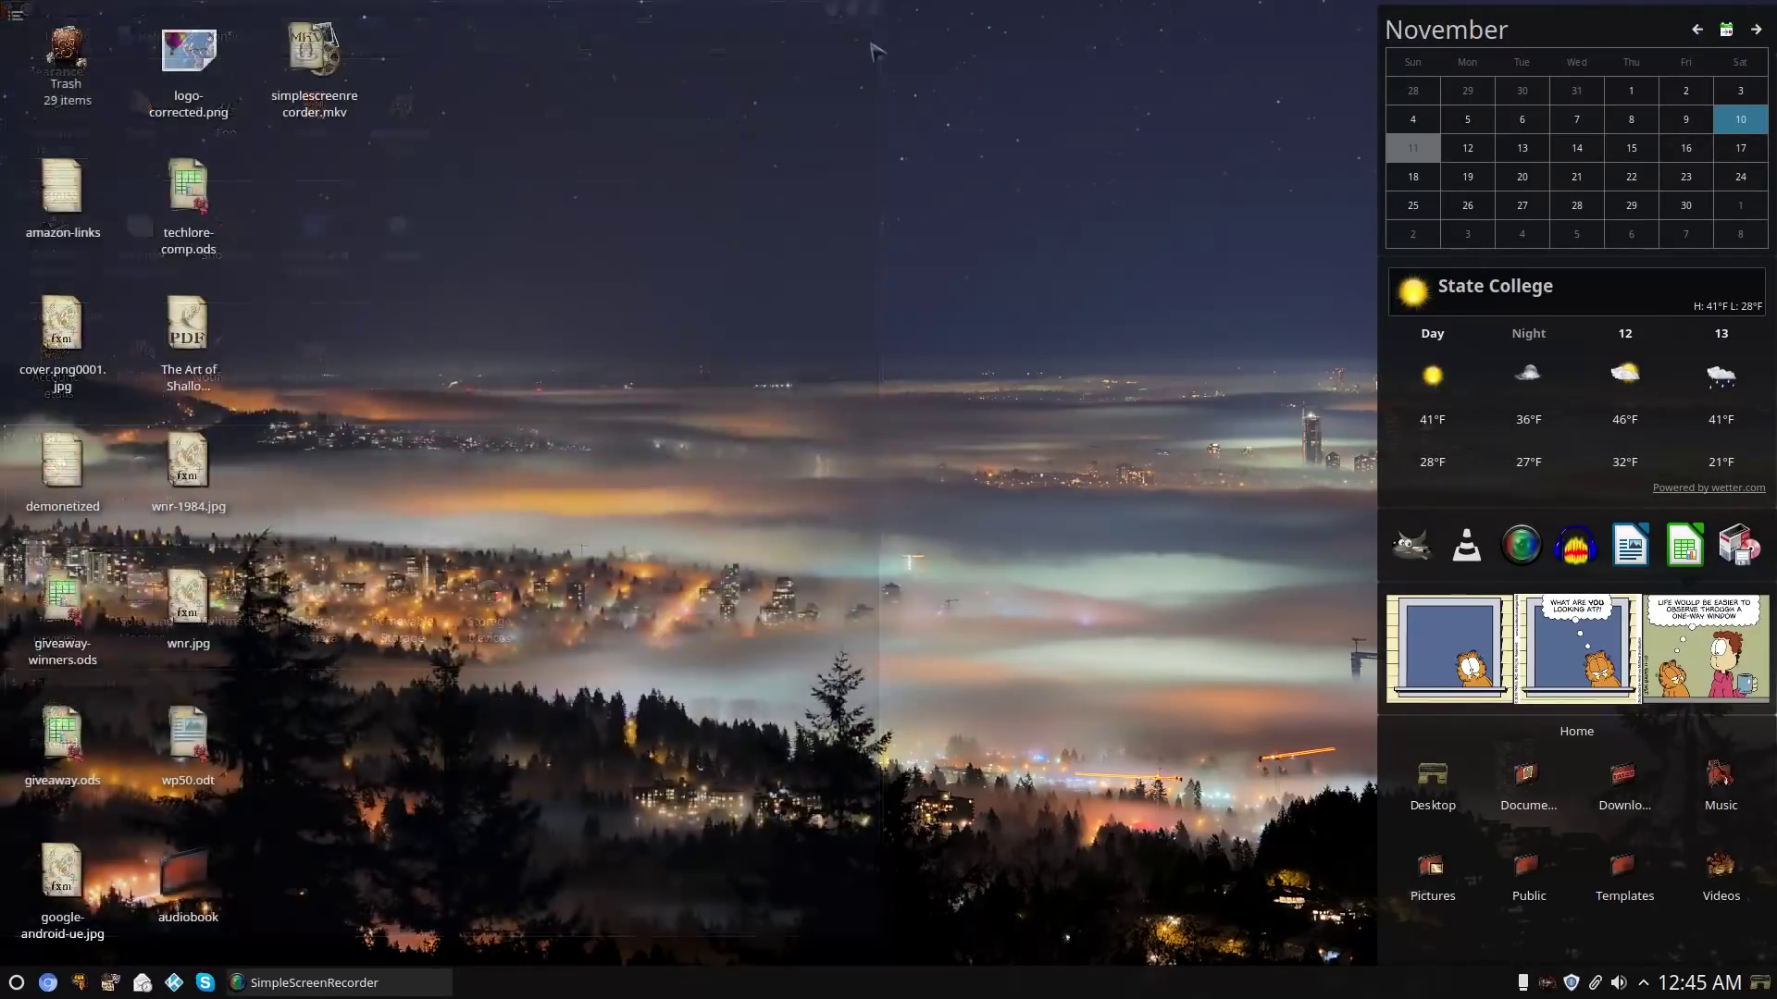
left_click(17, 18)
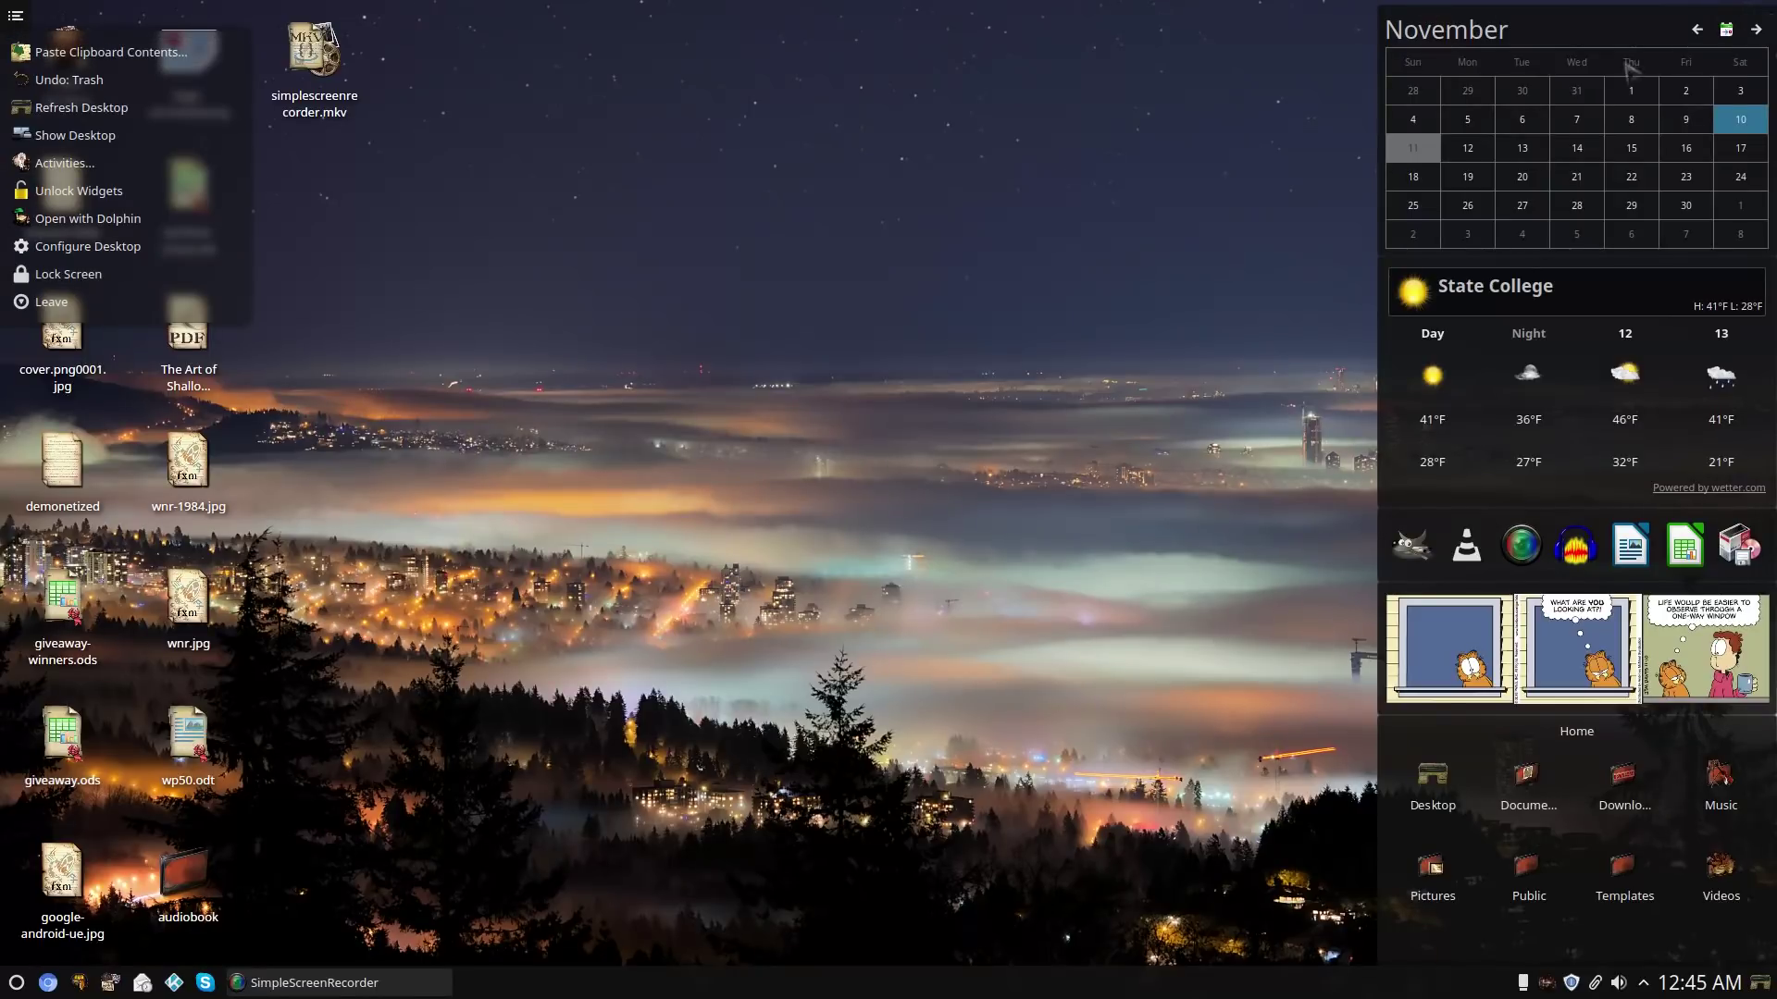
left_click(939, 558)
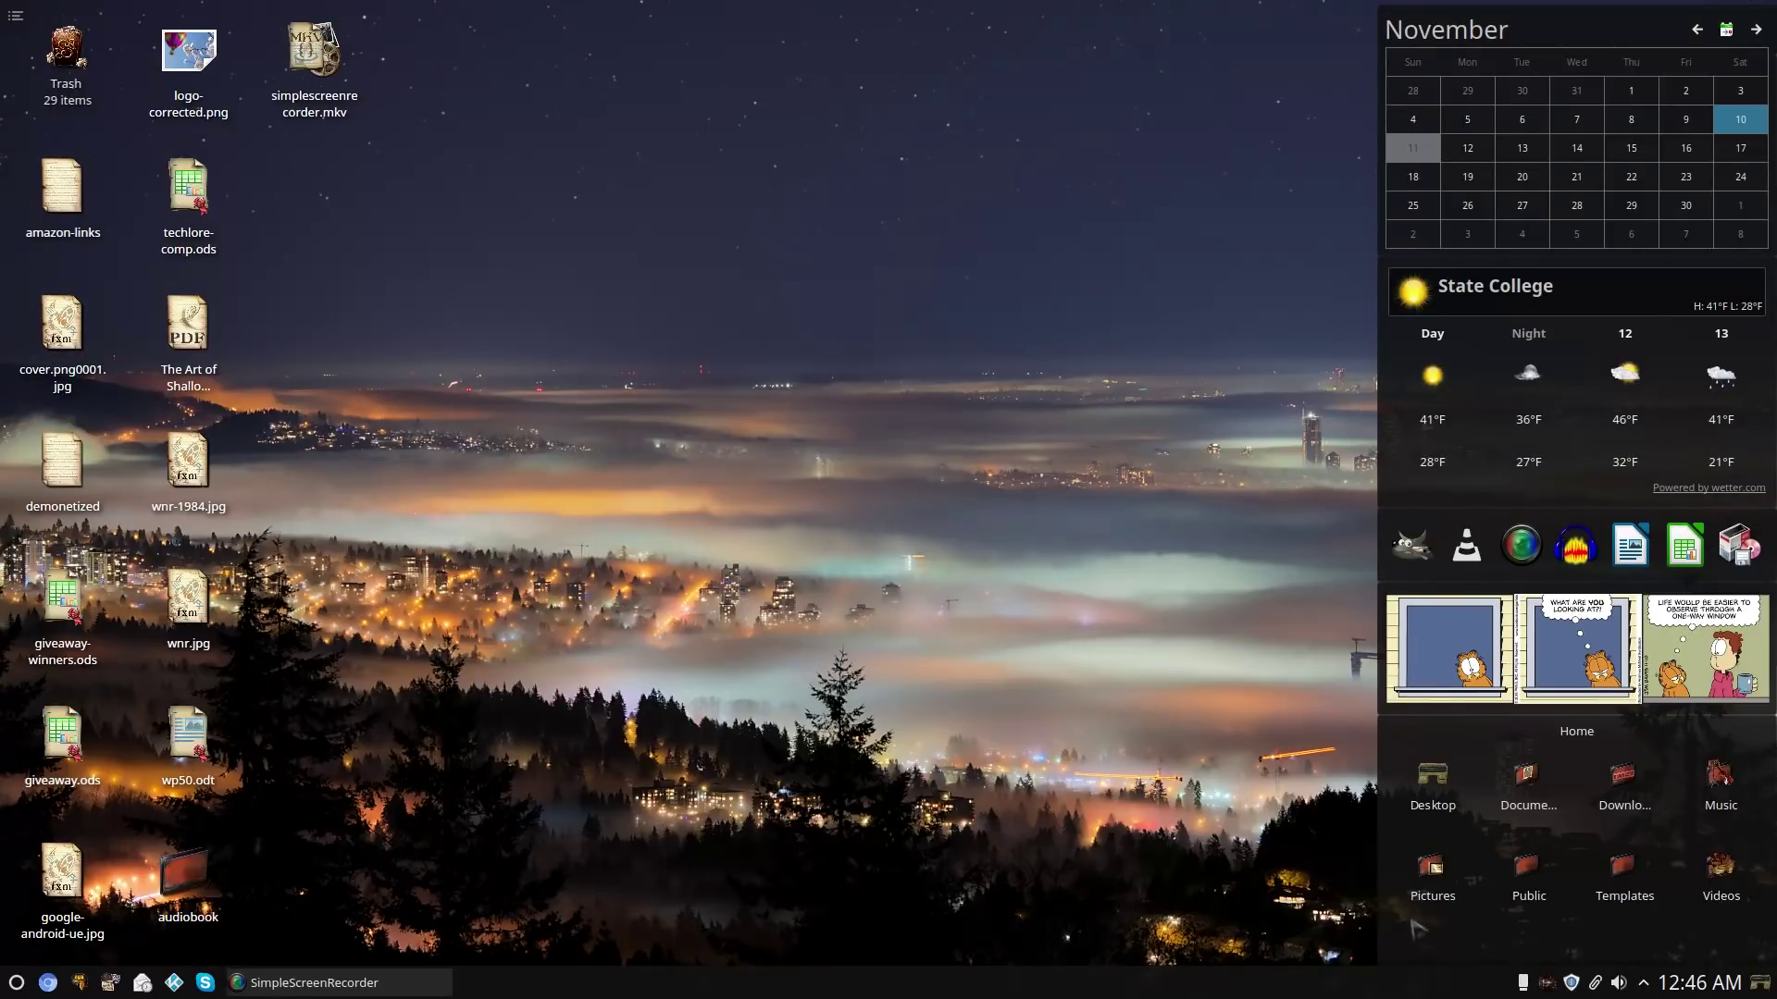
left_click(1622, 777)
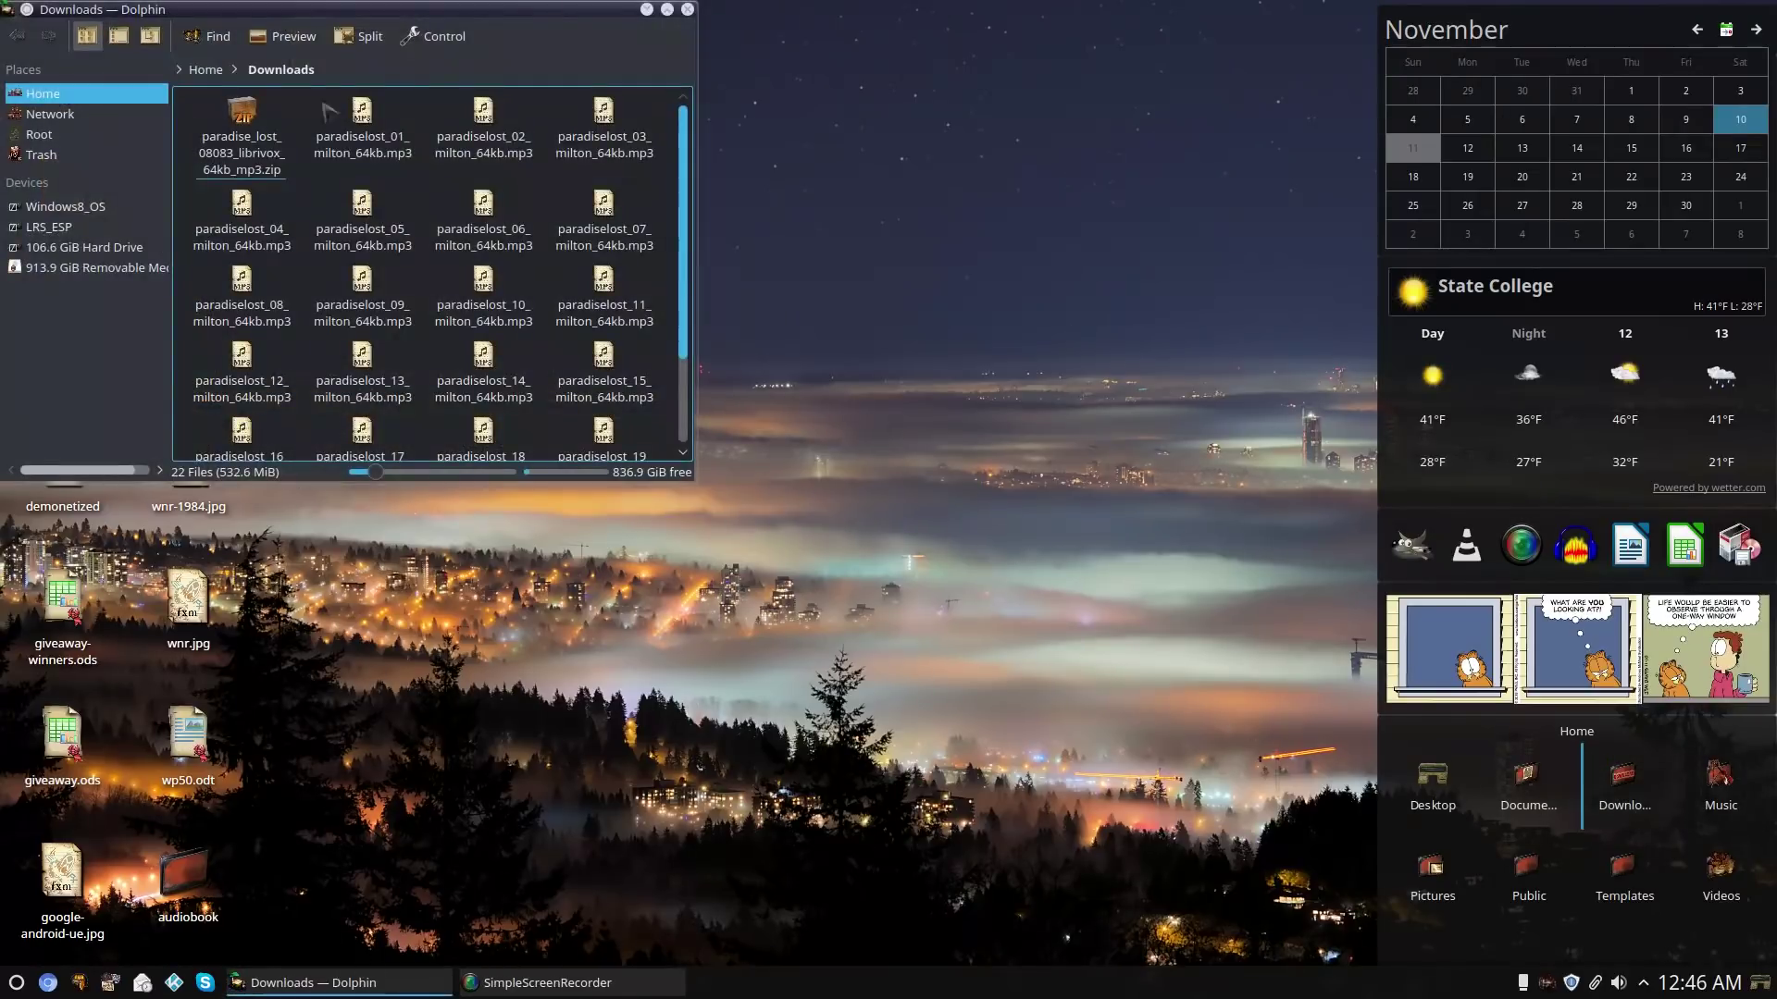
left_click(690, 10)
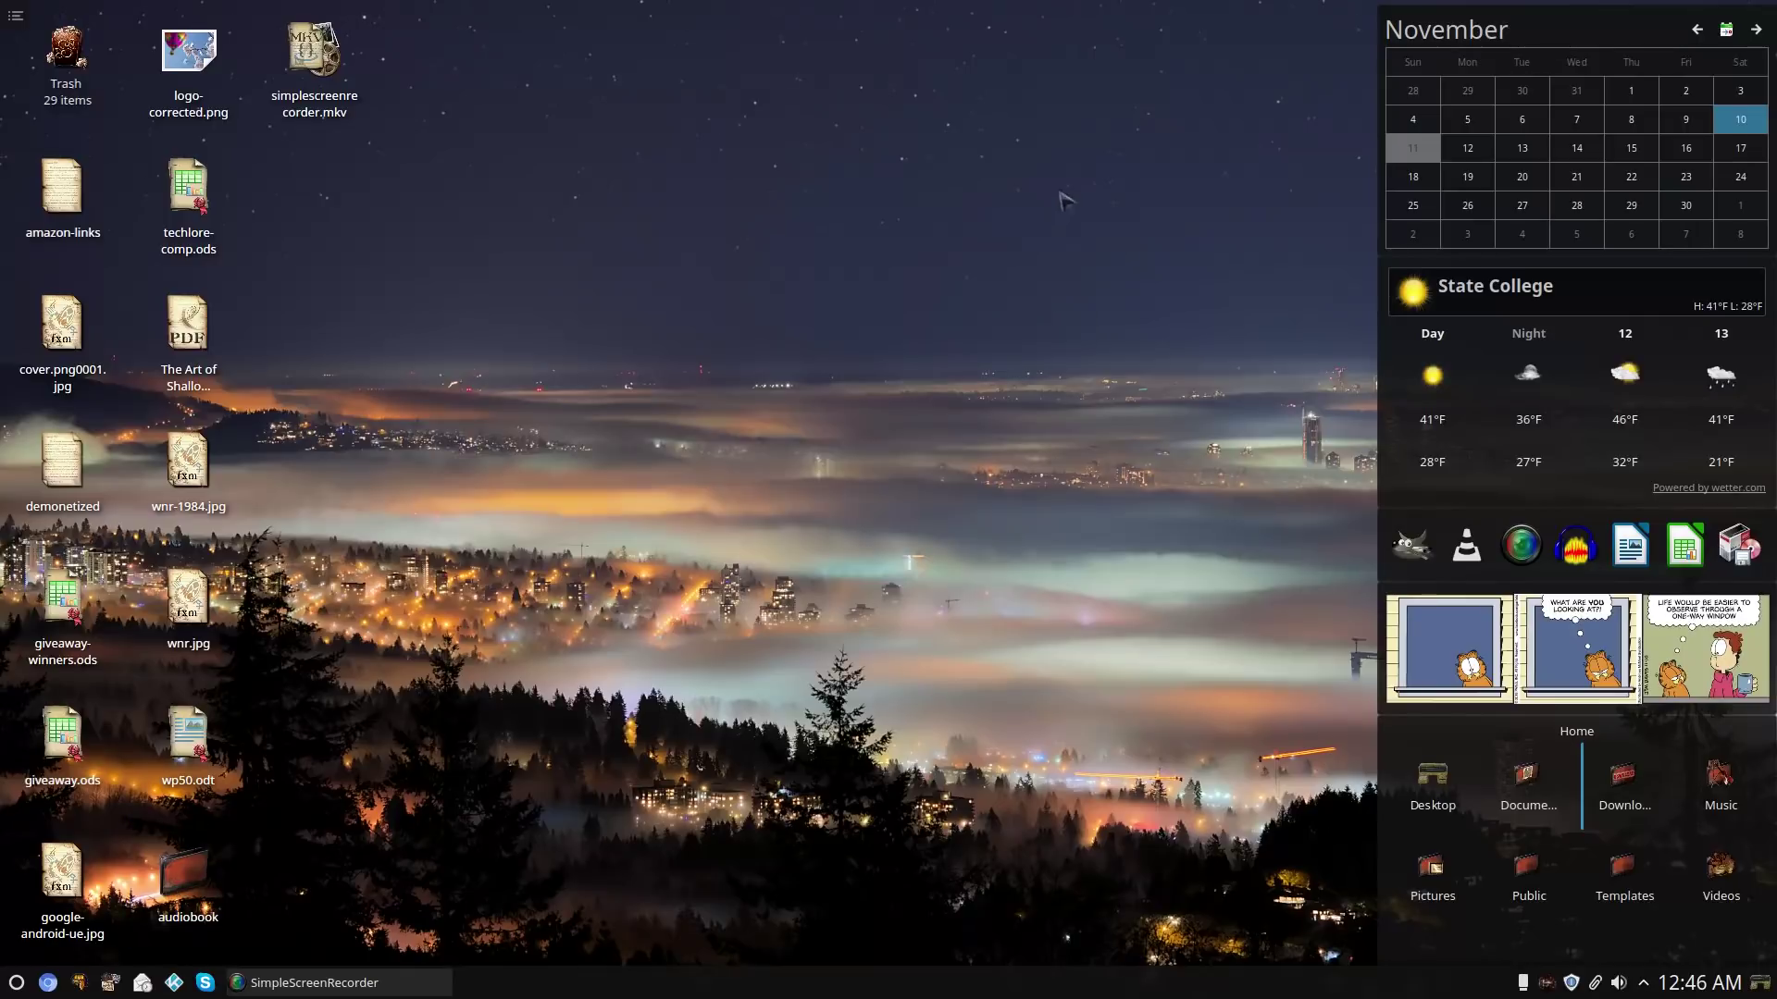
left_click(16, 983)
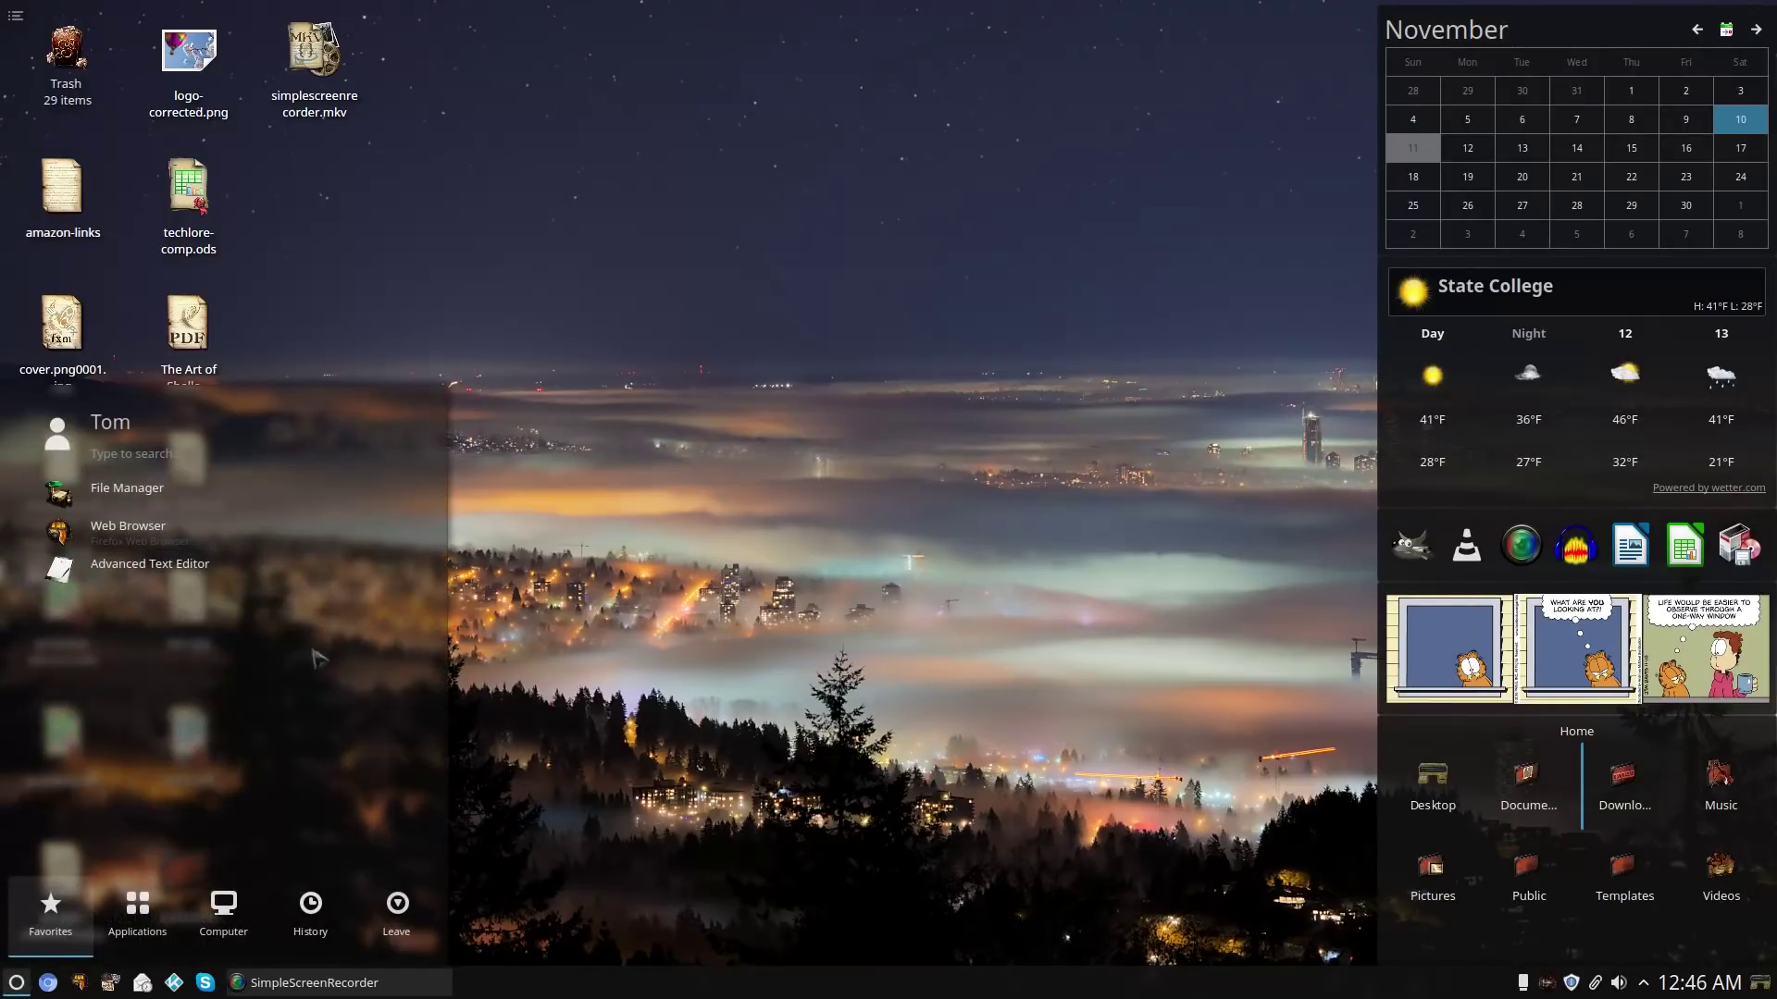
left_click(819, 523)
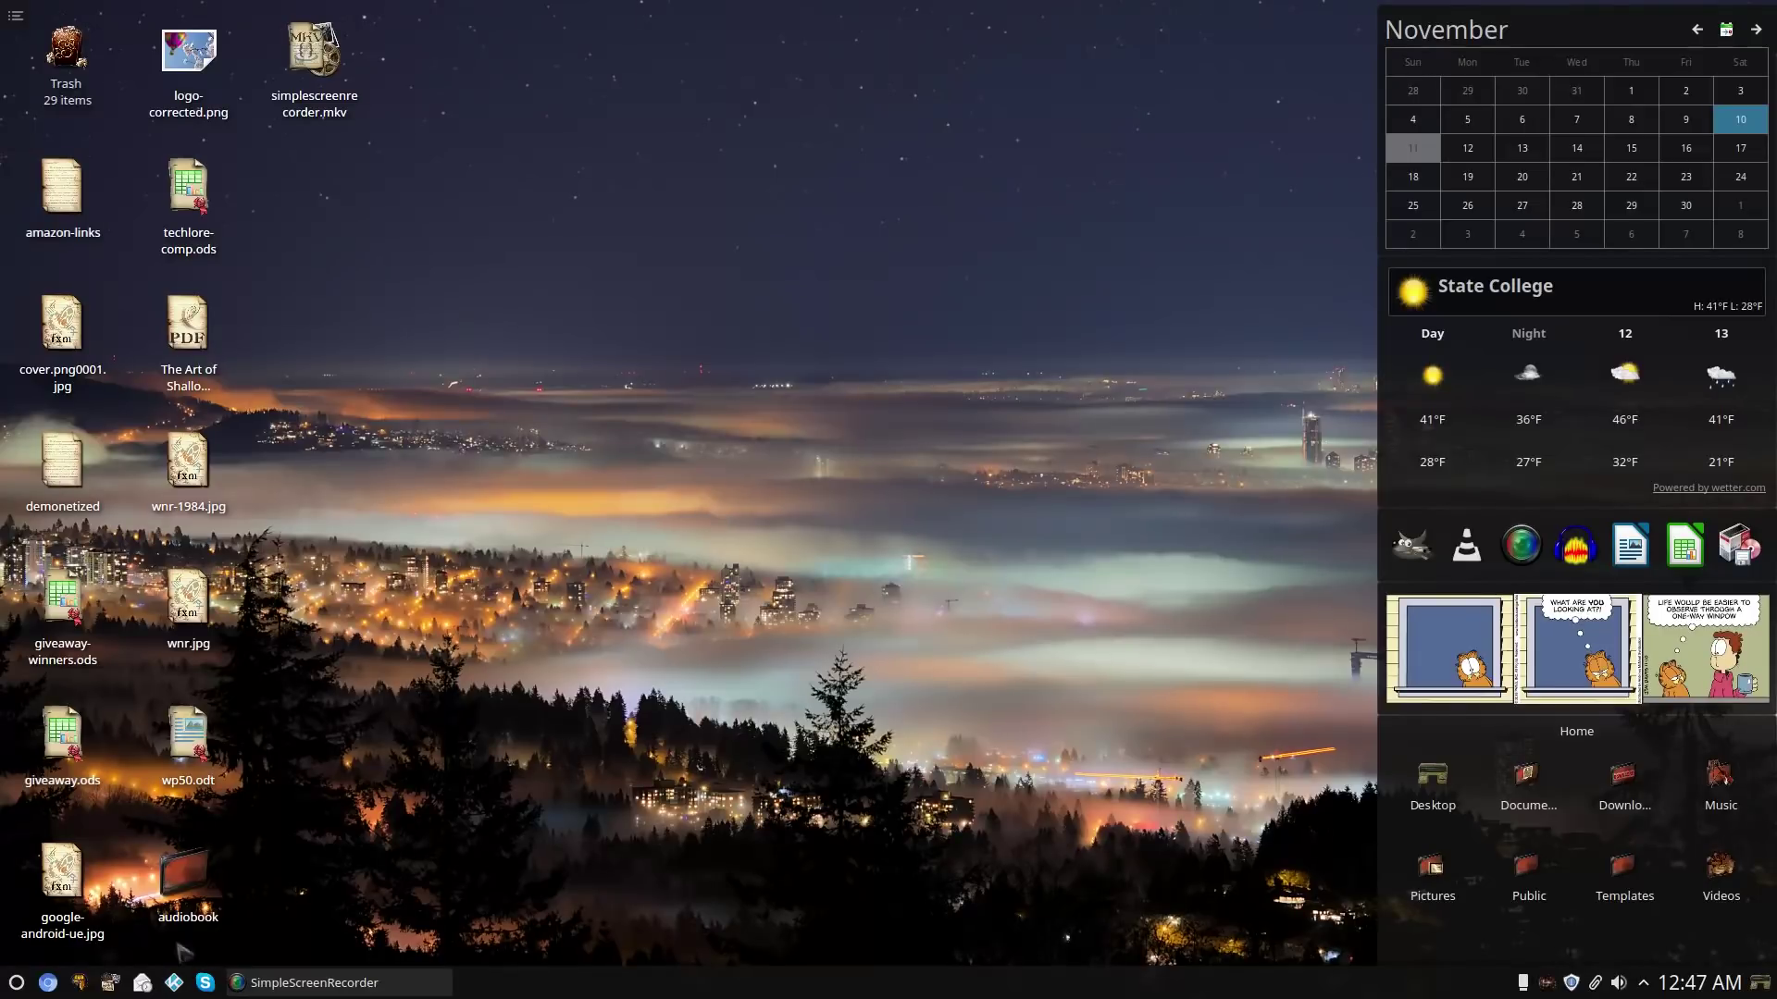
Reopen System Settings by searching 'settings' in the launcher.
left_click(17, 983)
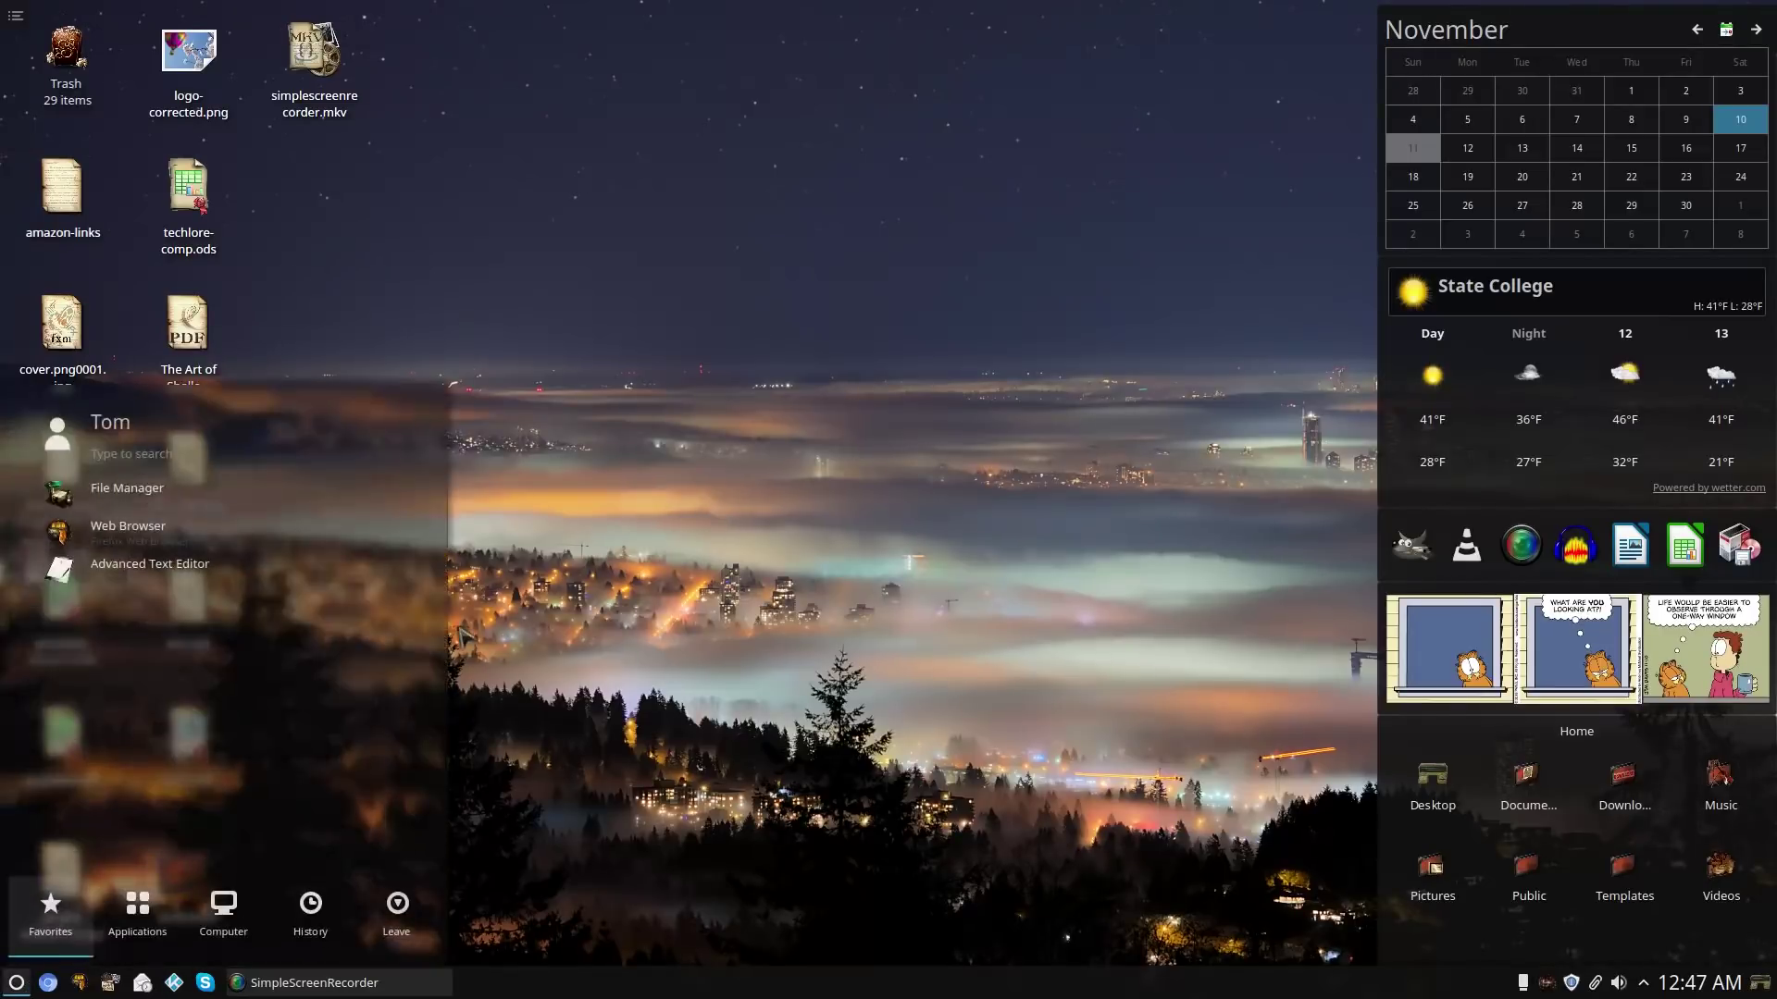
type("settings")
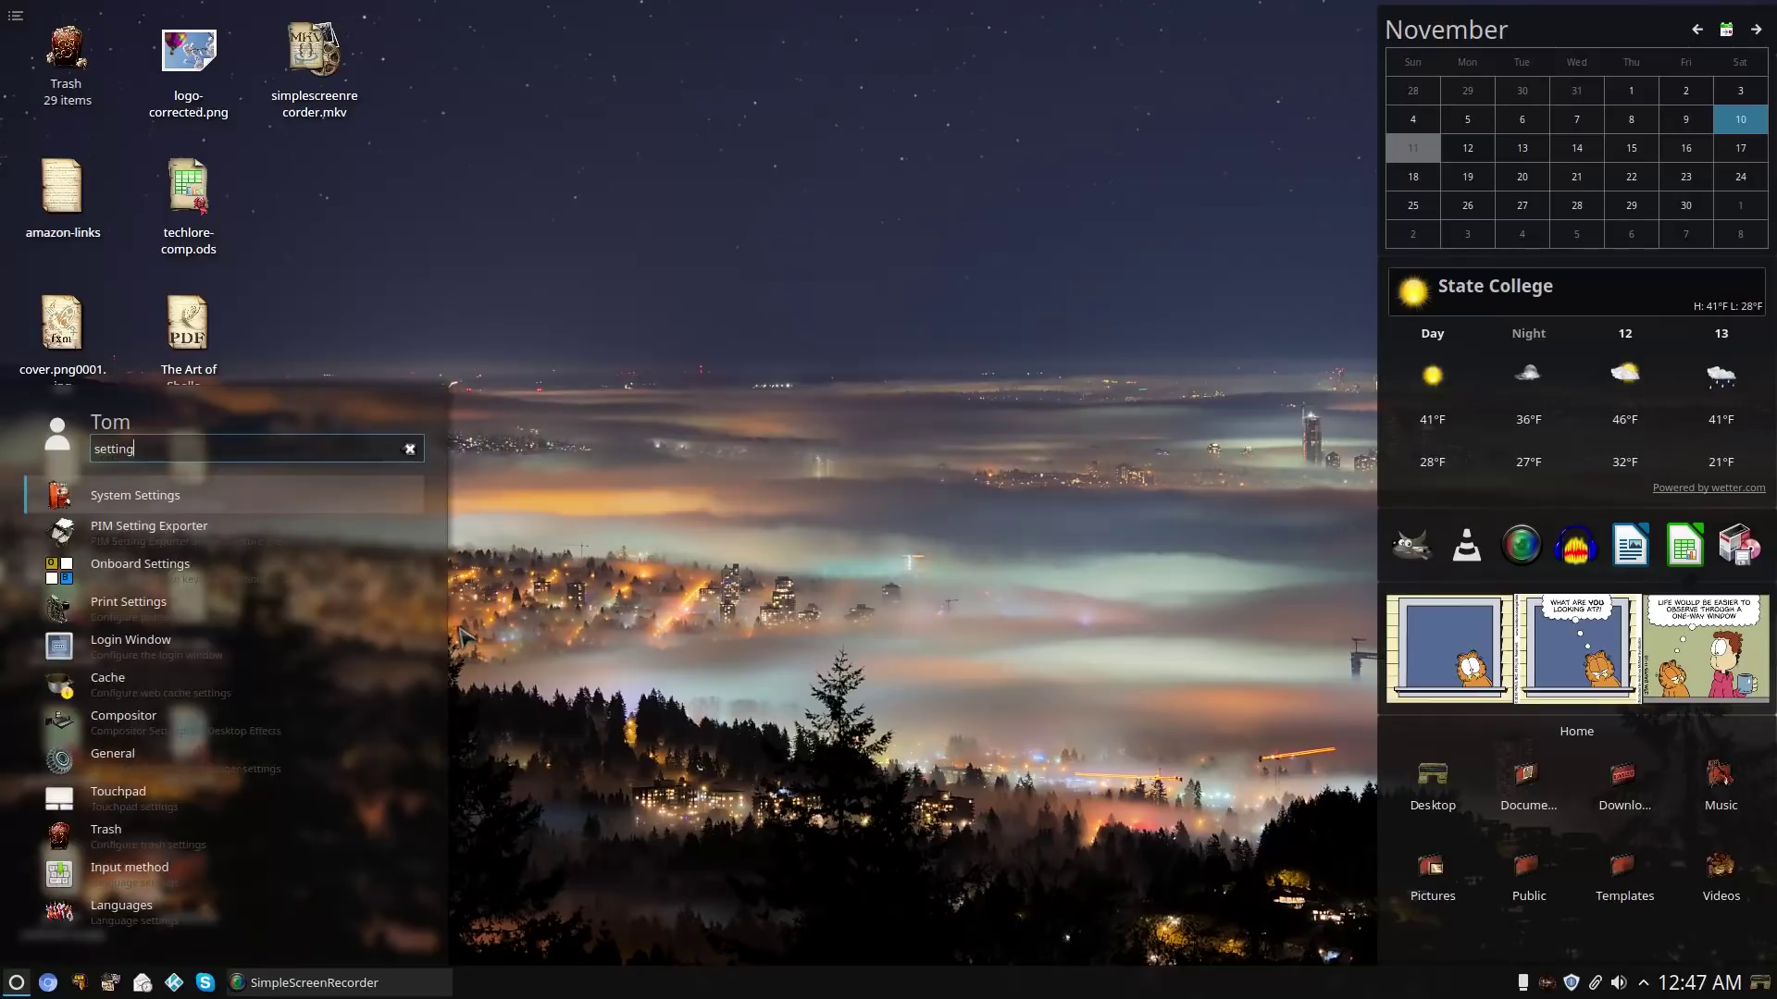
left_click(143, 504)
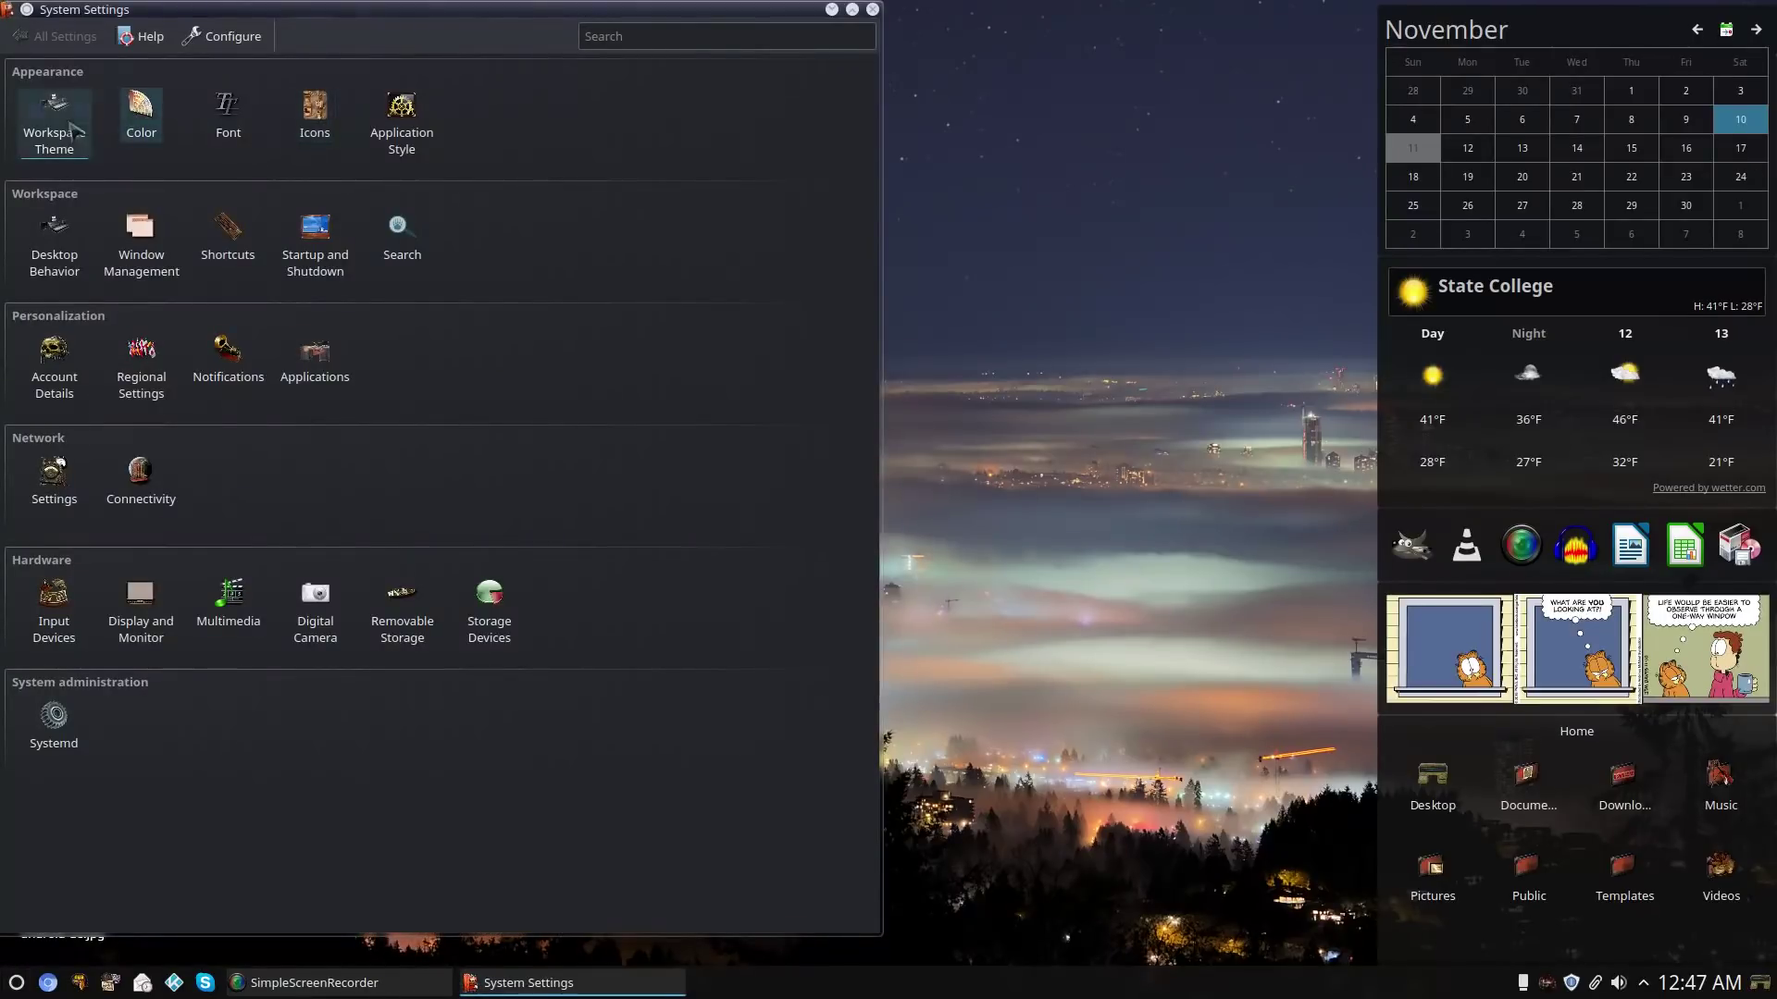
Browse the Workspace Theme desktop and cursor themes, then go to the Colors page.
left_click(66, 136)
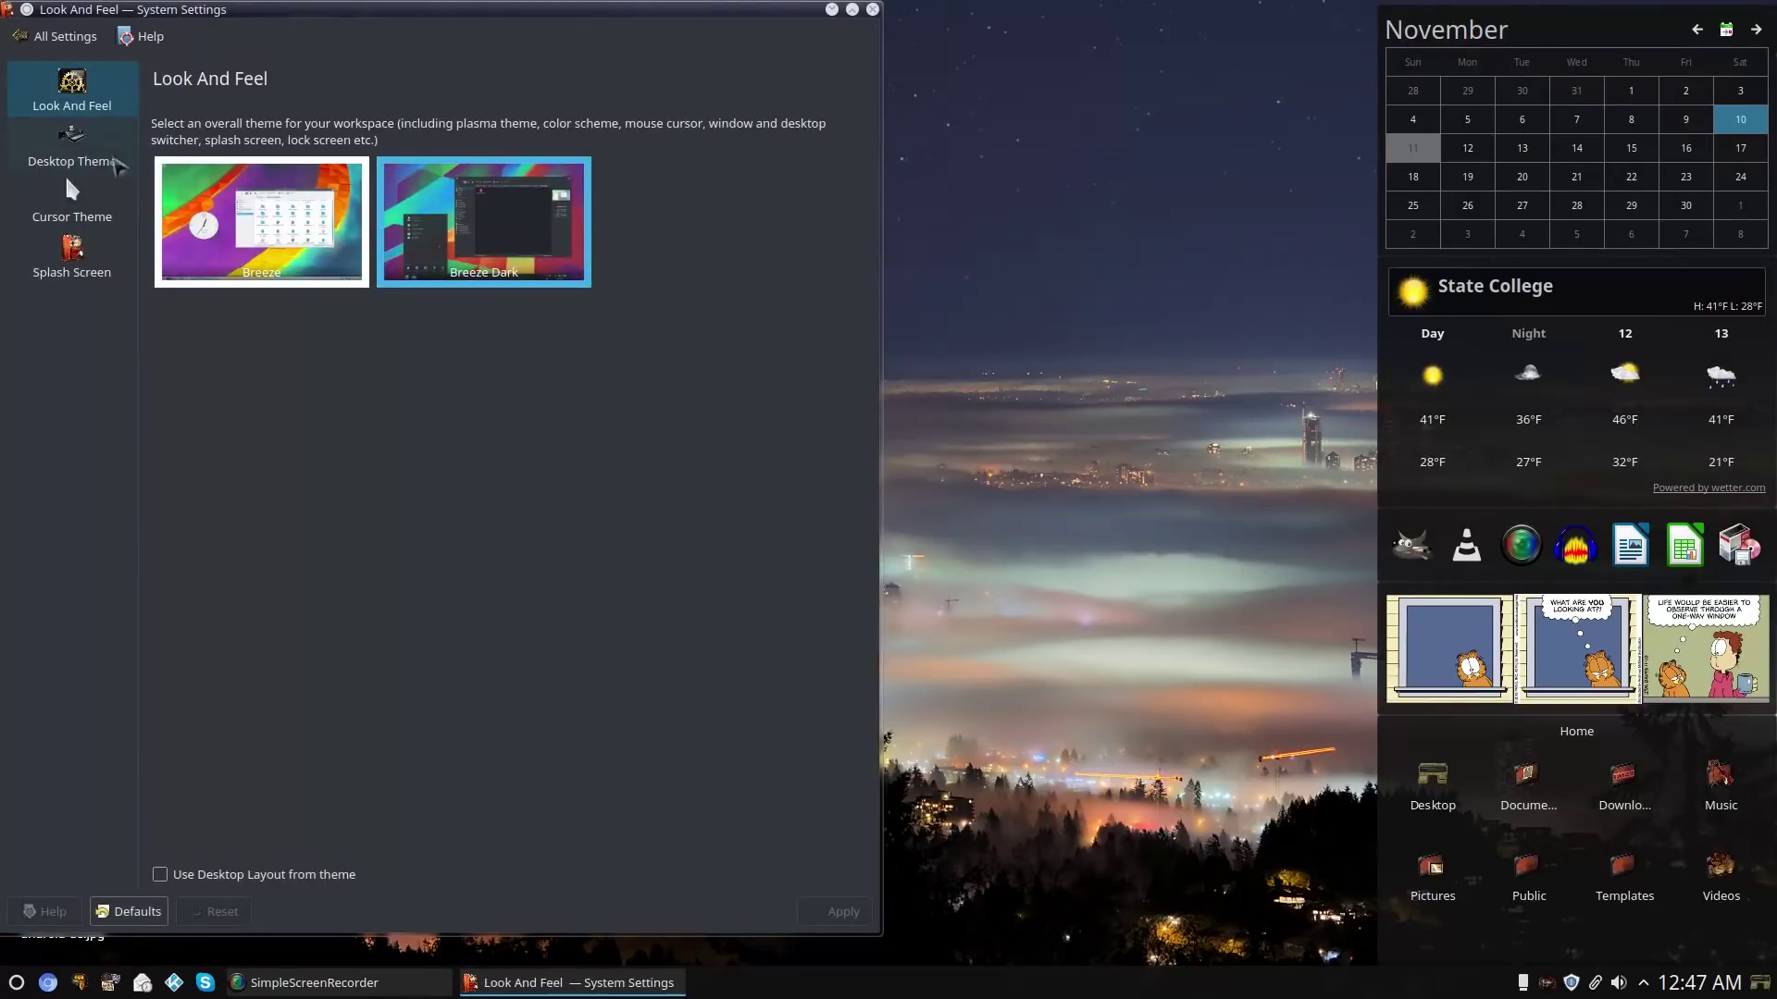
left_click(69, 148)
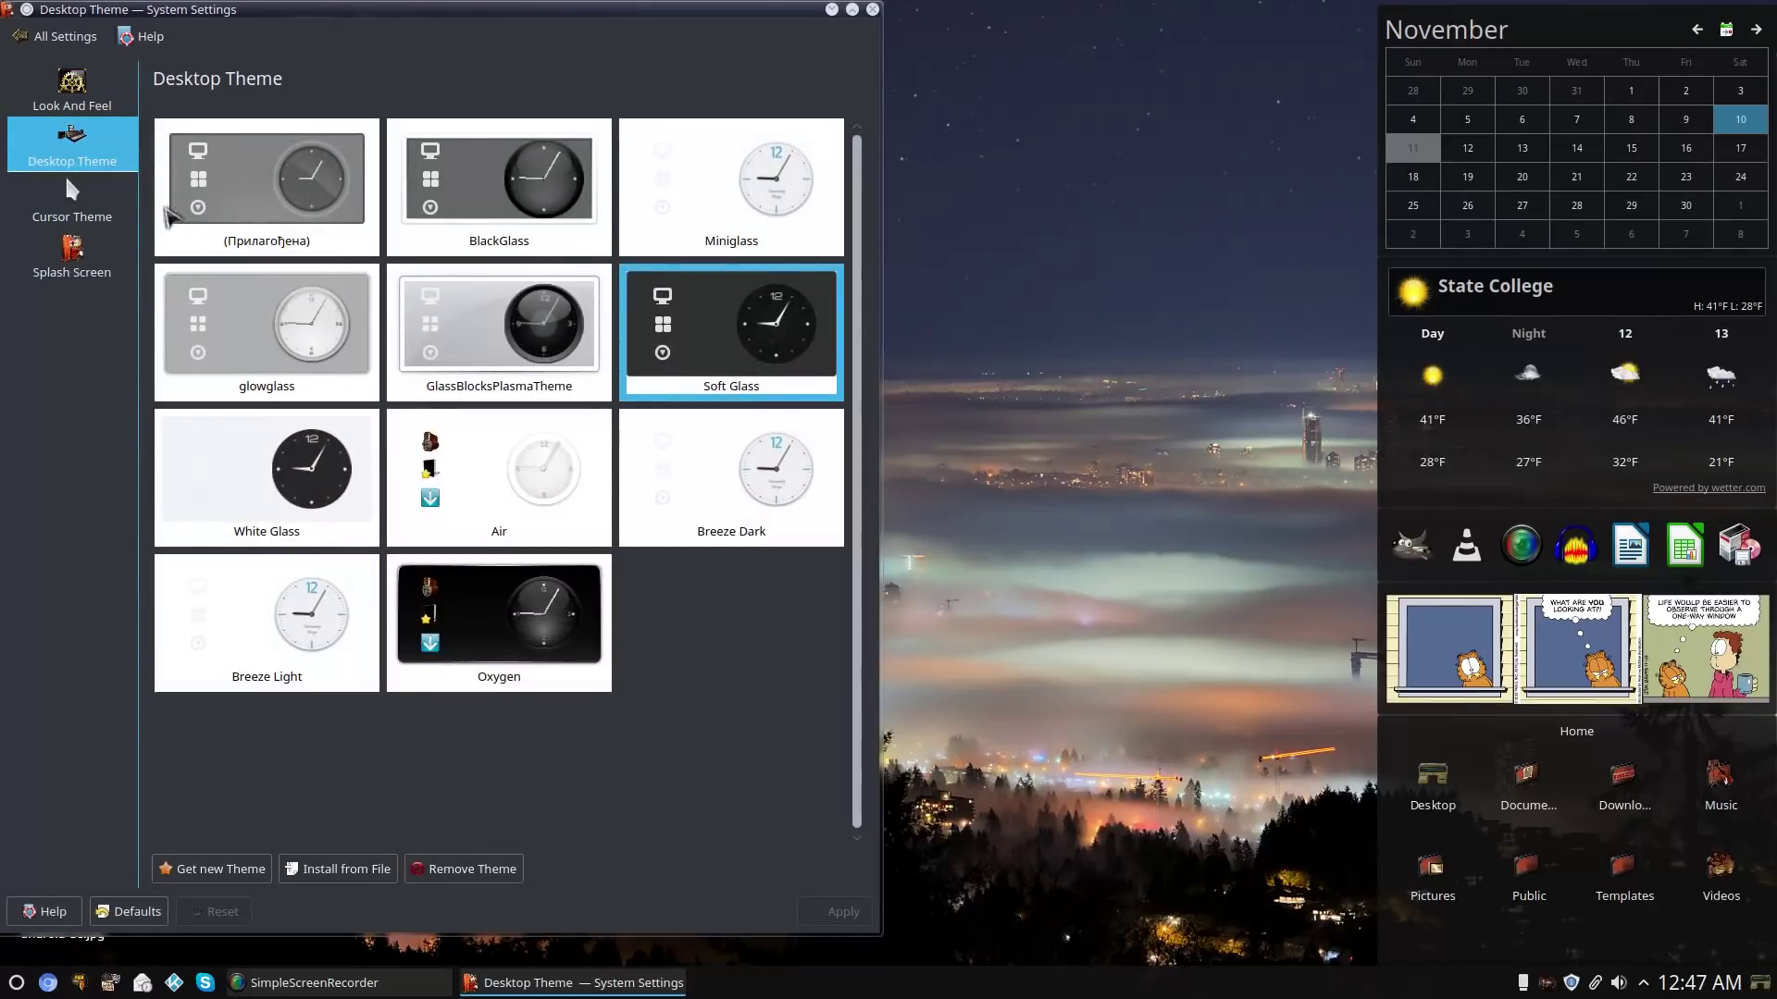
left_click(72, 199)
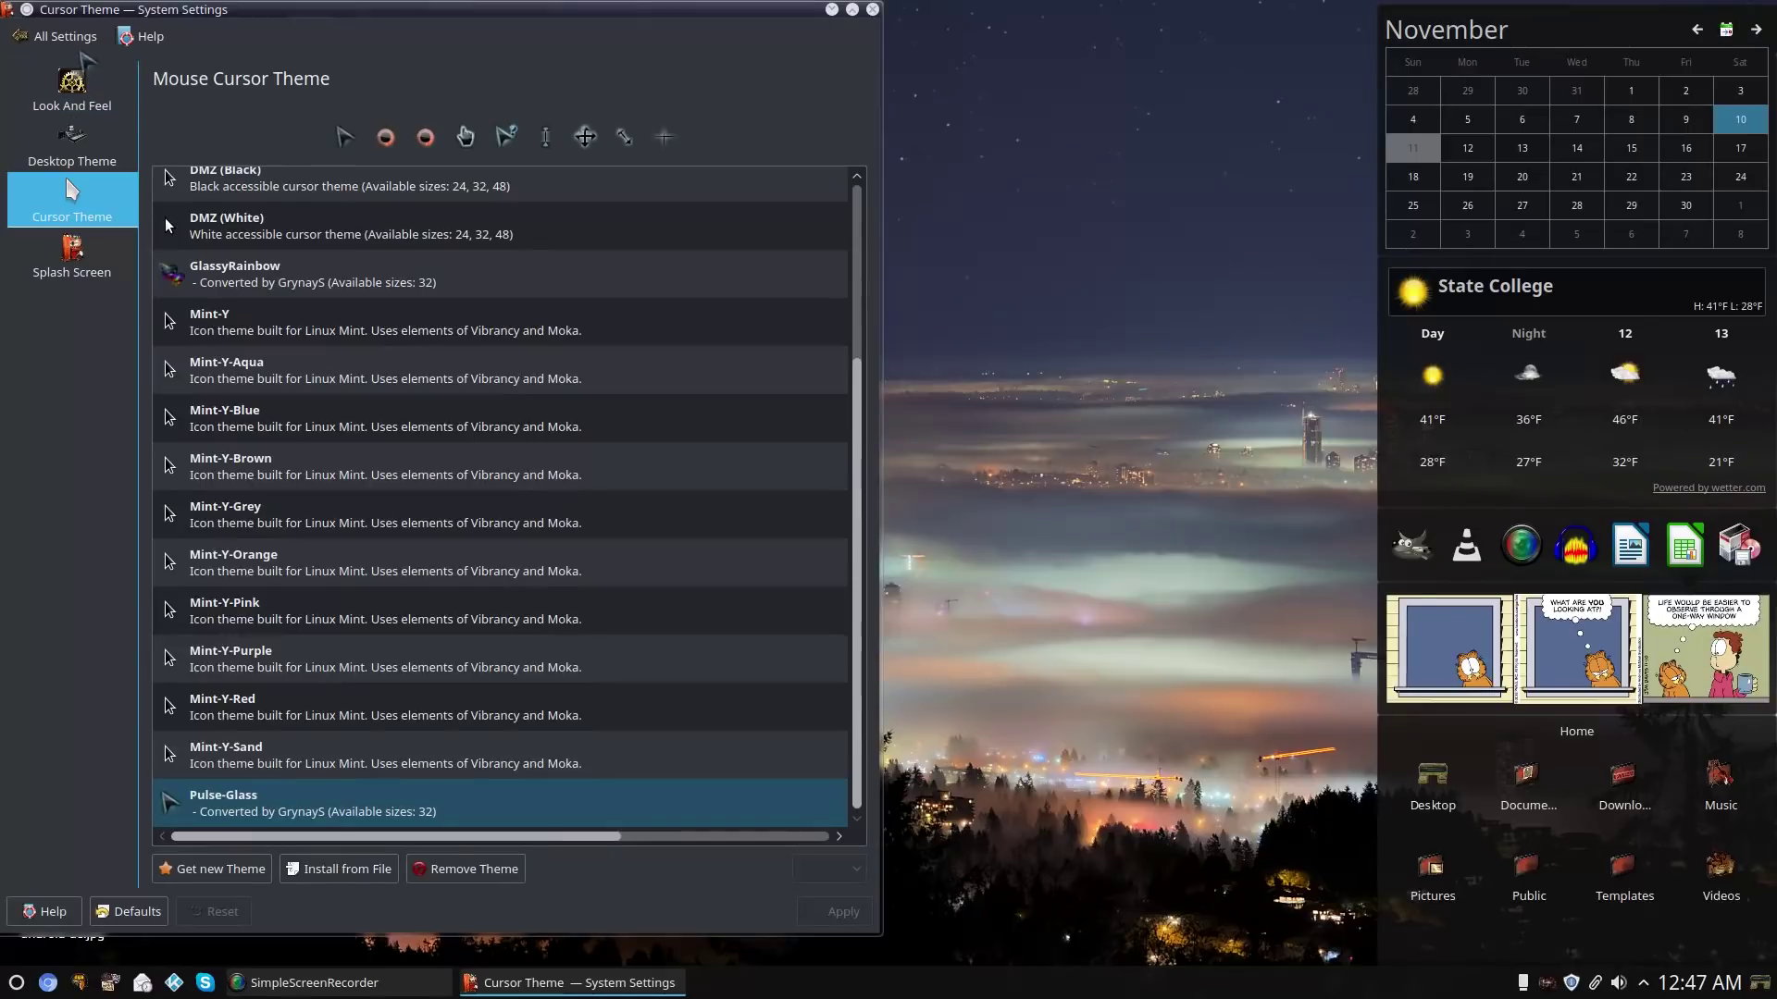
left_click(57, 36)
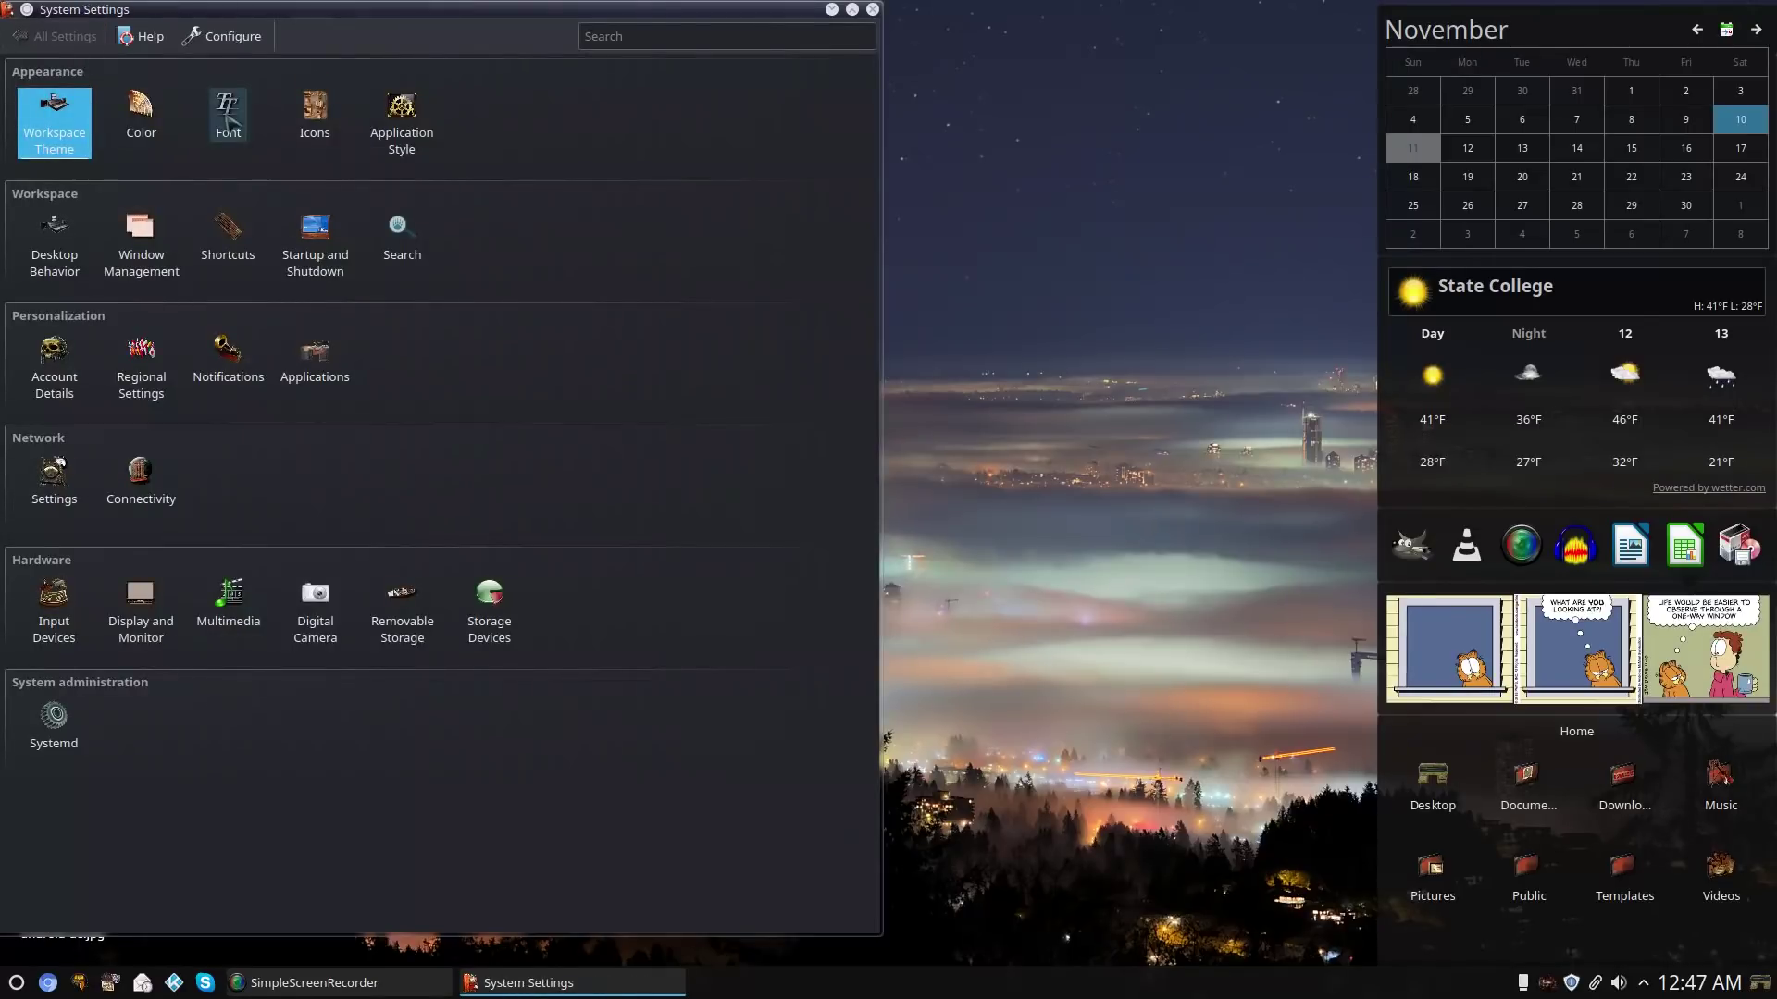
left_click(148, 127)
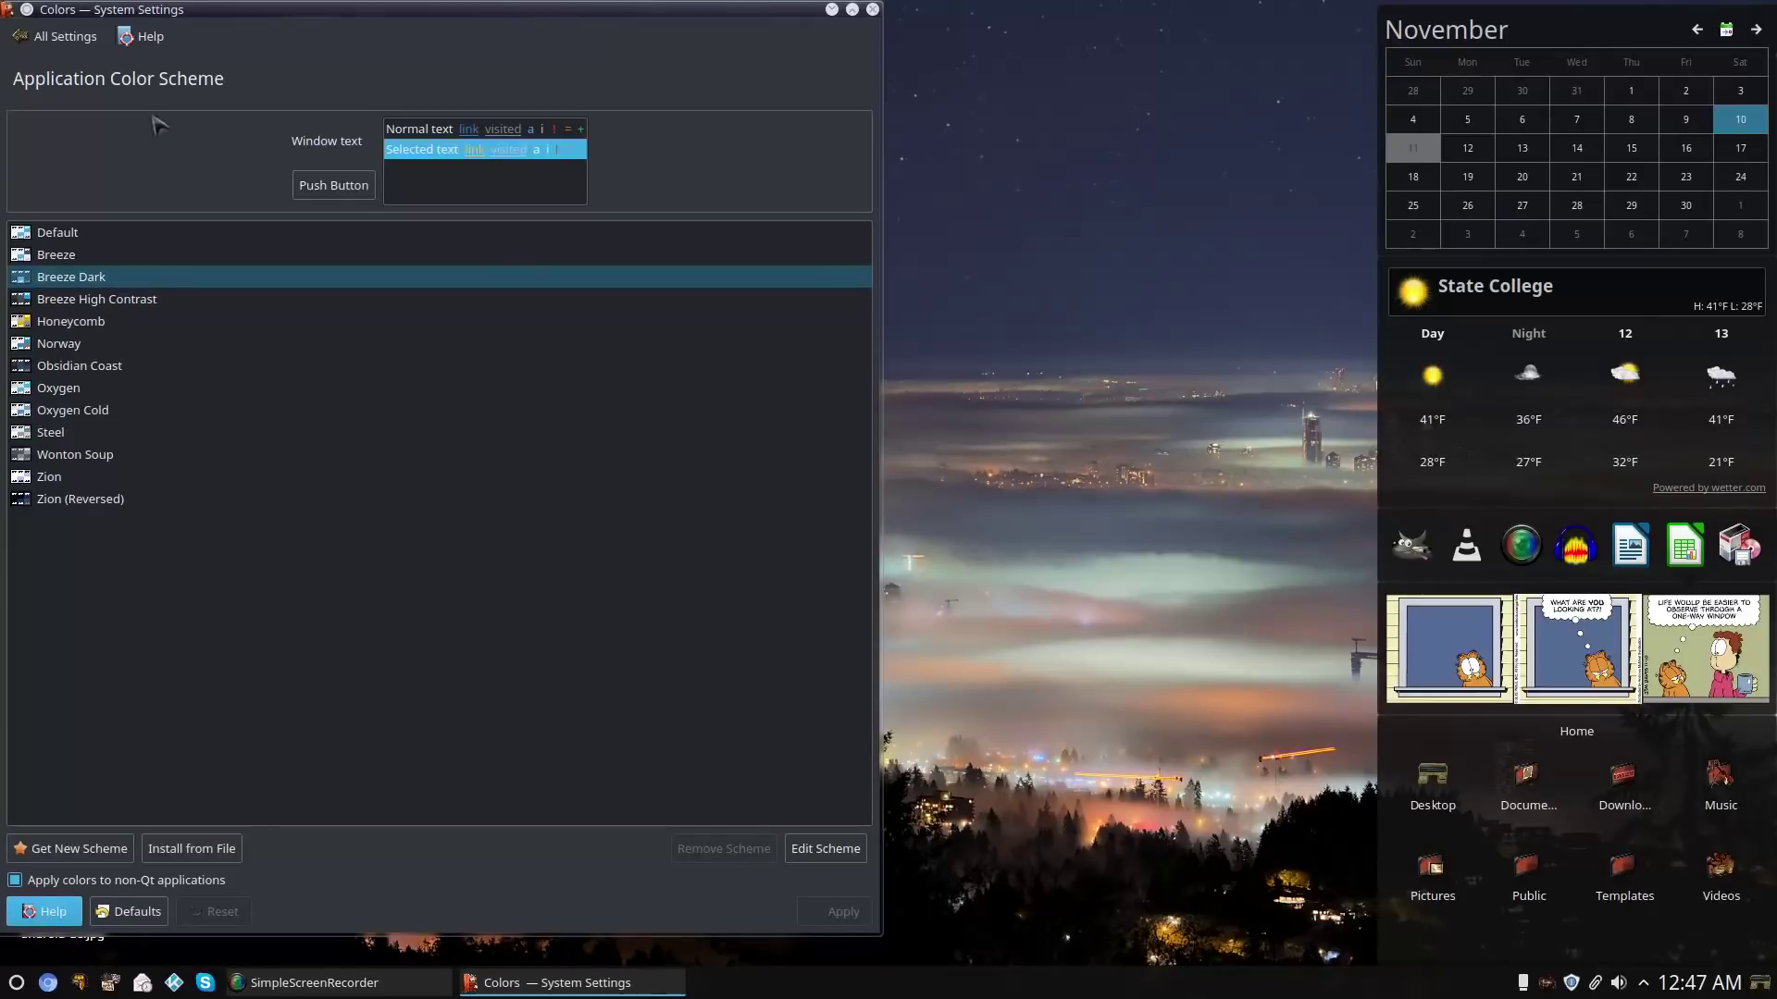
Look through the Icons and Application Style pages, including the GNOME application style.
left_click(57, 36)
left_click(315, 111)
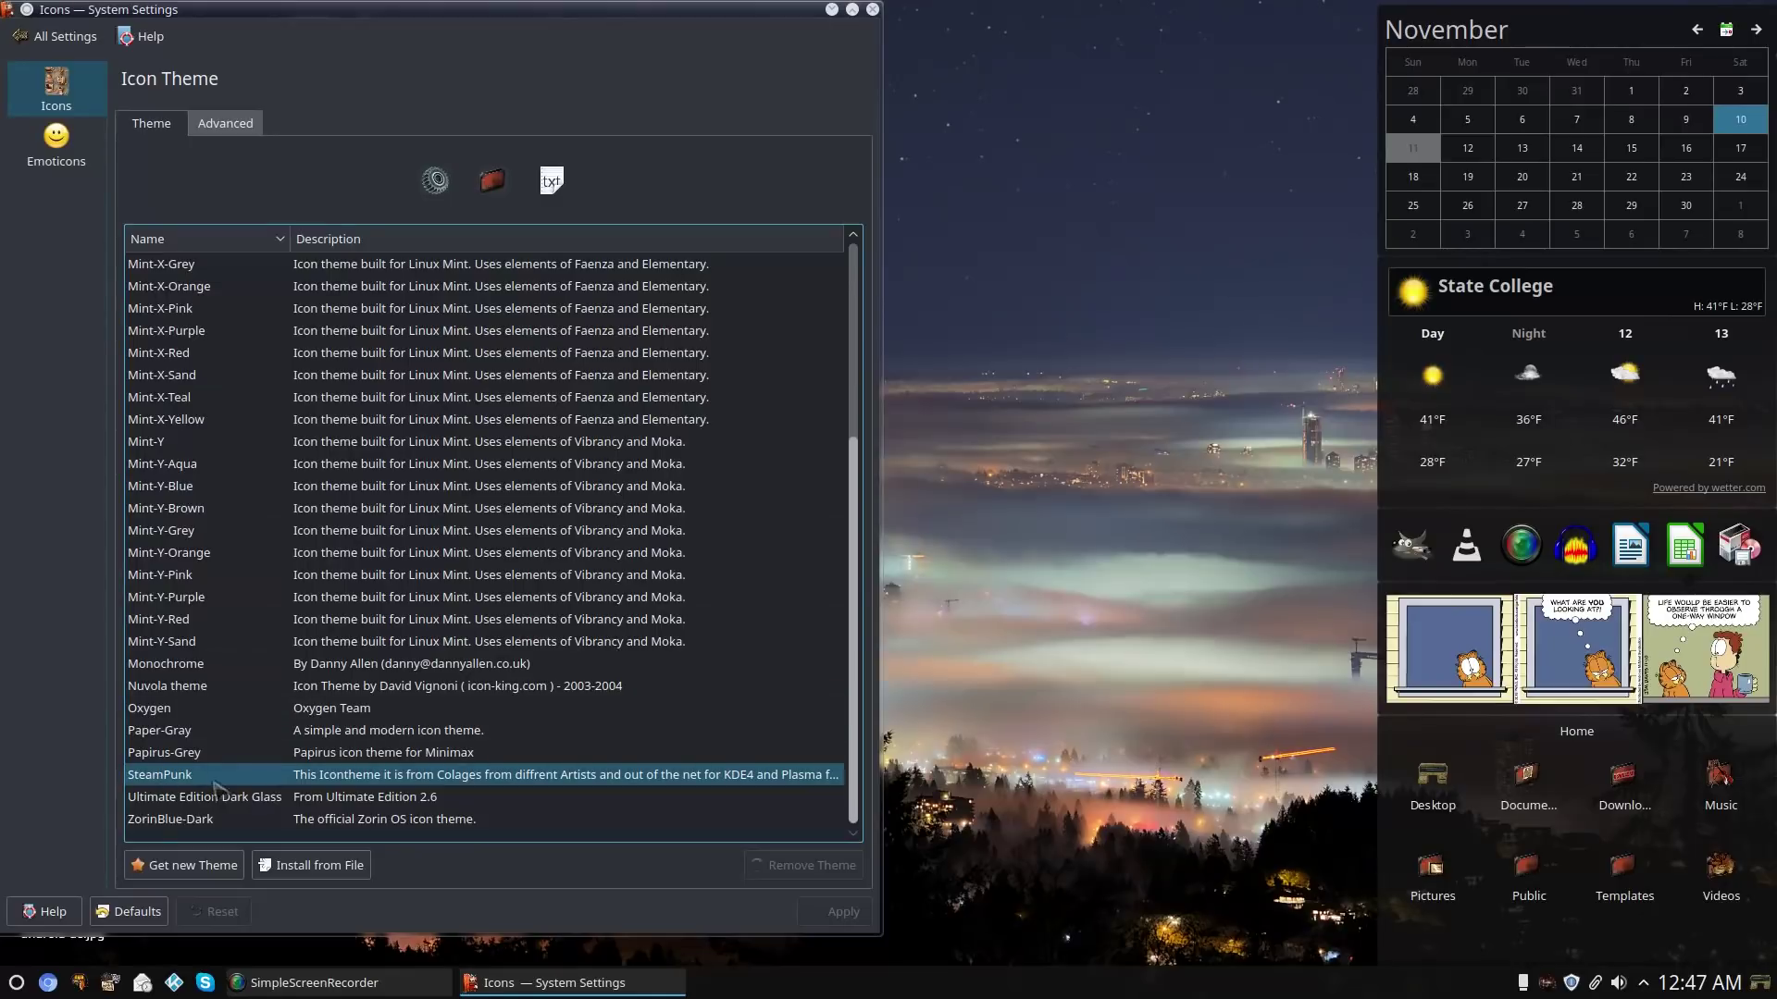
left_click(67, 37)
left_click(401, 107)
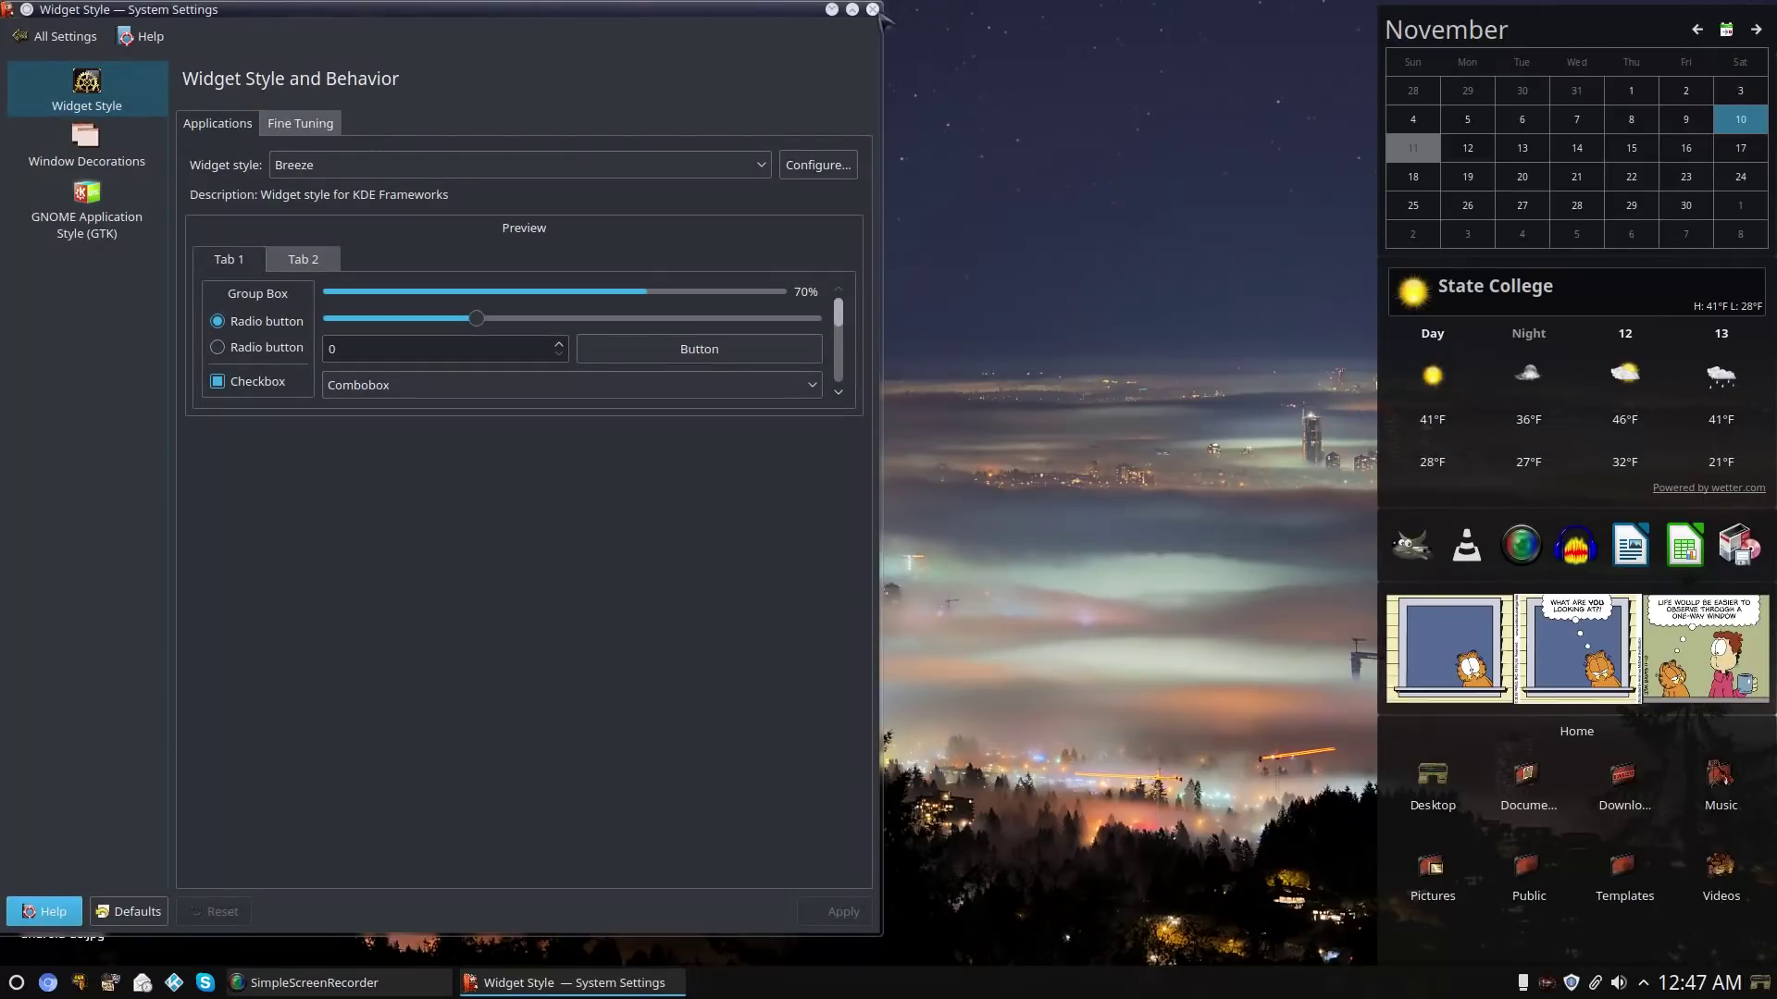
left_click_drag(739, 16, 762, 45)
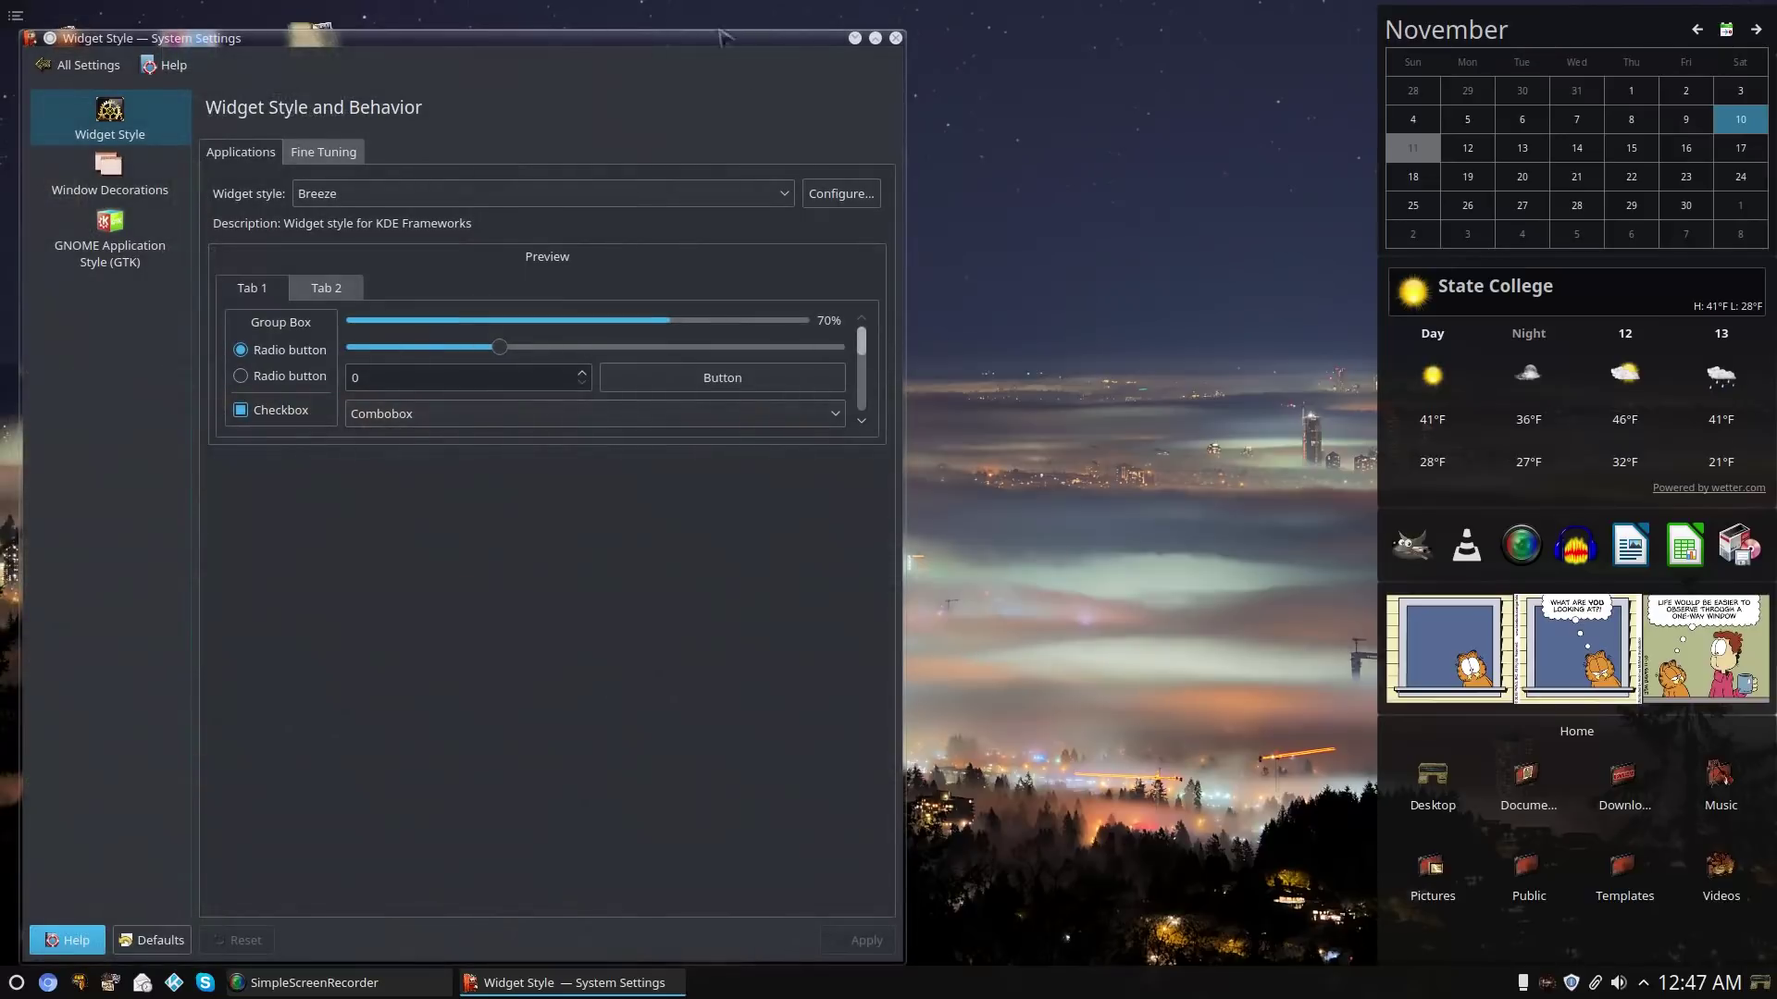
left_click(103, 232)
Browse the Window Decorations themes, then close System Settings.
left_click(109, 174)
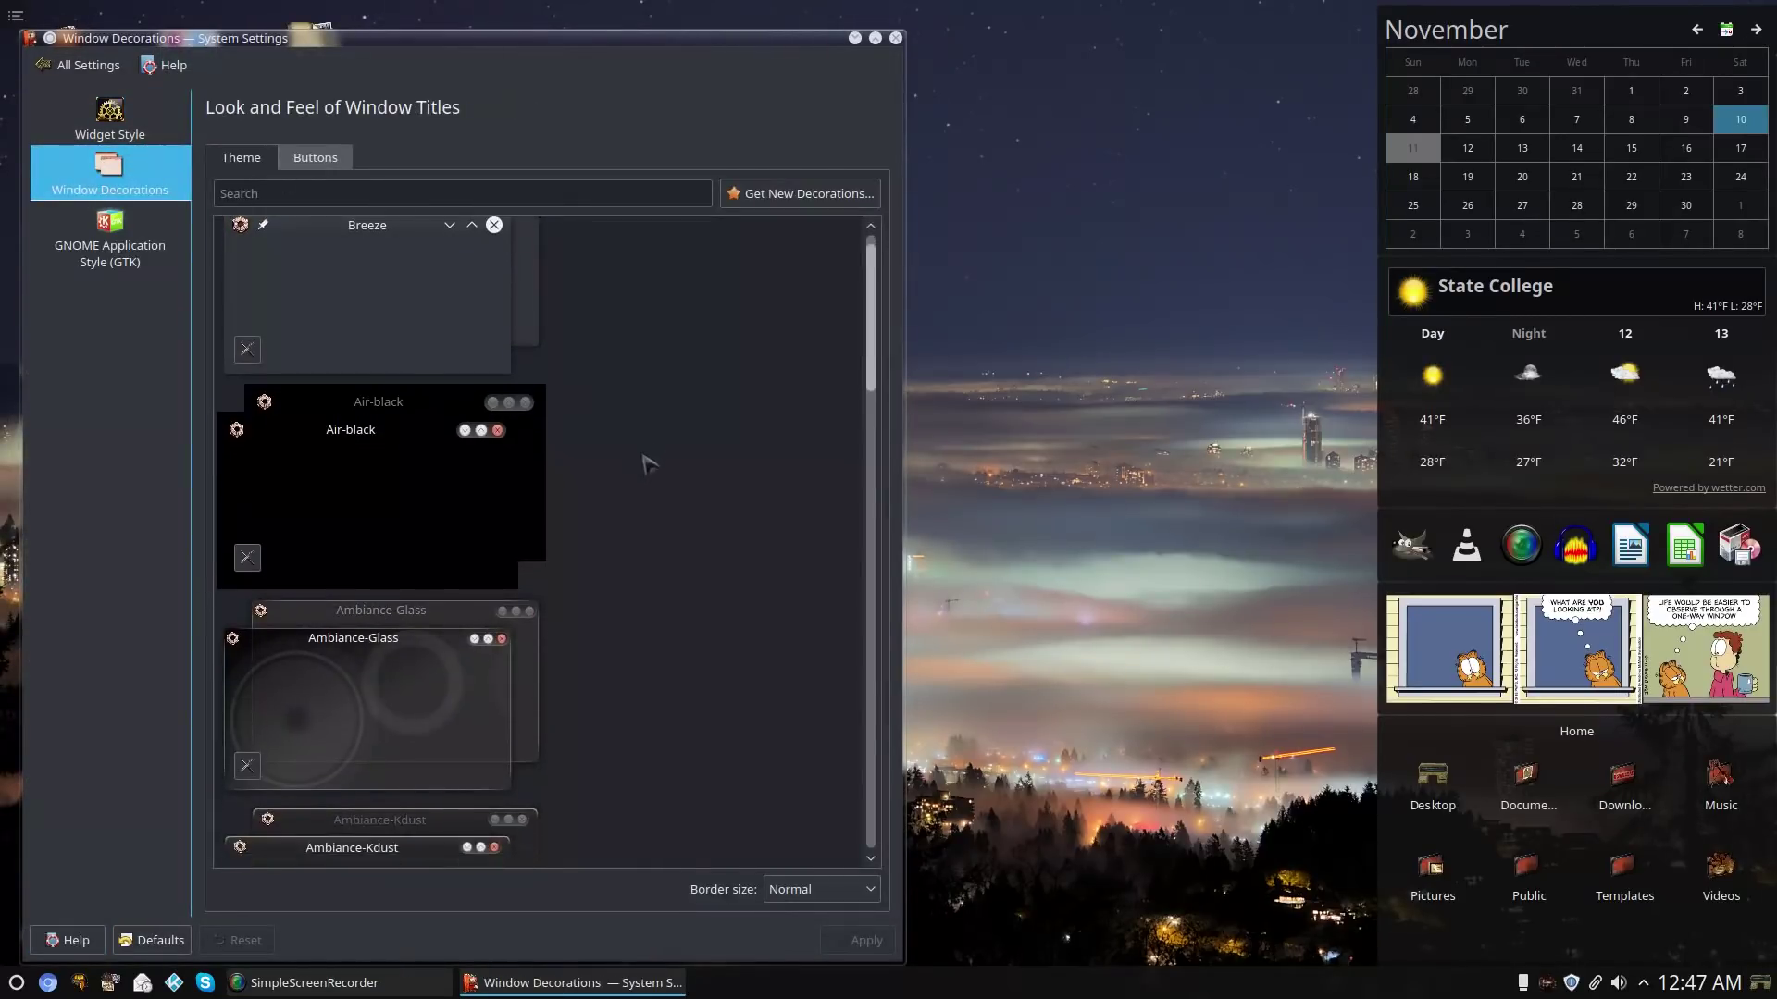
scroll(823, 601, "down", 10)
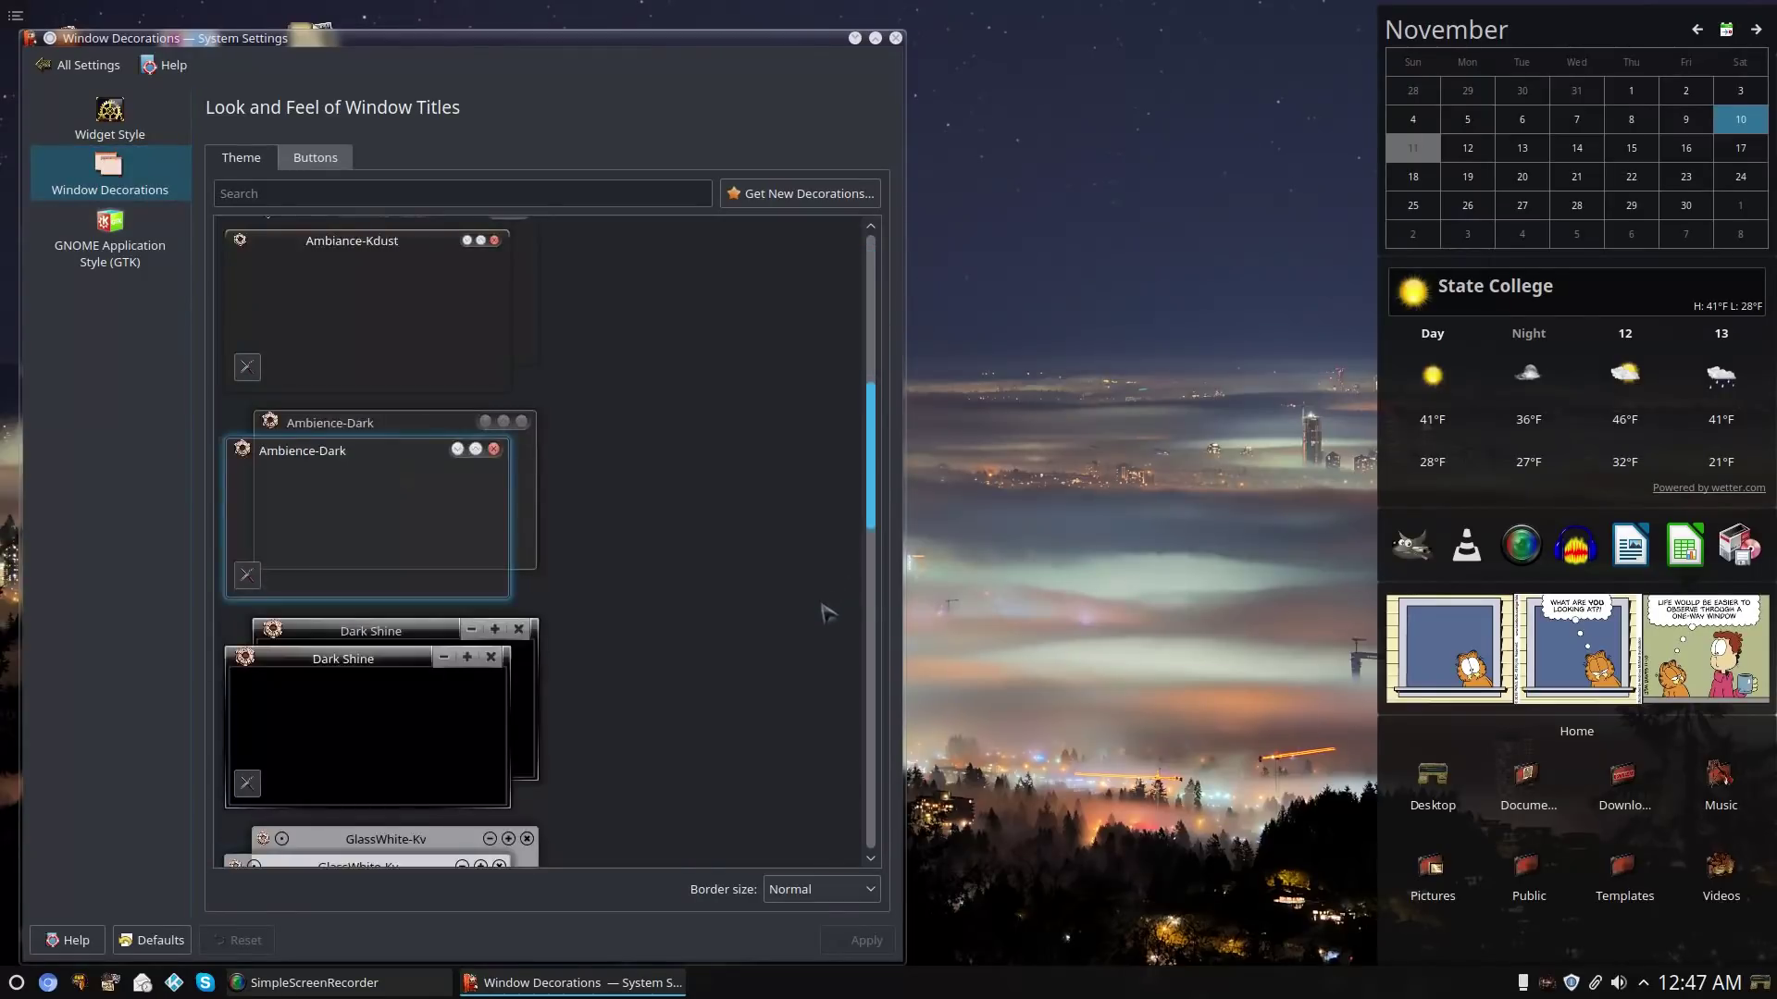
scroll(851, 549, "up", 7)
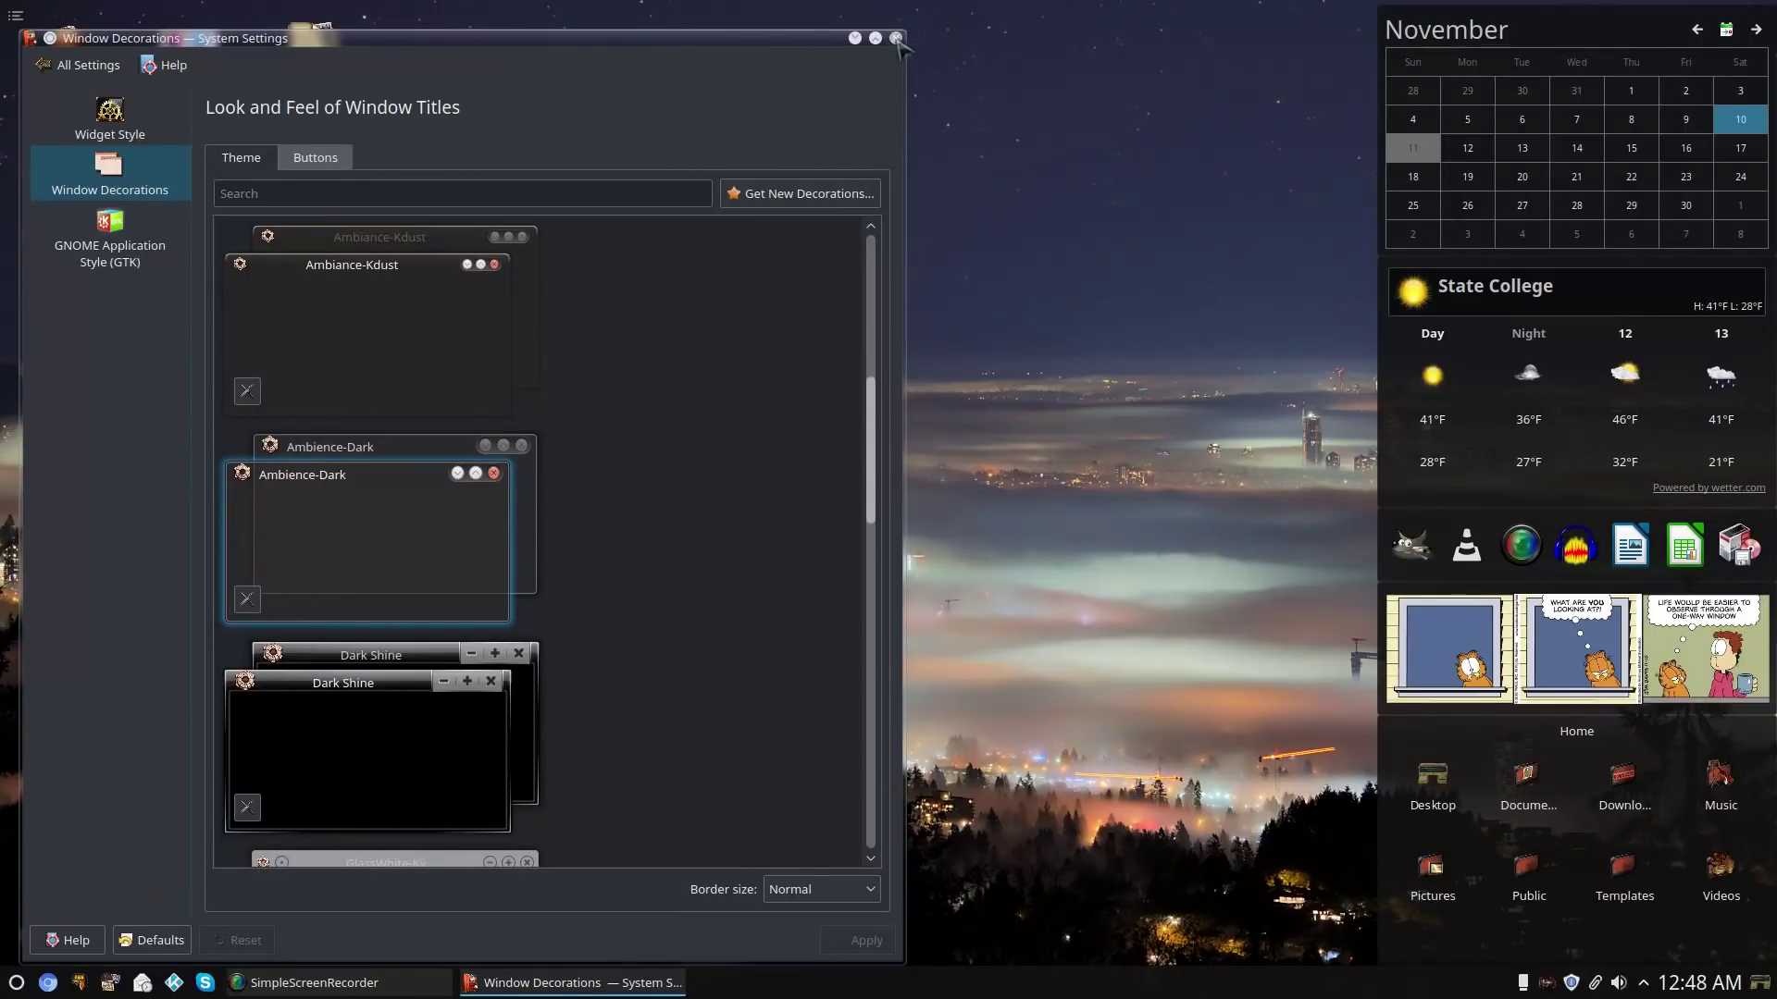
left_click(896, 39)
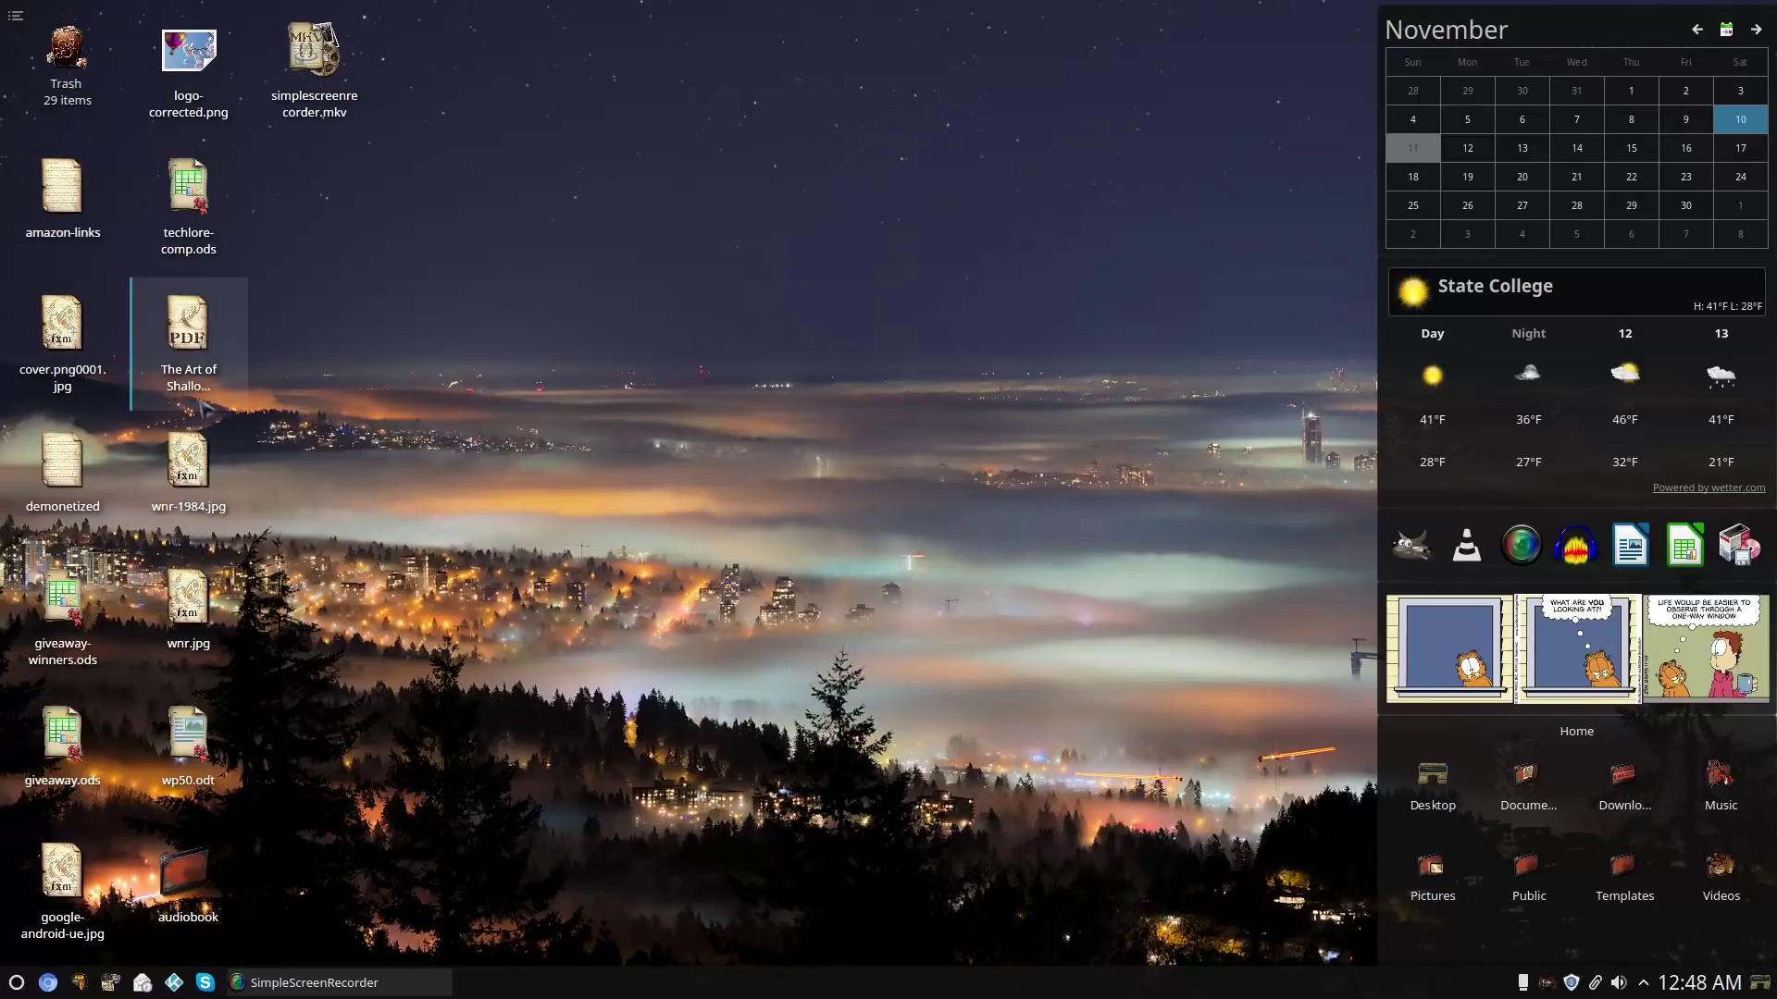
right_click(606, 508)
left_click(705, 811)
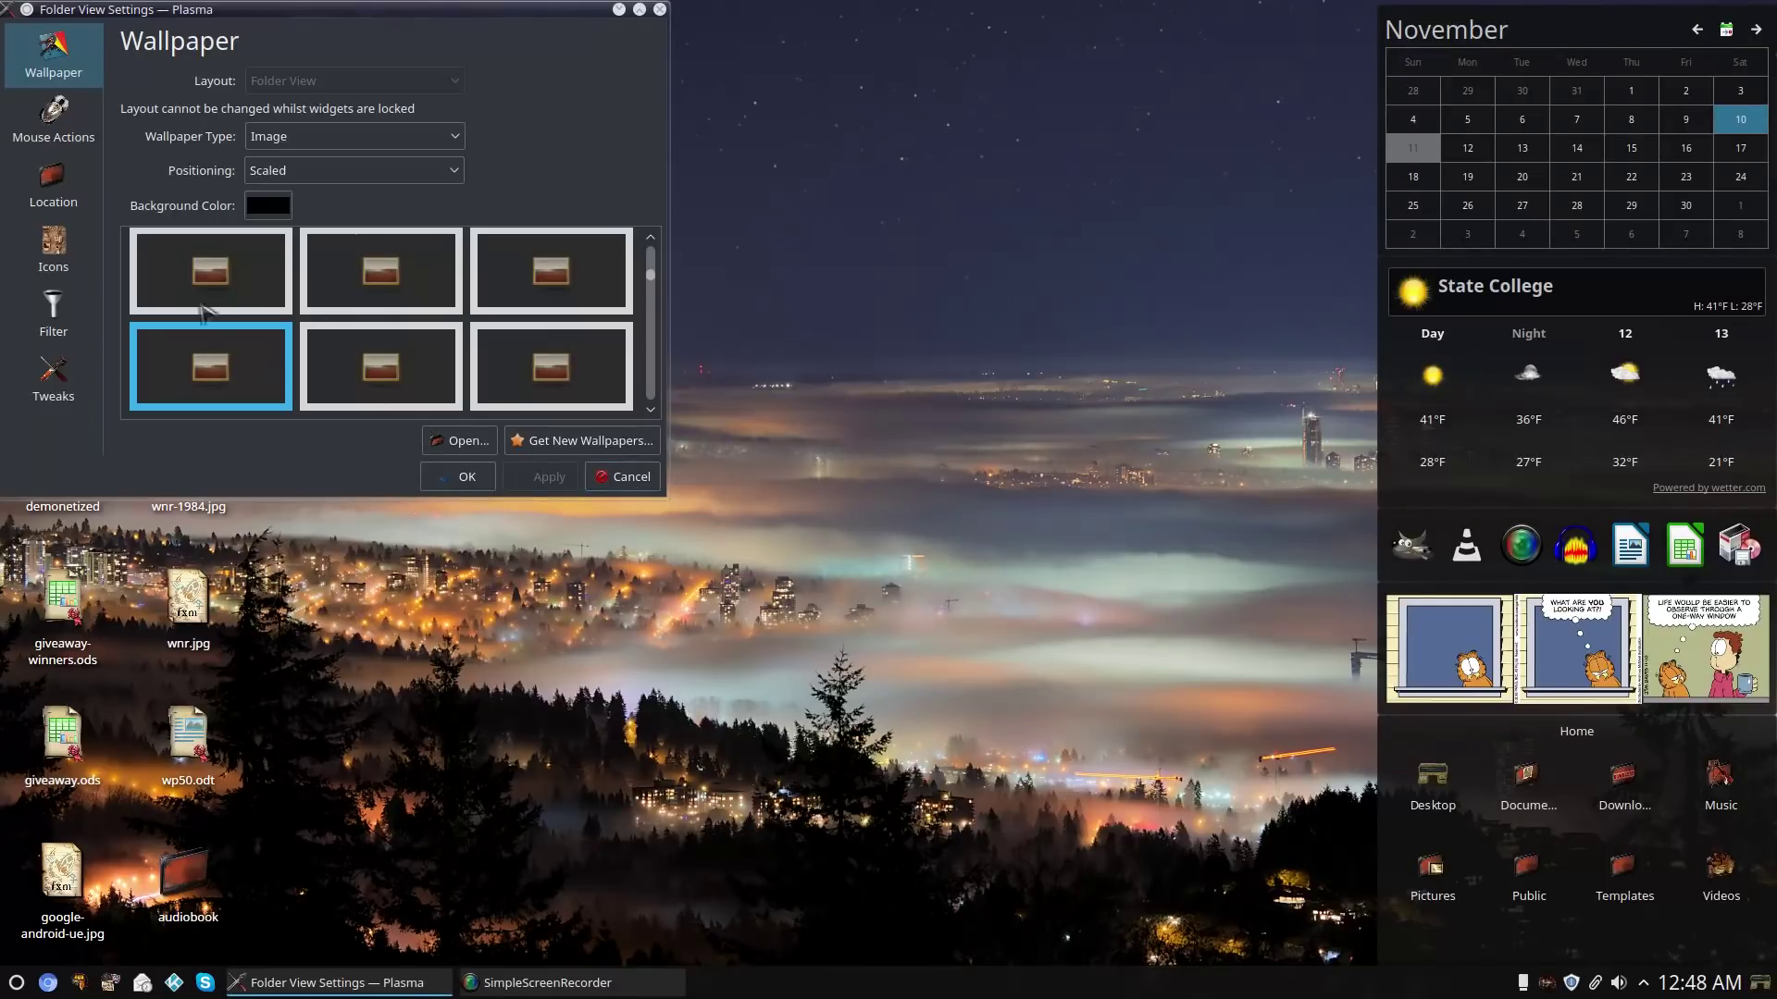
left_click(631, 477)
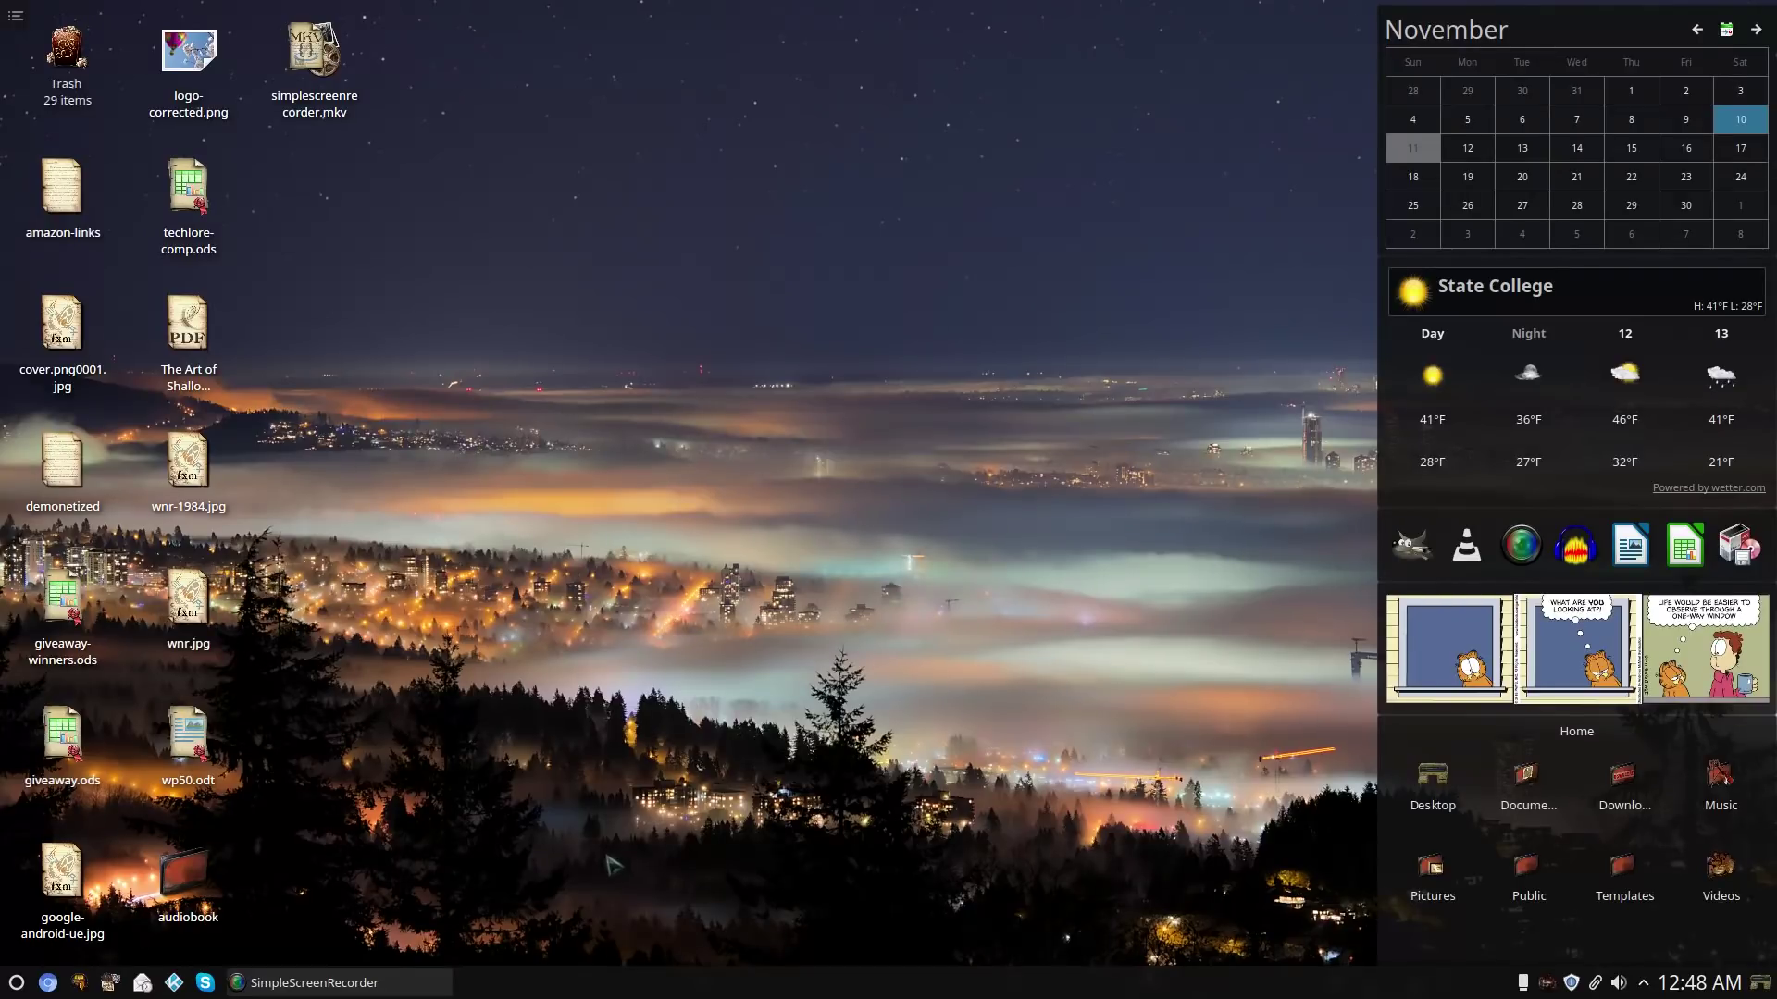
Launch Synaptic Package Manager and authenticate with the administrator password.
left_click(16, 982)
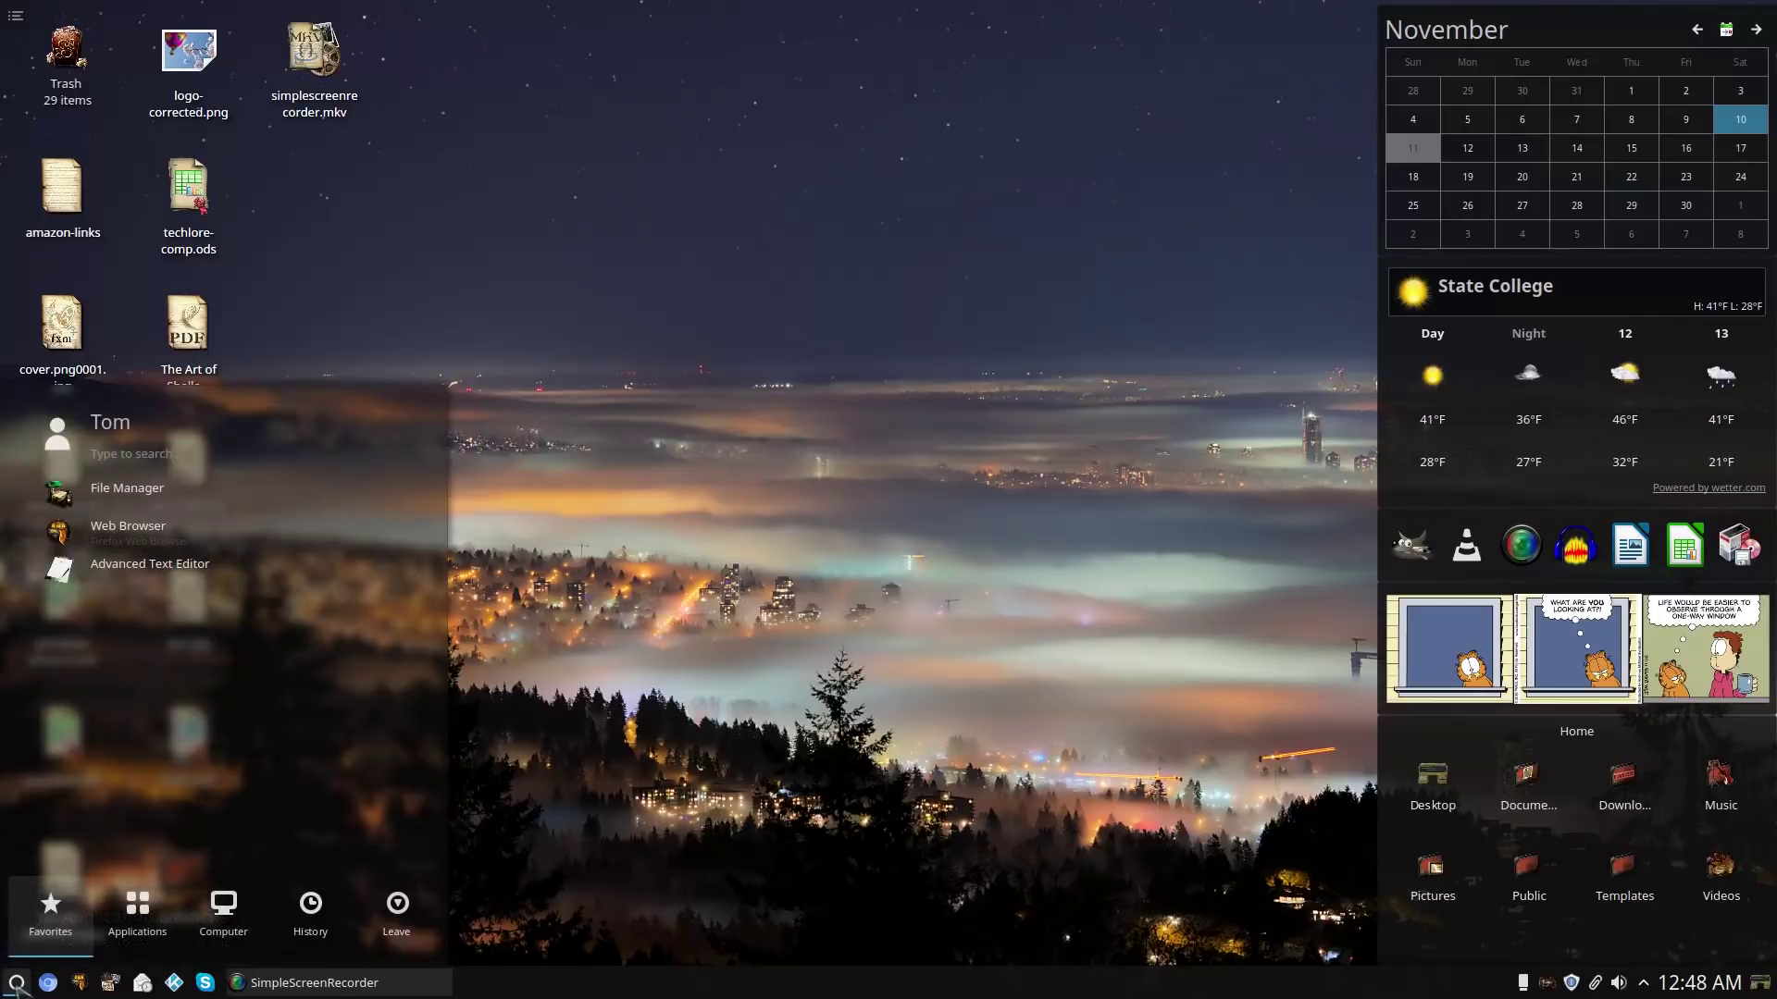
type("syn")
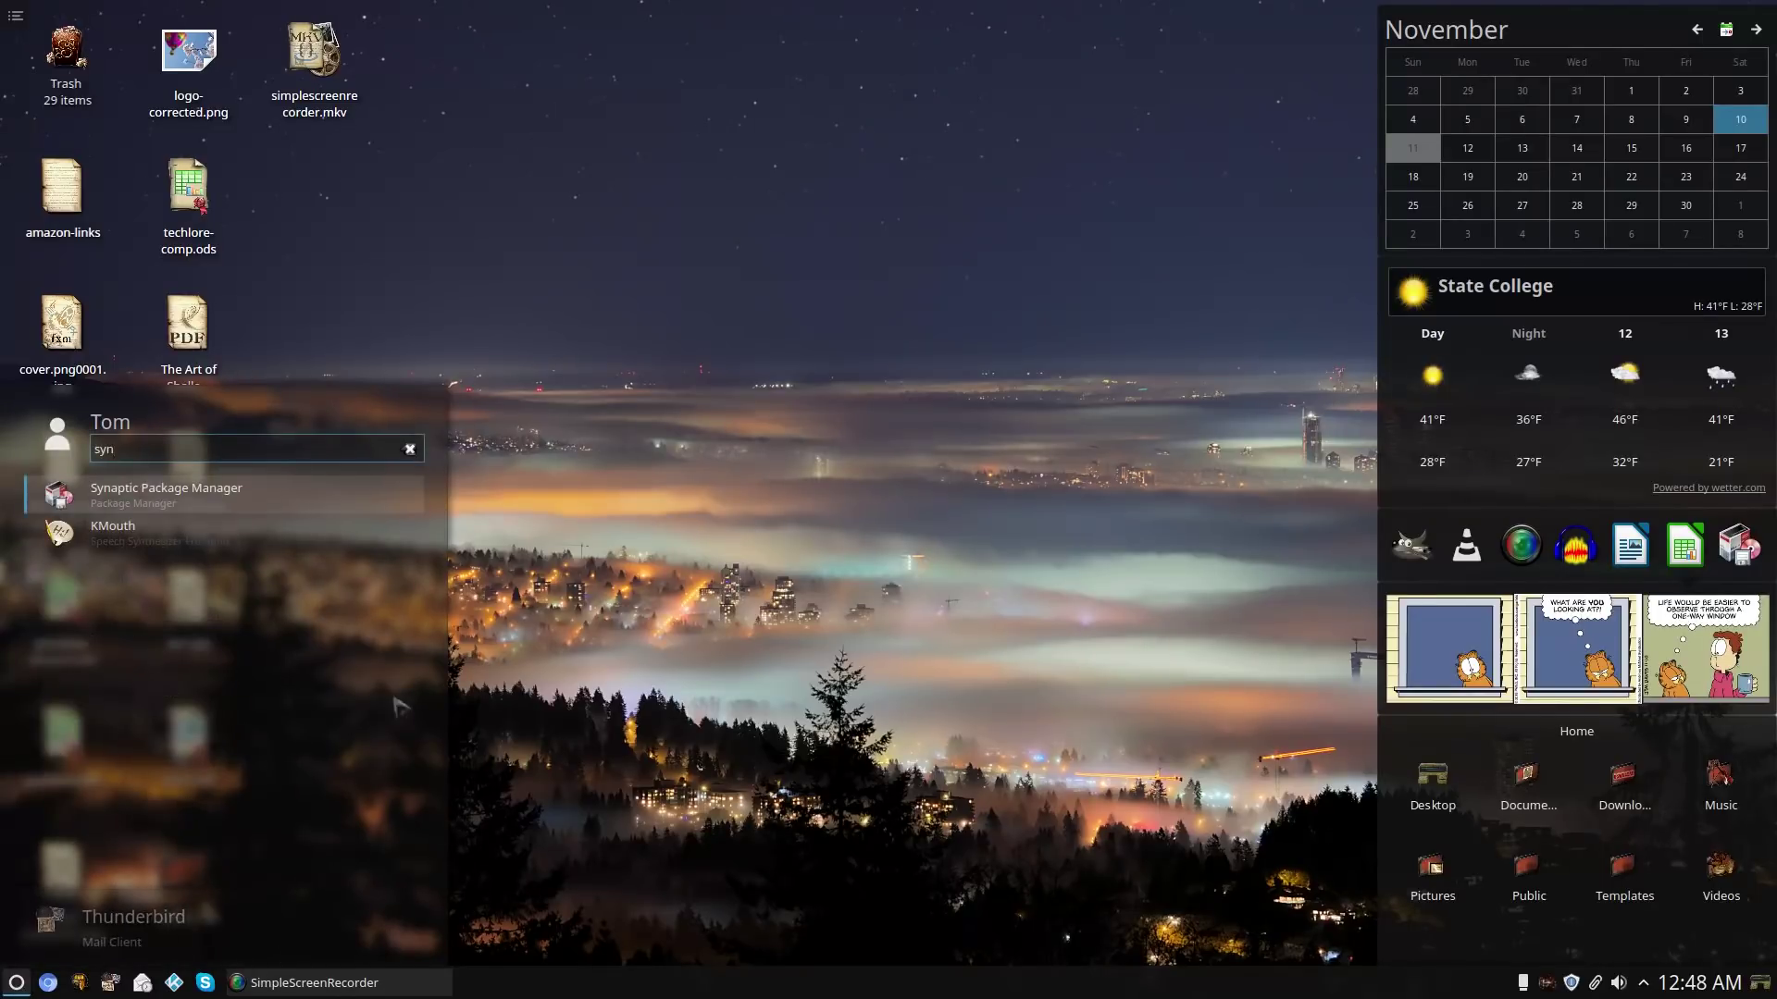
left_click(243, 497)
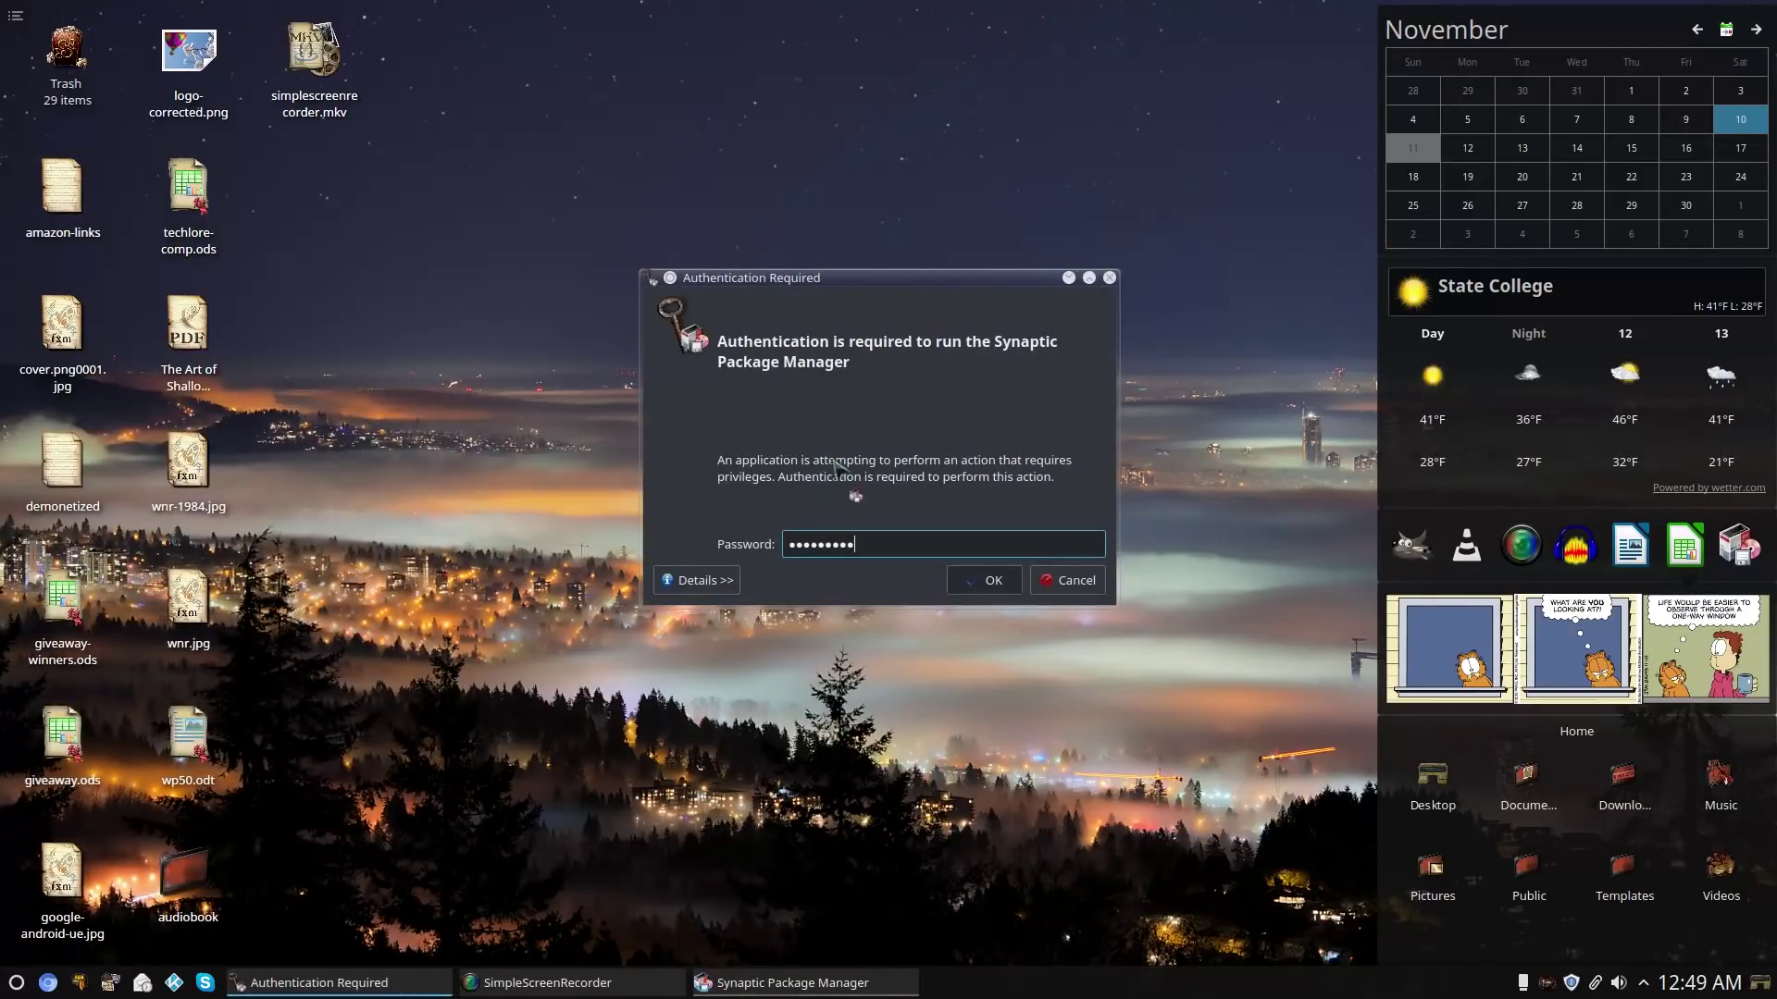
key("Return")
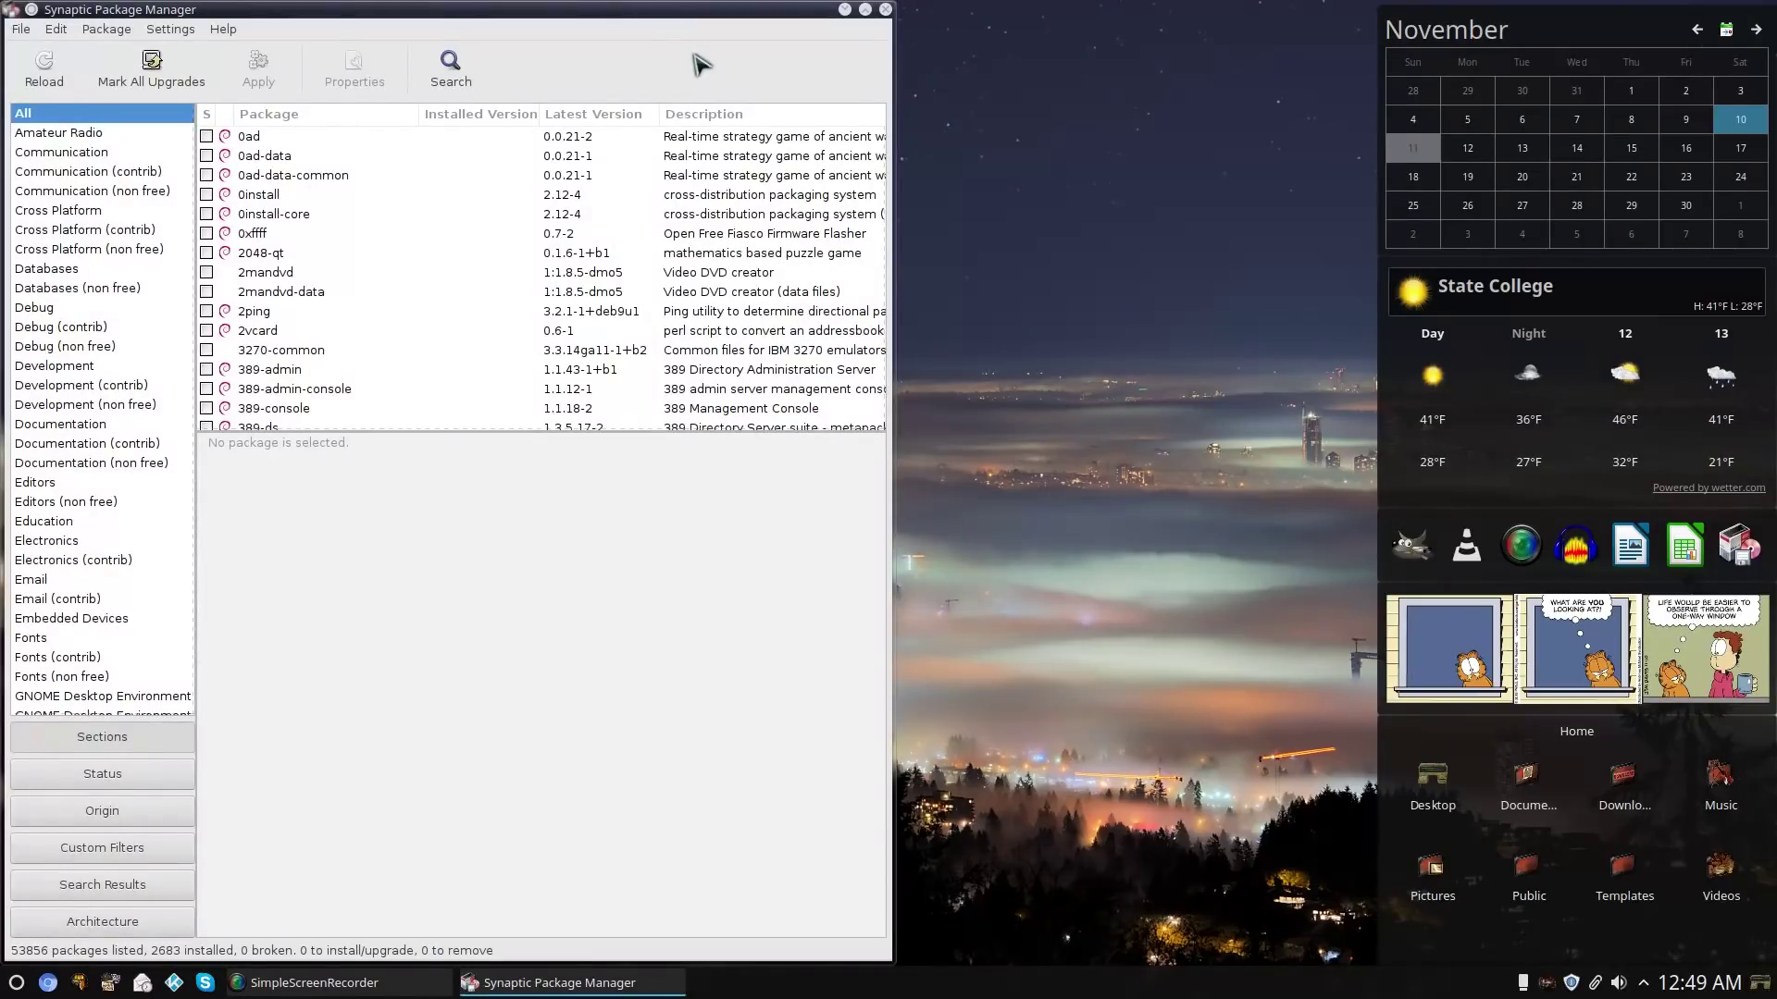
Search package names for kde-full, showing it installed at version 5:92.
left_click(451, 69)
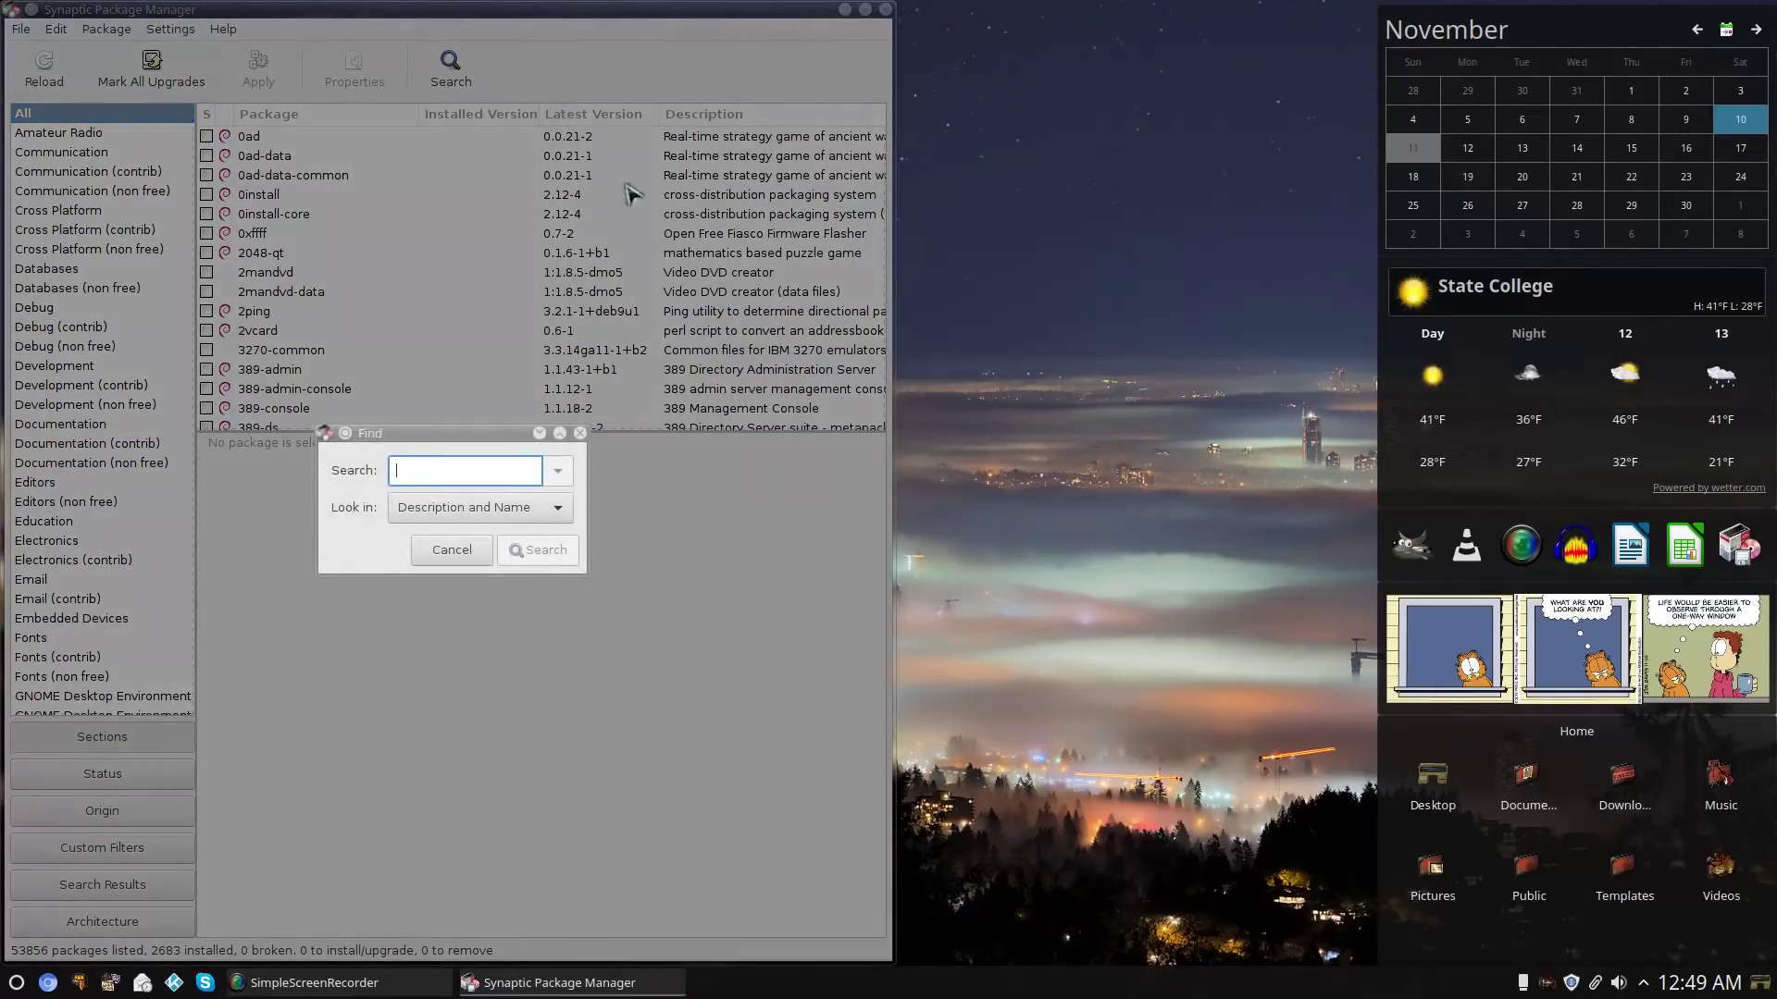
type("kde-full")
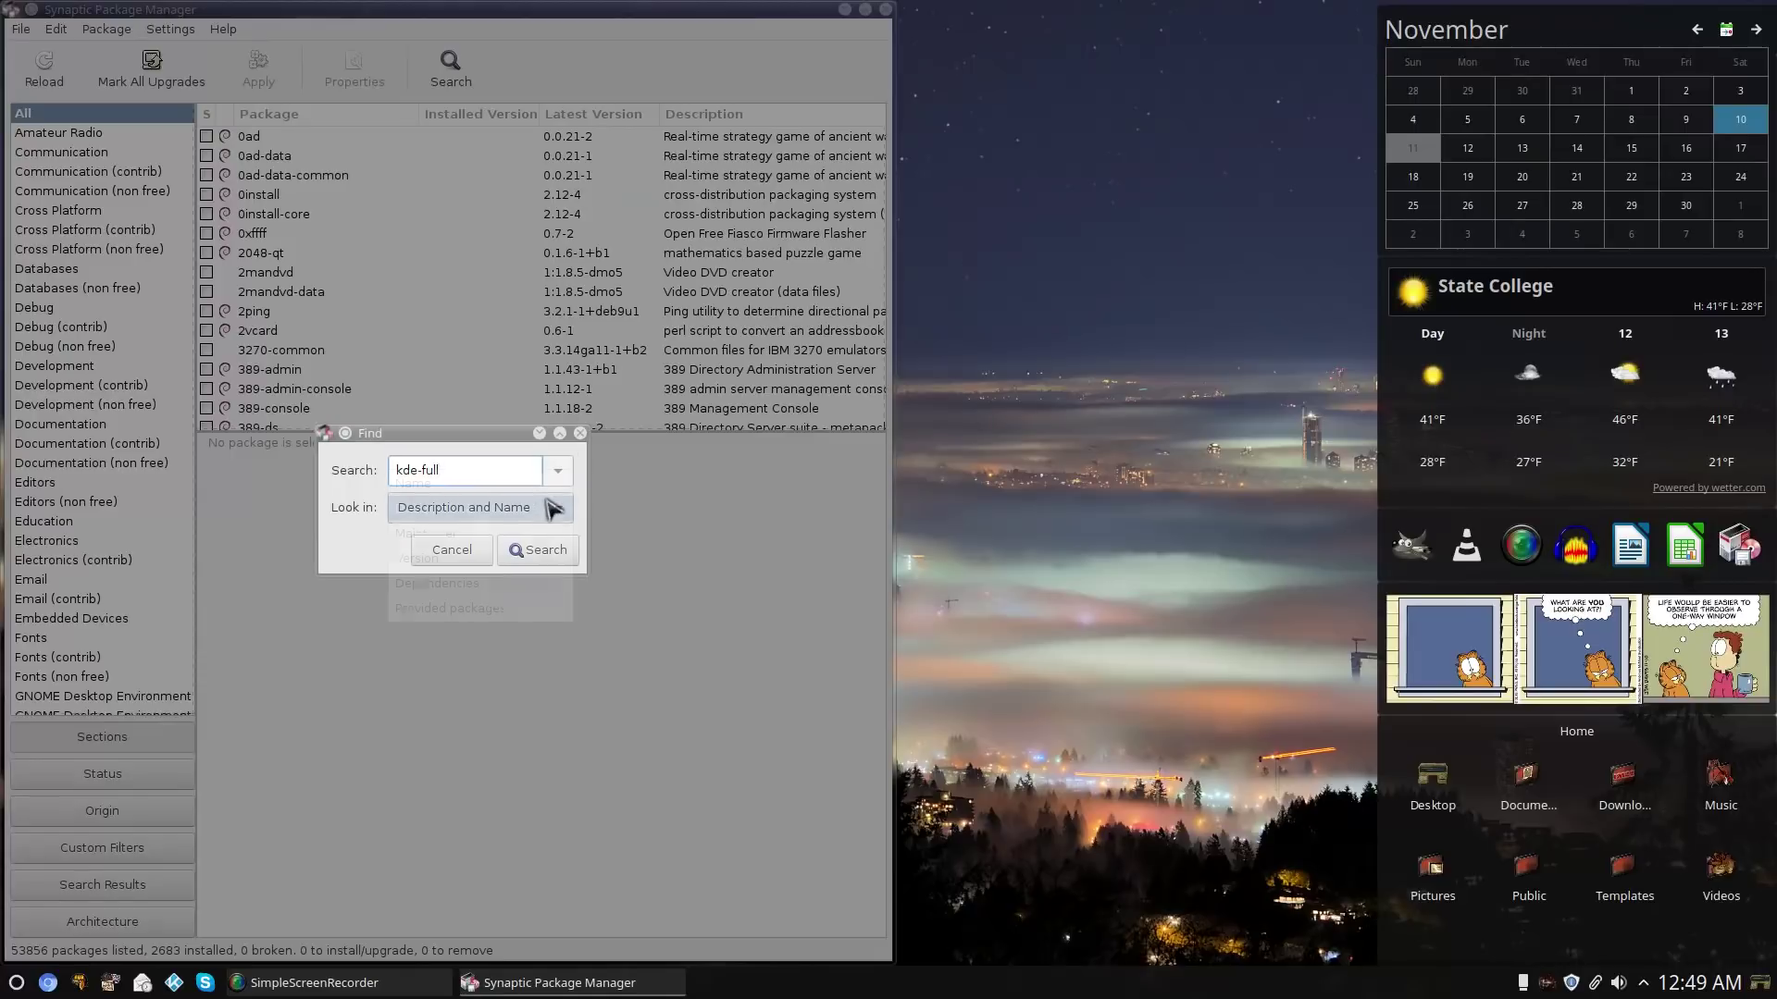
left_click(483, 512)
left_click(435, 483)
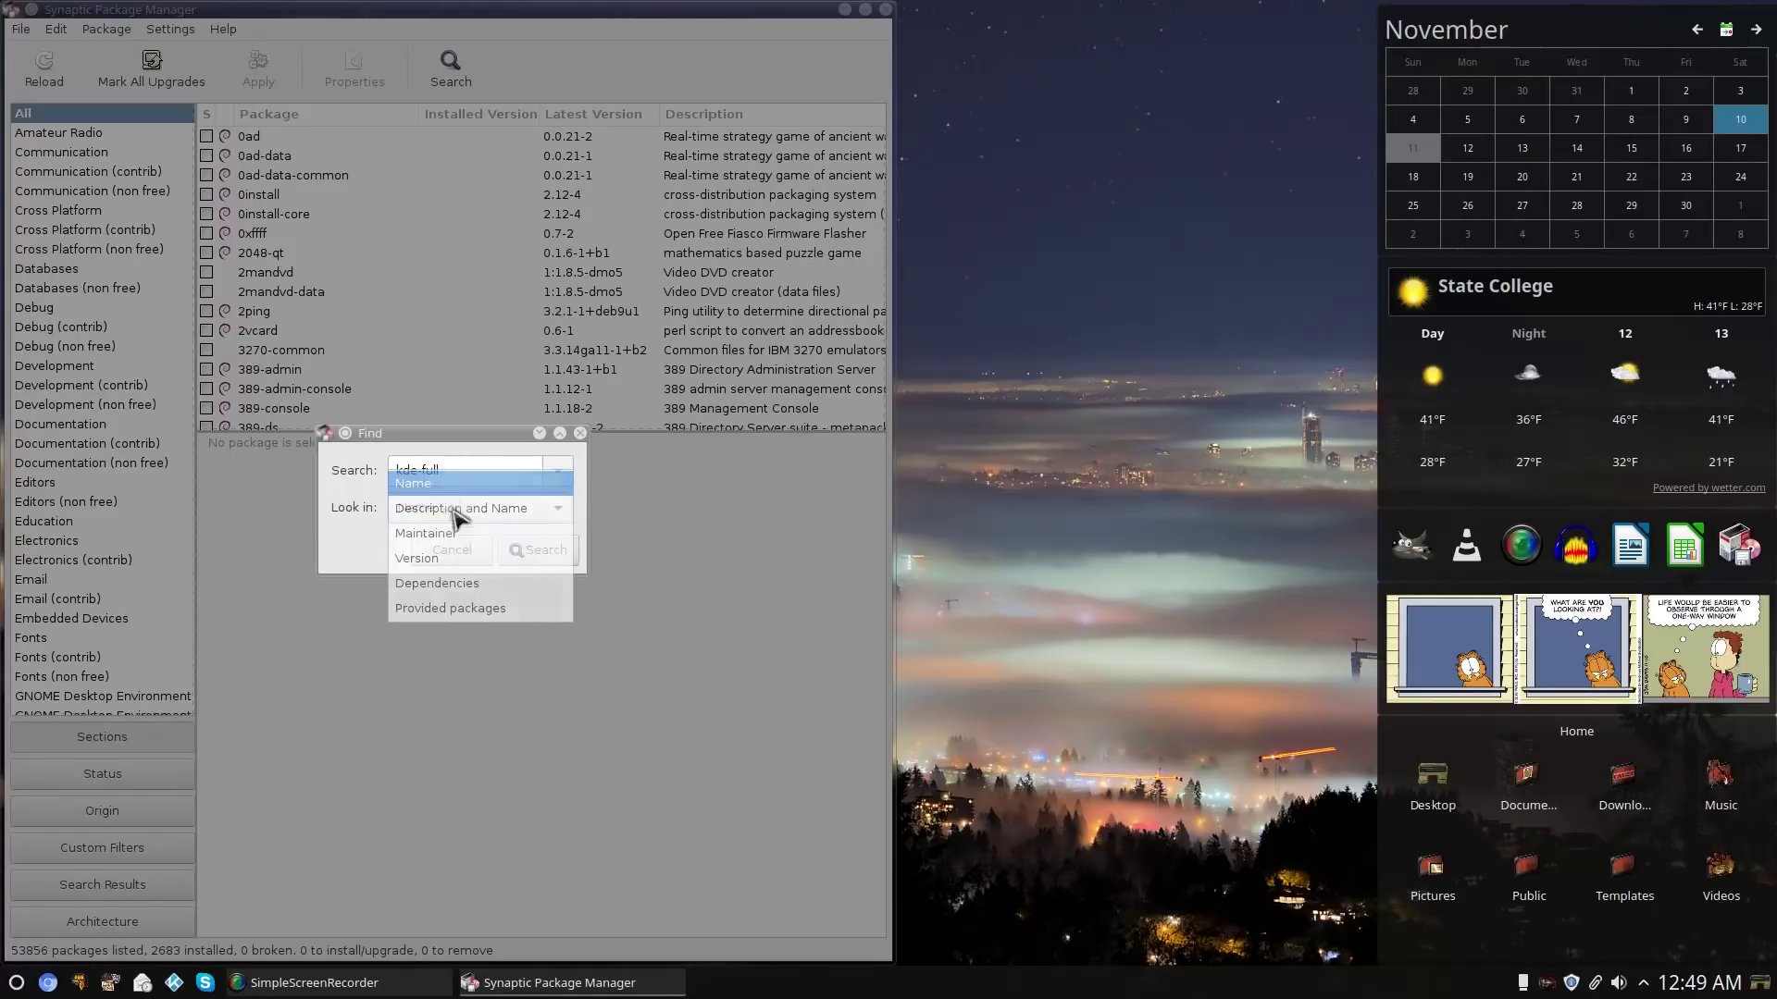
left_click(533, 551)
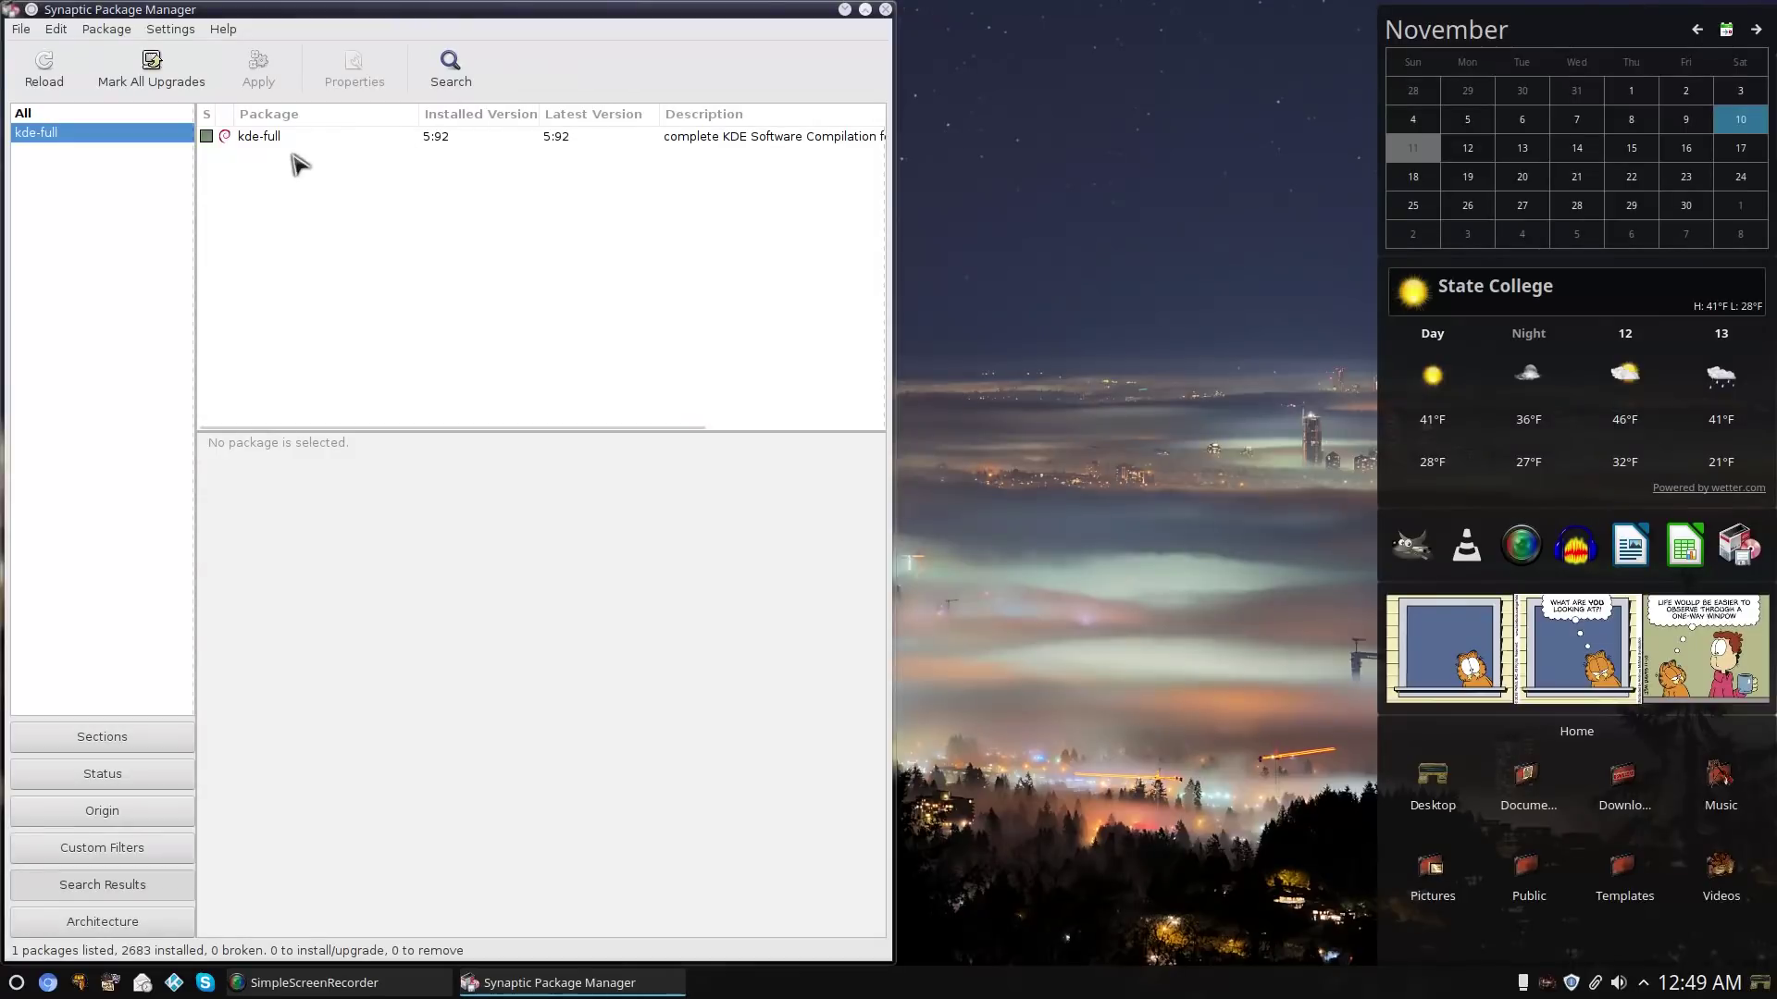
Rerun the search for kde packages and scroll through the enlarged result list.
left_click(450, 67)
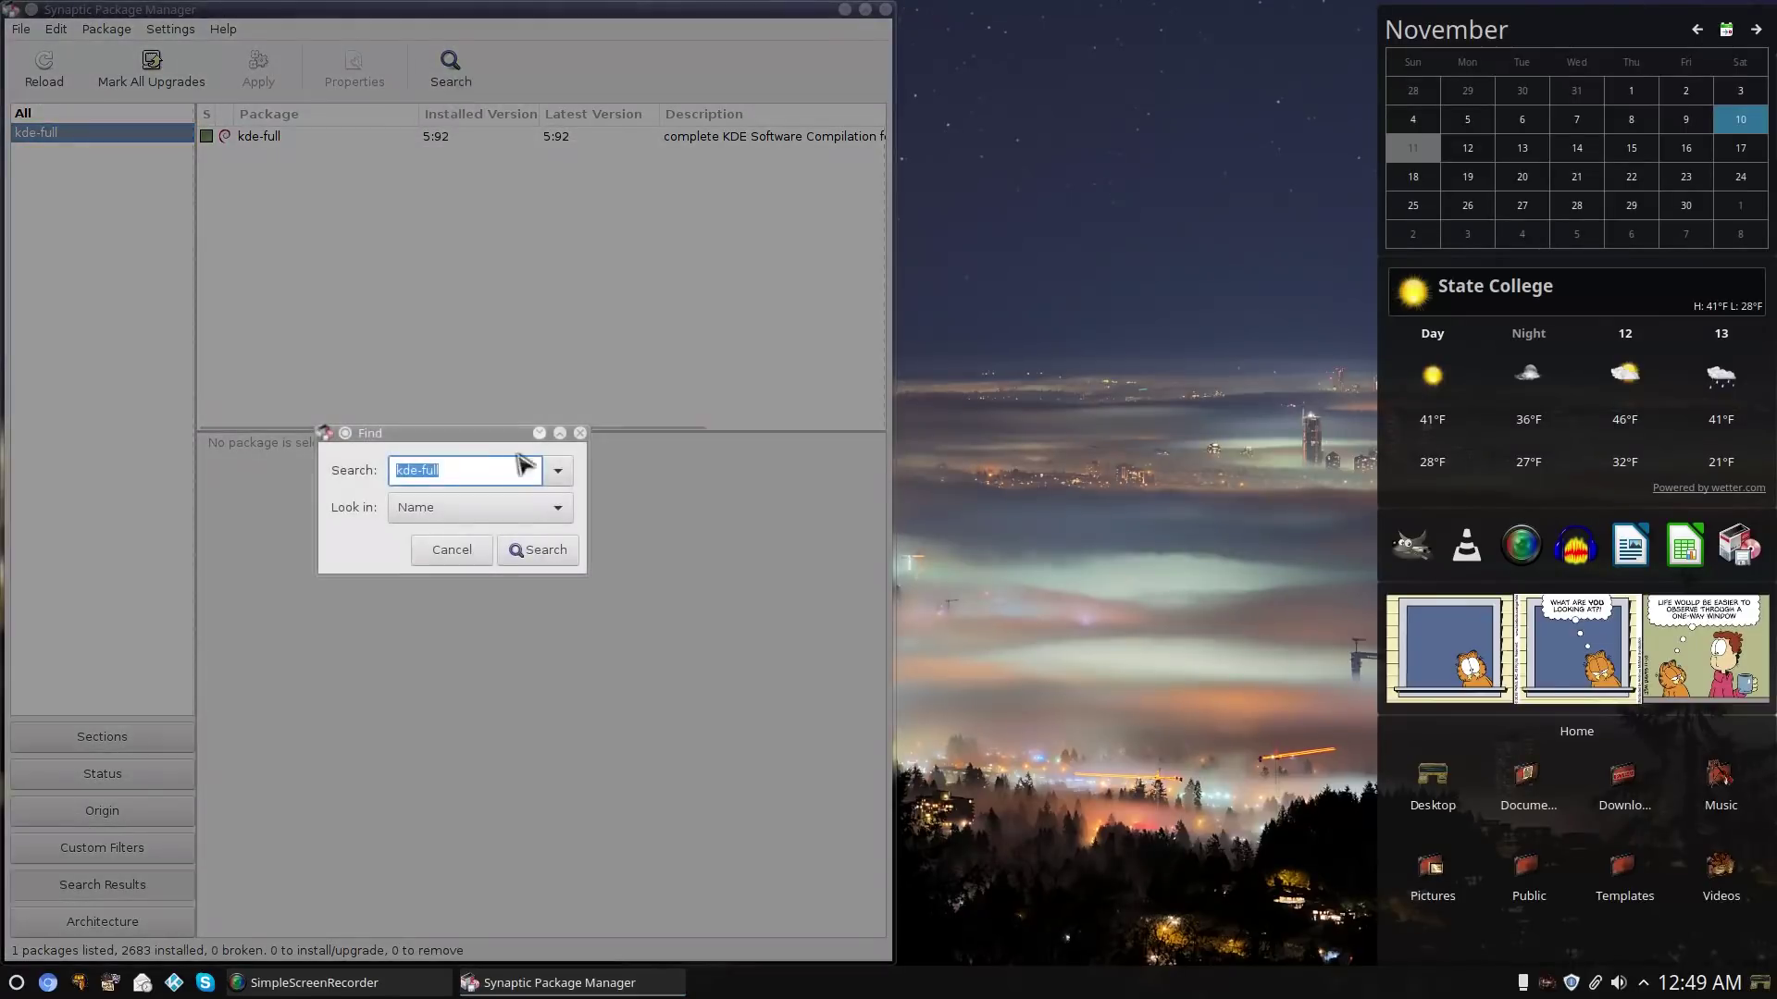
left_click(512, 466)
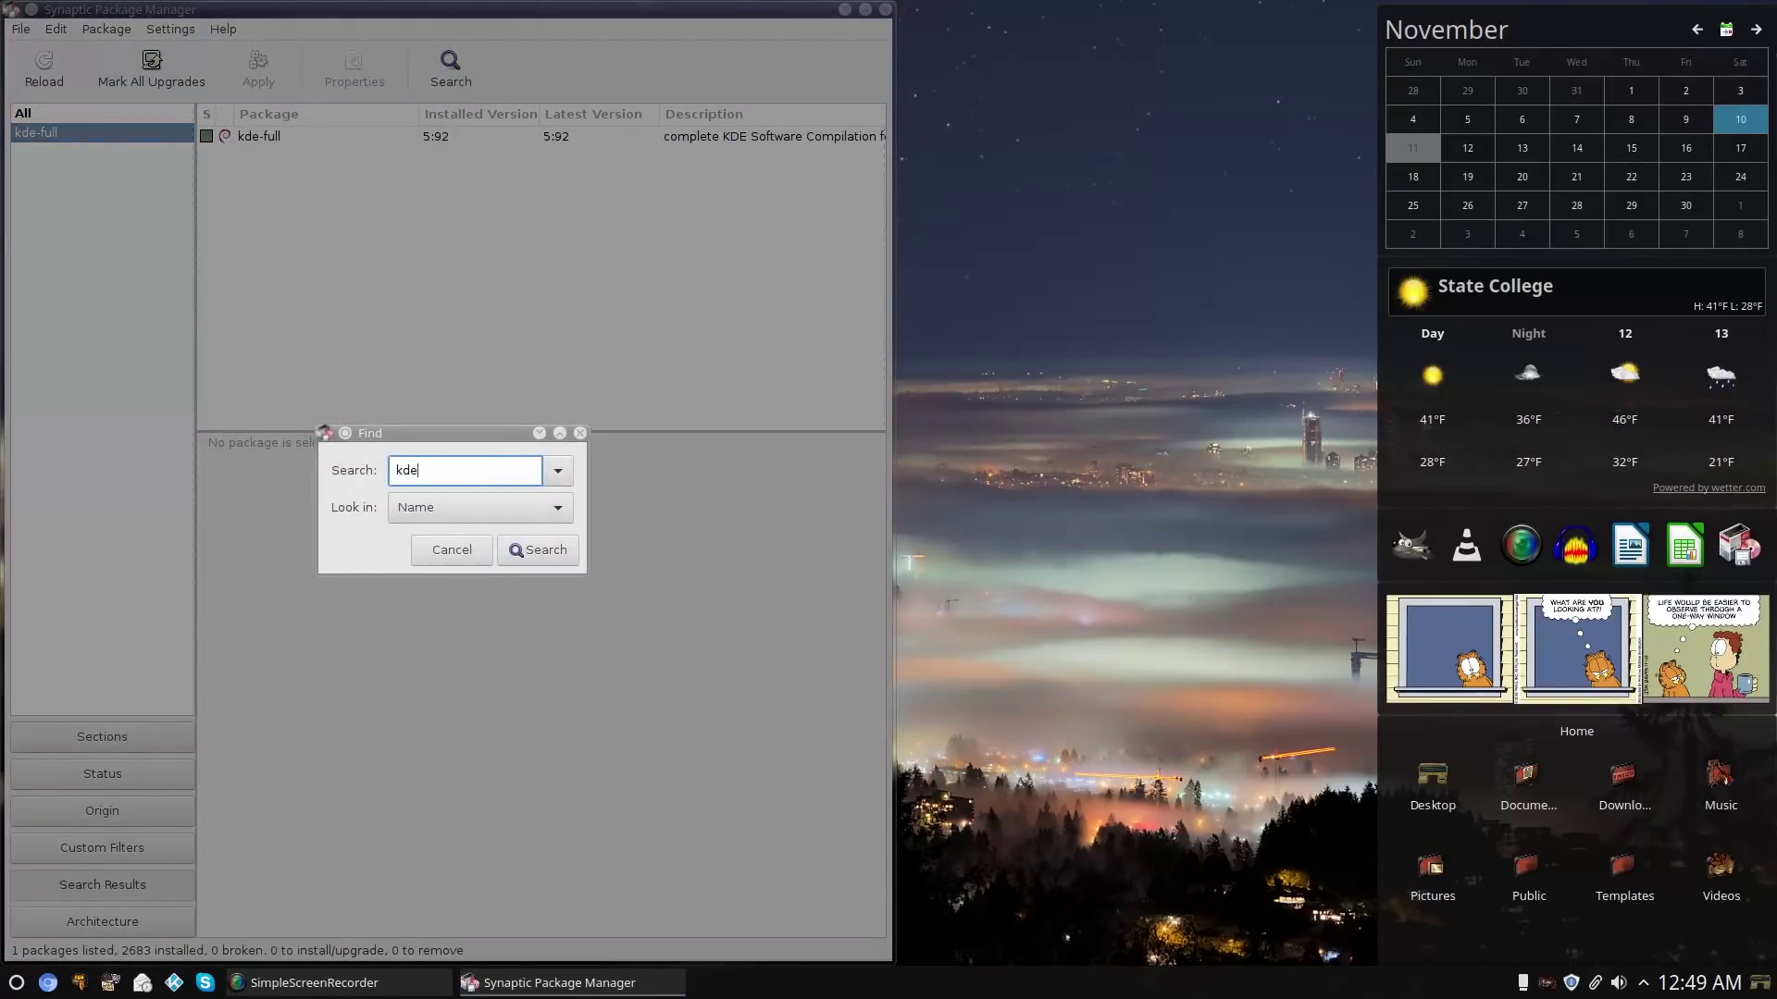
key("Return")
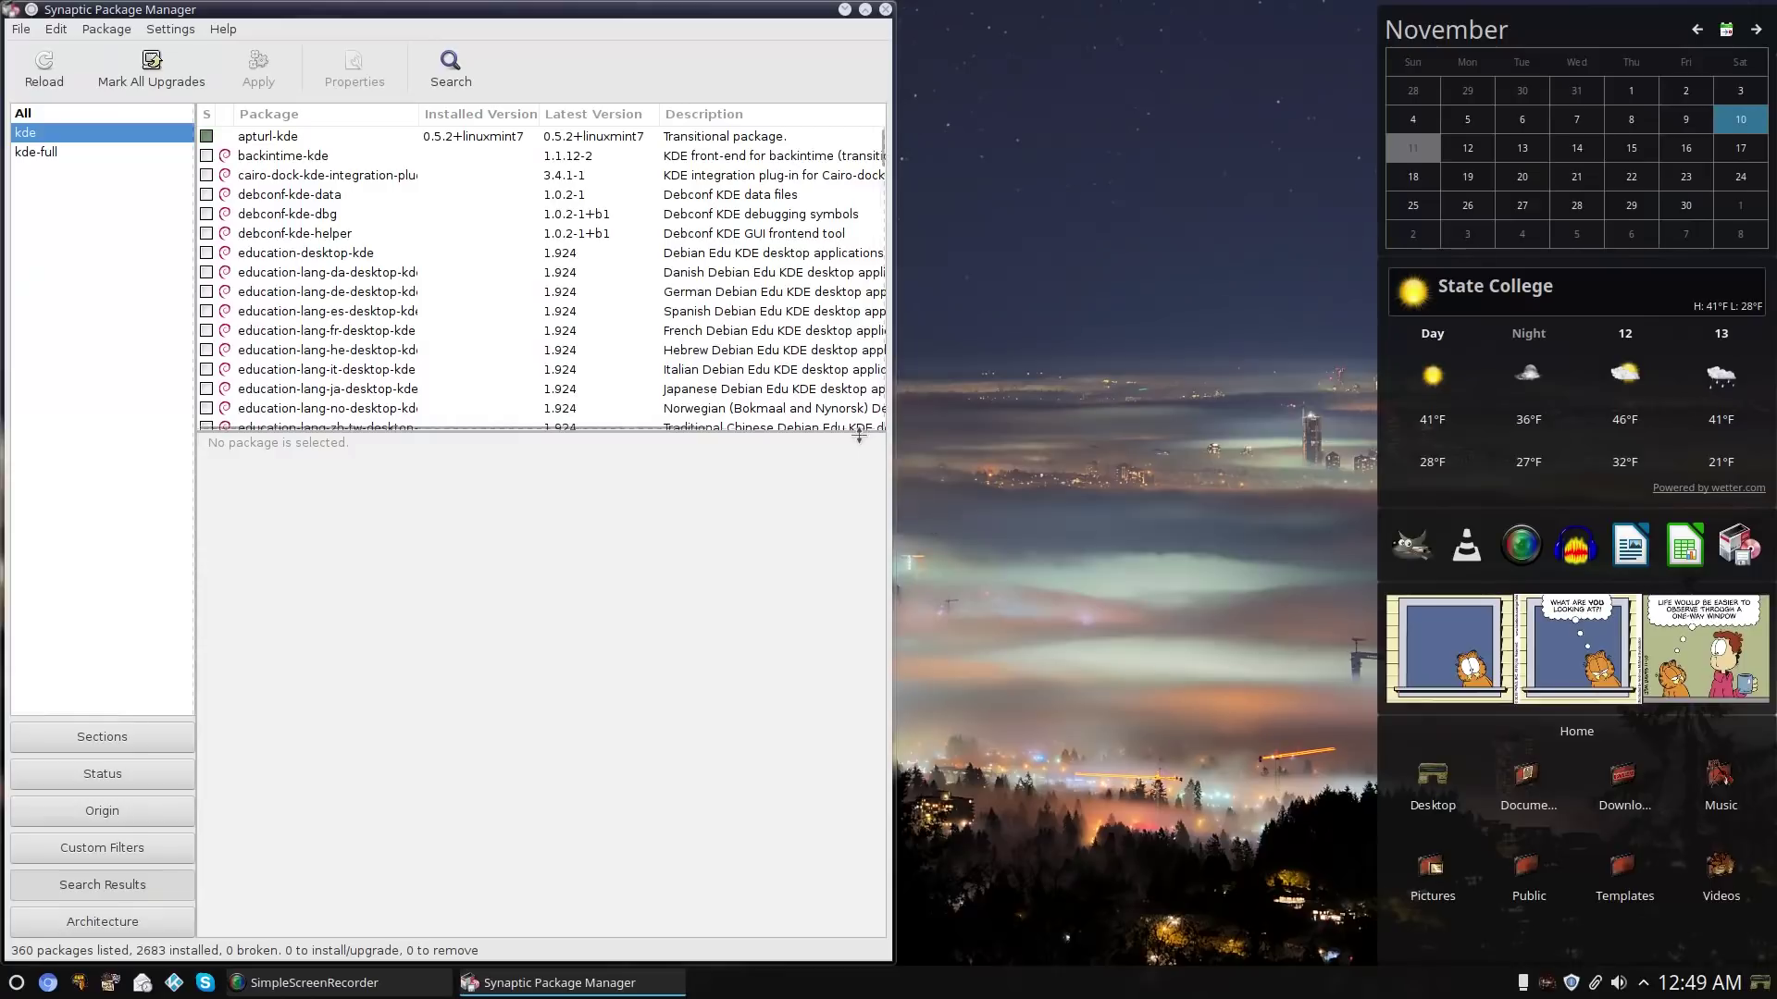
left_click_drag(861, 430, 848, 861)
scroll(639, 431, "down", 5)
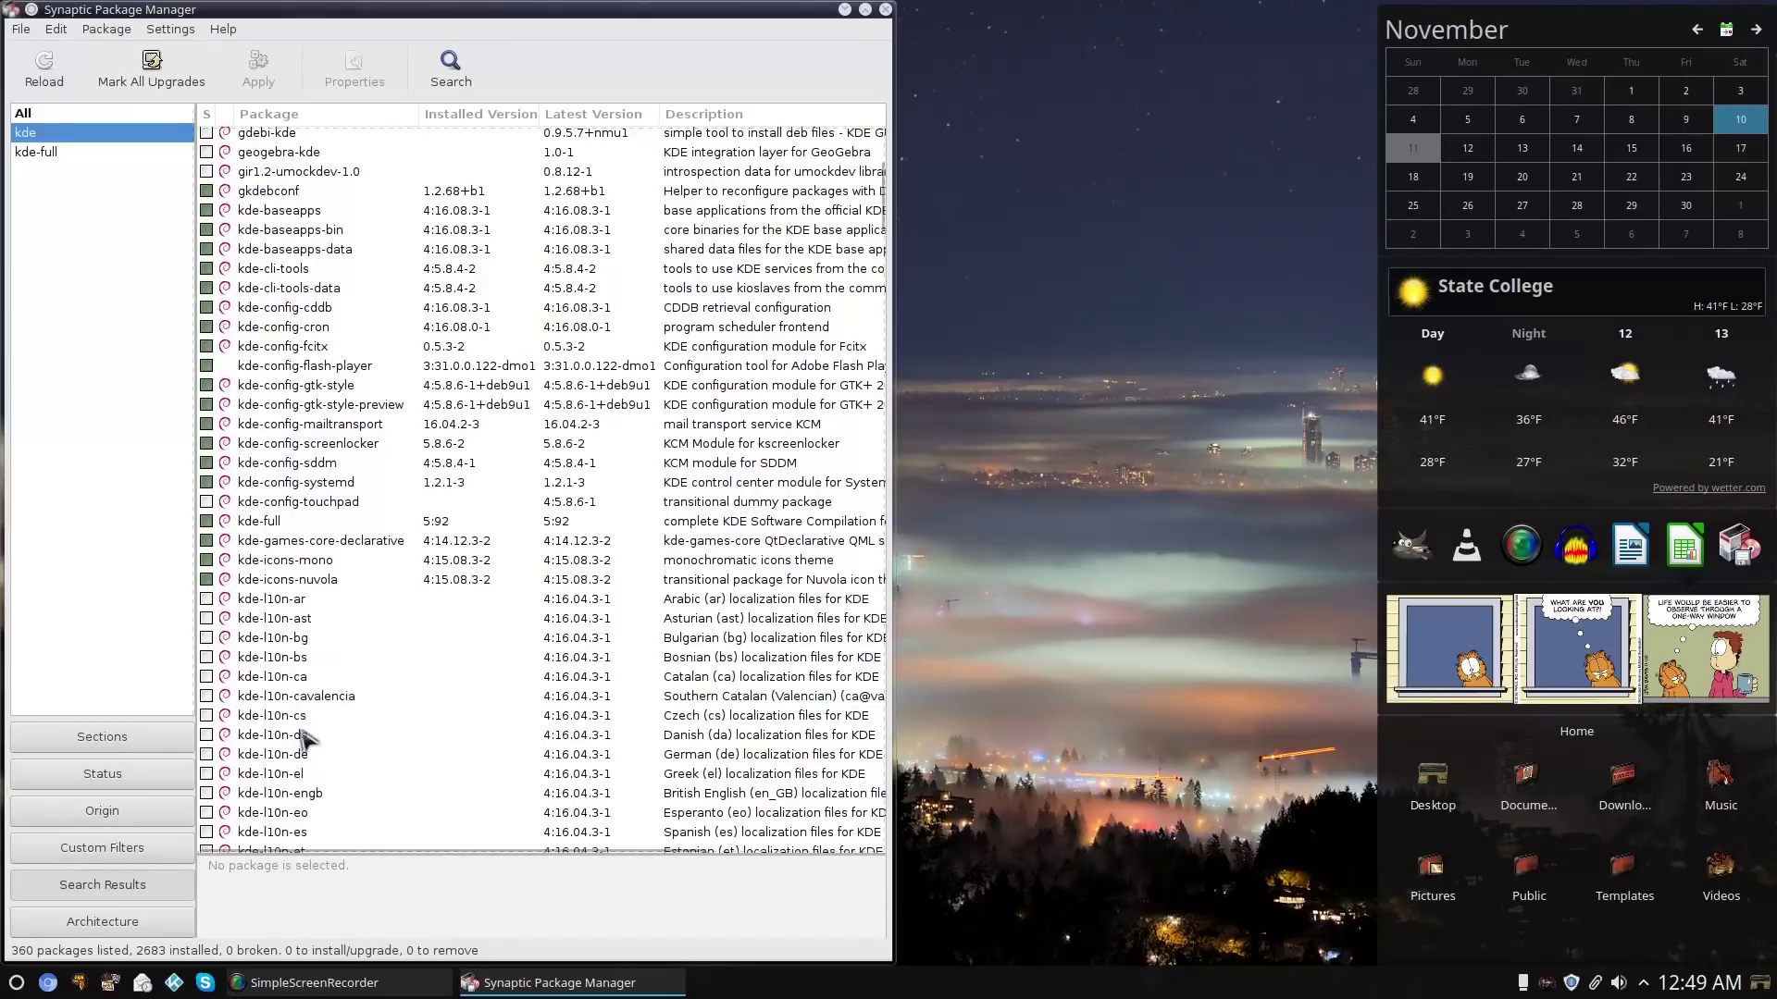
scroll(407, 620, "down", 3)
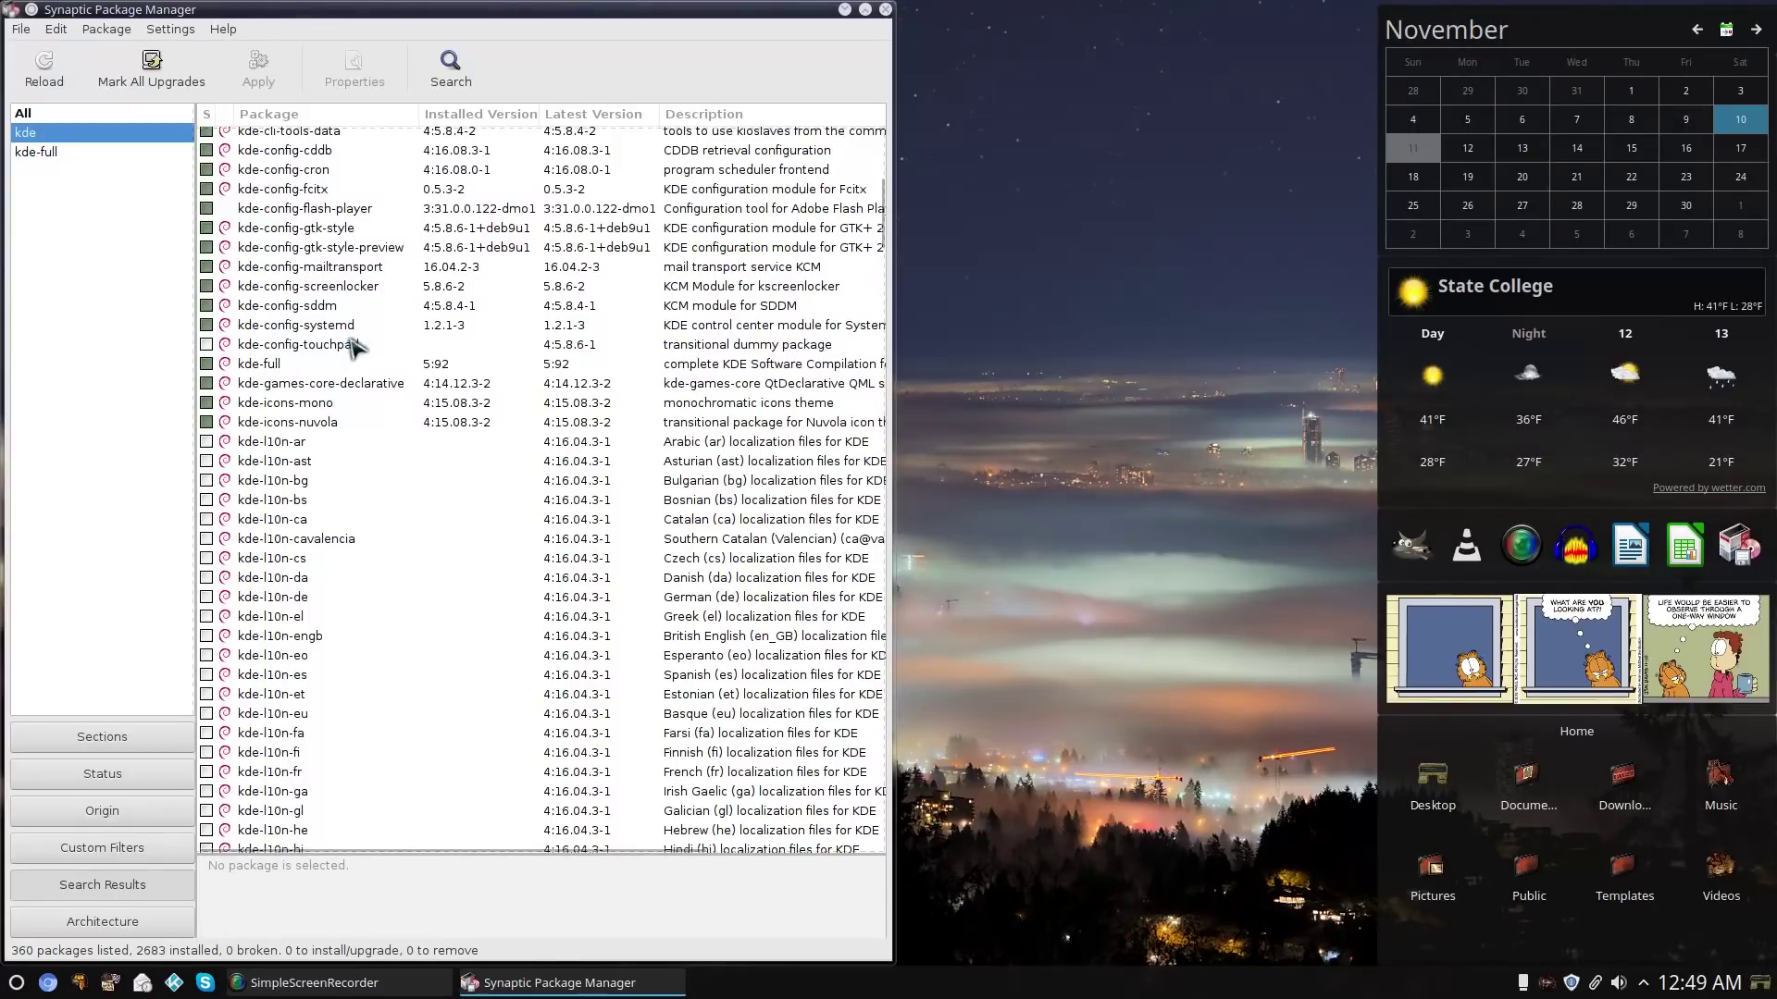
scroll(301, 389, "down", 10)
scroll(298, 444, "down", 12)
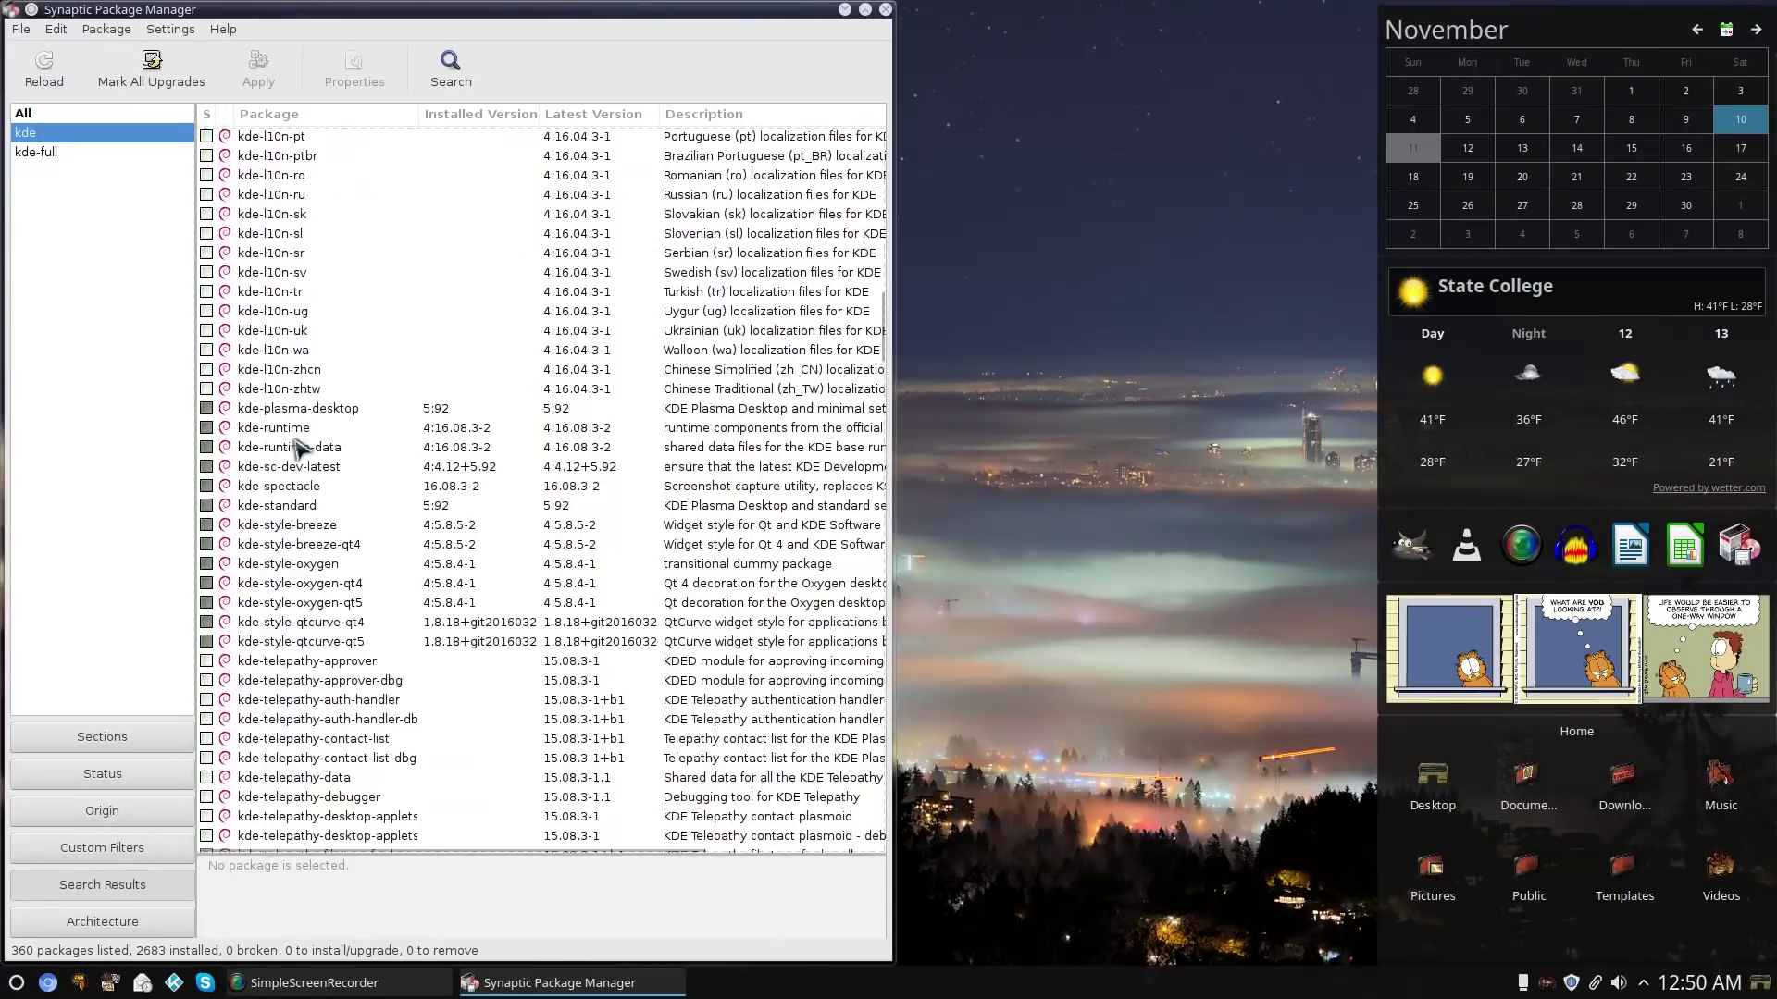
scroll(273, 435, "down", 8)
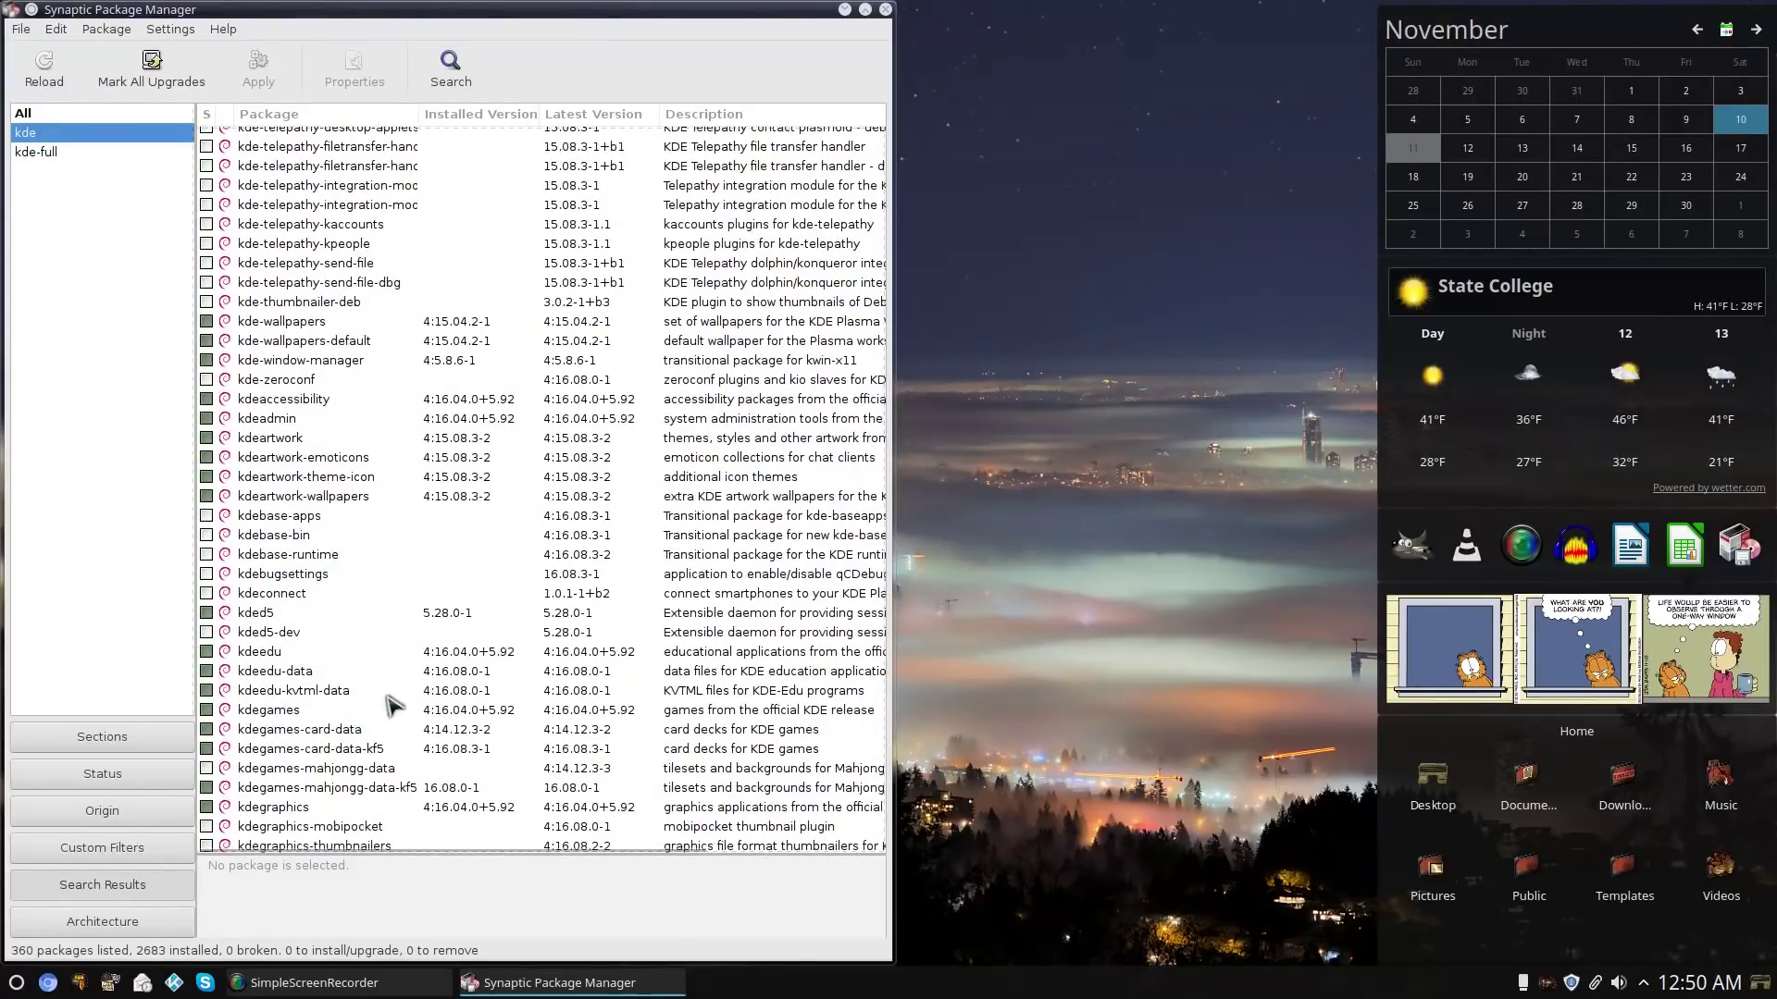
scroll(389, 711, "down", 4)
scroll(389, 648, "up", 20)
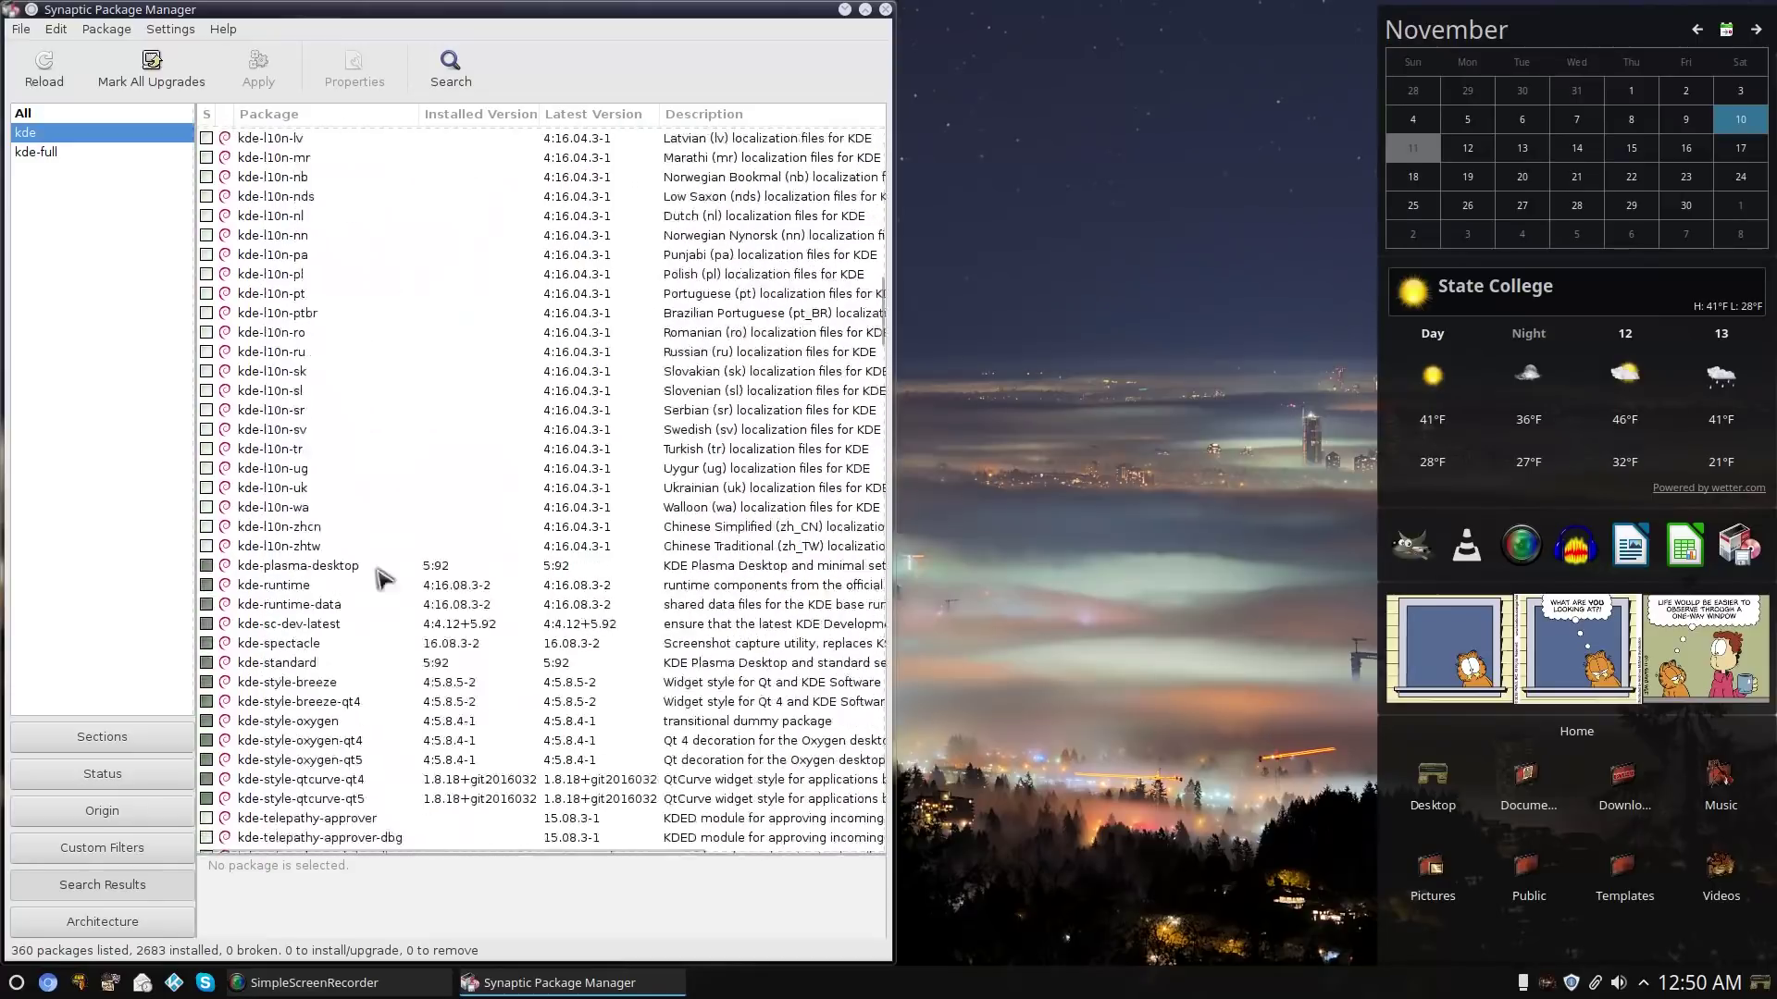
Search for 'thumbnails', which lists only games-thumbnails.
left_click(449, 69)
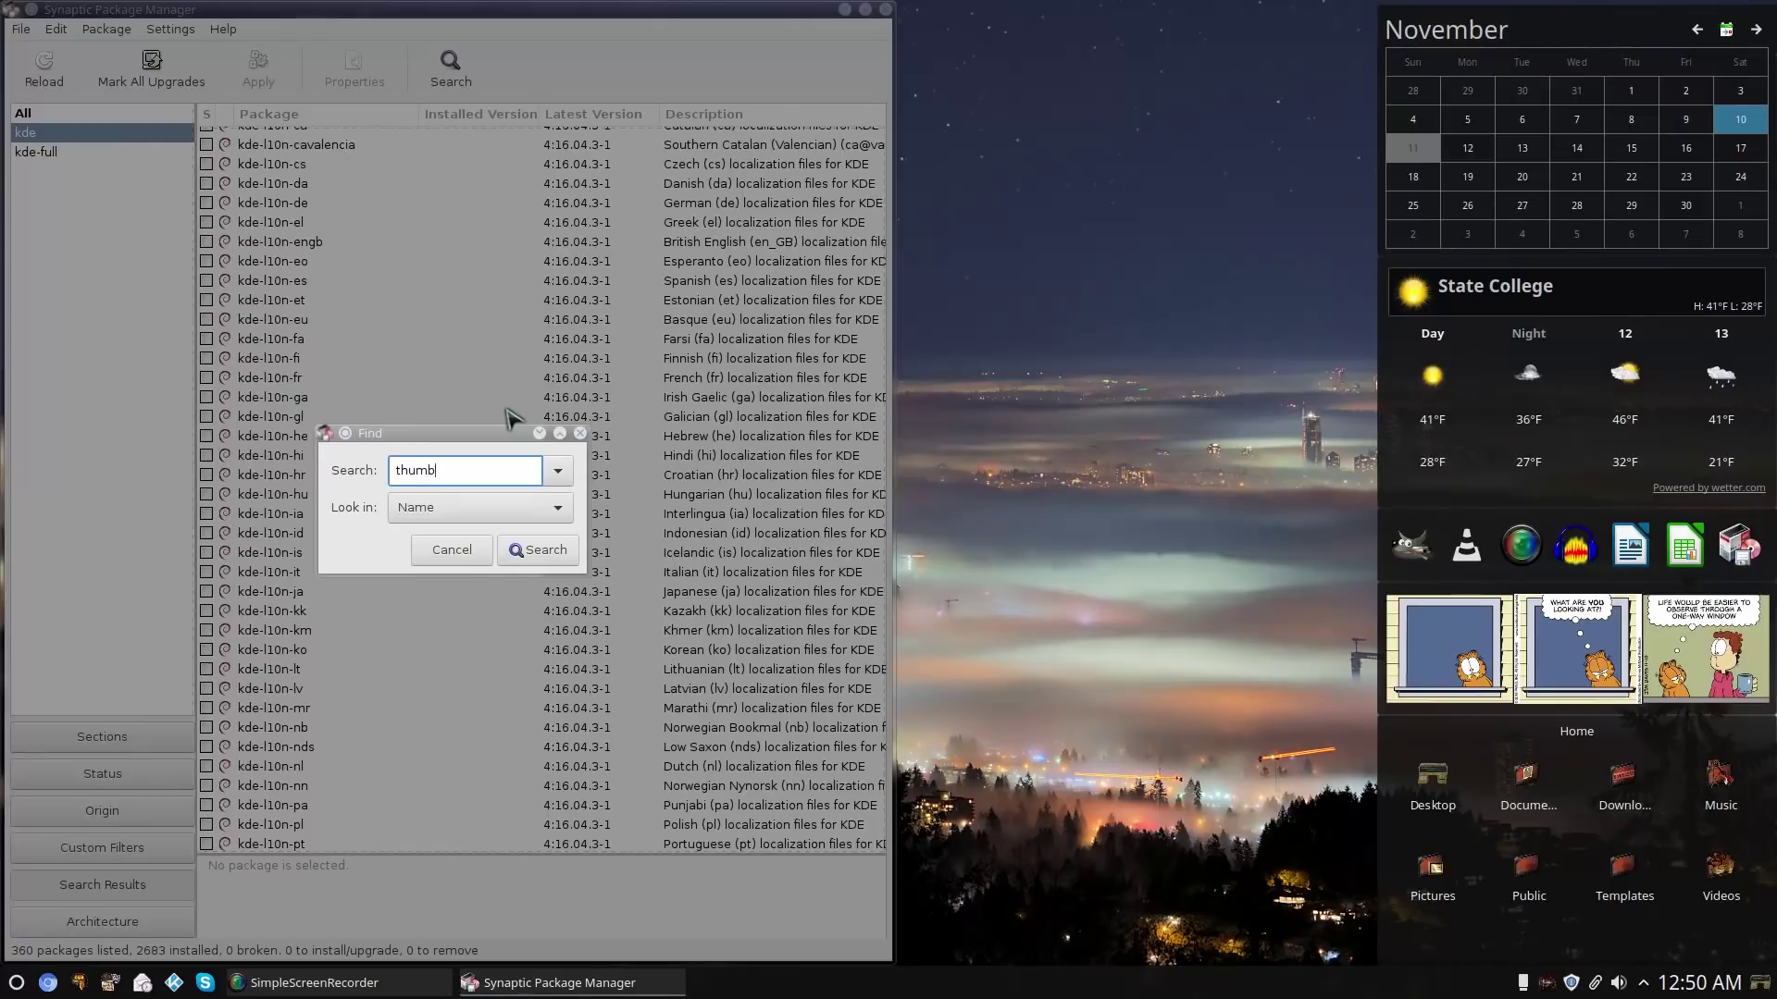
type("thumbnails")
key("Return")
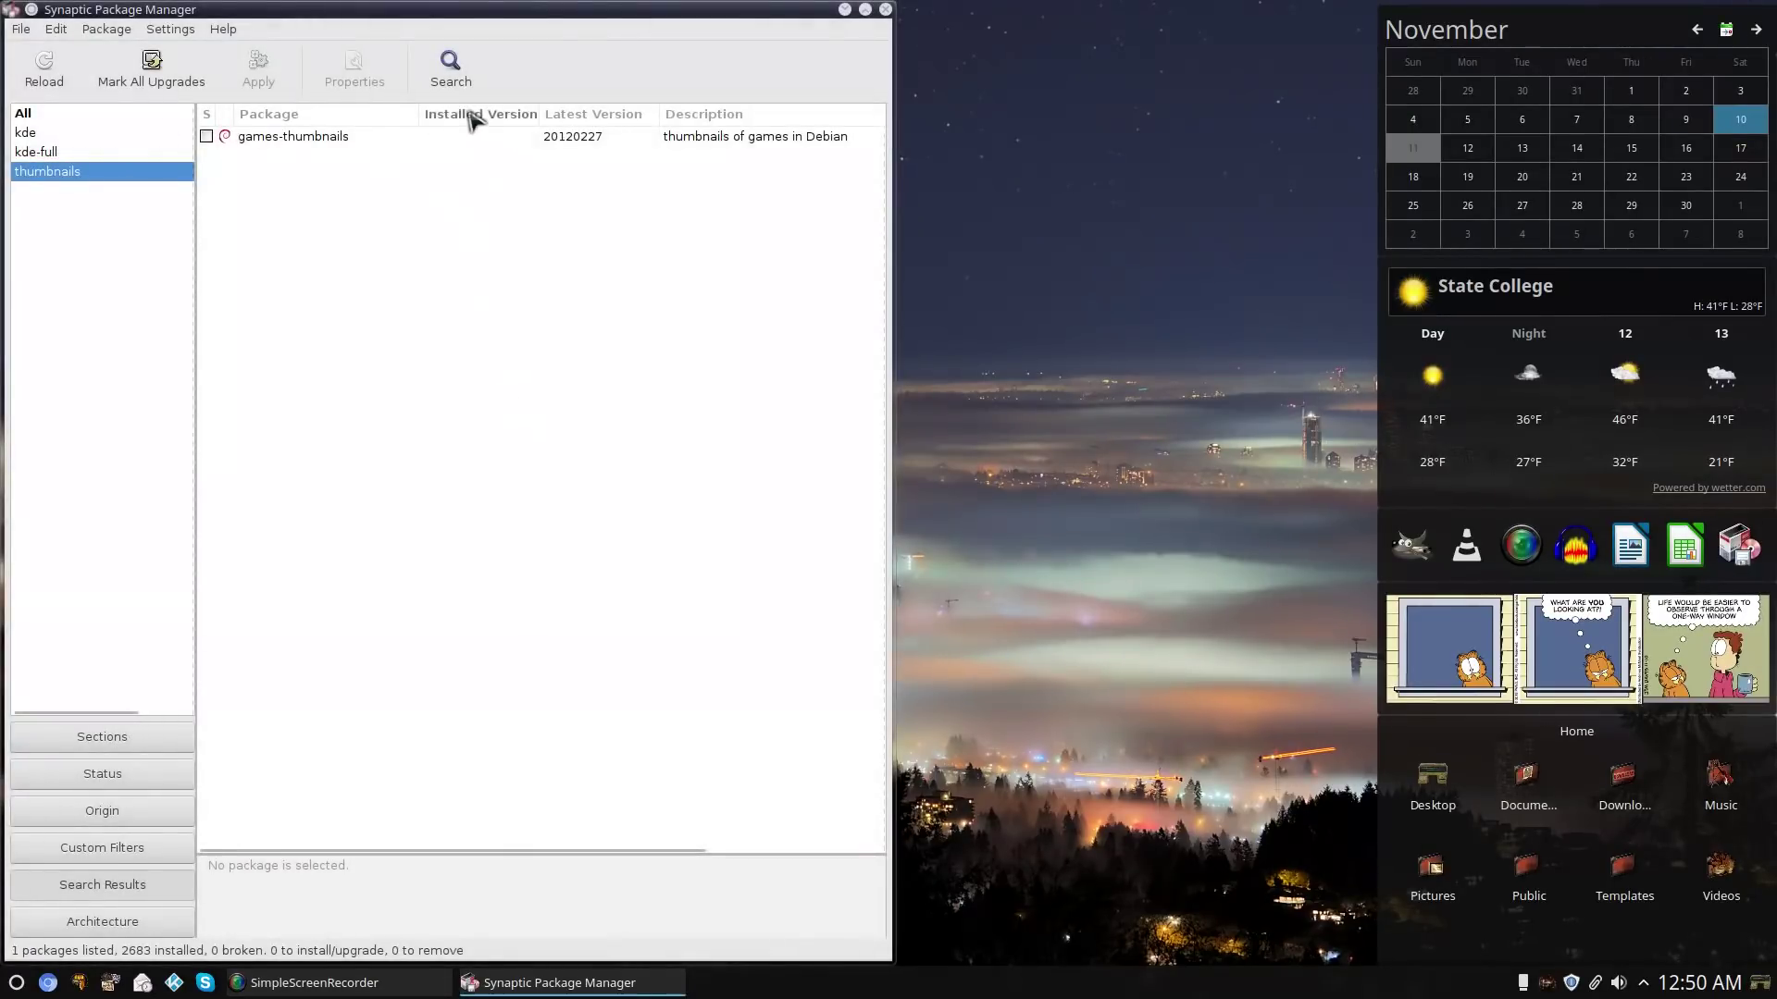
Close Synaptic and browse Firefox's recently visited pages.
left_click(885, 10)
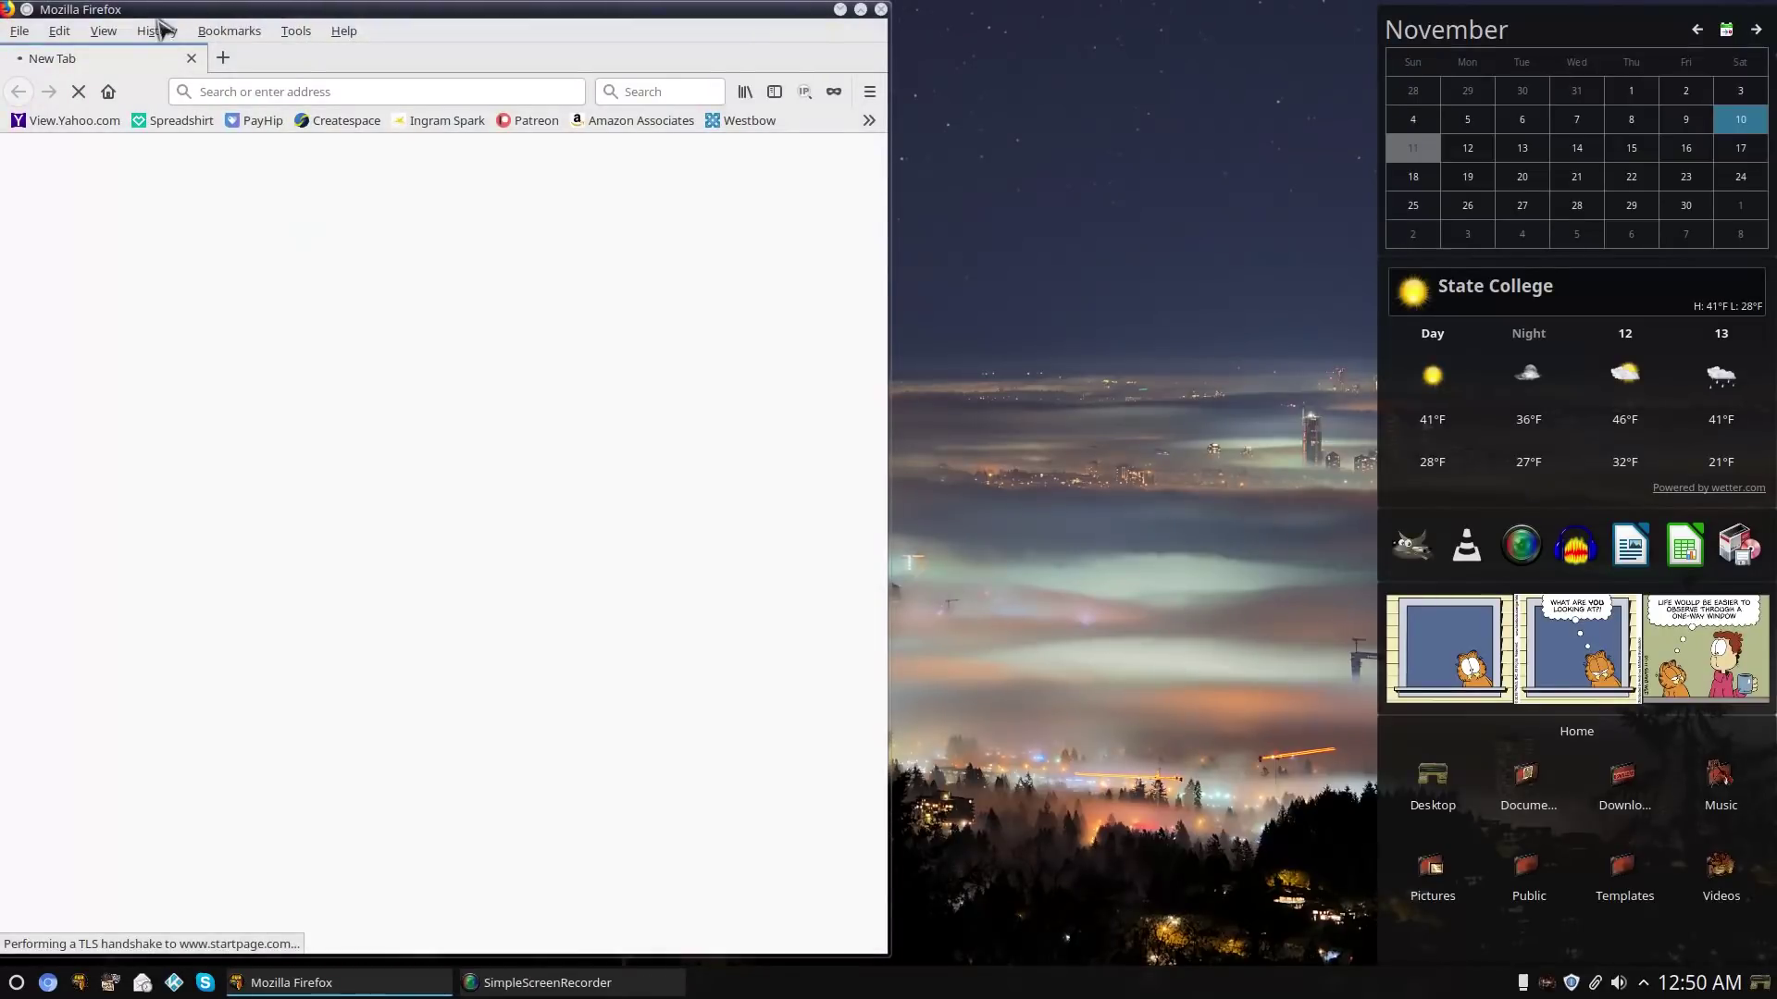
left_click(157, 30)
mouse_move(104, 35)
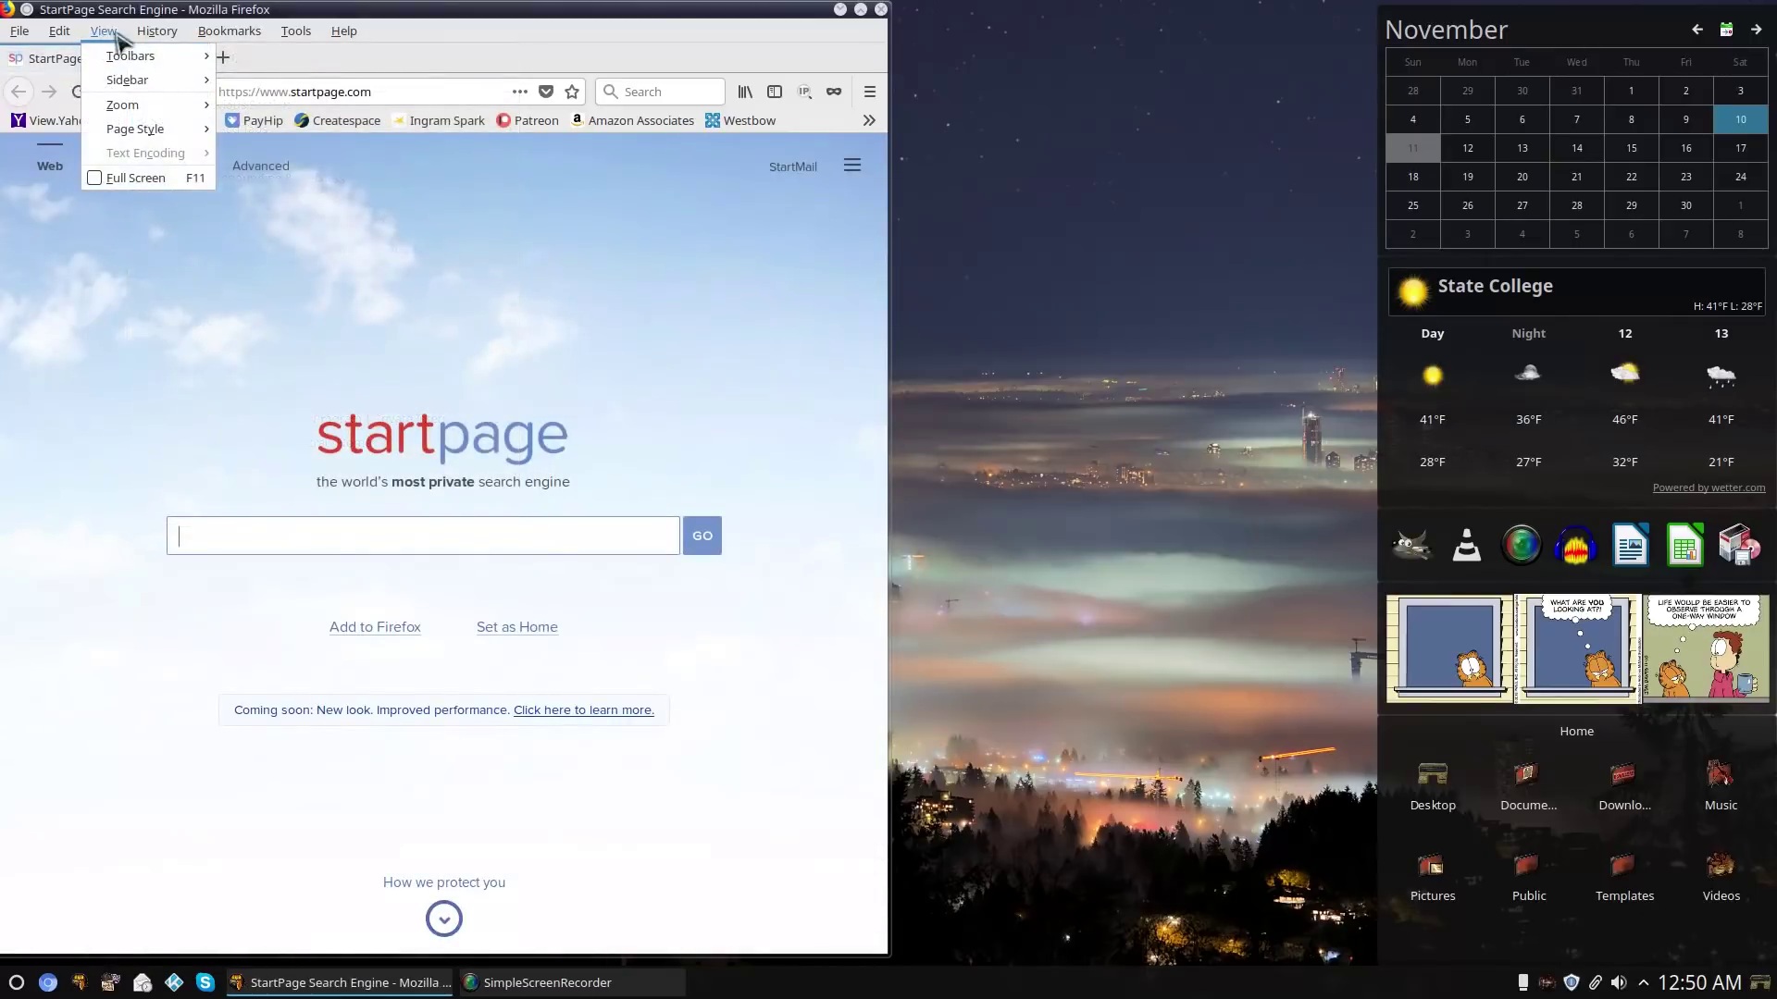
mouse_move(157, 31)
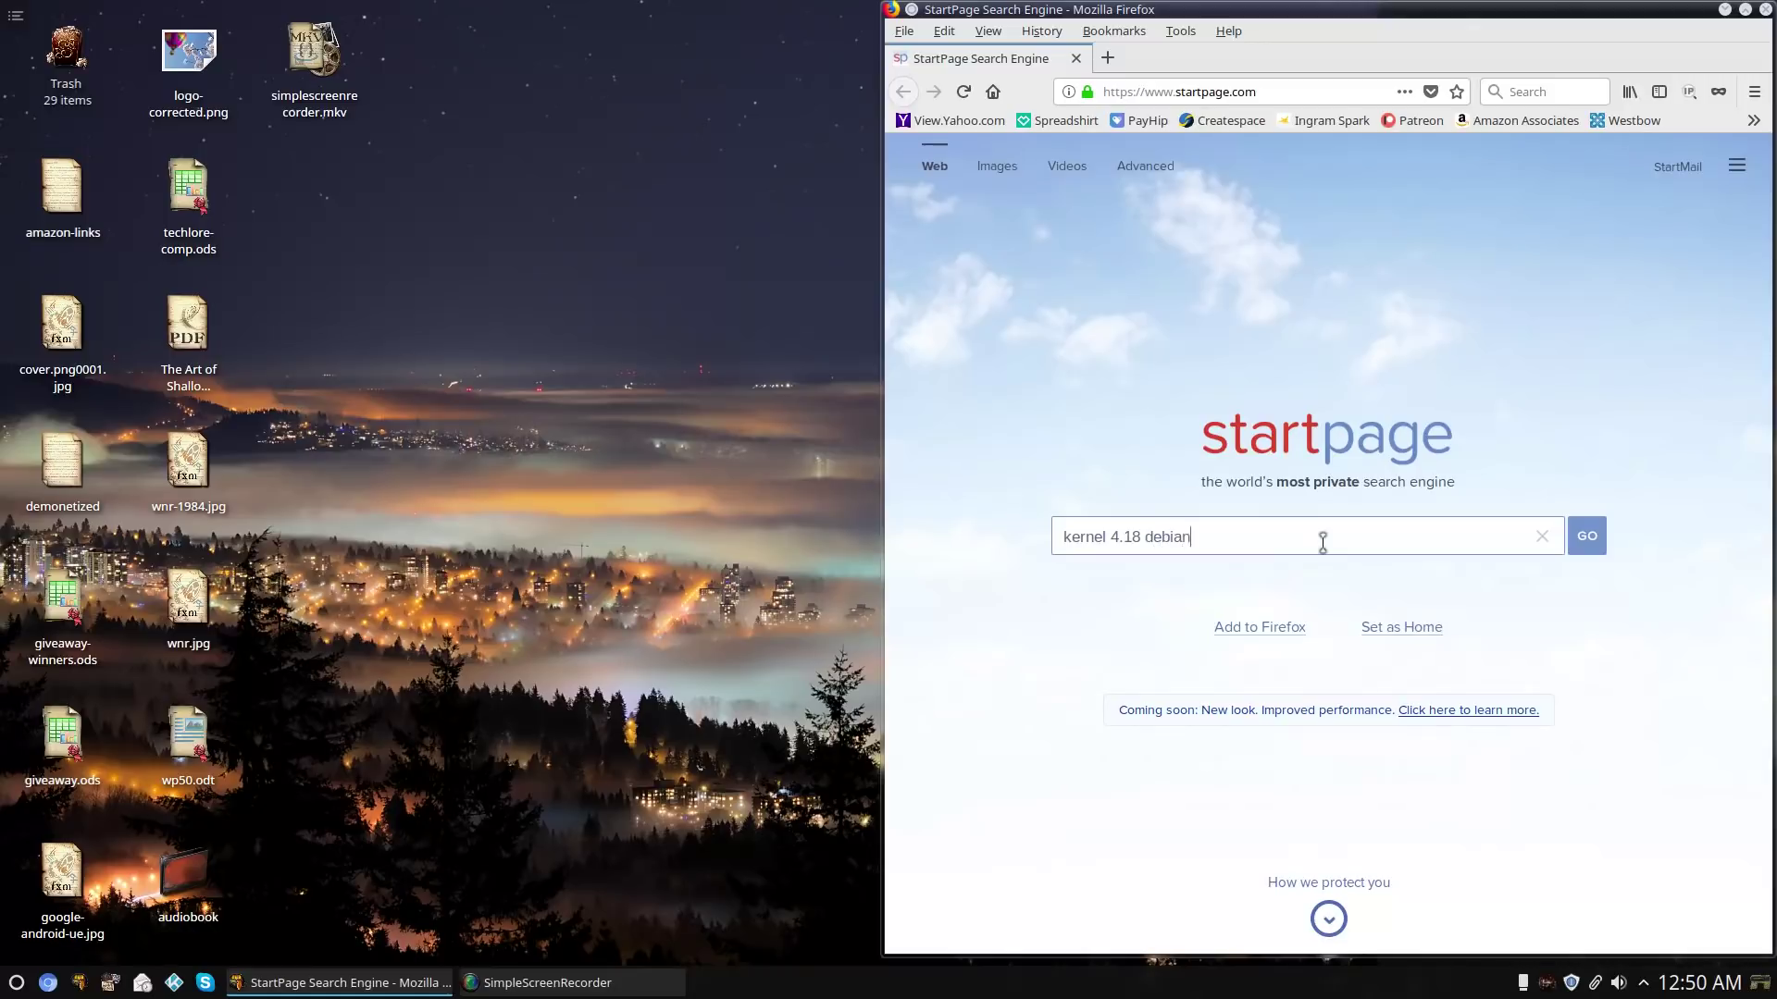
Search 'kernel 4.18 debian stretch' and open the newer-kernel Debian 9 article.
type("stretch")
key("Return")
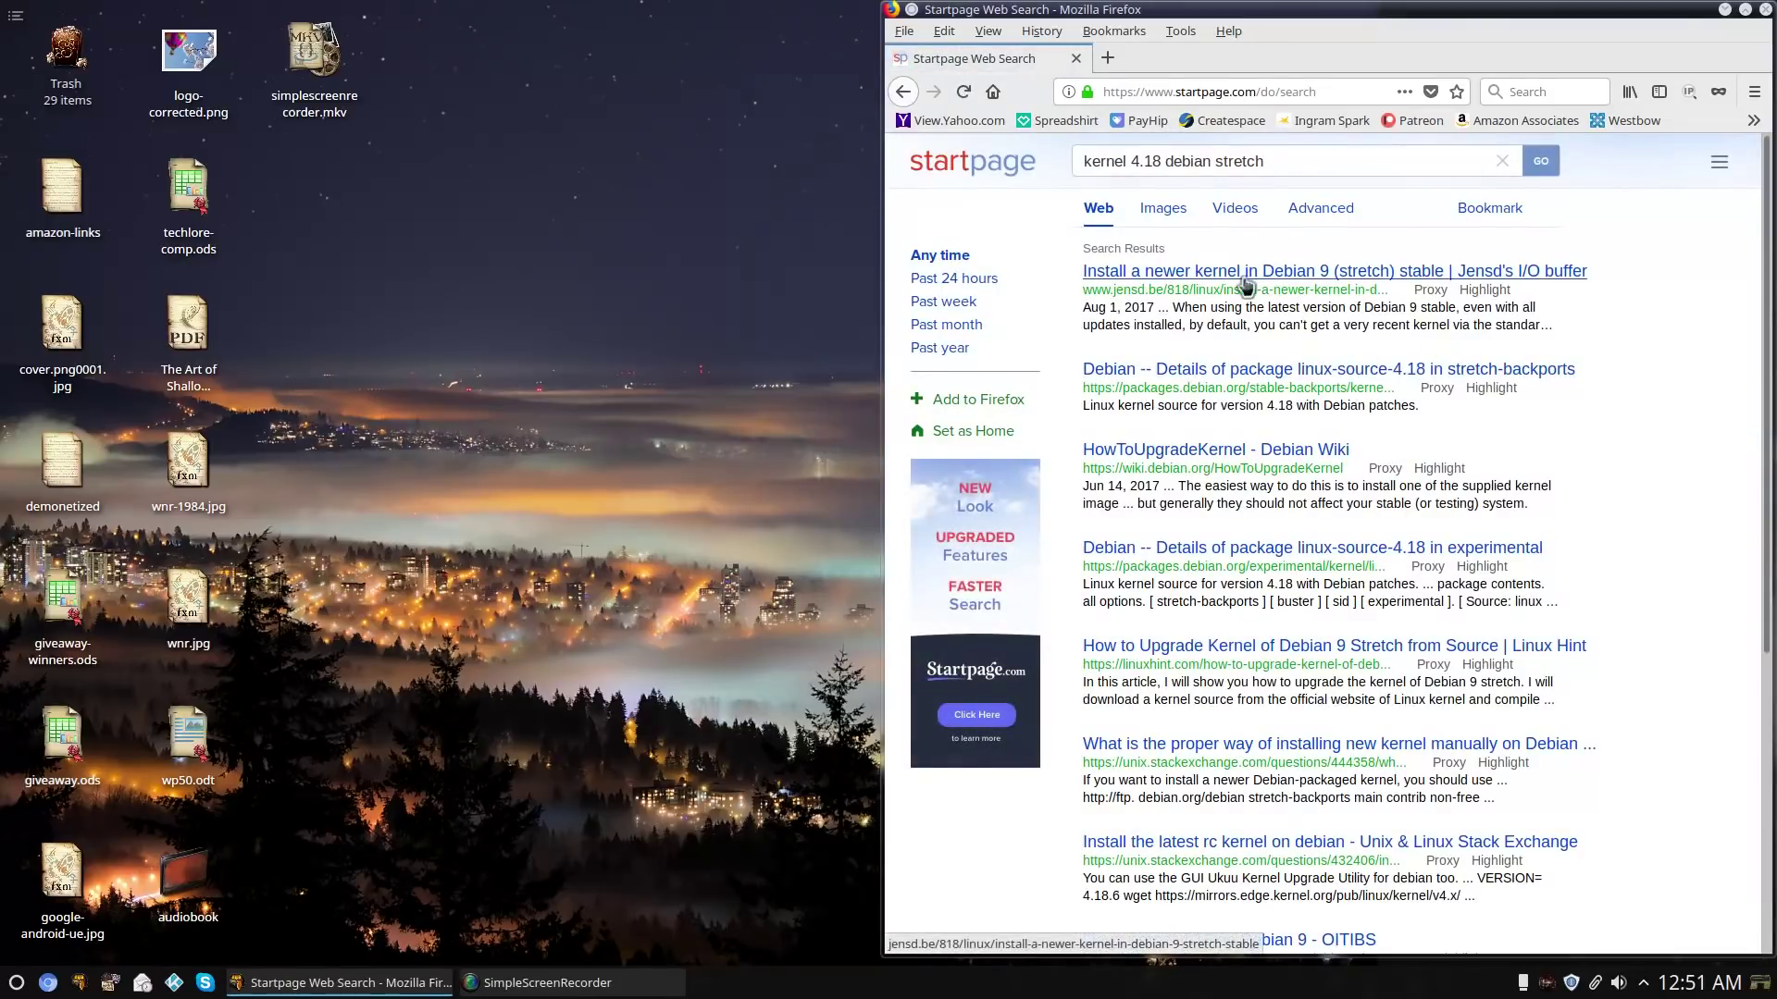
left_click(1246, 274)
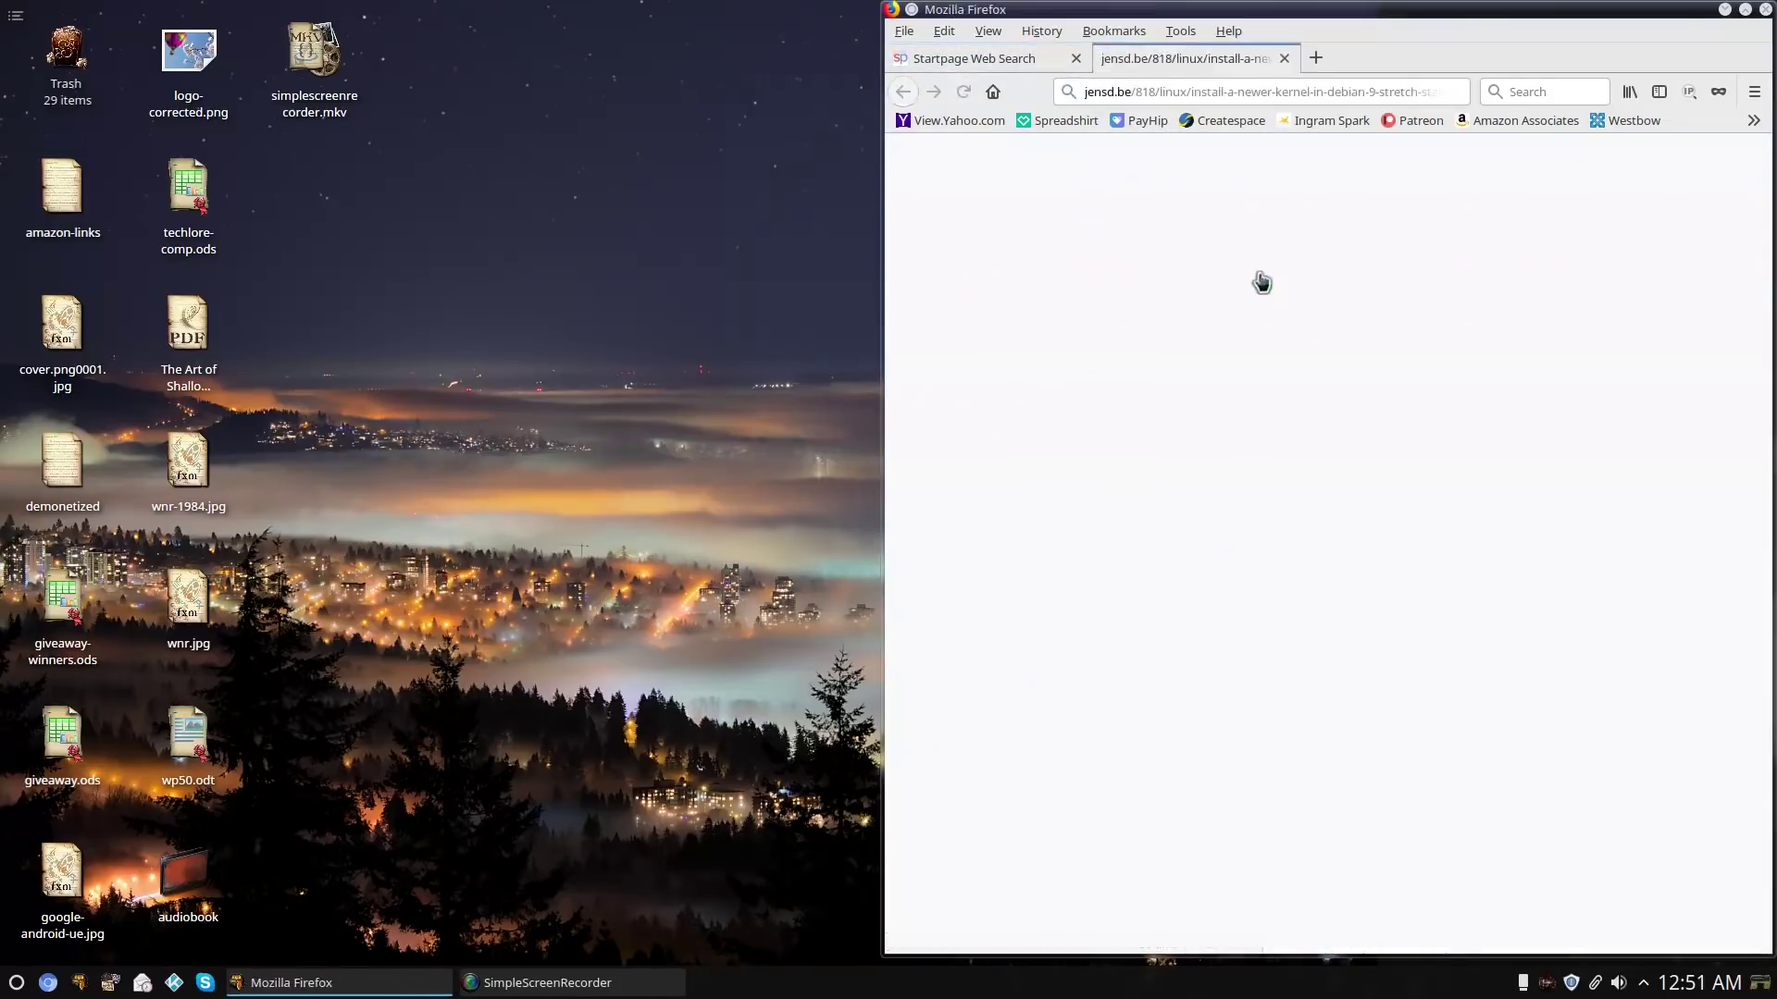
Resize the Firefox window into a wider layout on the left side.
left_click(1744, 10)
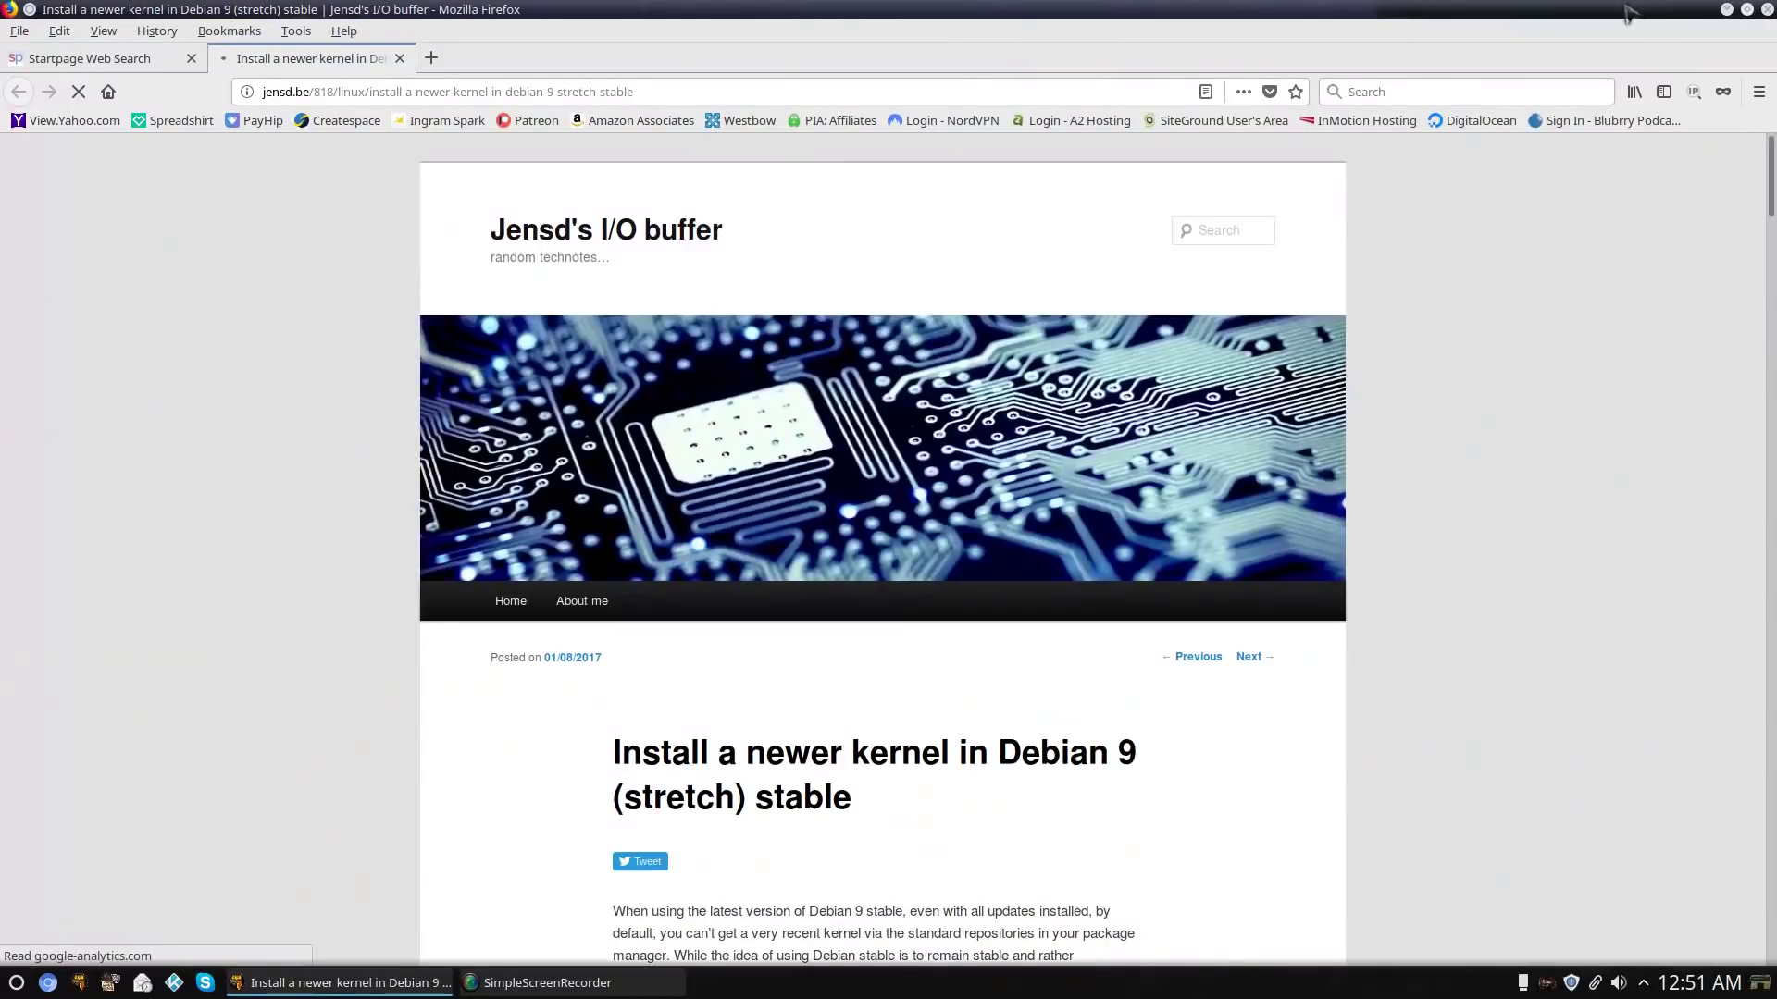
left_click_drag(1629, 11, 733, 13)
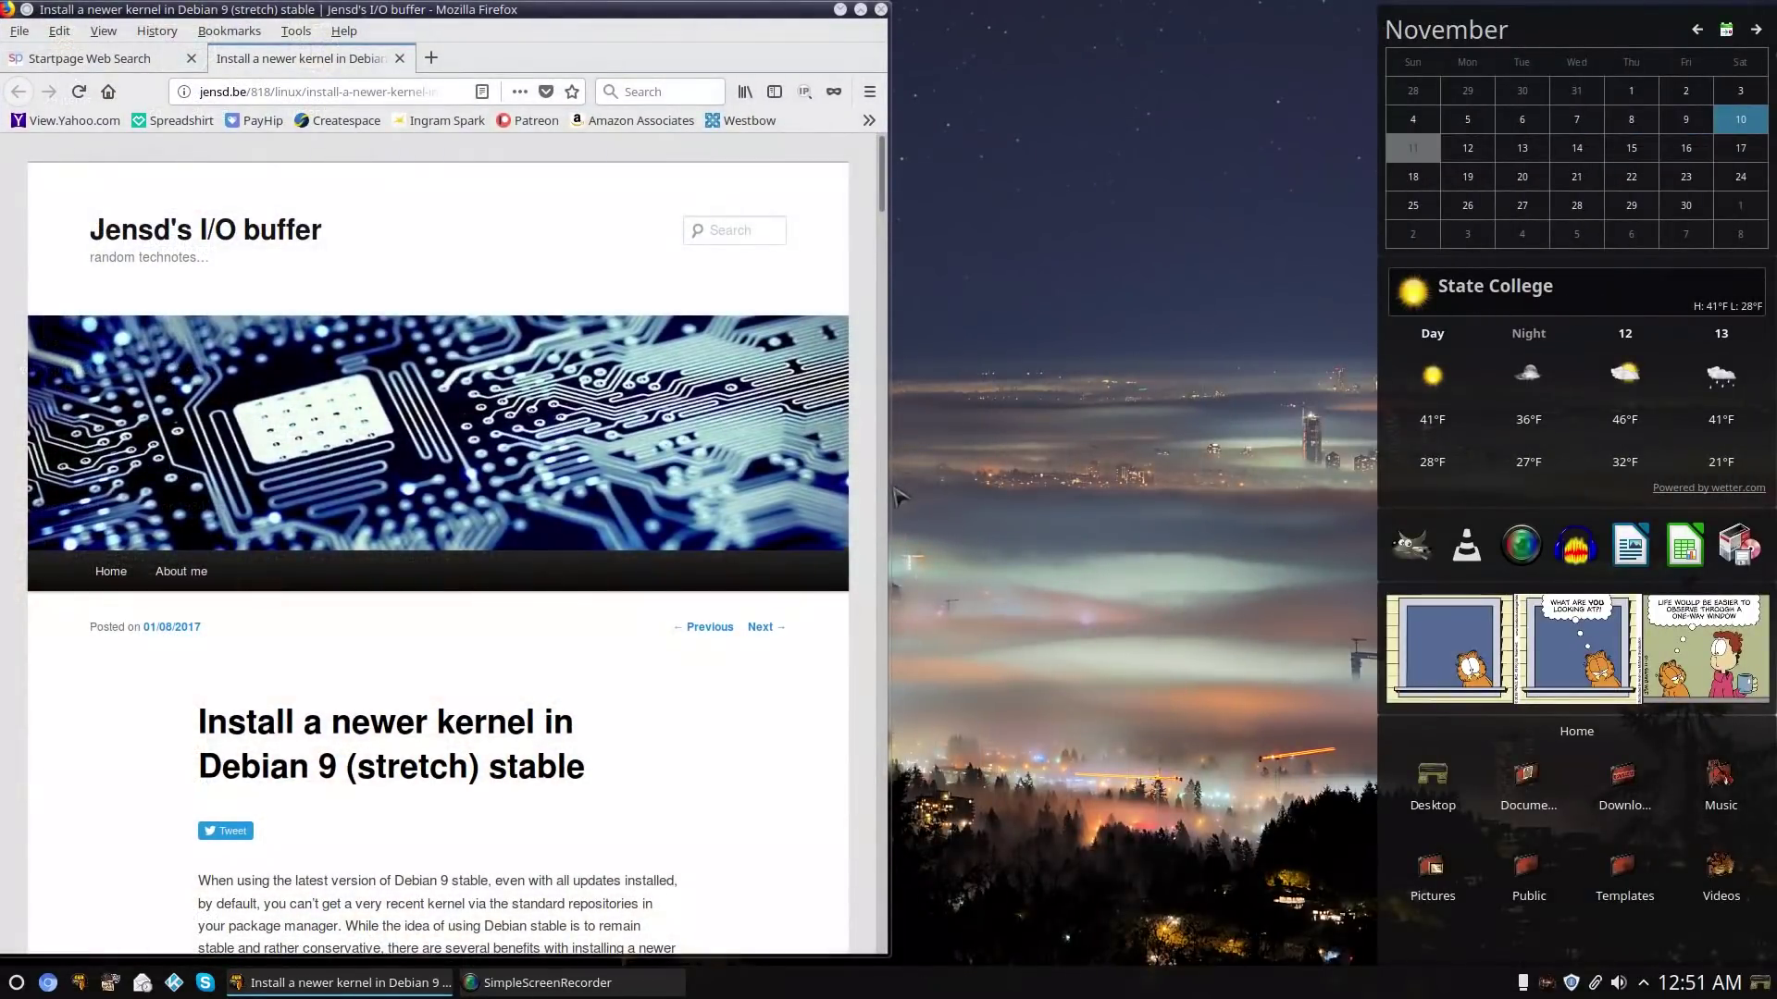
left_click_drag(890, 497, 1377, 503)
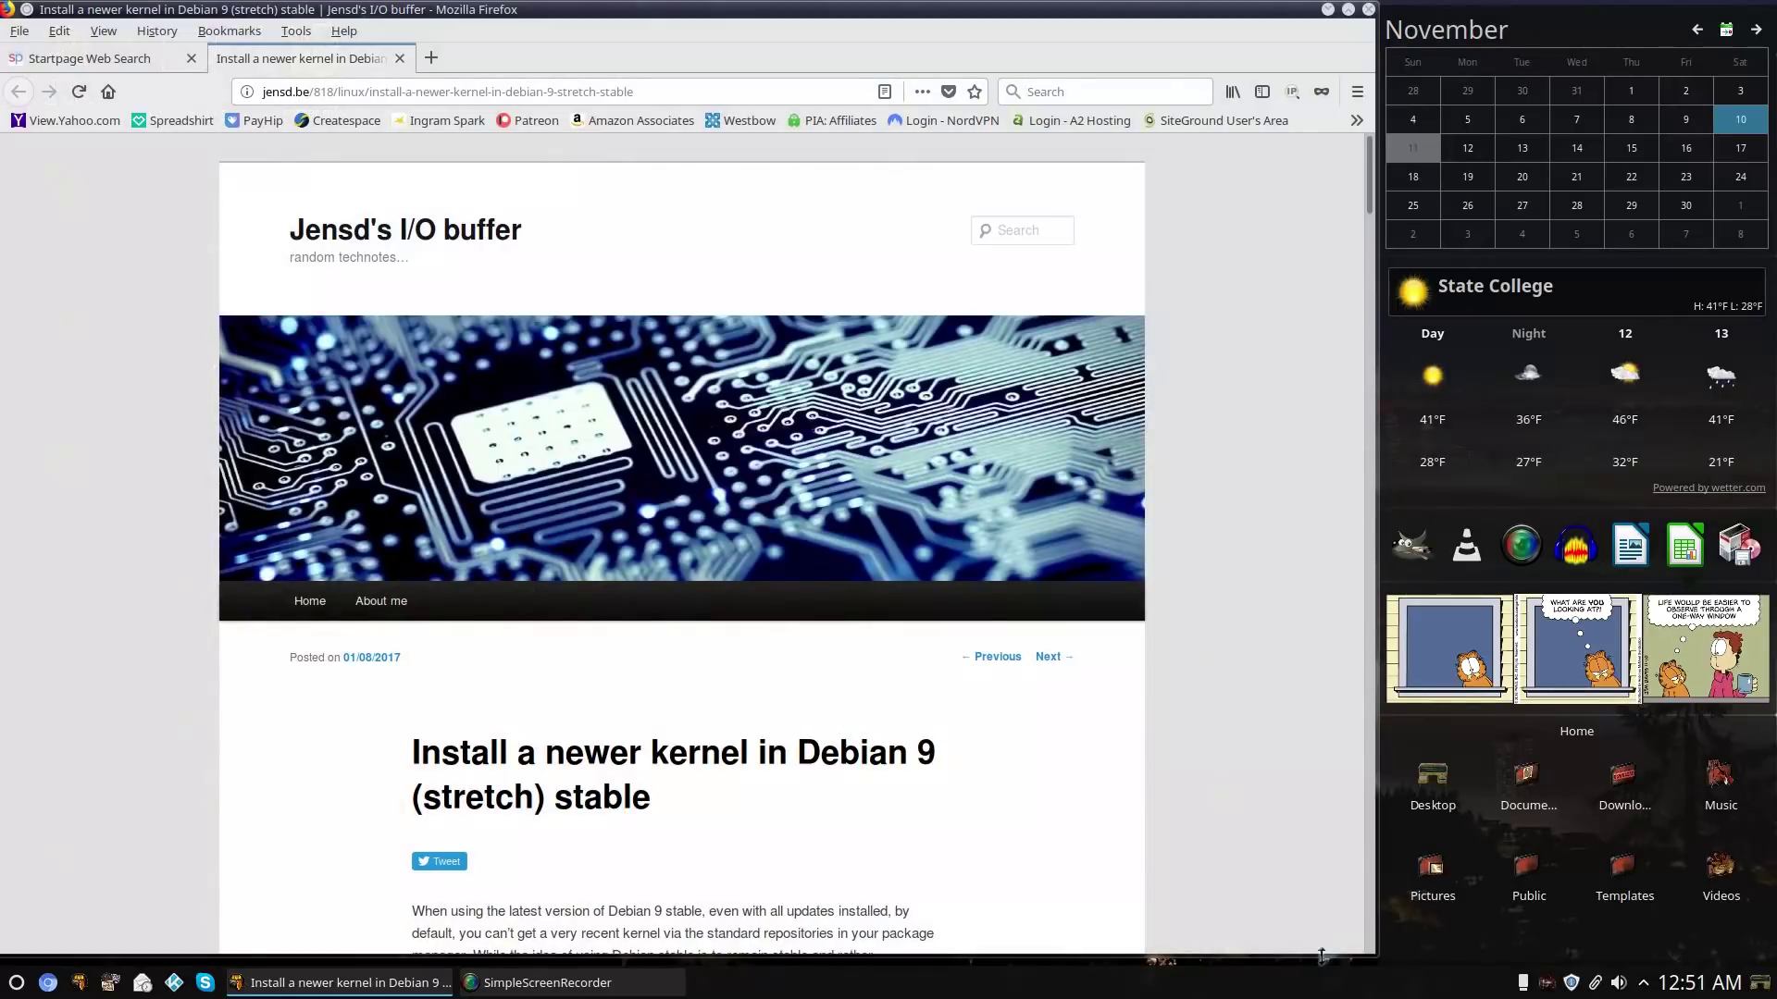
left_click_drag(1321, 956, 1326, 964)
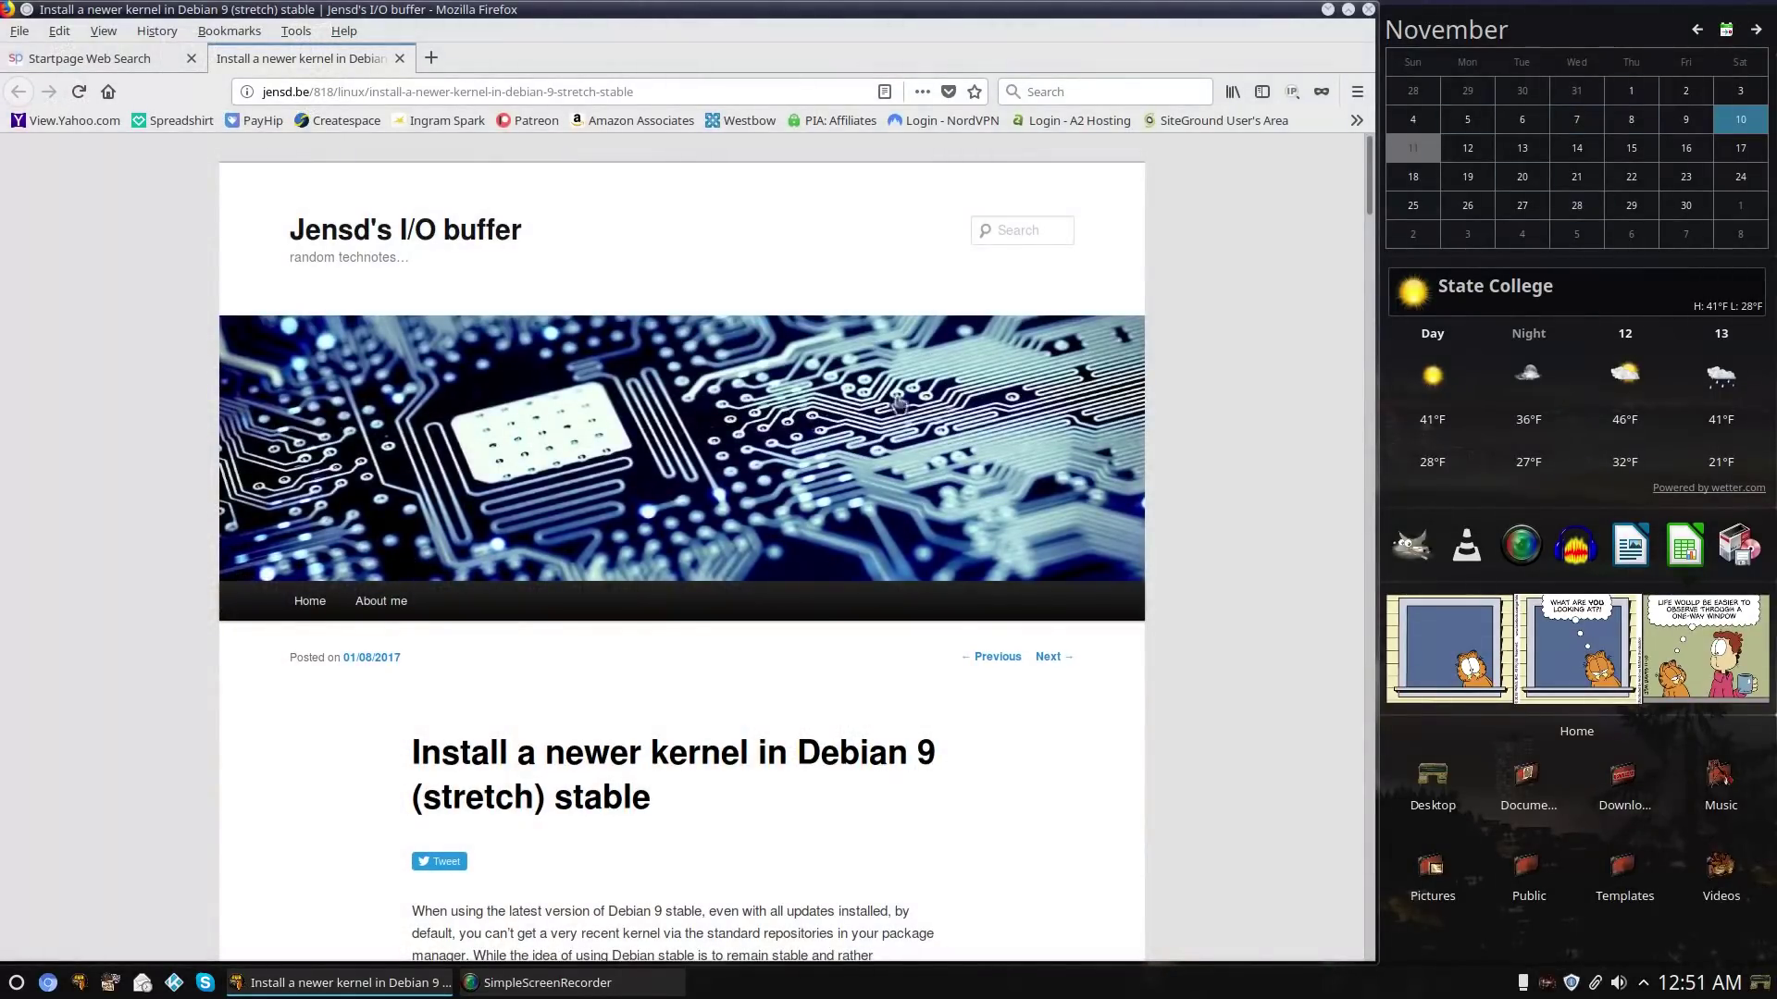
Scroll down the article and pan the code blocks sideways to read the backports and kernel install commands.
scroll(632, 477, "down", 4)
scroll(632, 477, "down", 8)
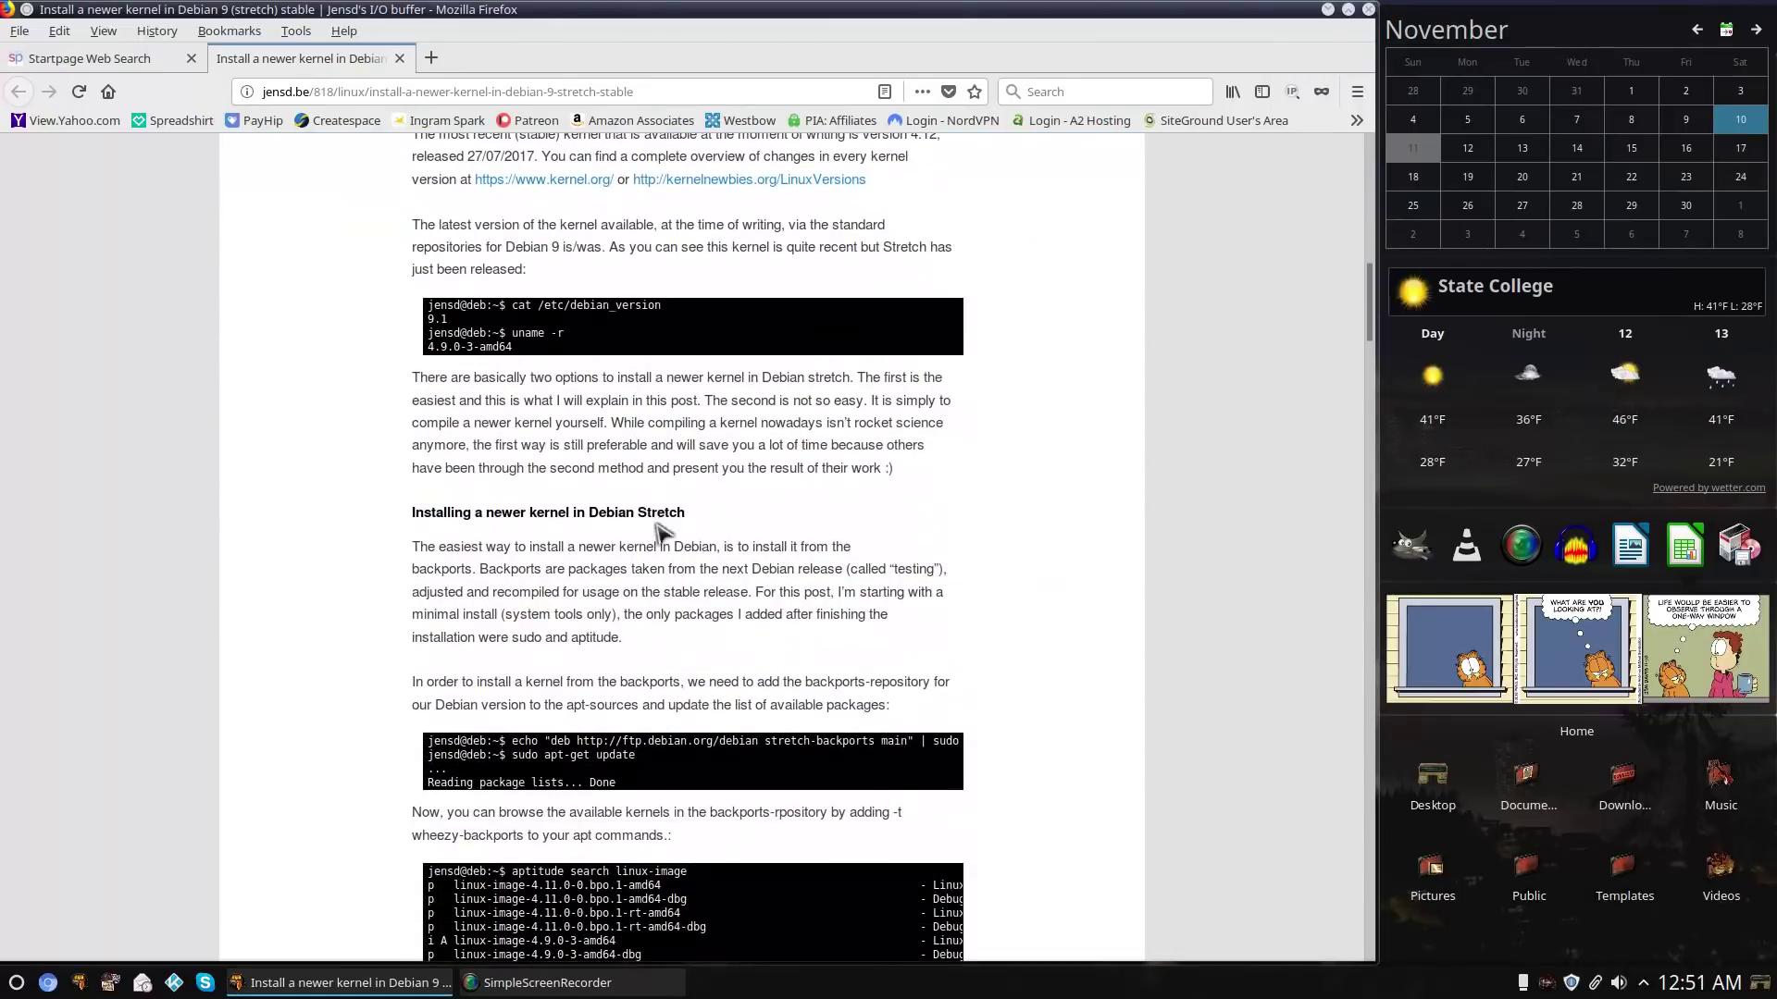
scroll(664, 305, "down", 5)
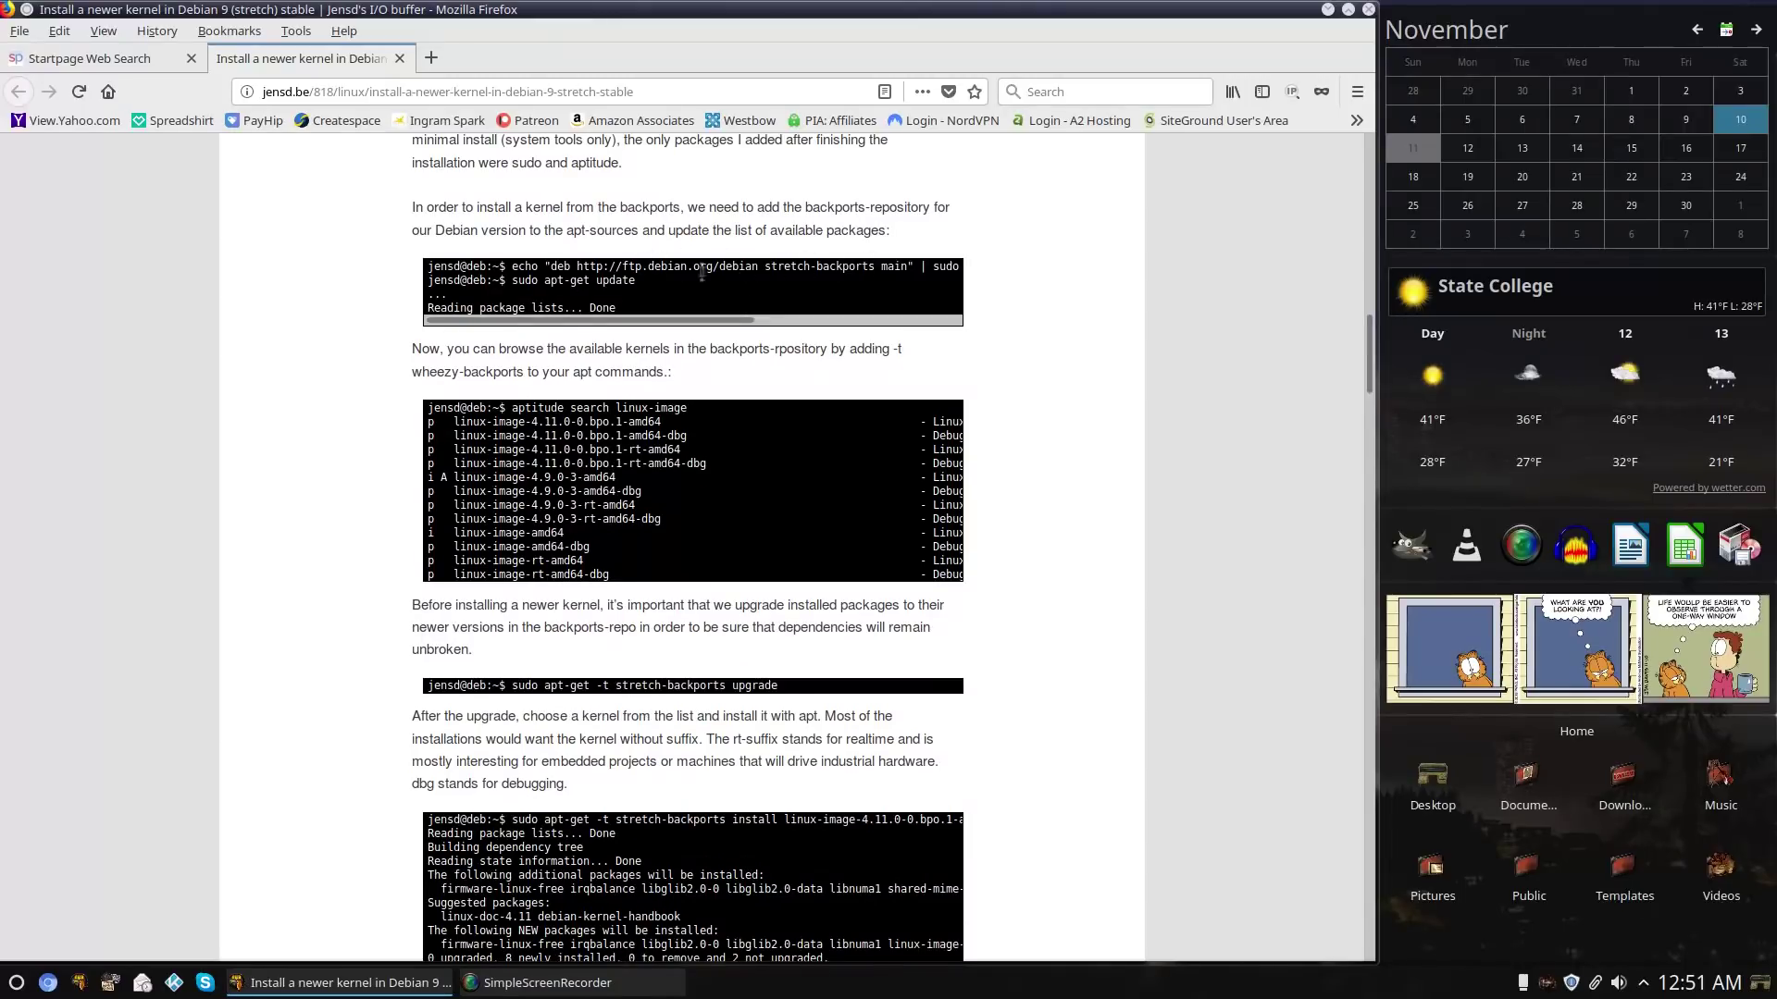
left_click_drag(747, 321, 980, 322)
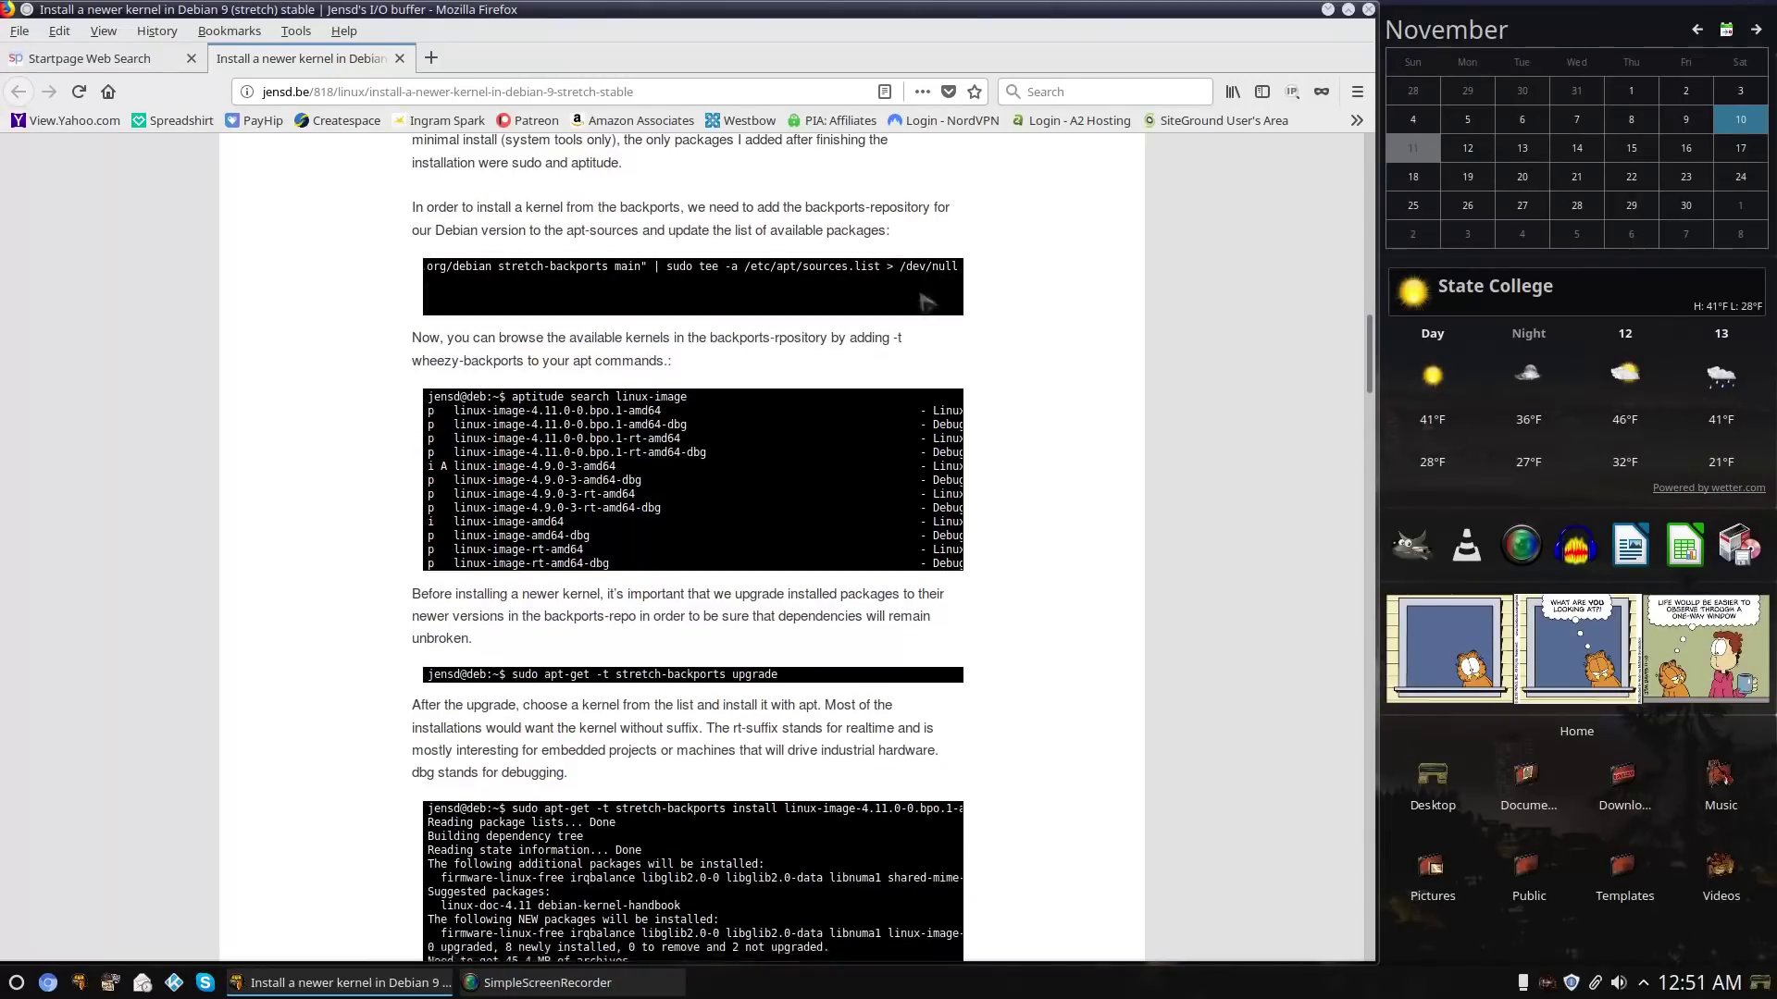
left_click_drag(842, 322, 505, 335)
scroll(958, 379, "down", 2)
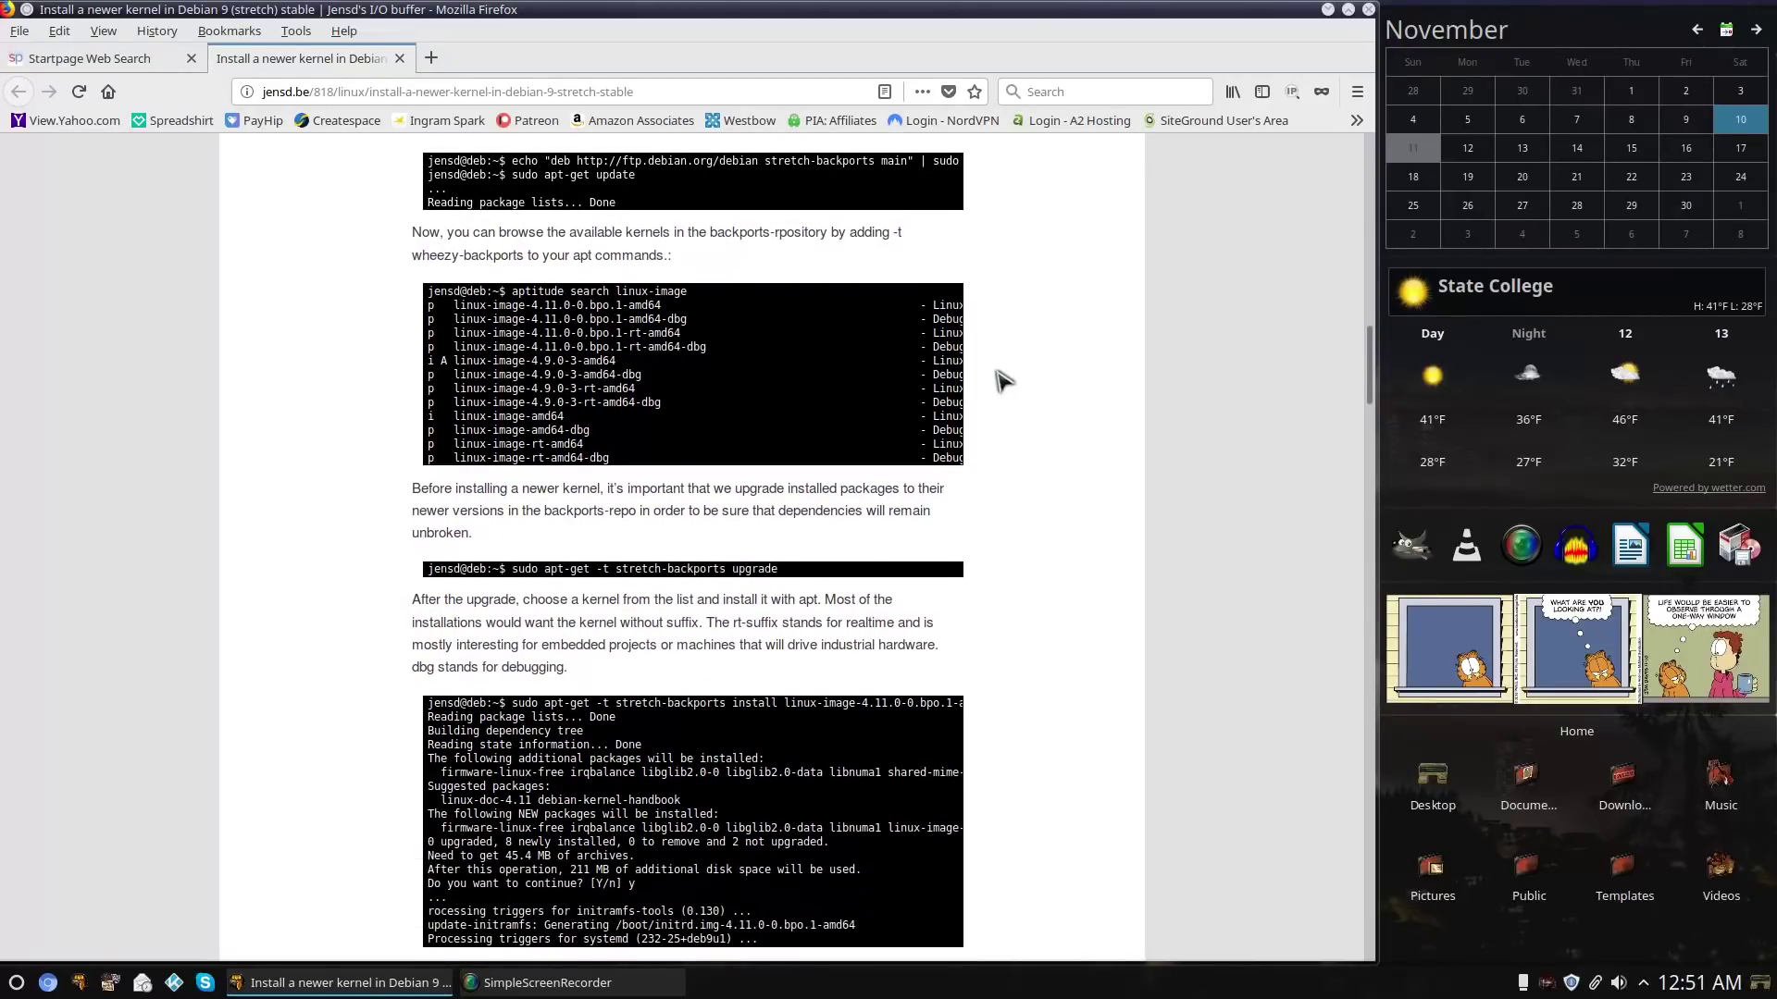
scroll(1004, 380, "down", 2)
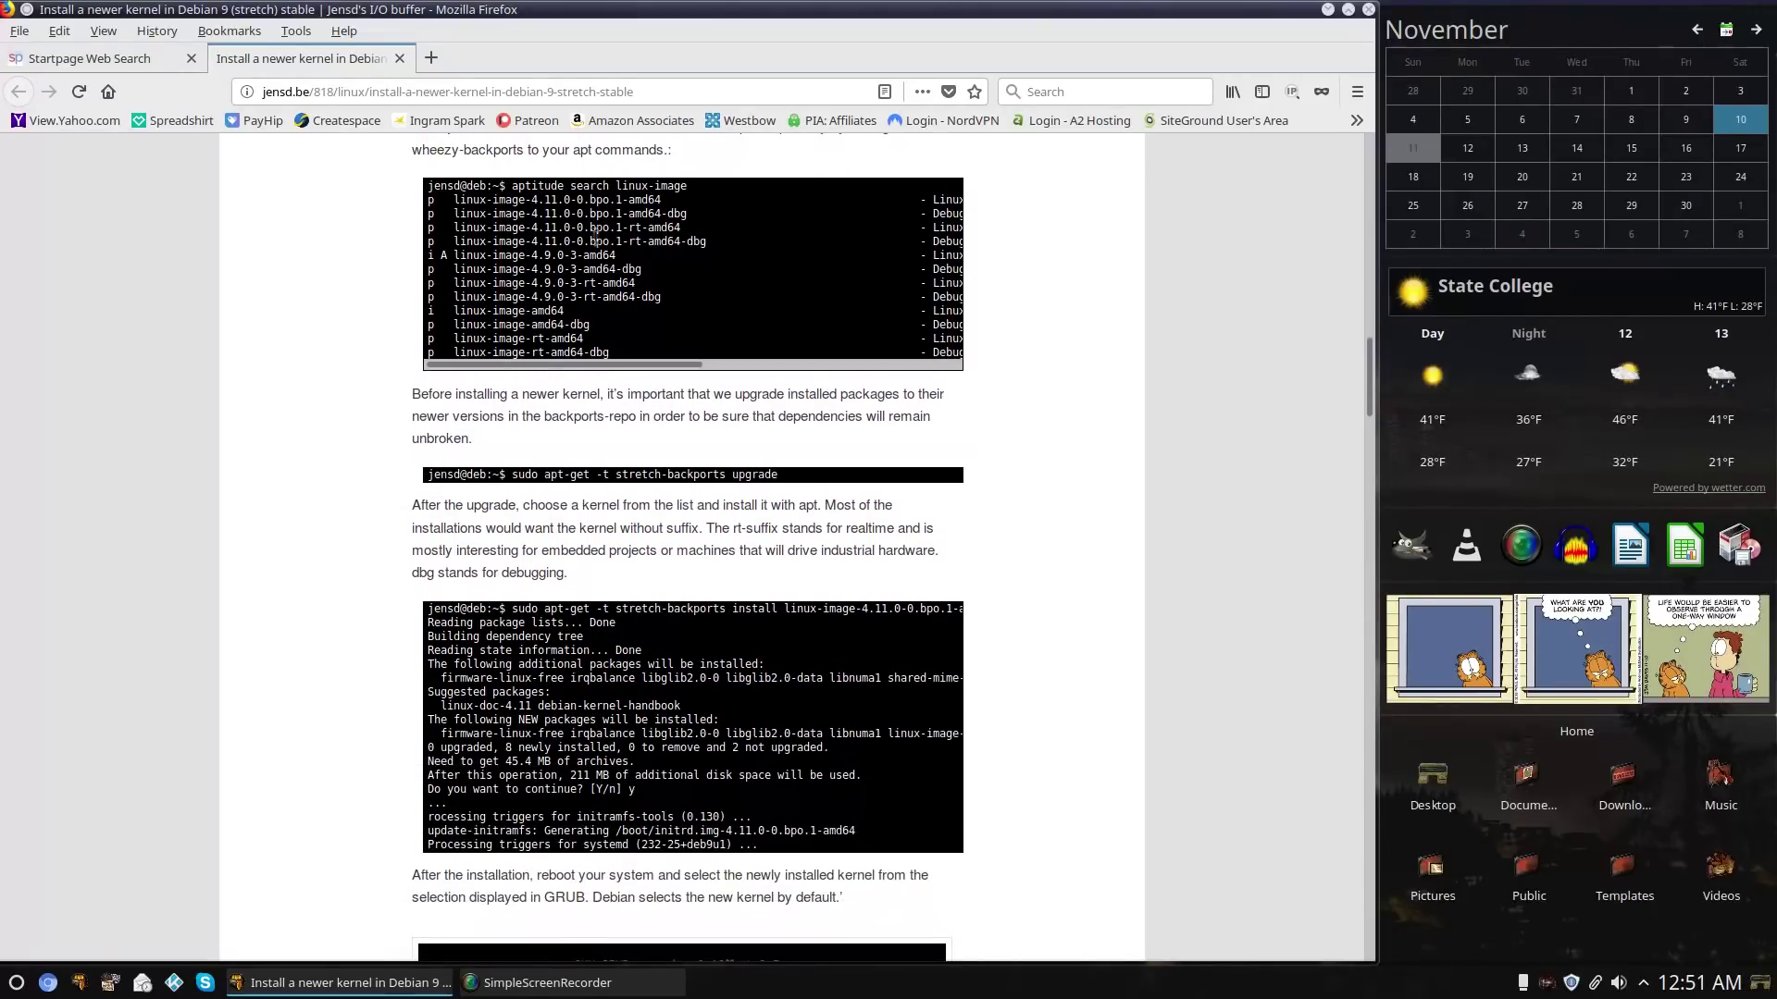
scroll(1027, 300, "down", 3)
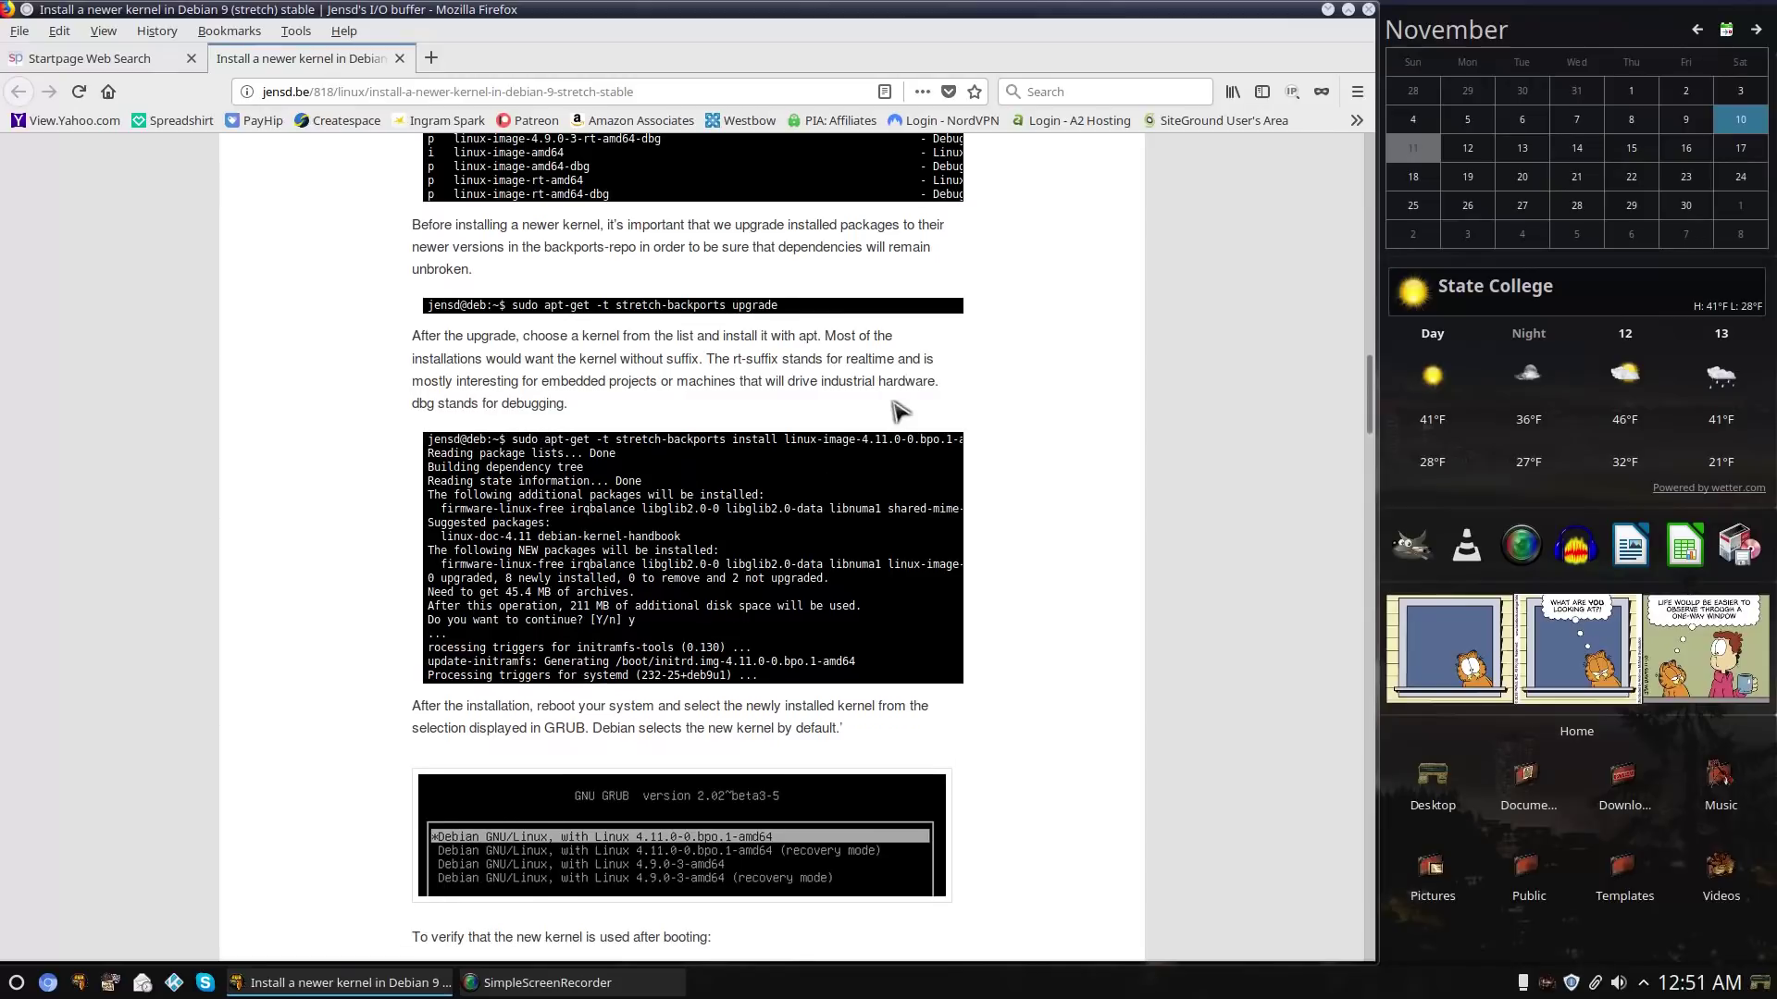
scroll(888, 407, "up", 3)
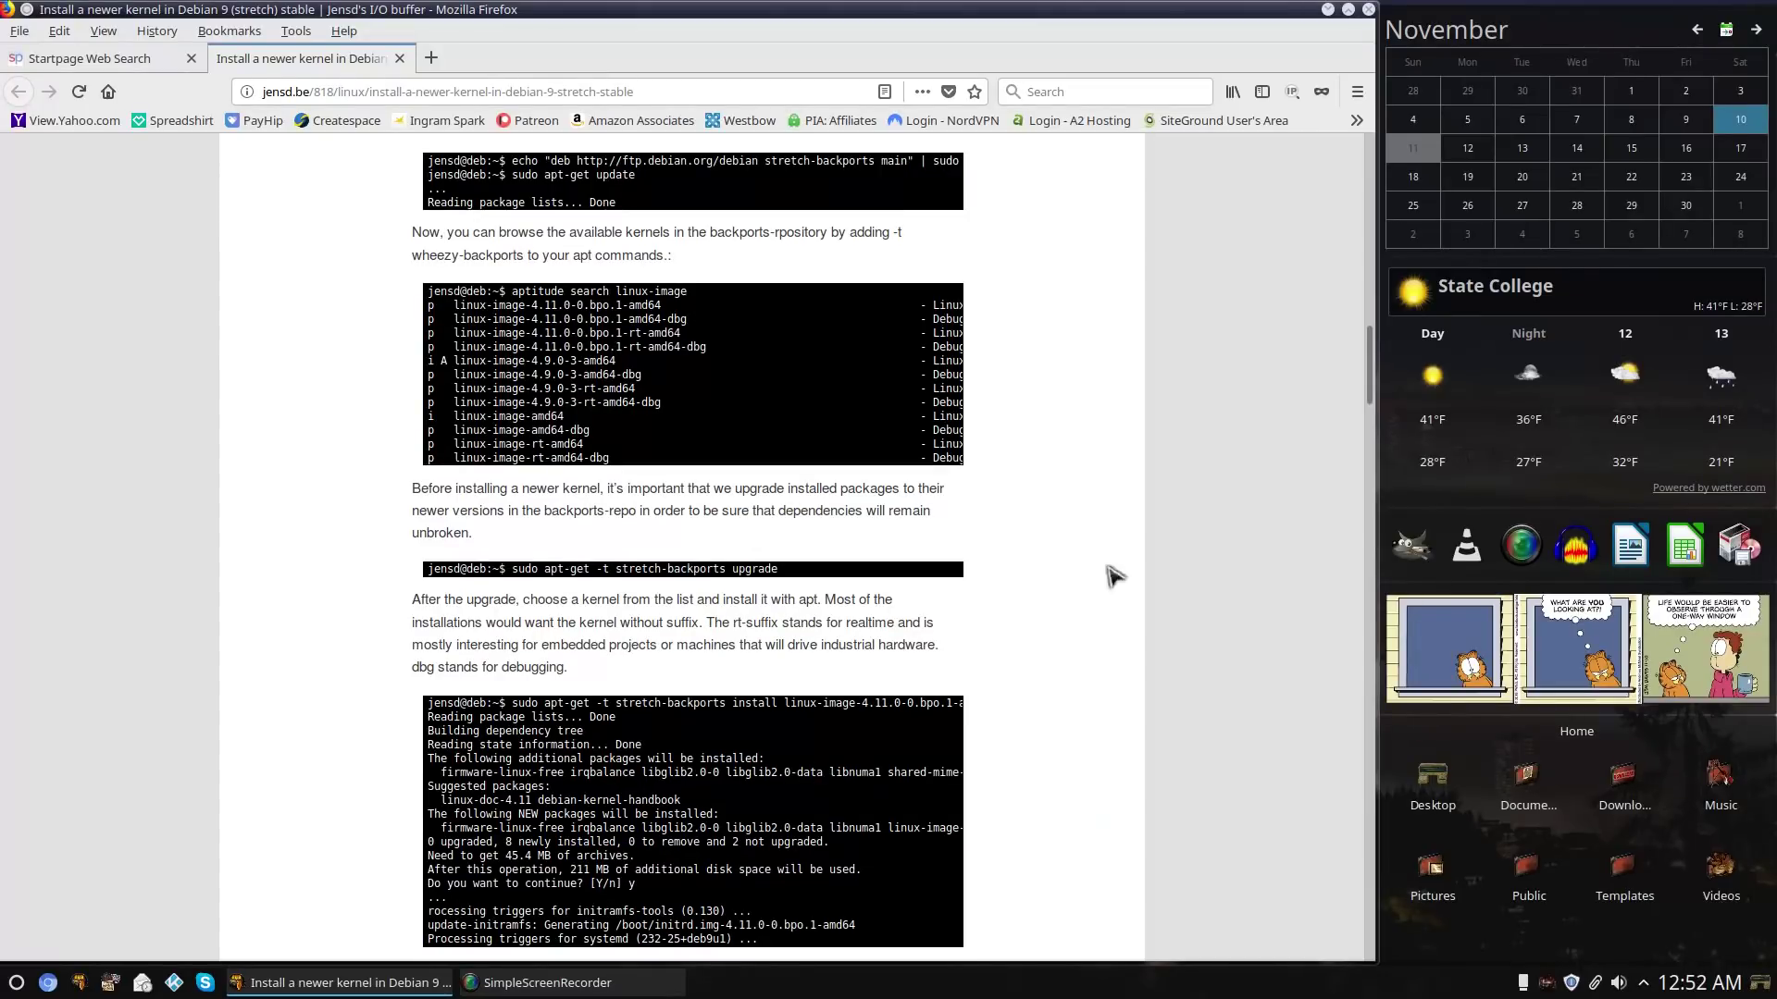
key("super")
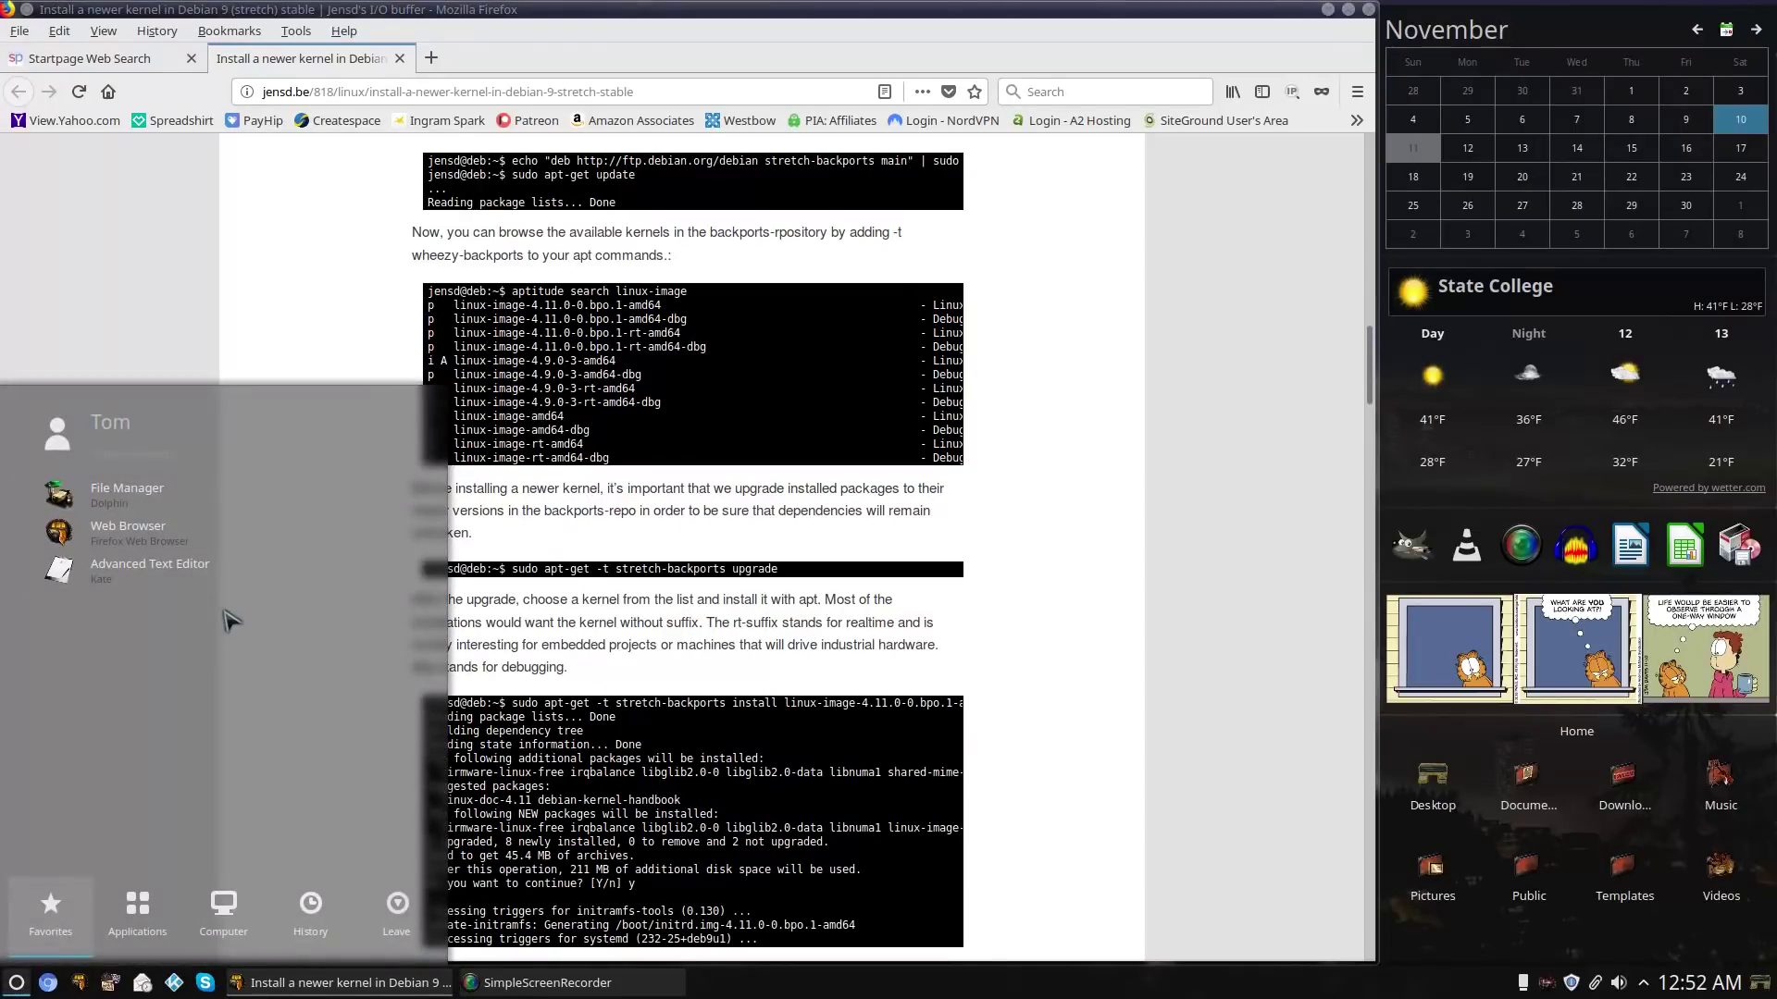
Search 'kon' and try dropping Konsole on the quick-launch row, dismissing the drop options each time.
type("kon")
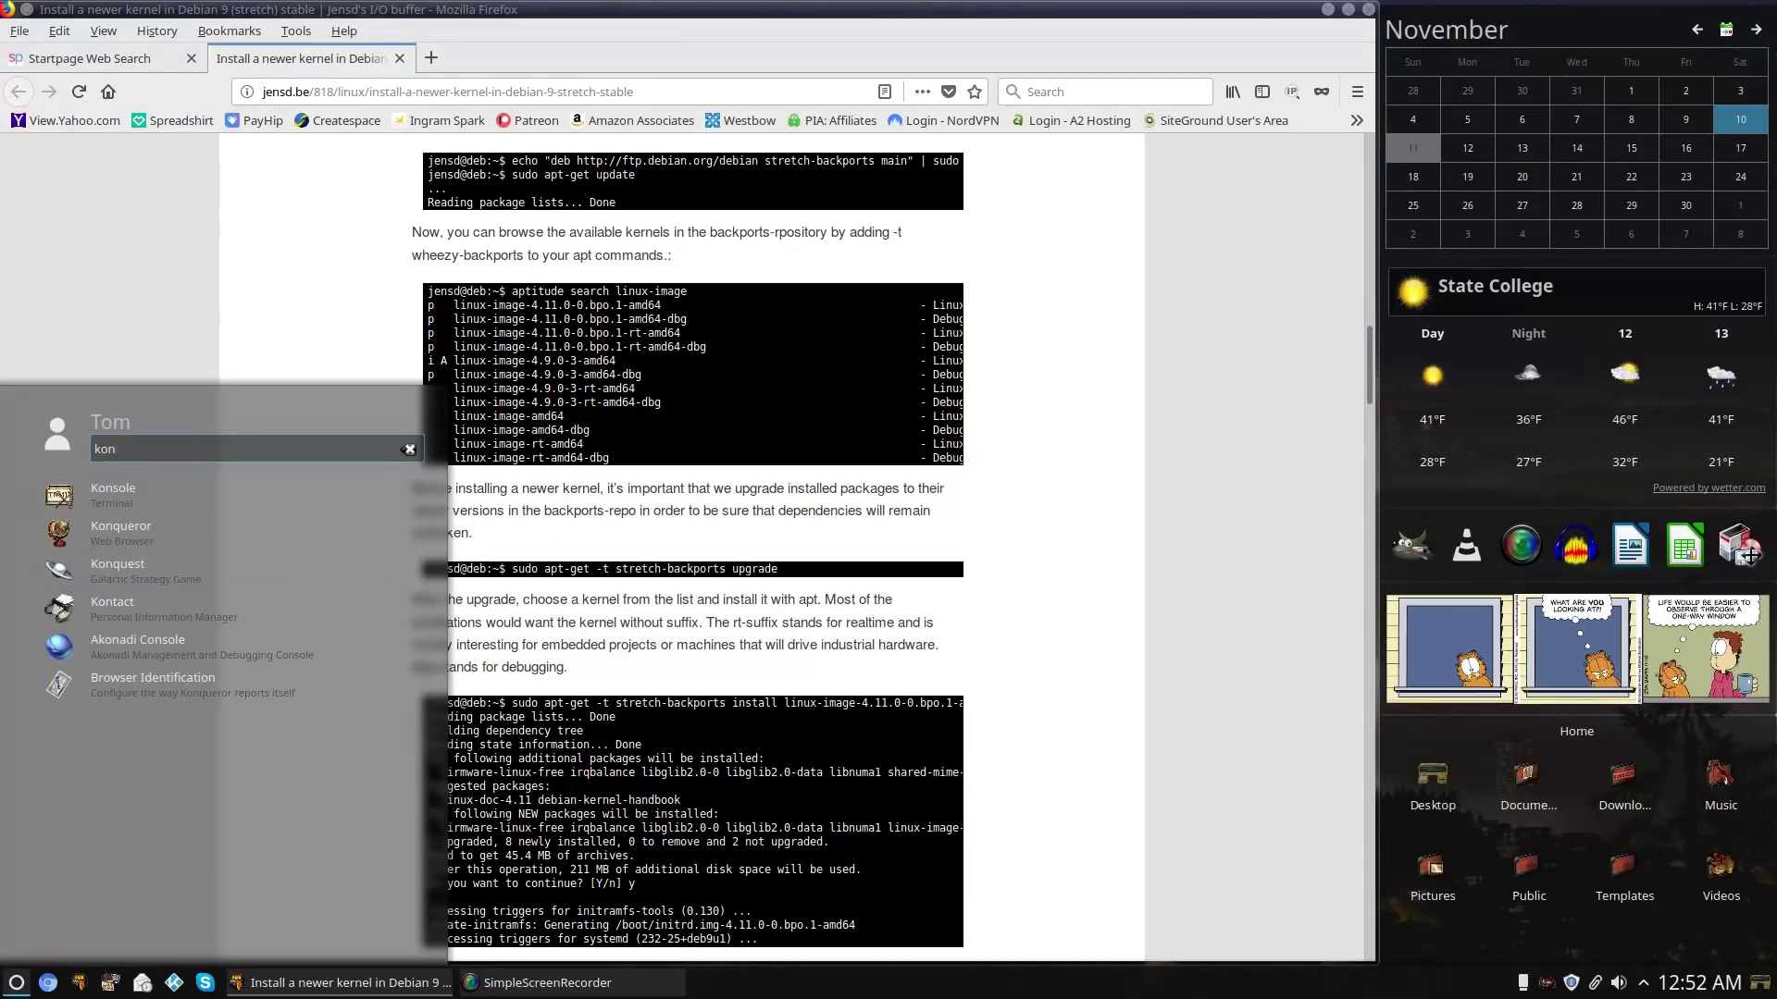
left_click_drag(1749, 551, 1749, 552)
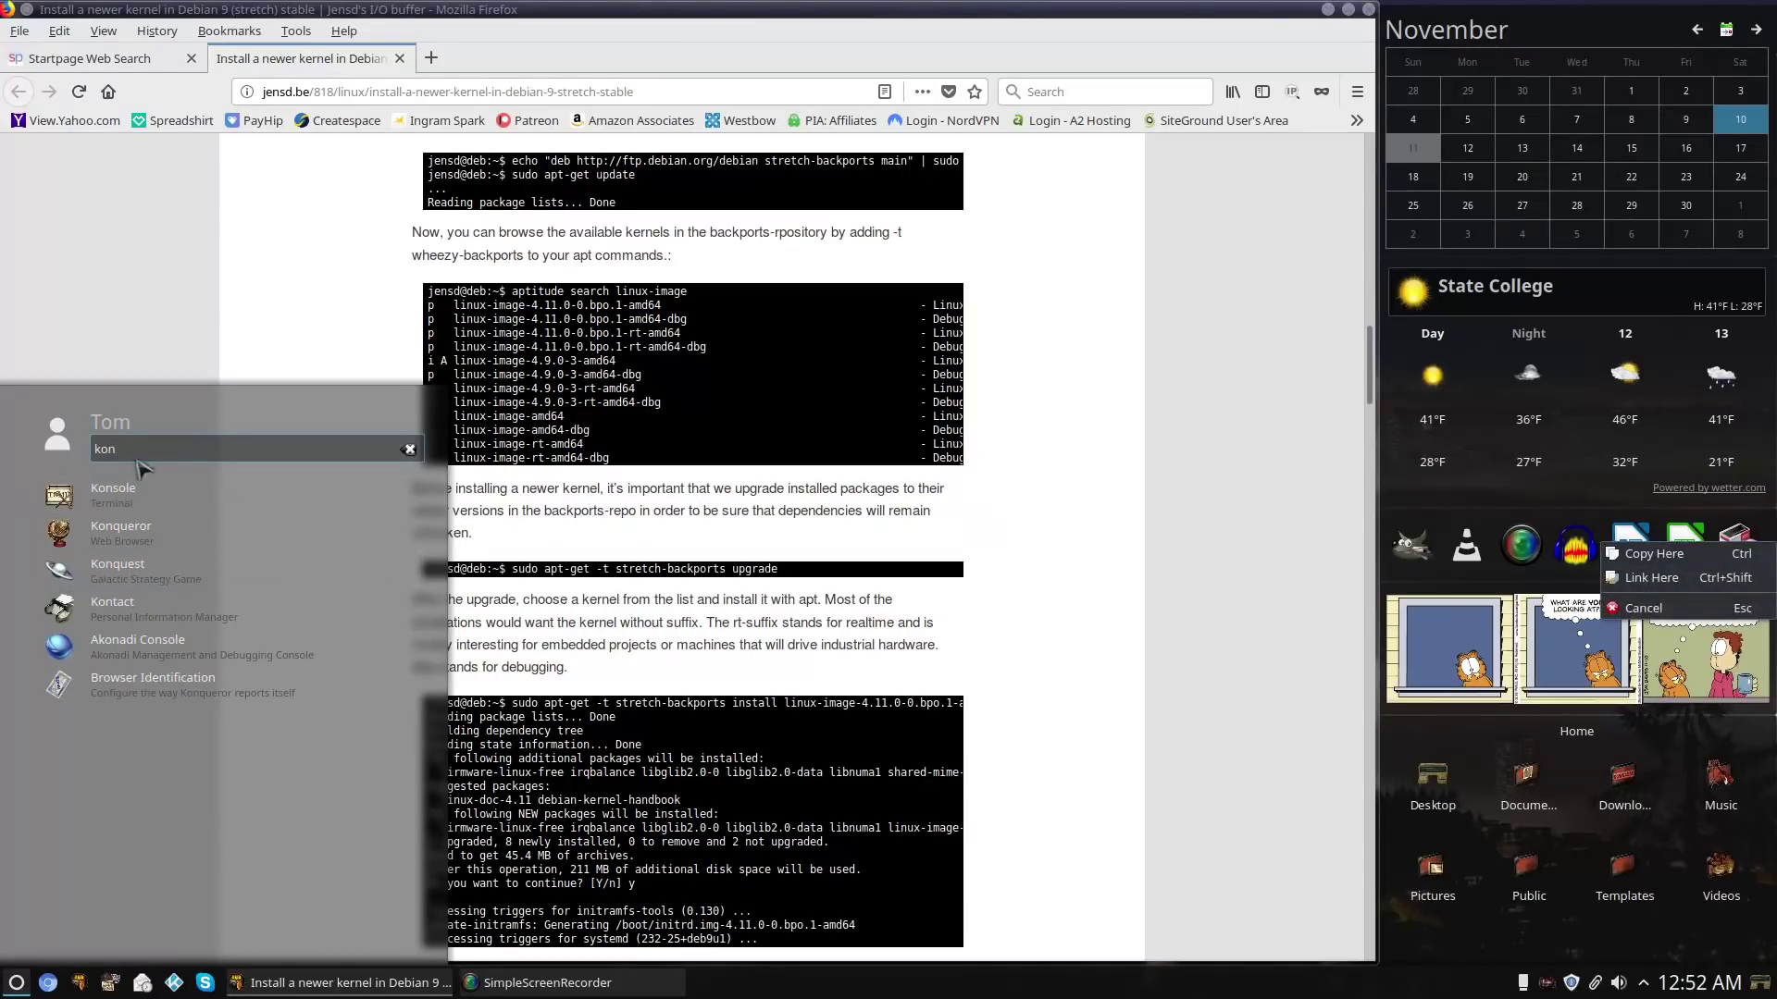
left_click(134, 500)
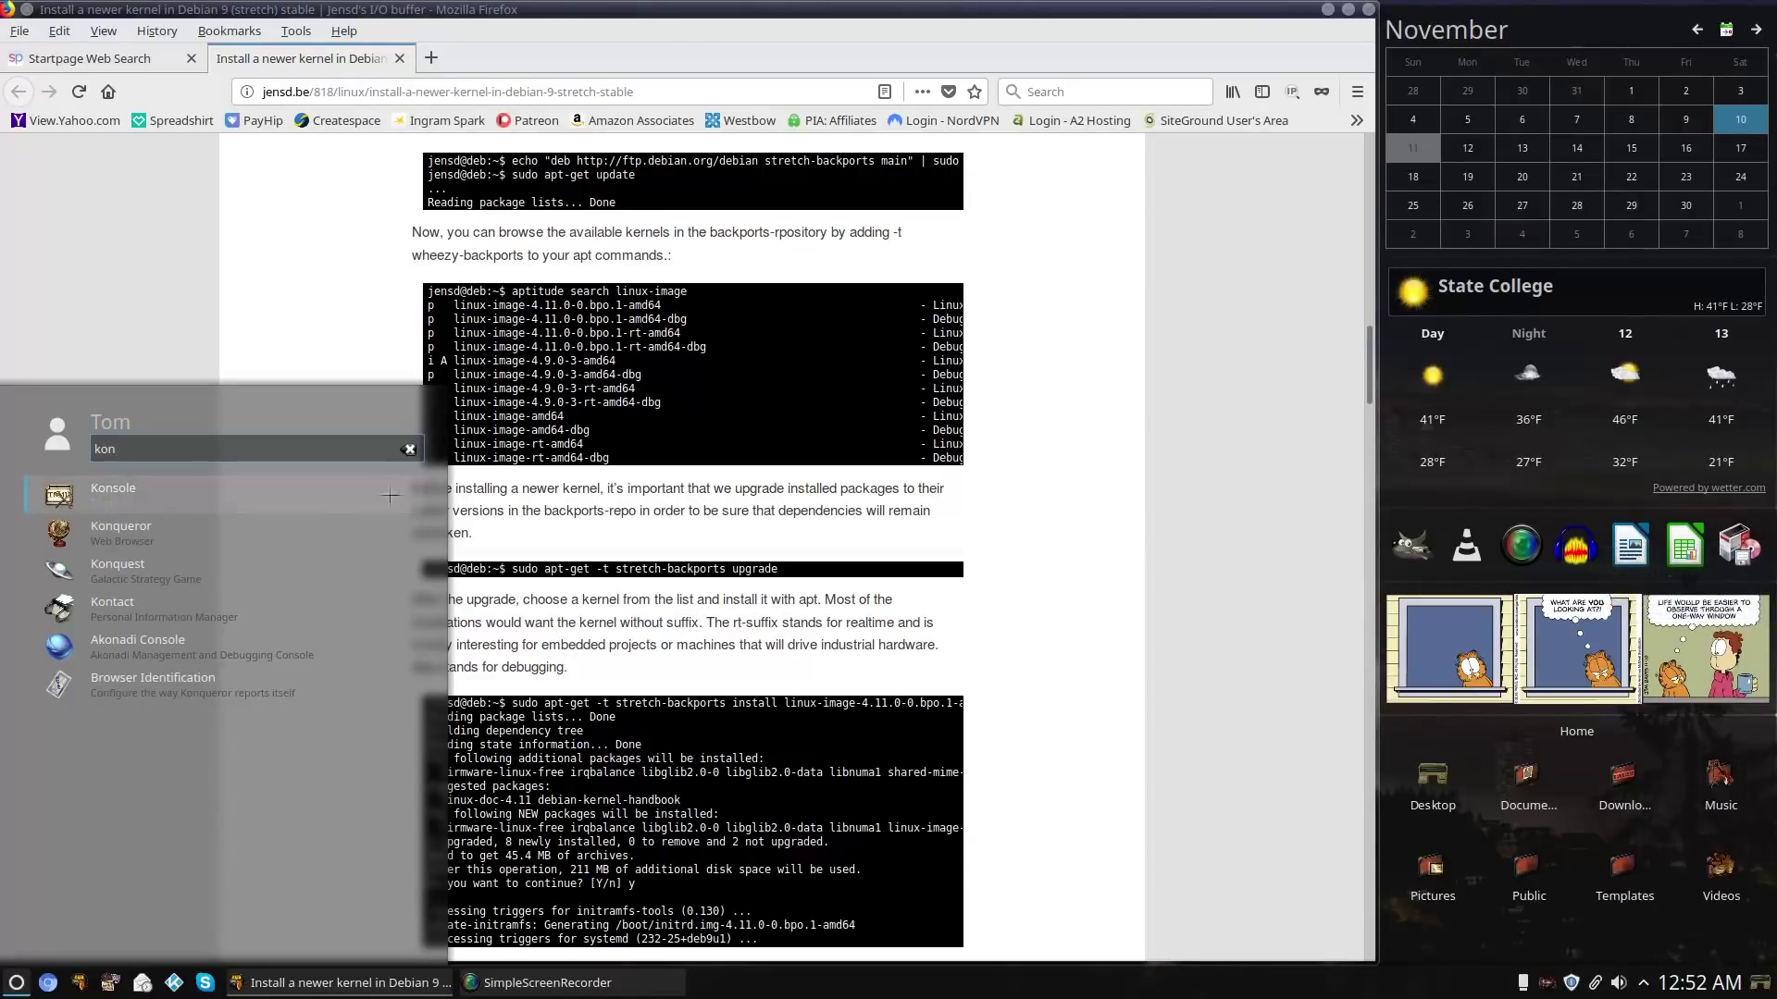
left_click_drag(1769, 553, 1757, 551)
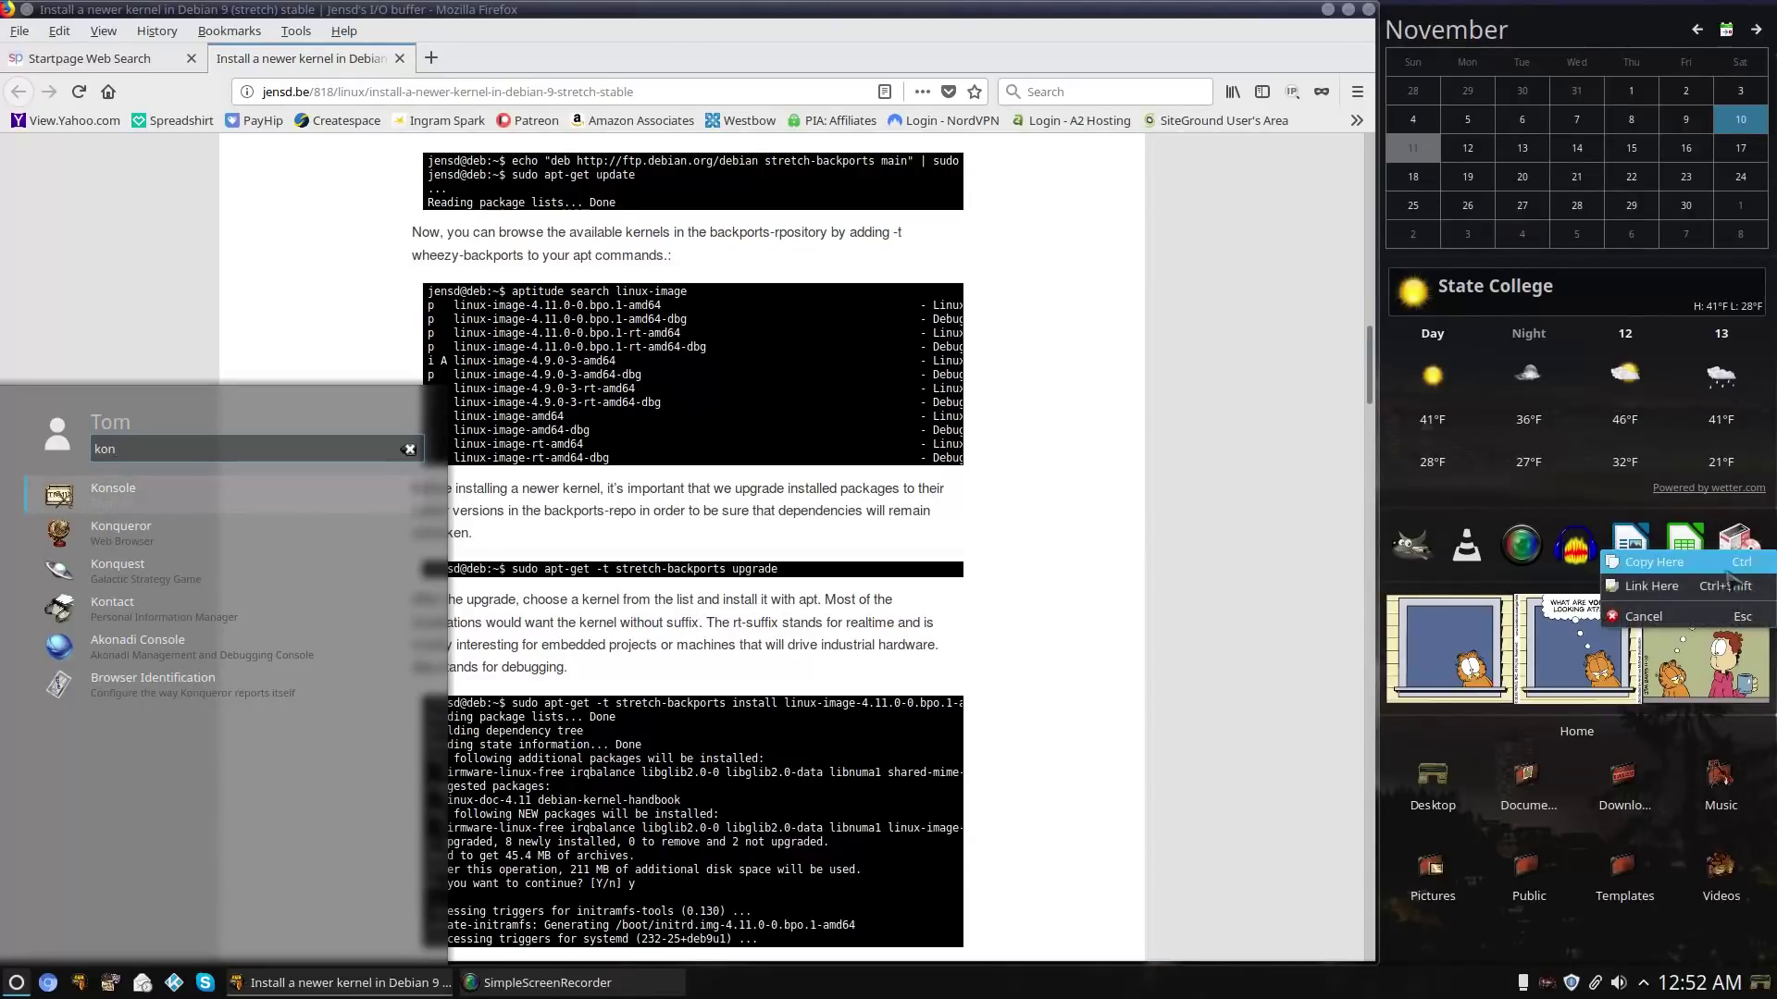
left_click(1188, 555)
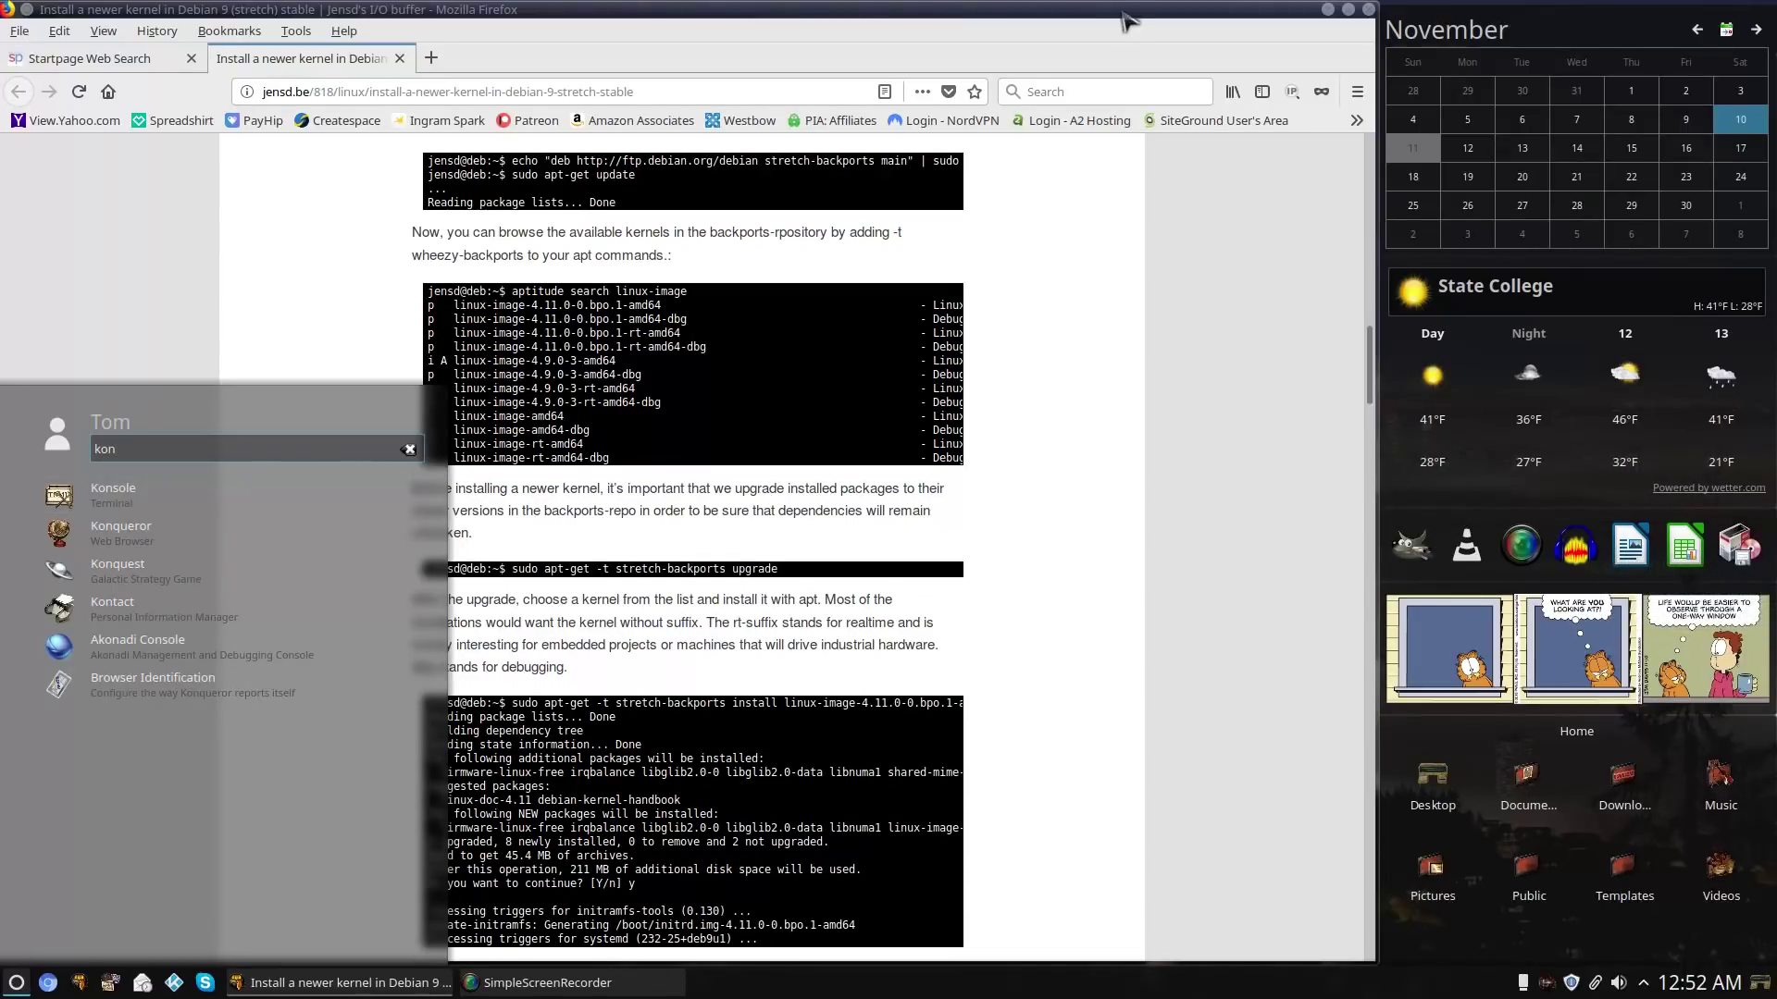
Minimize Firefox, dismiss the search and unlock the desktop widgets.
left_click(1328, 9)
left_click(673, 137)
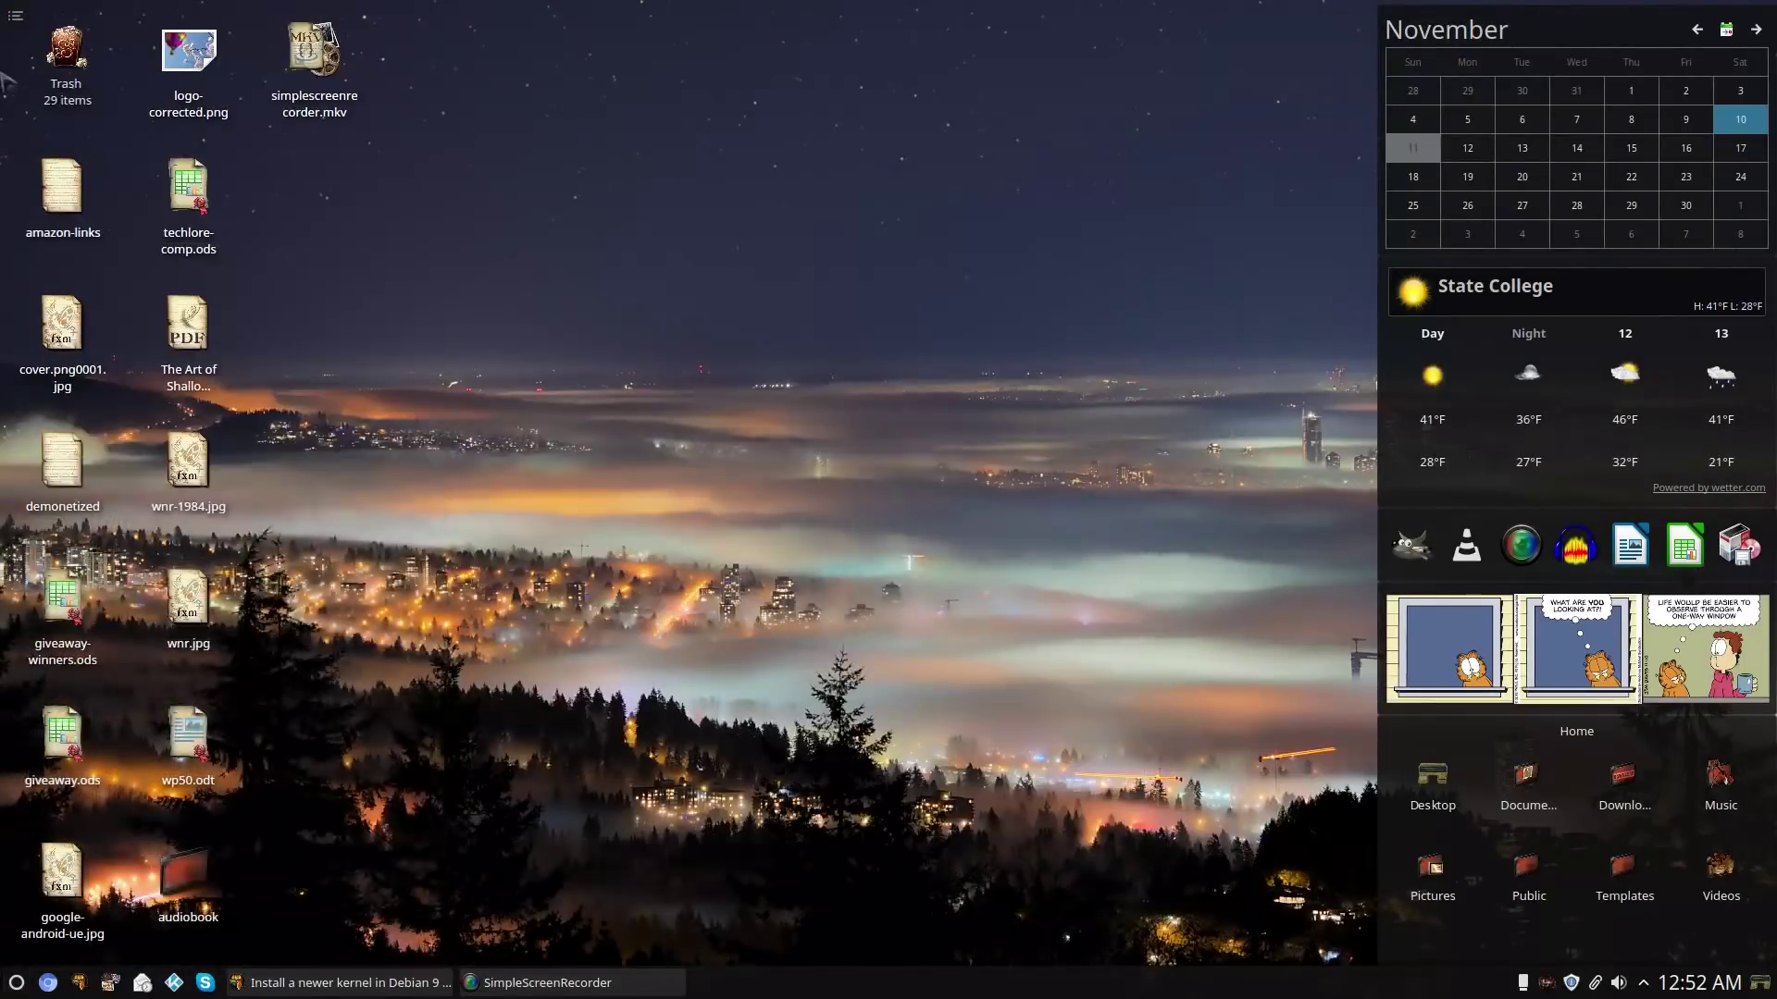
left_click(16, 15)
left_click(76, 192)
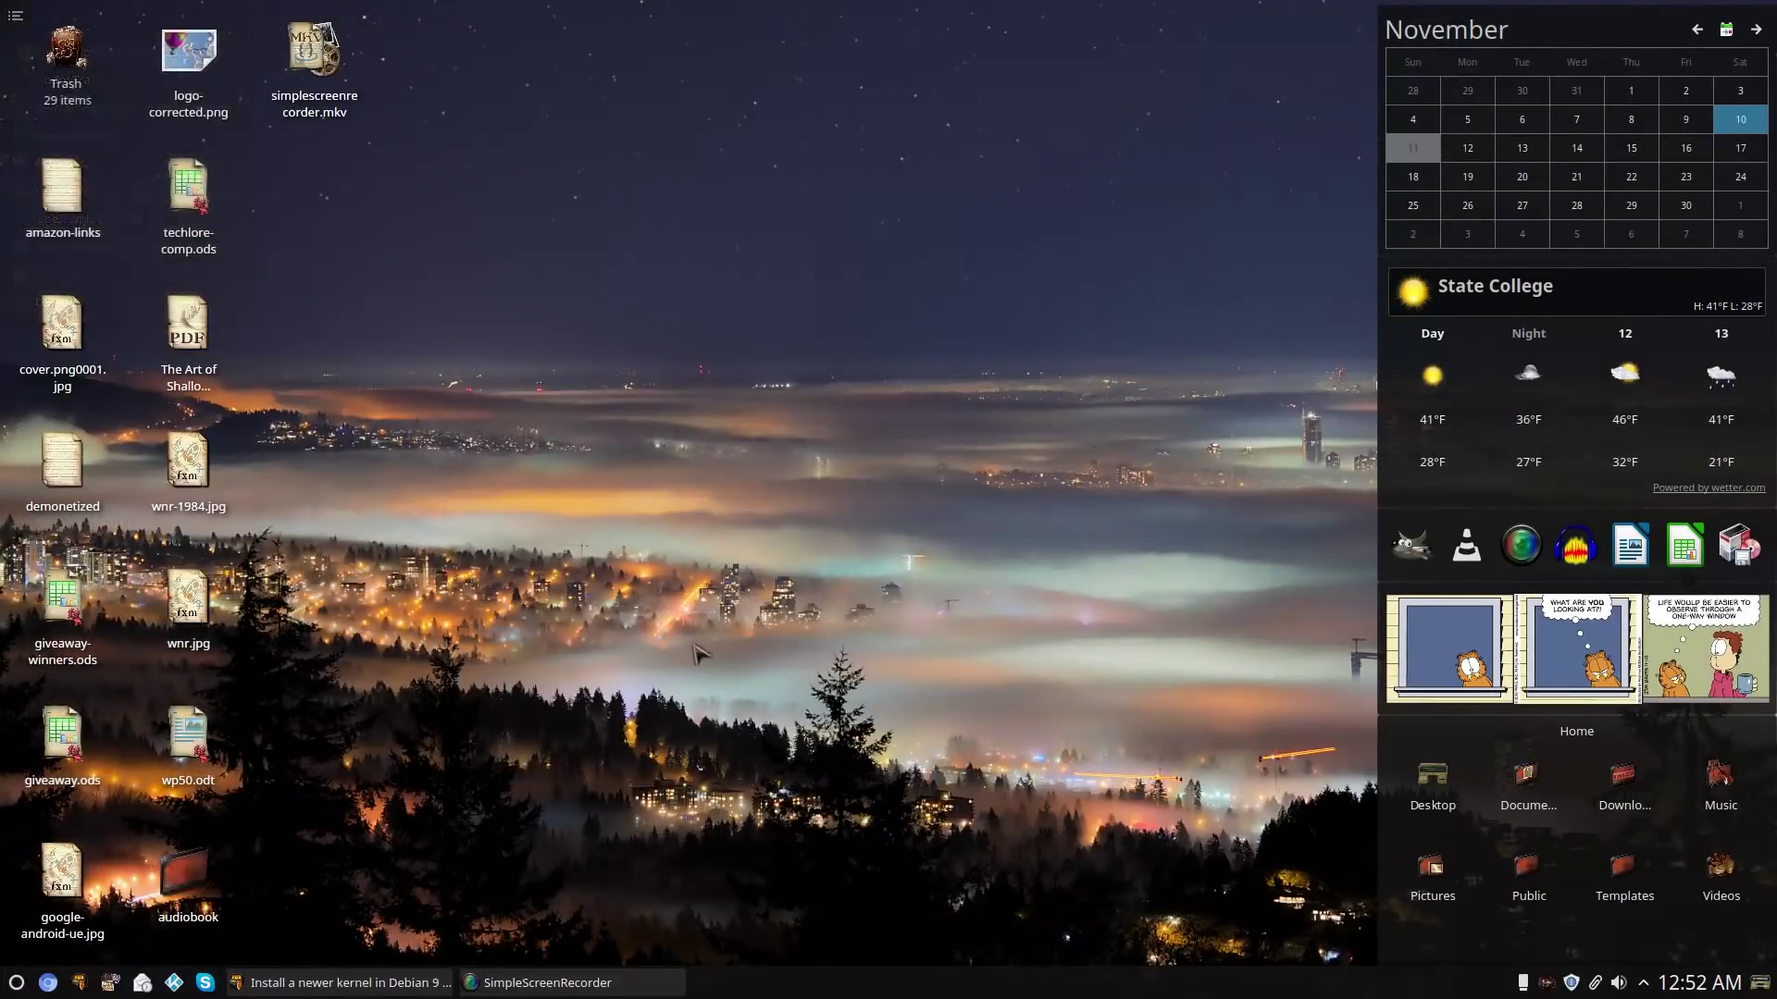
Search 'kon' again and drag Konsole onto the Quicklaunch widget.
left_click(18, 979)
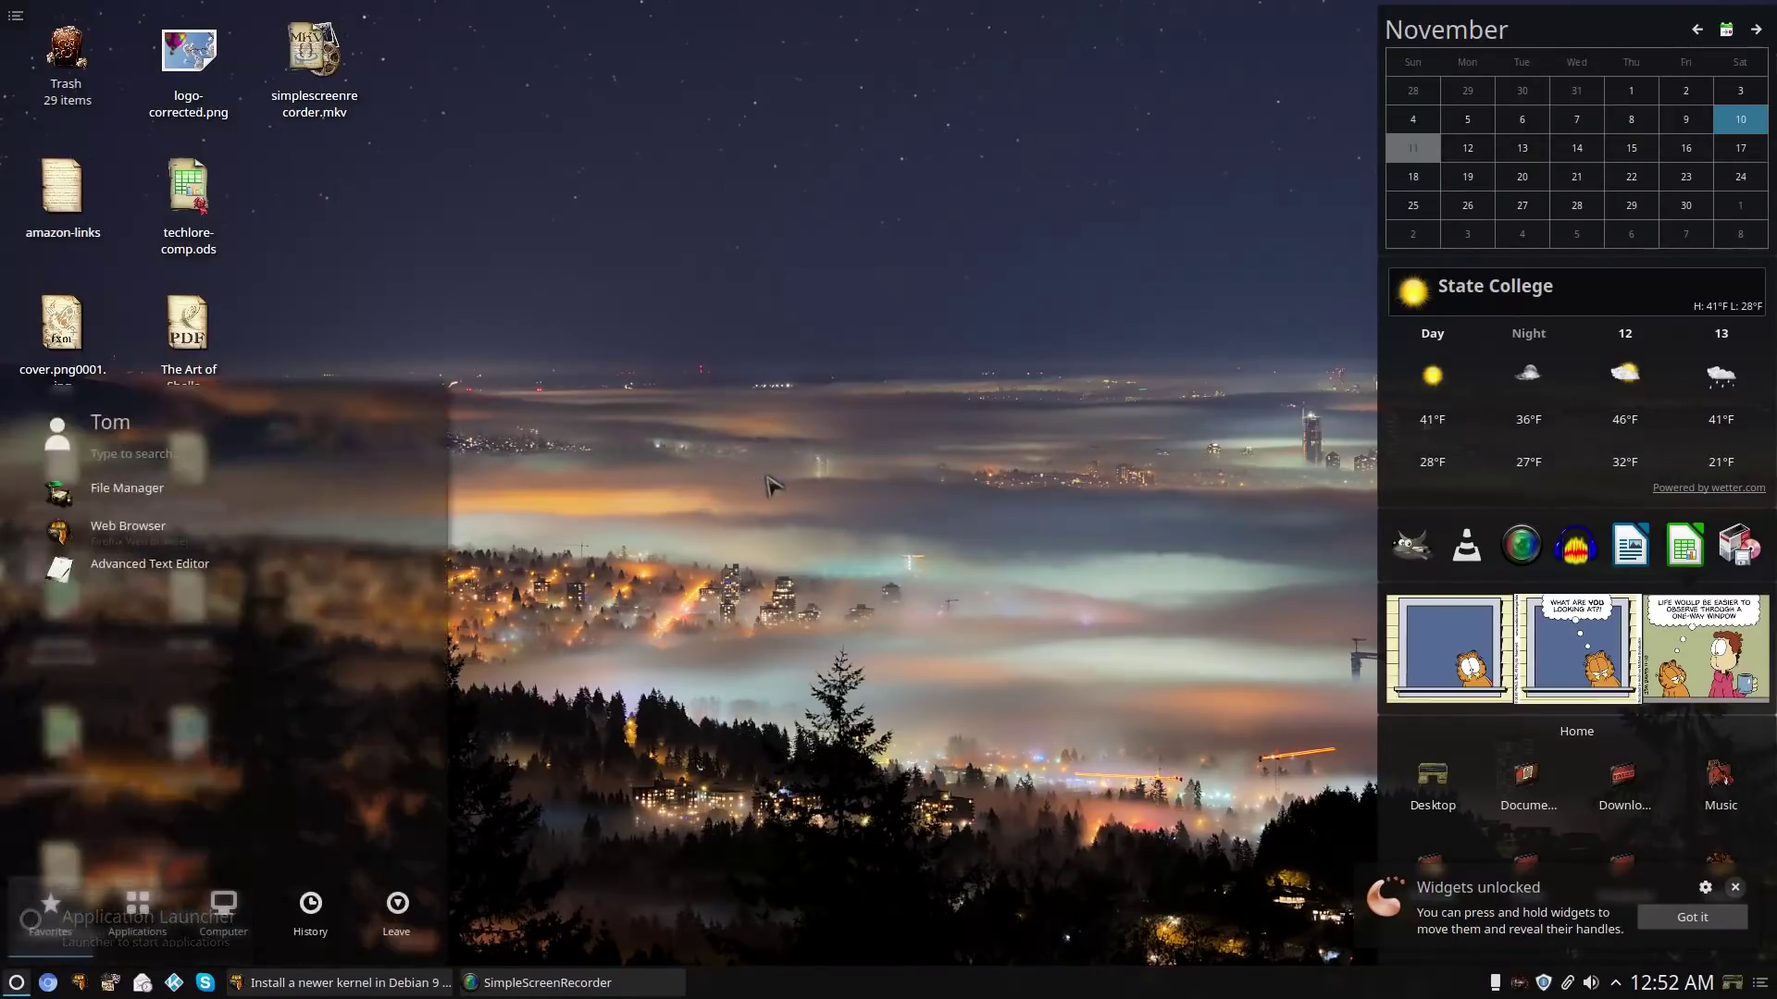
type("kon")
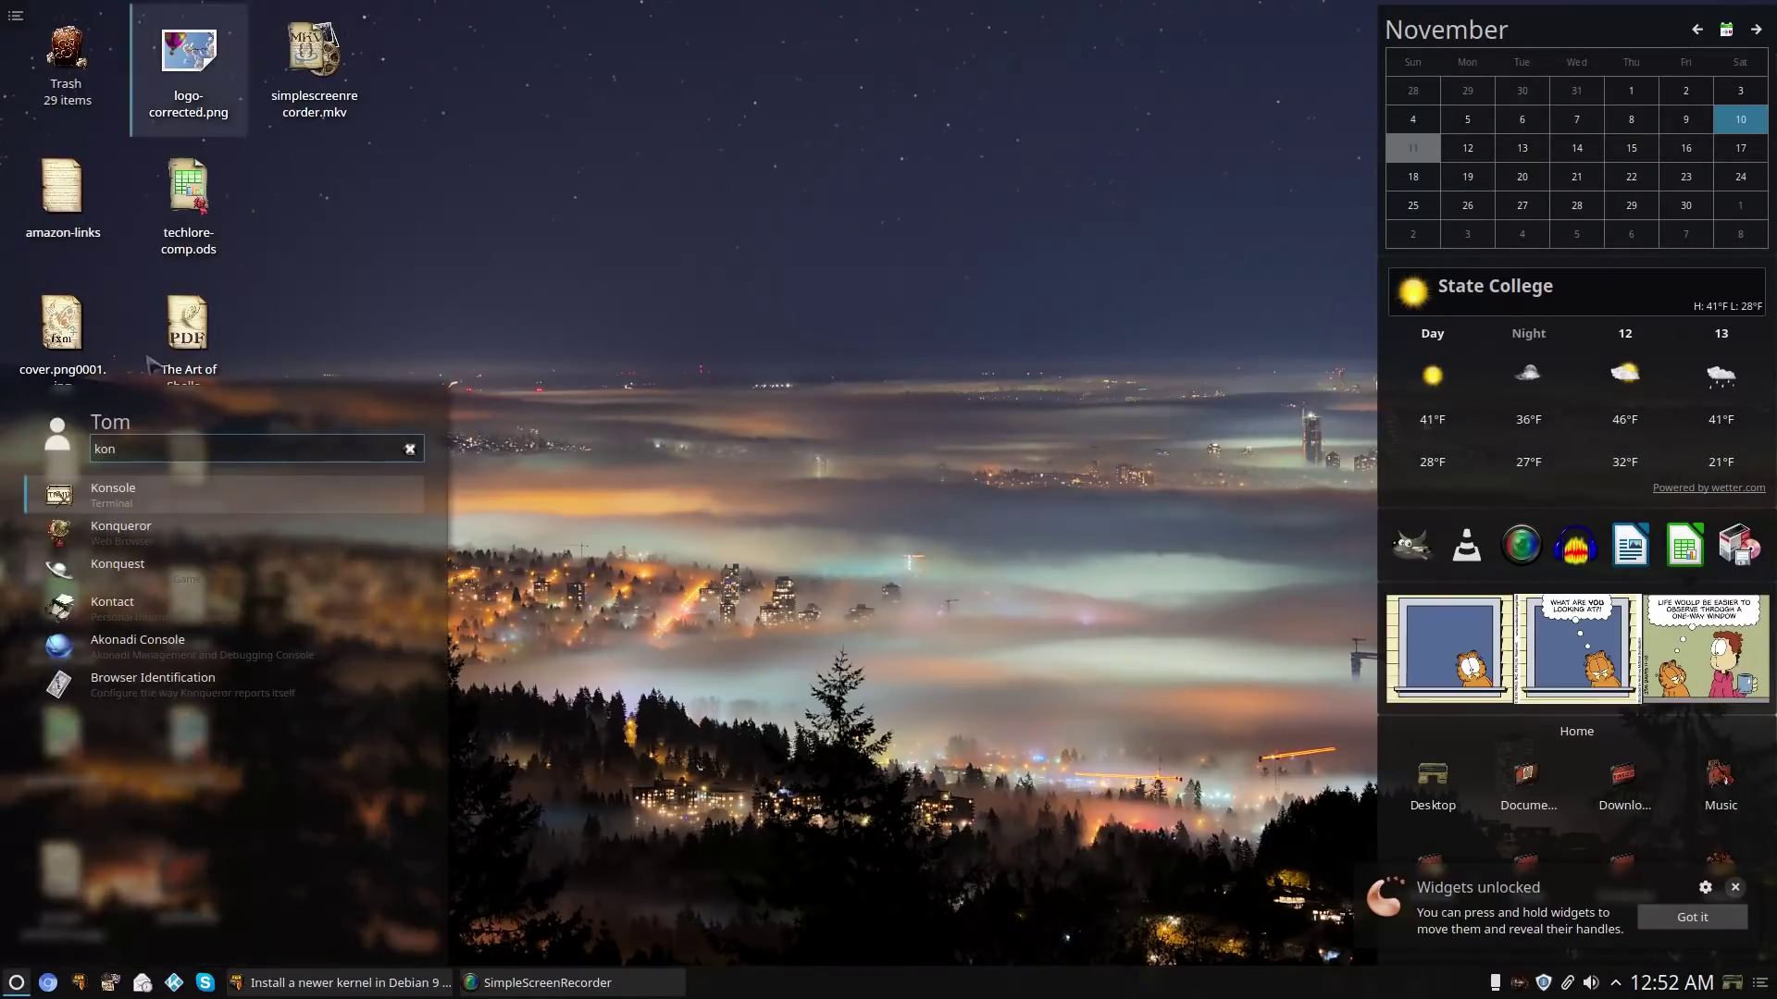
left_click_drag(93, 504, 1730, 562)
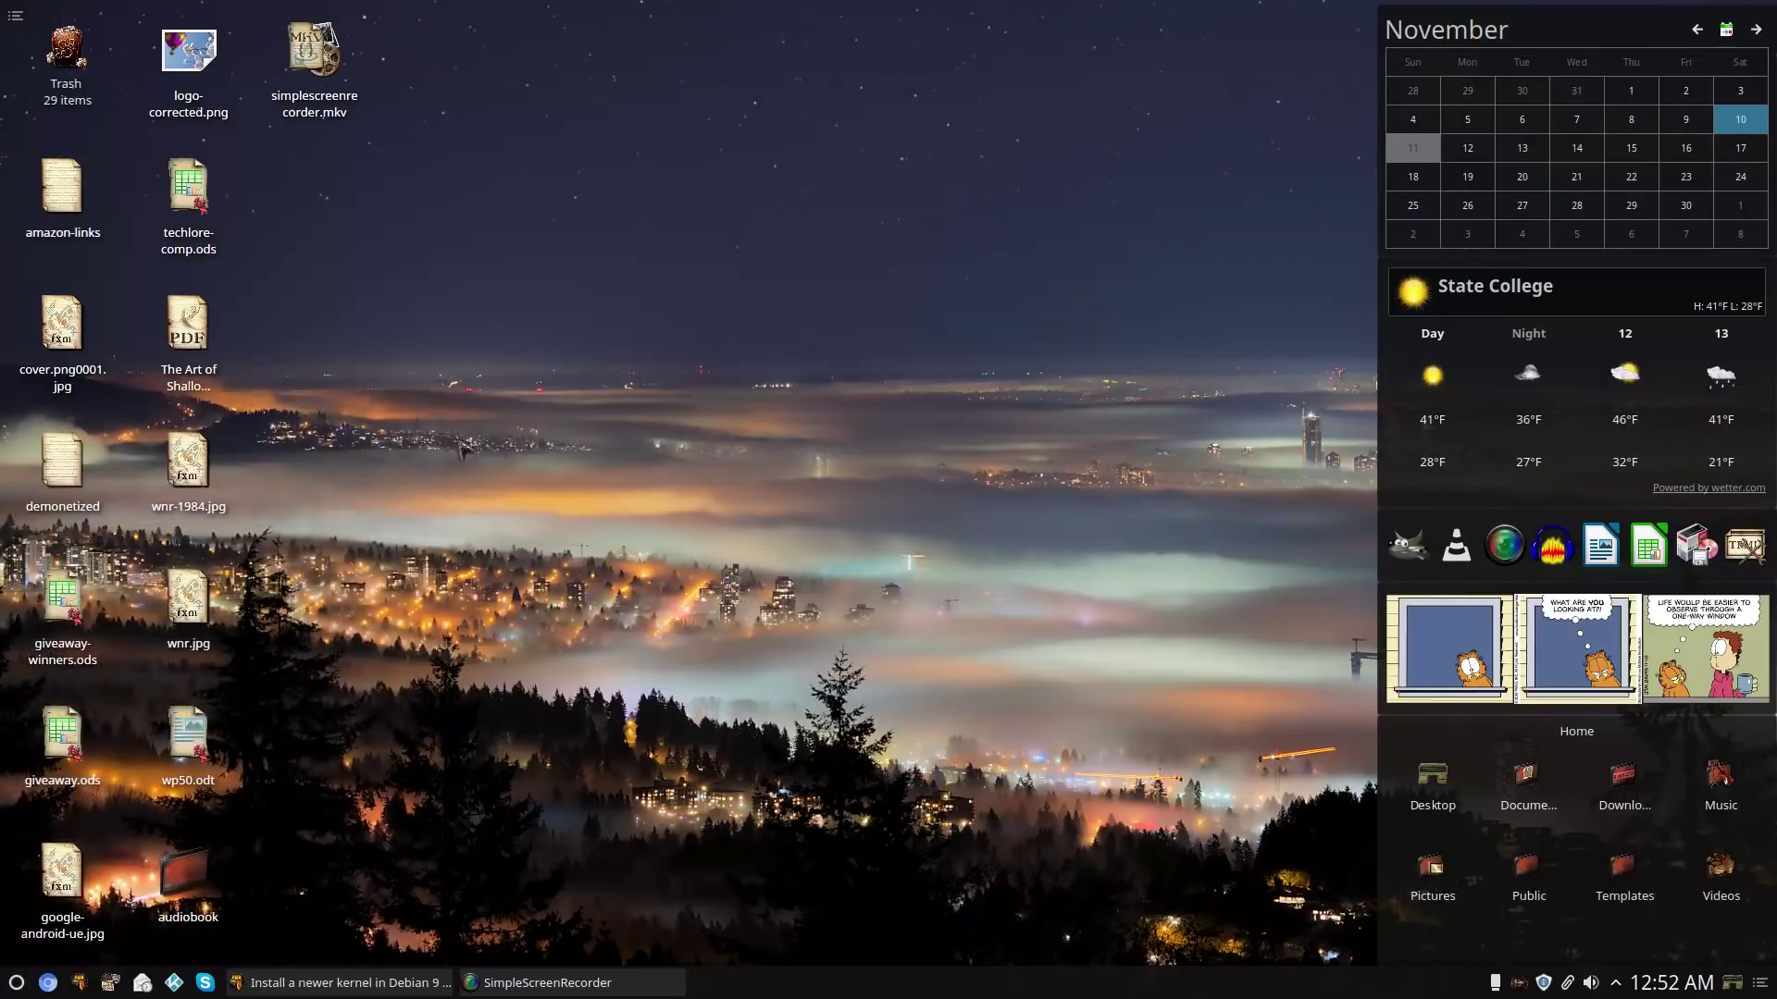
left_click(15, 16)
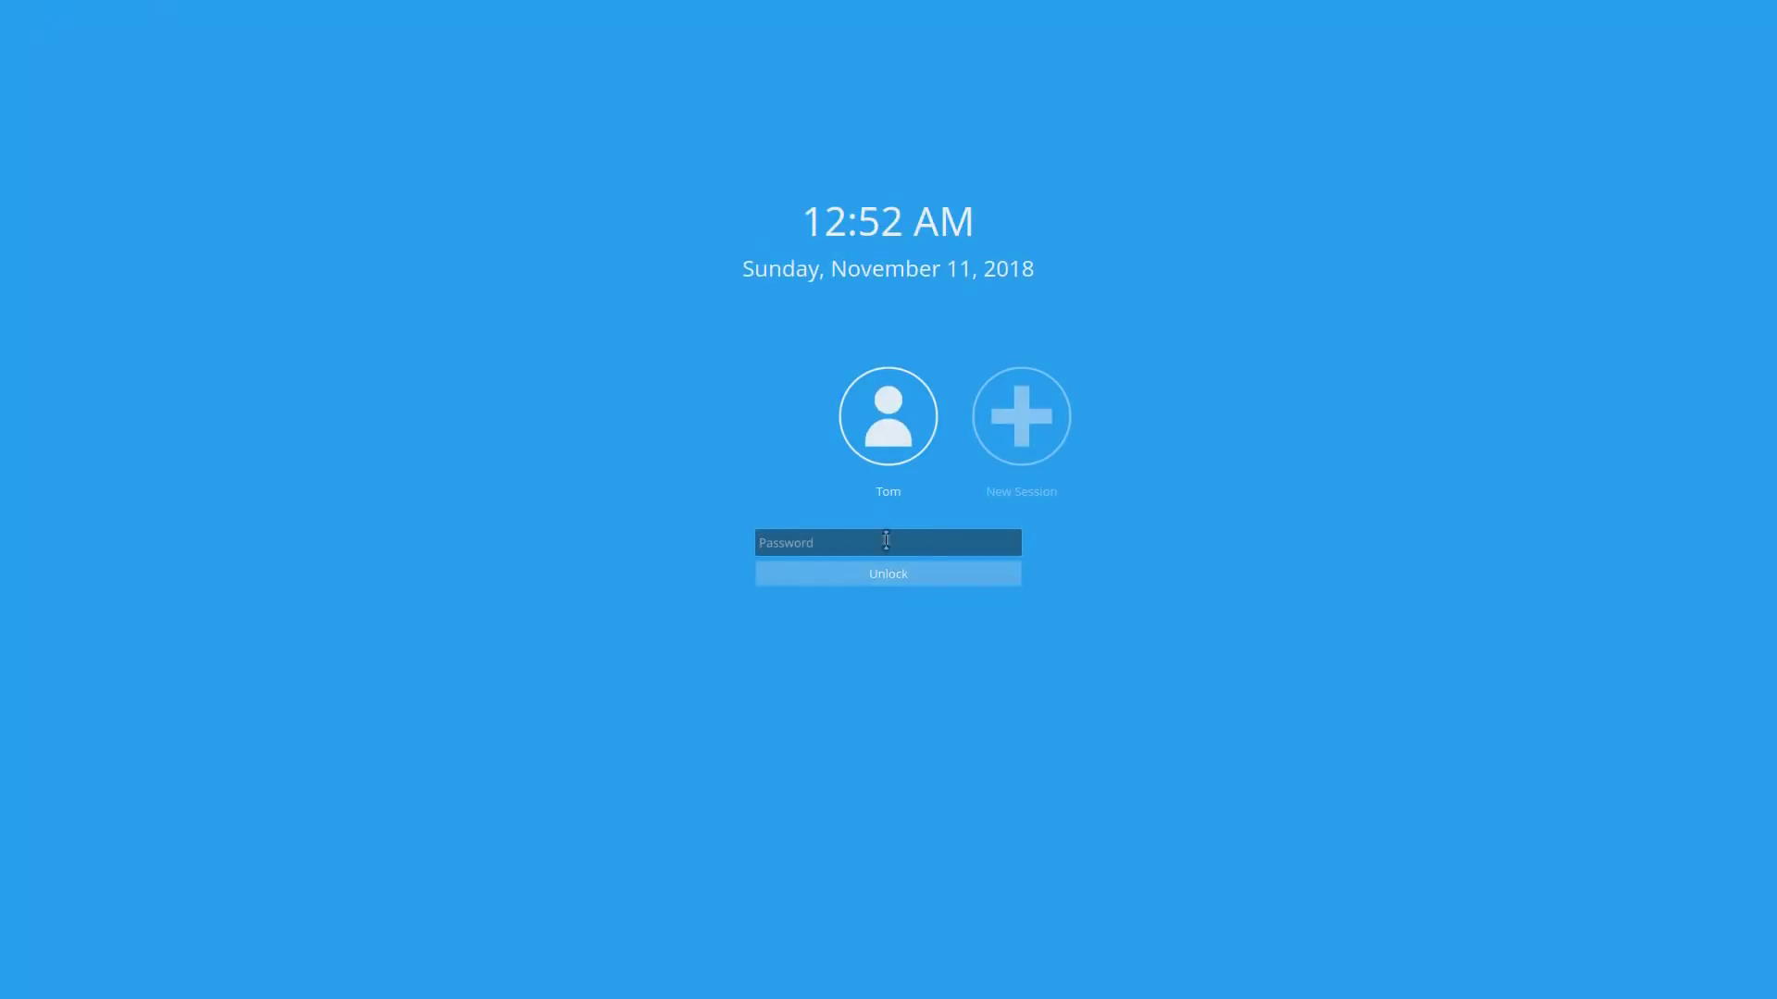
type("p••••••••")
key("Return")
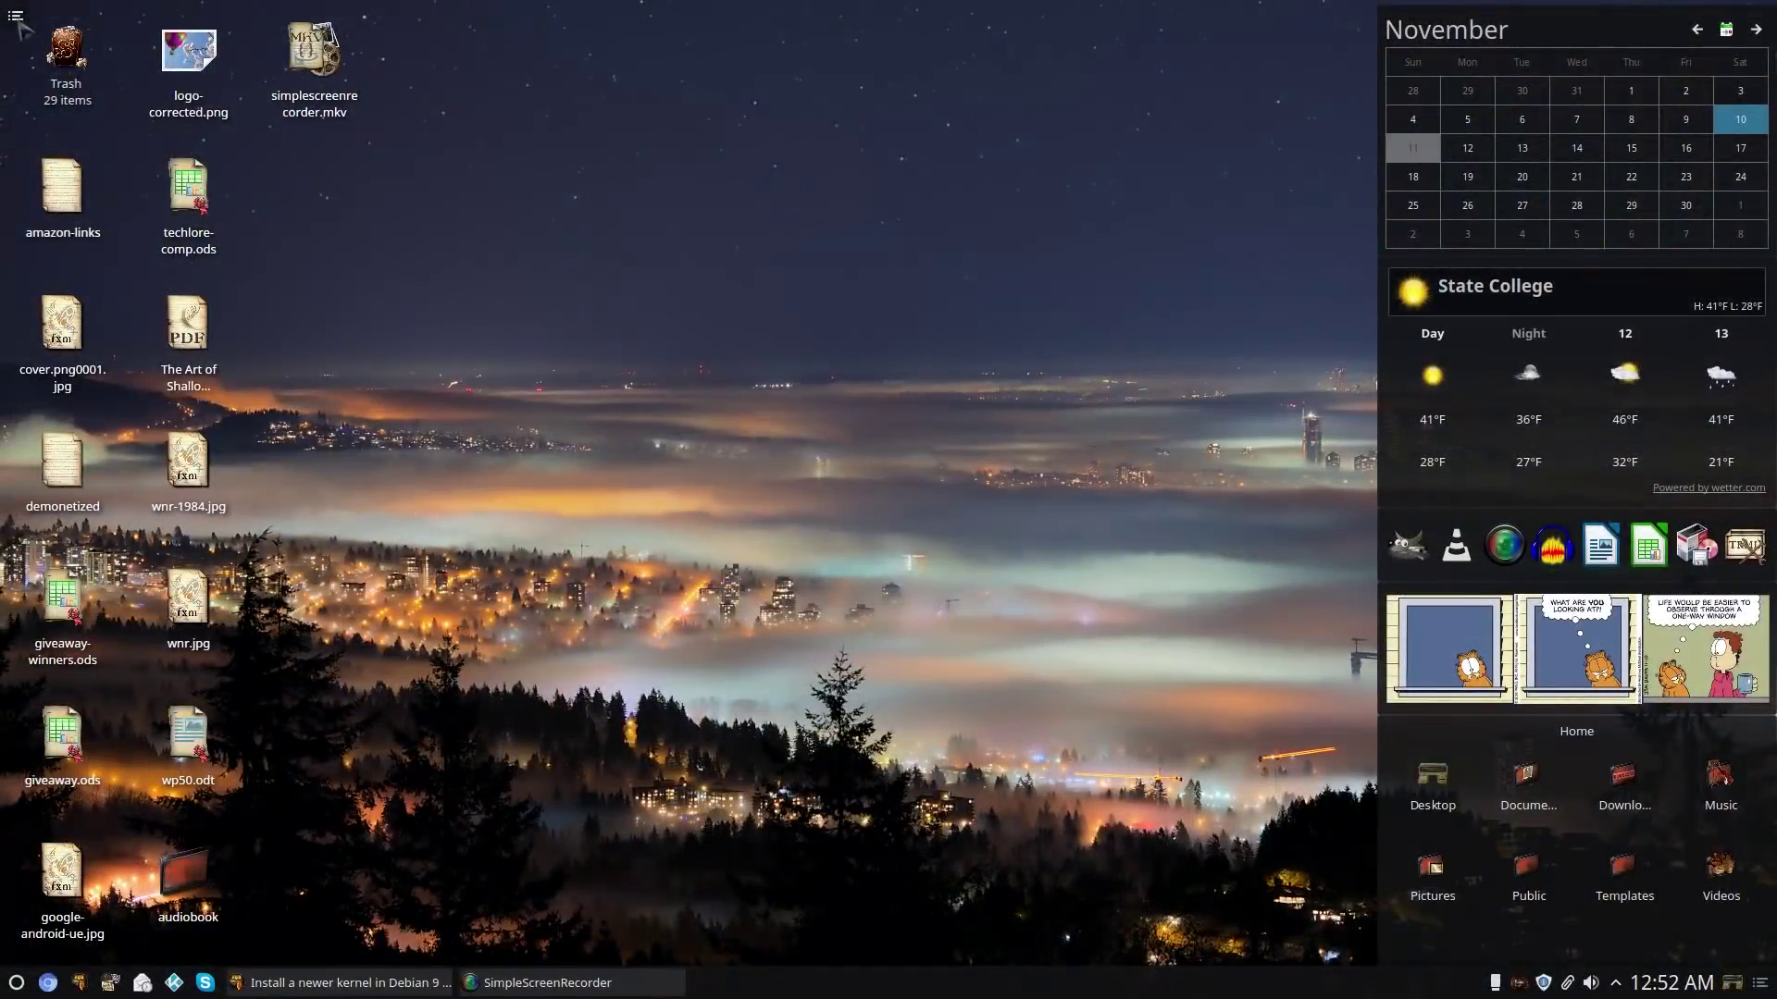
left_click(14, 15)
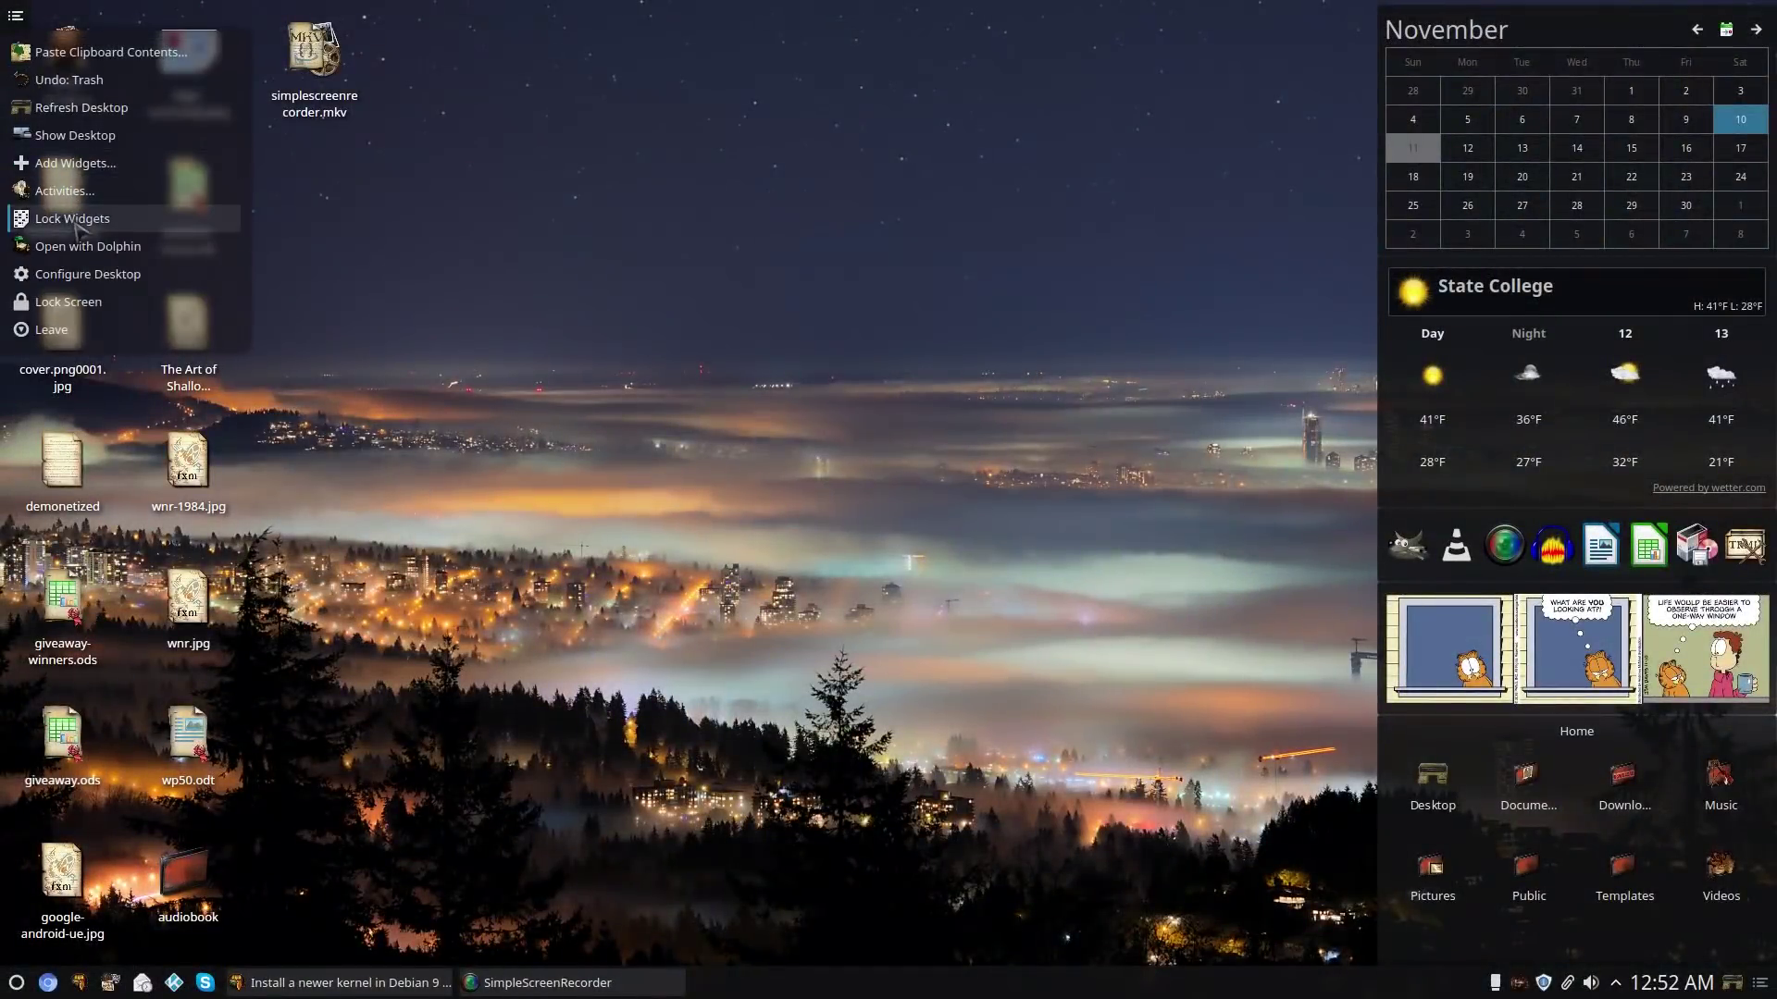
left_click(1025, 454)
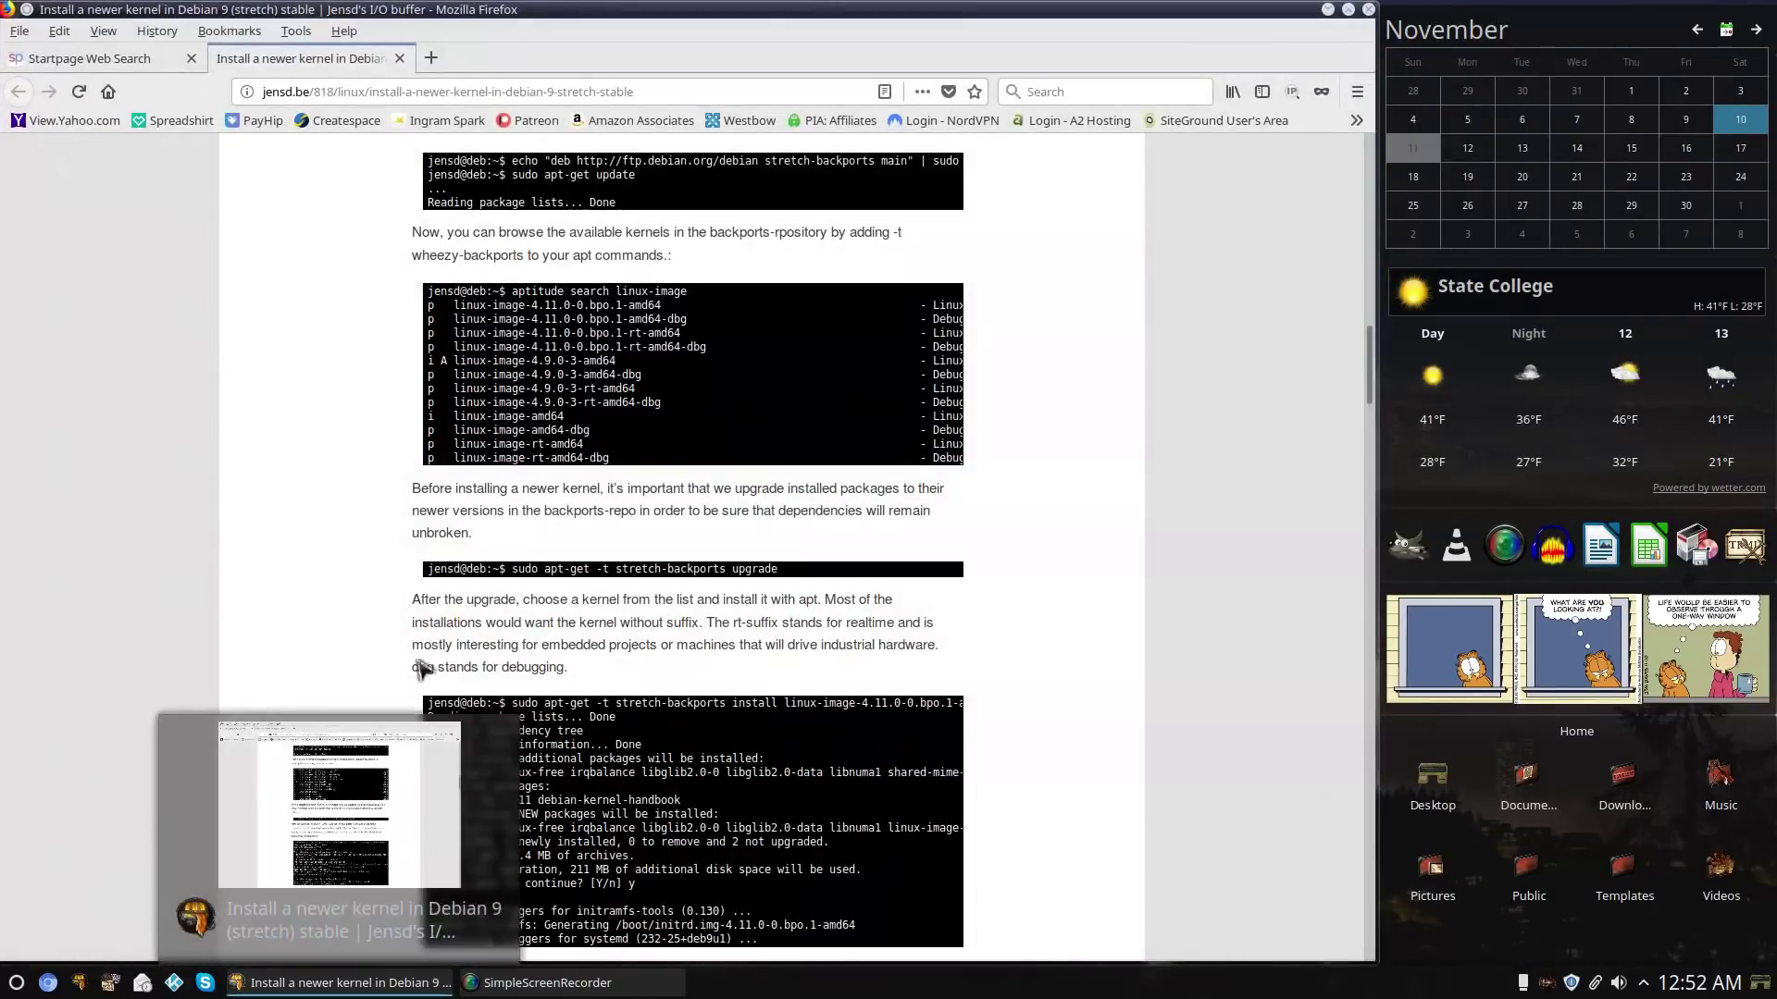
Copy the 'aptitude search linux-image' command from the Firefox article and launch Konsole from the panel.
left_click(338, 983)
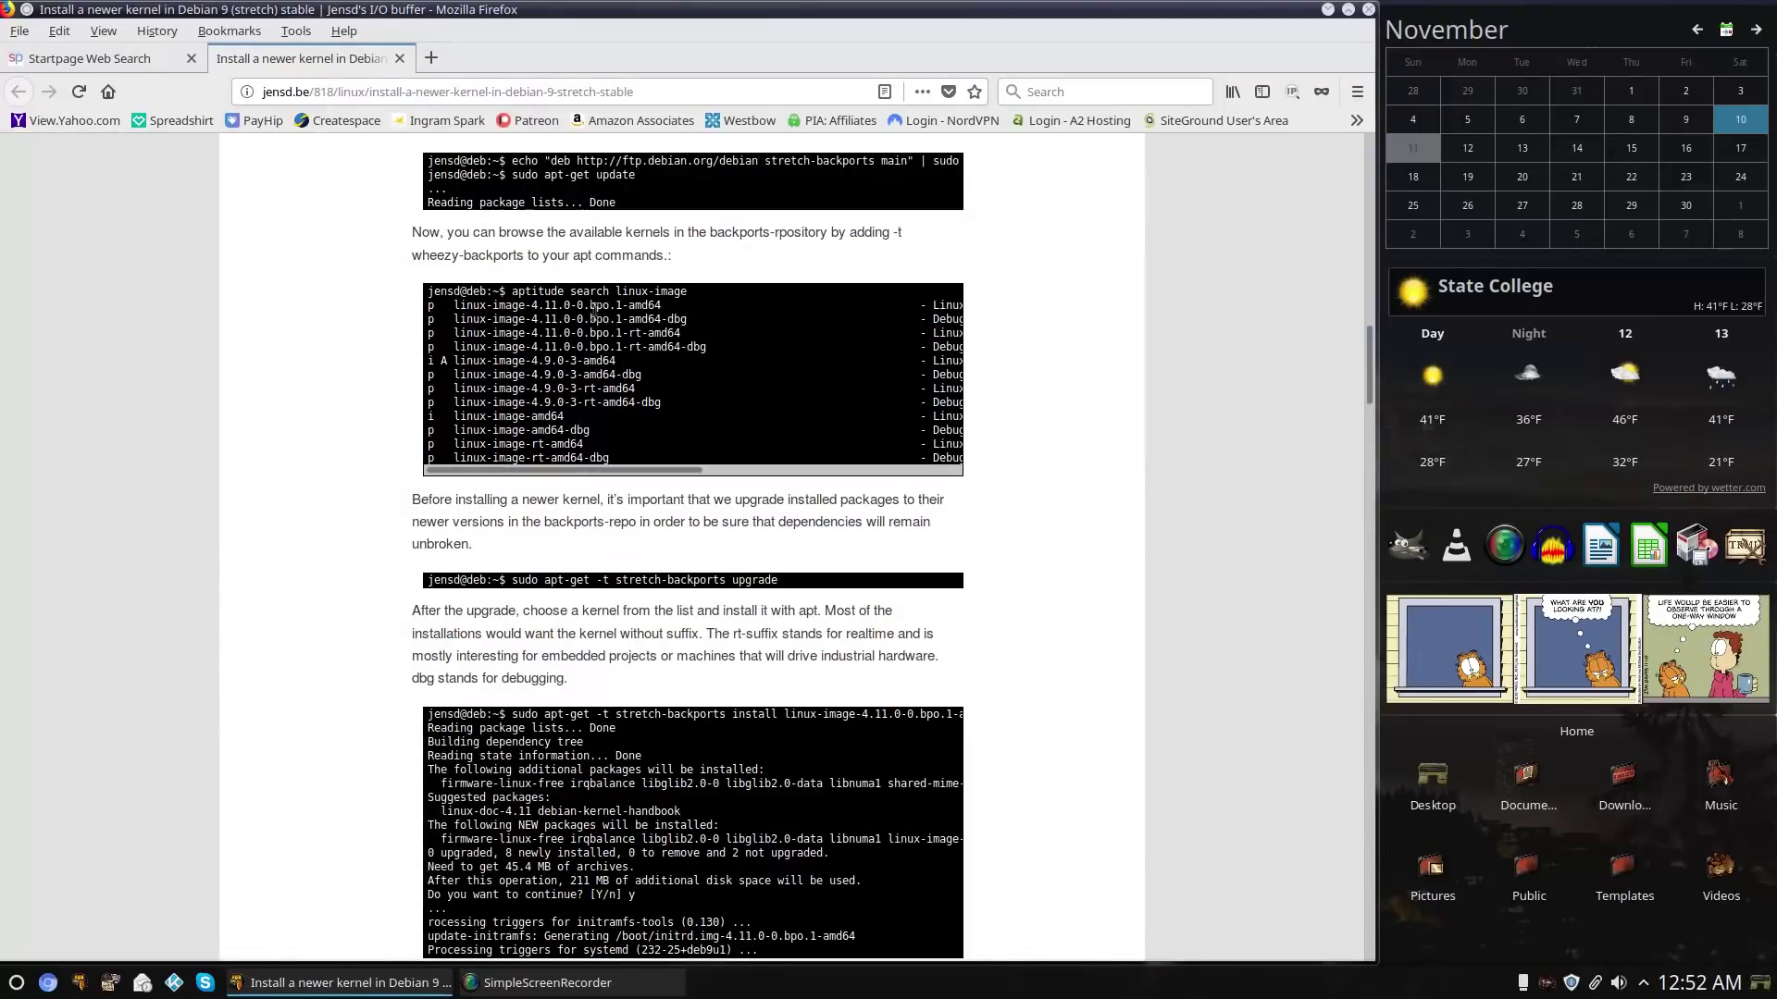
left_click_drag(511, 291, 696, 294)
right_click(697, 294)
left_click(741, 307)
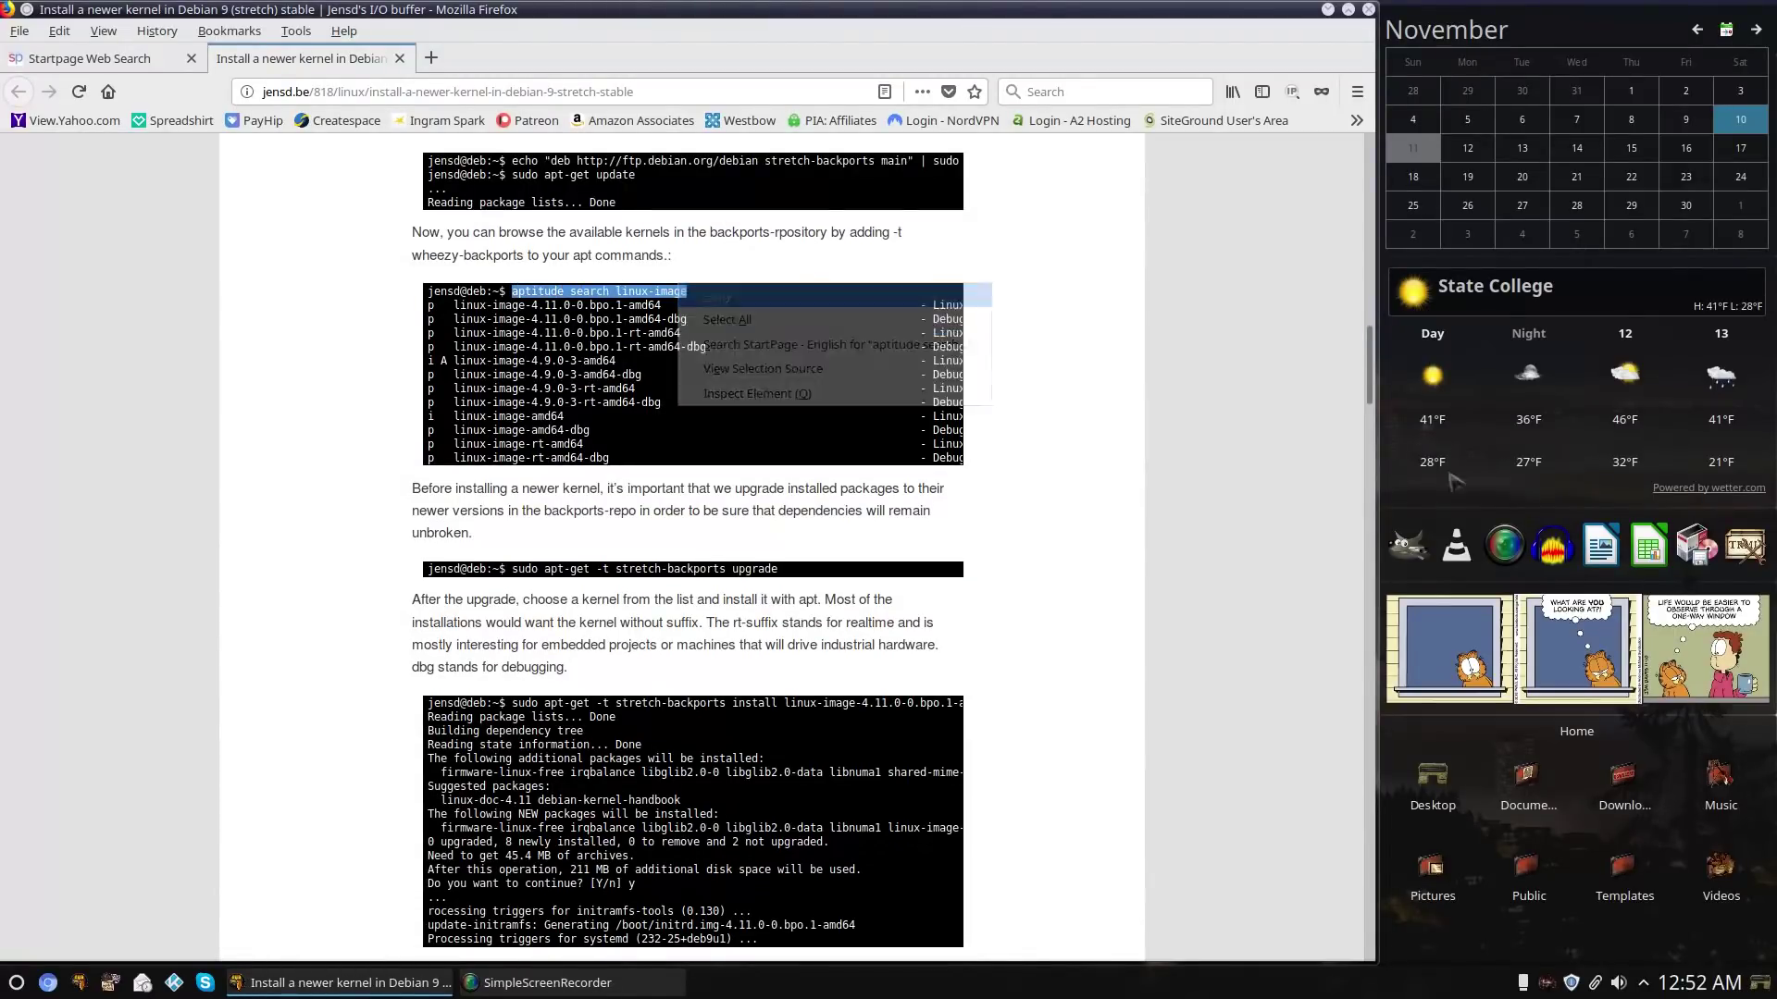
left_click(1745, 546)
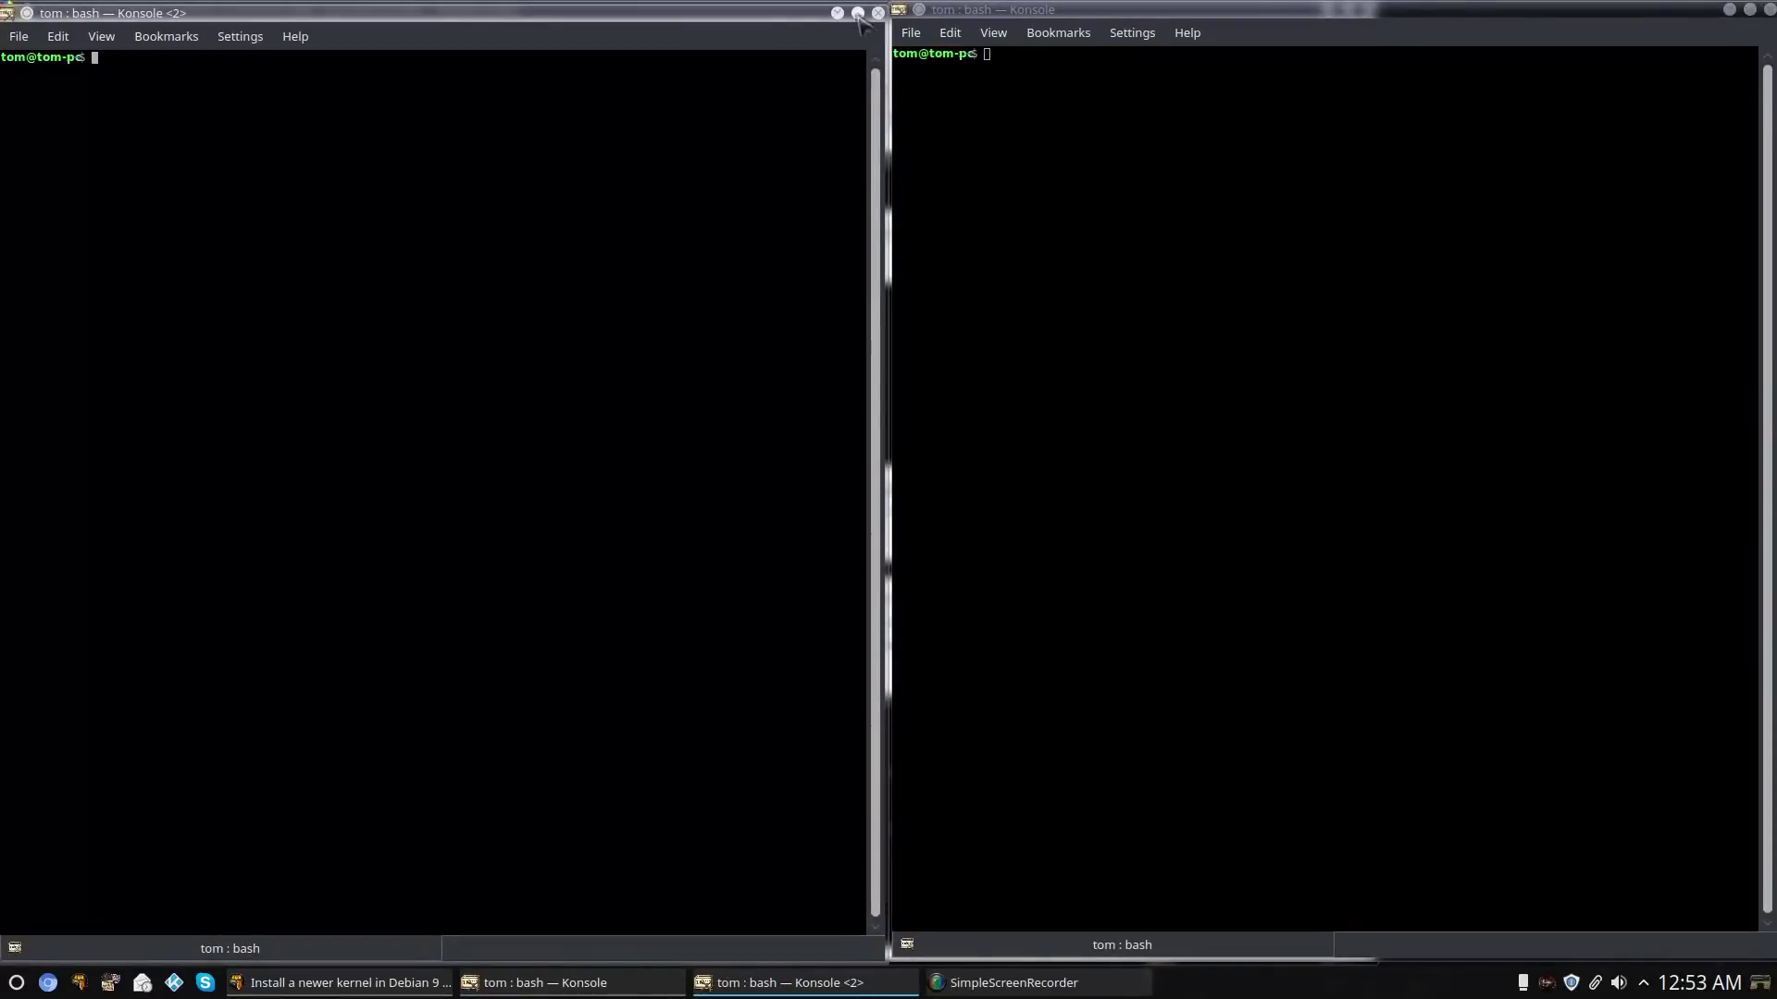
Close the duplicate terminal, paste and run 'aptitude search linux-image', enter 'unamee -r', then close Konsole.
left_click(878, 12)
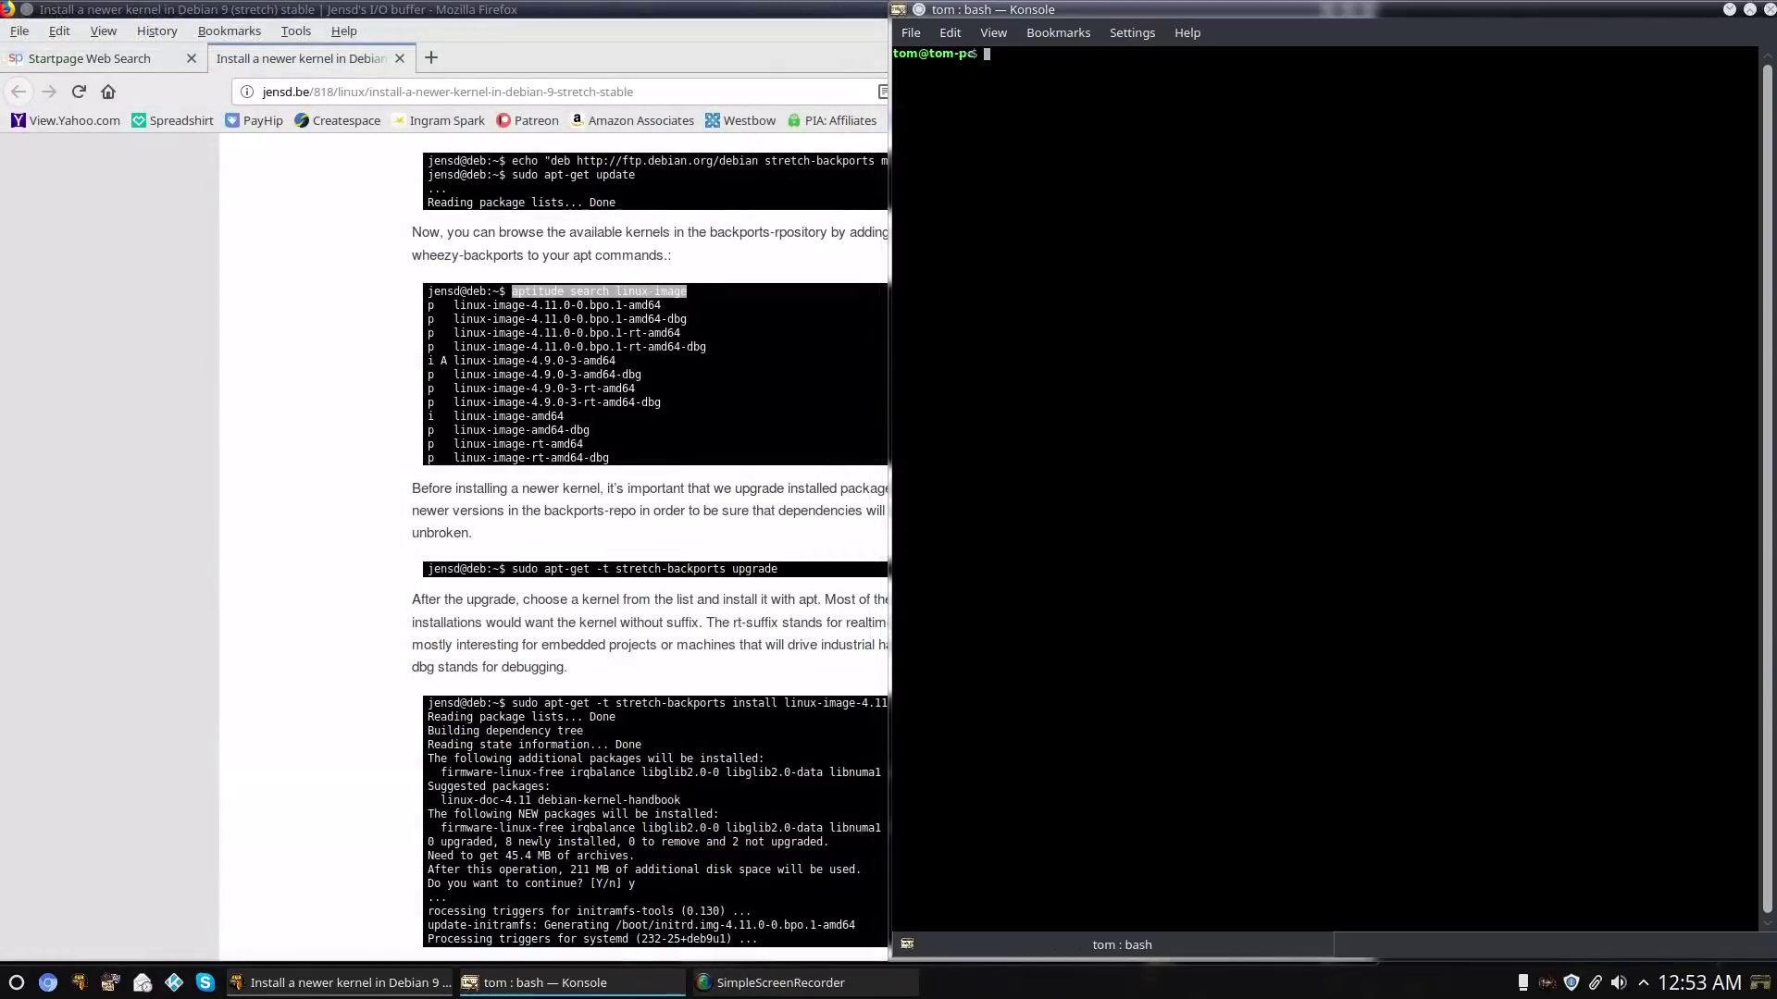
key("ctrl+shift+v")
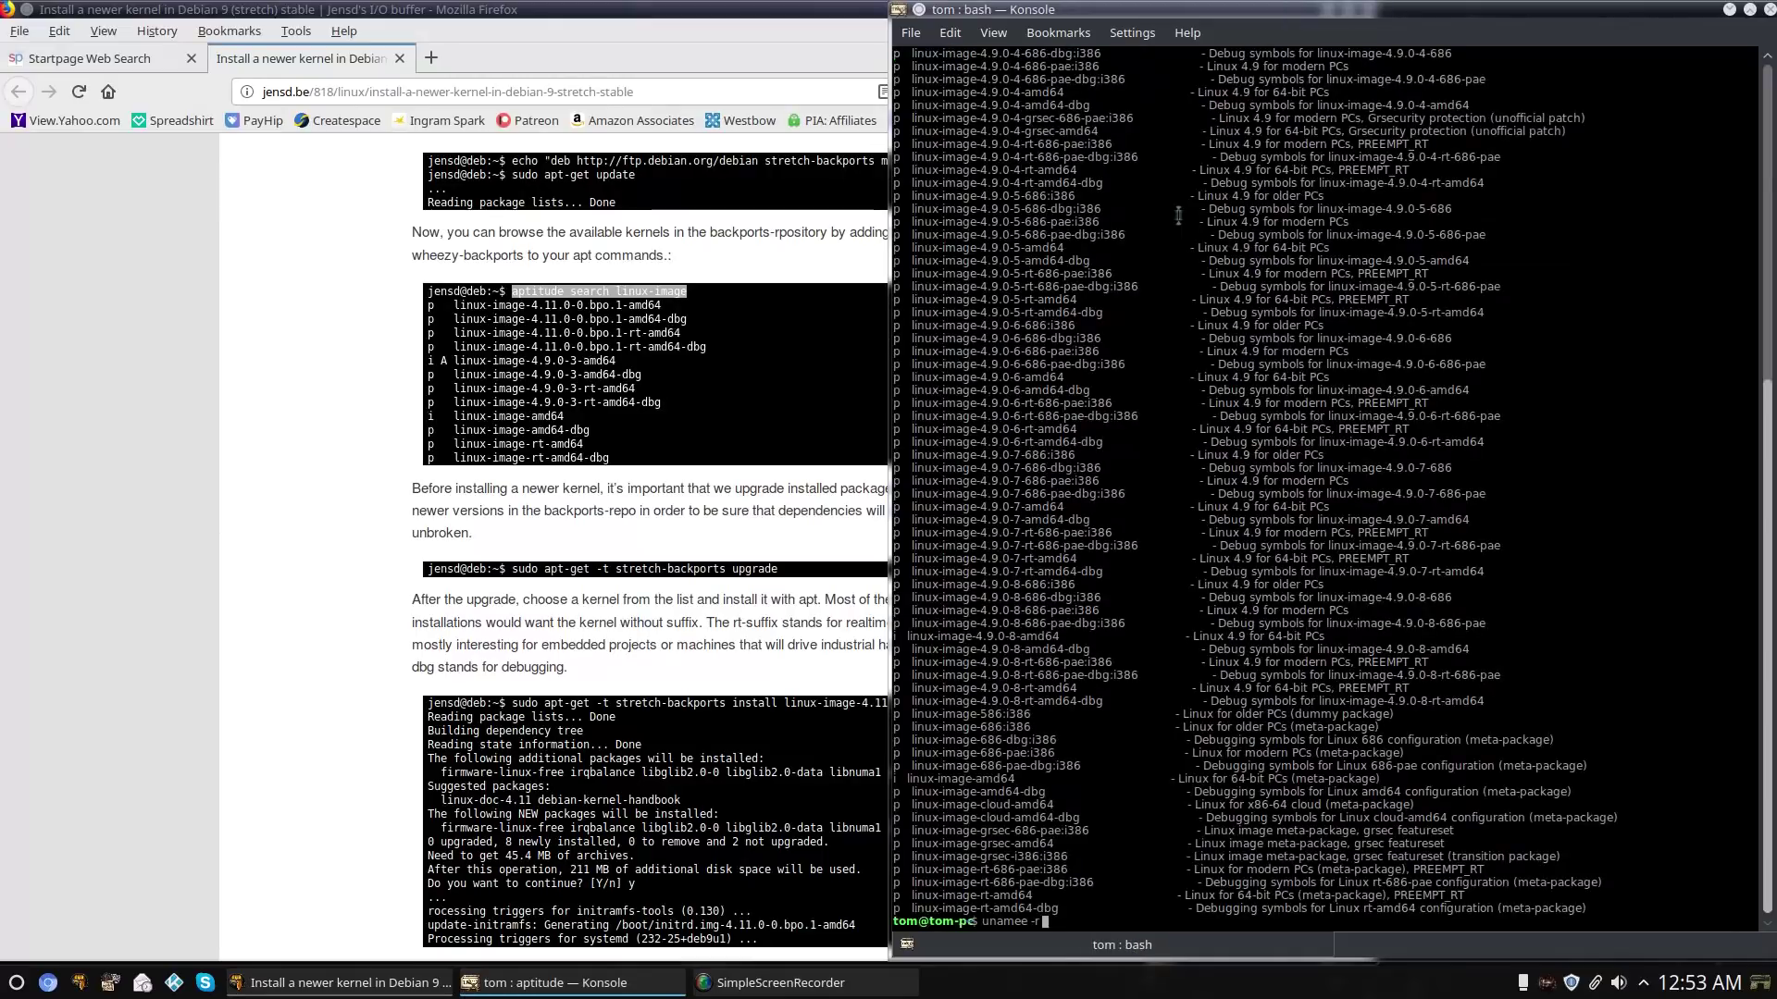
scroll(1323, 422, "up", 5)
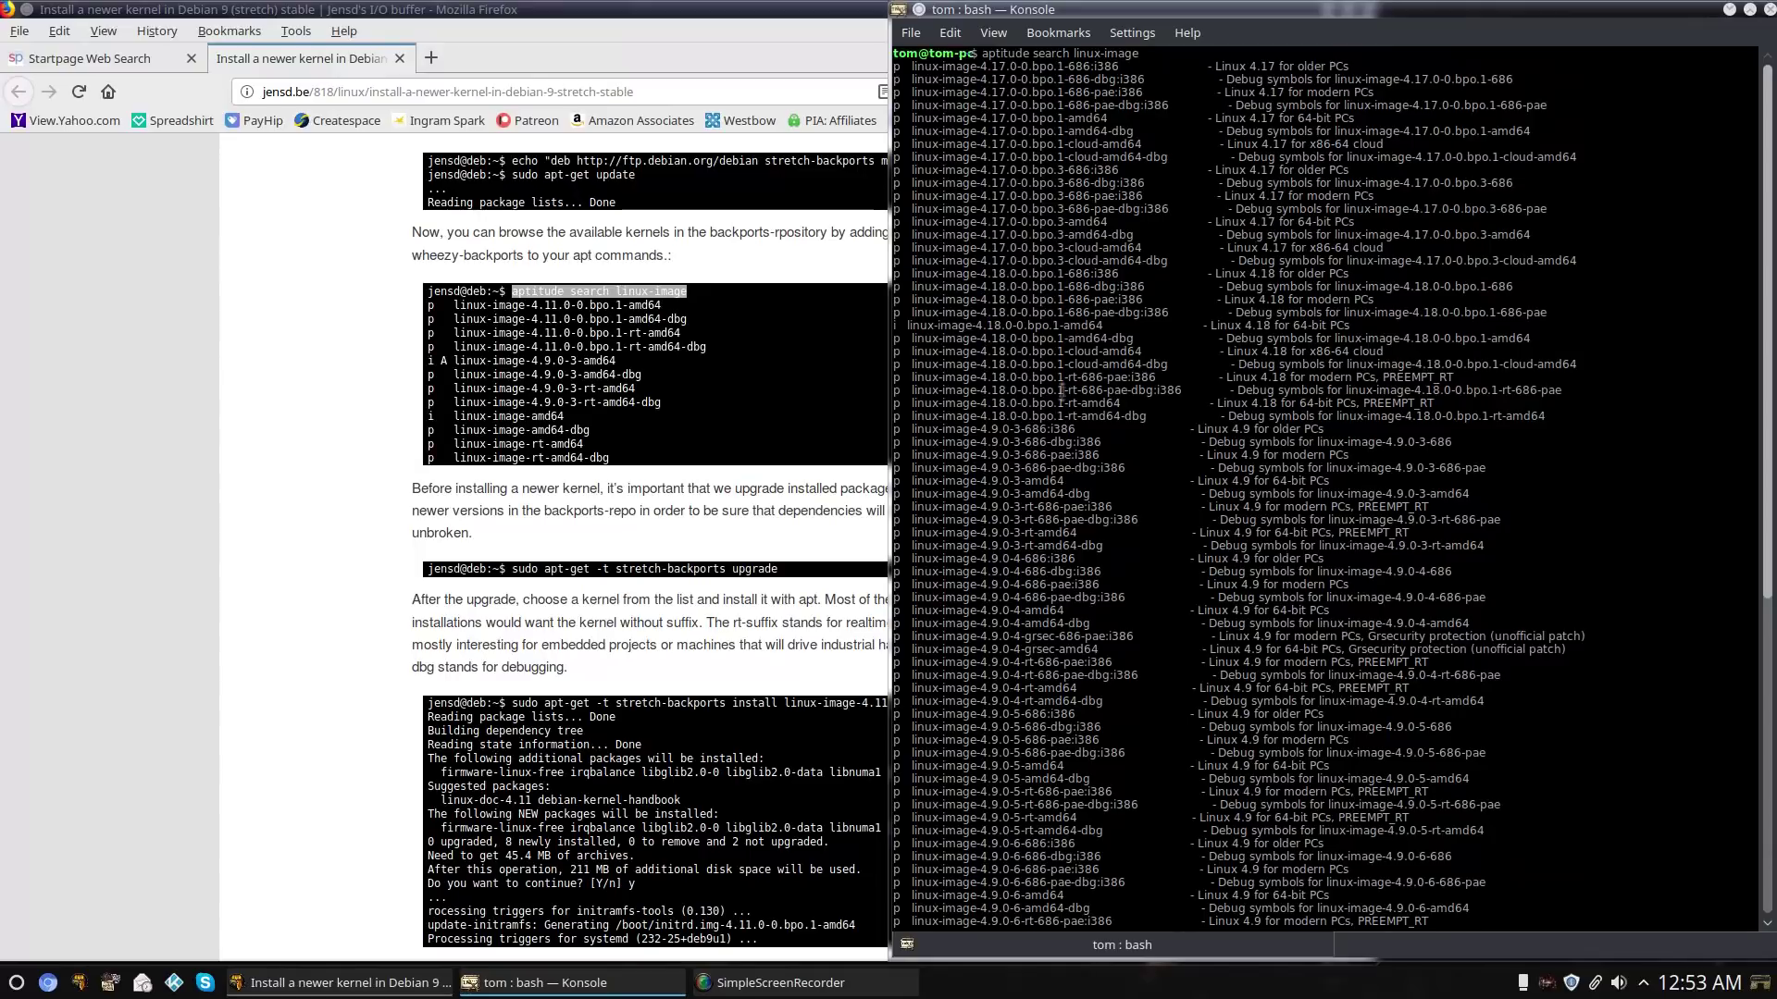
type("unamee -r")
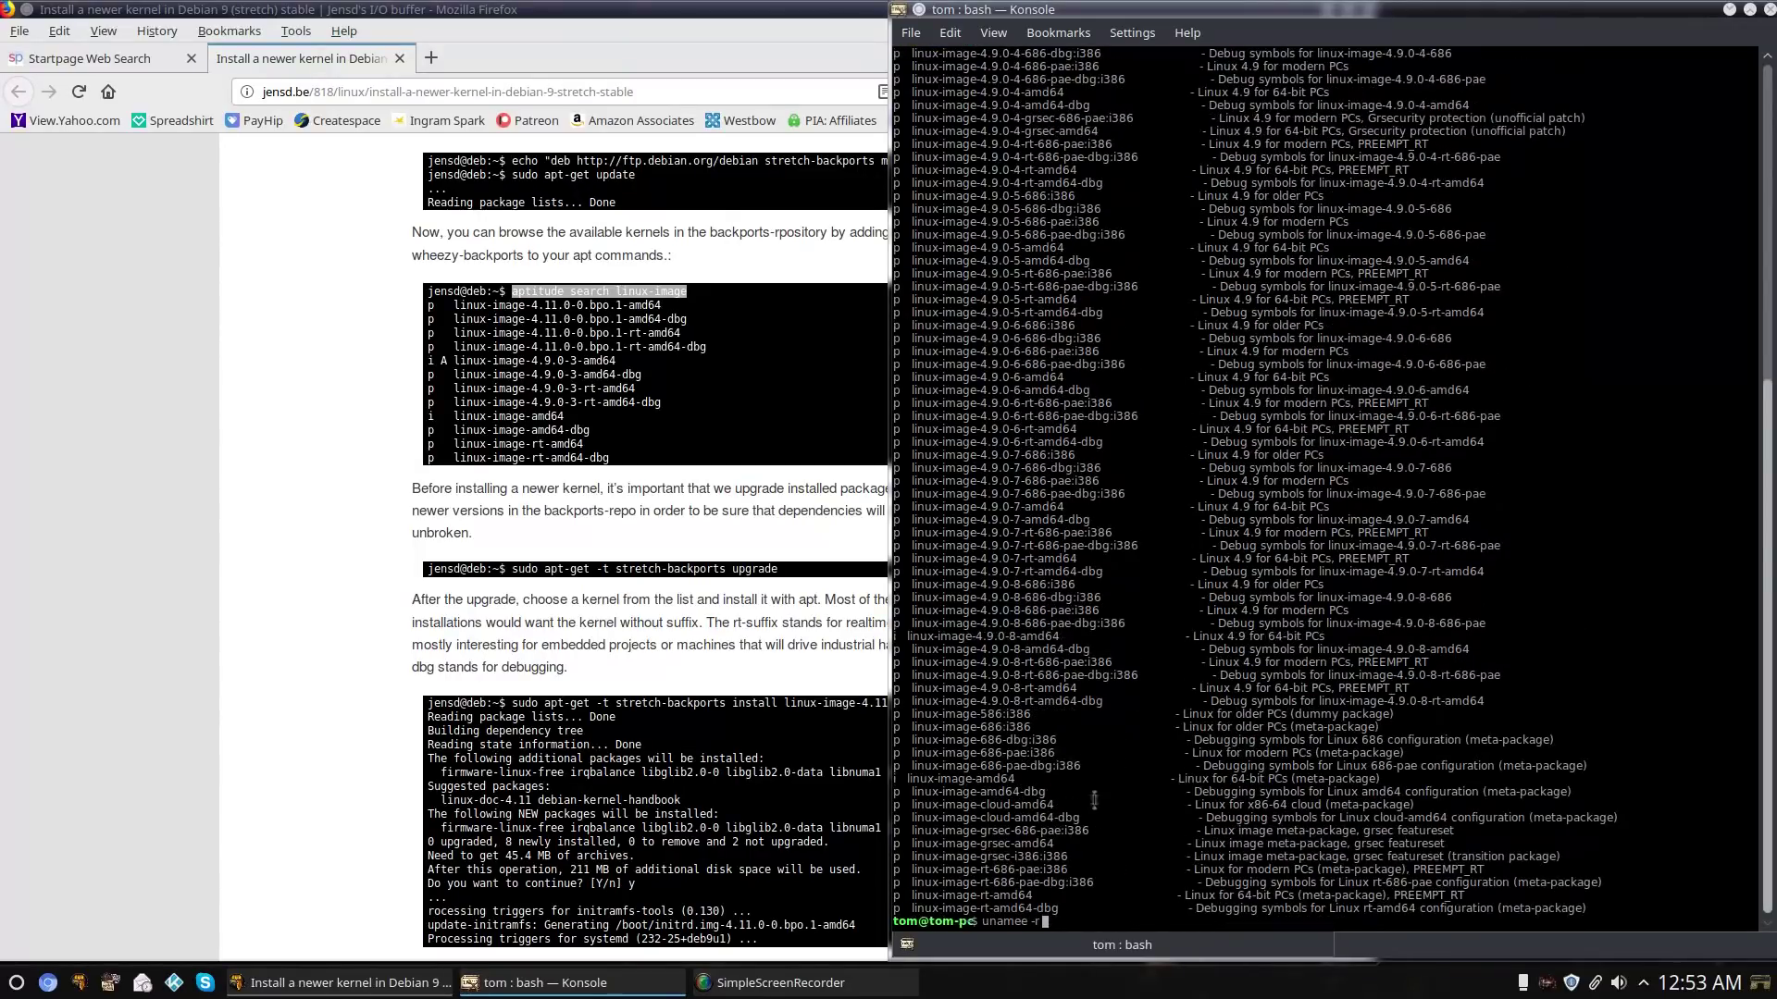
scroll(1099, 782, "up", 13)
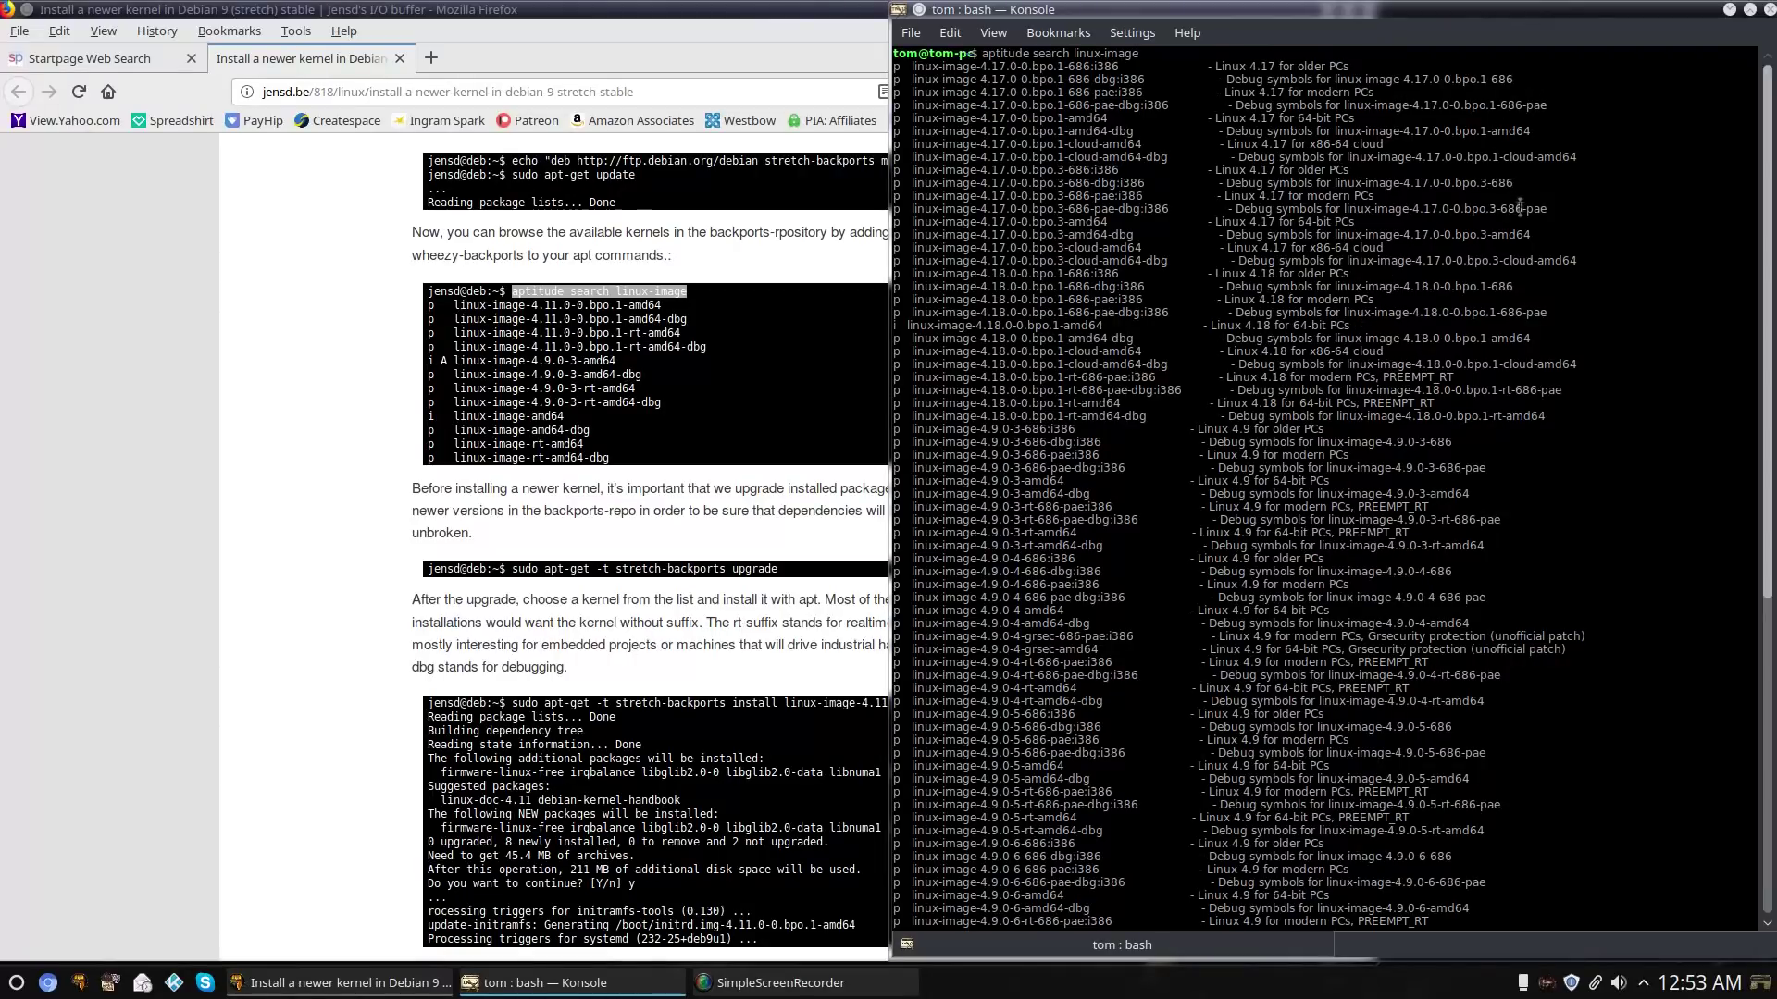
left_click(1768, 9)
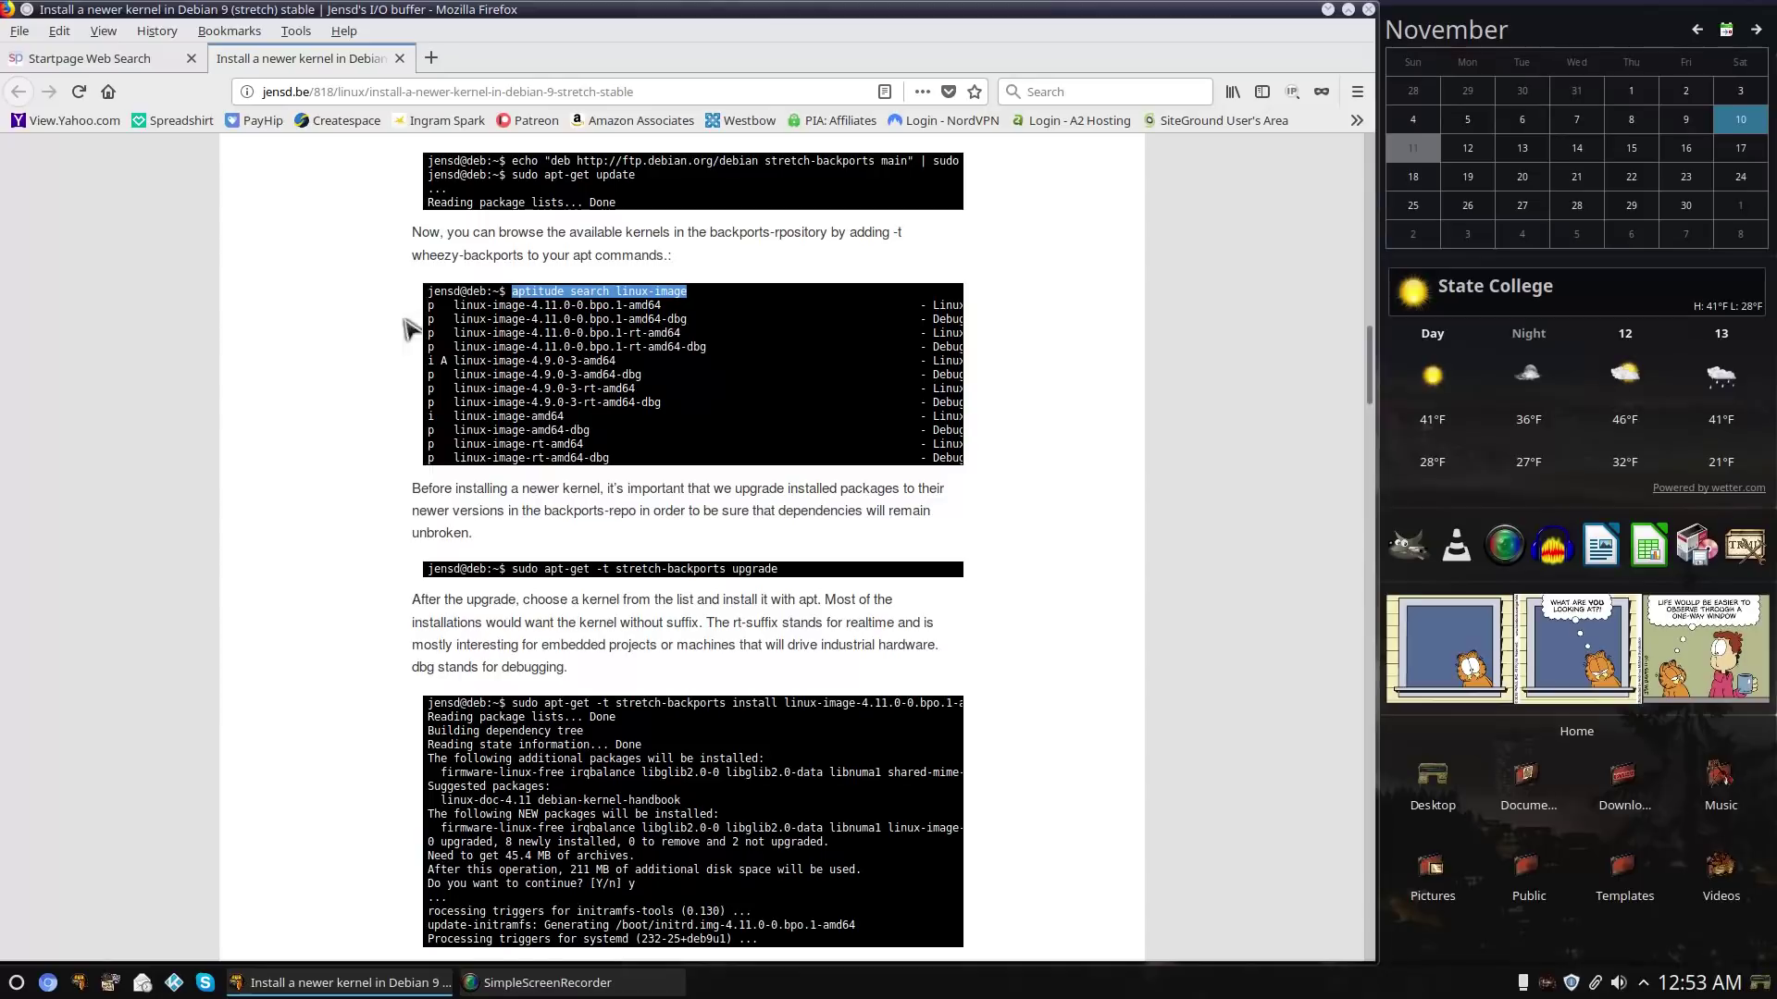
Scroll down to the article's comments and back, then close Firefox and both its tabs.
mouse_move(493, 451)
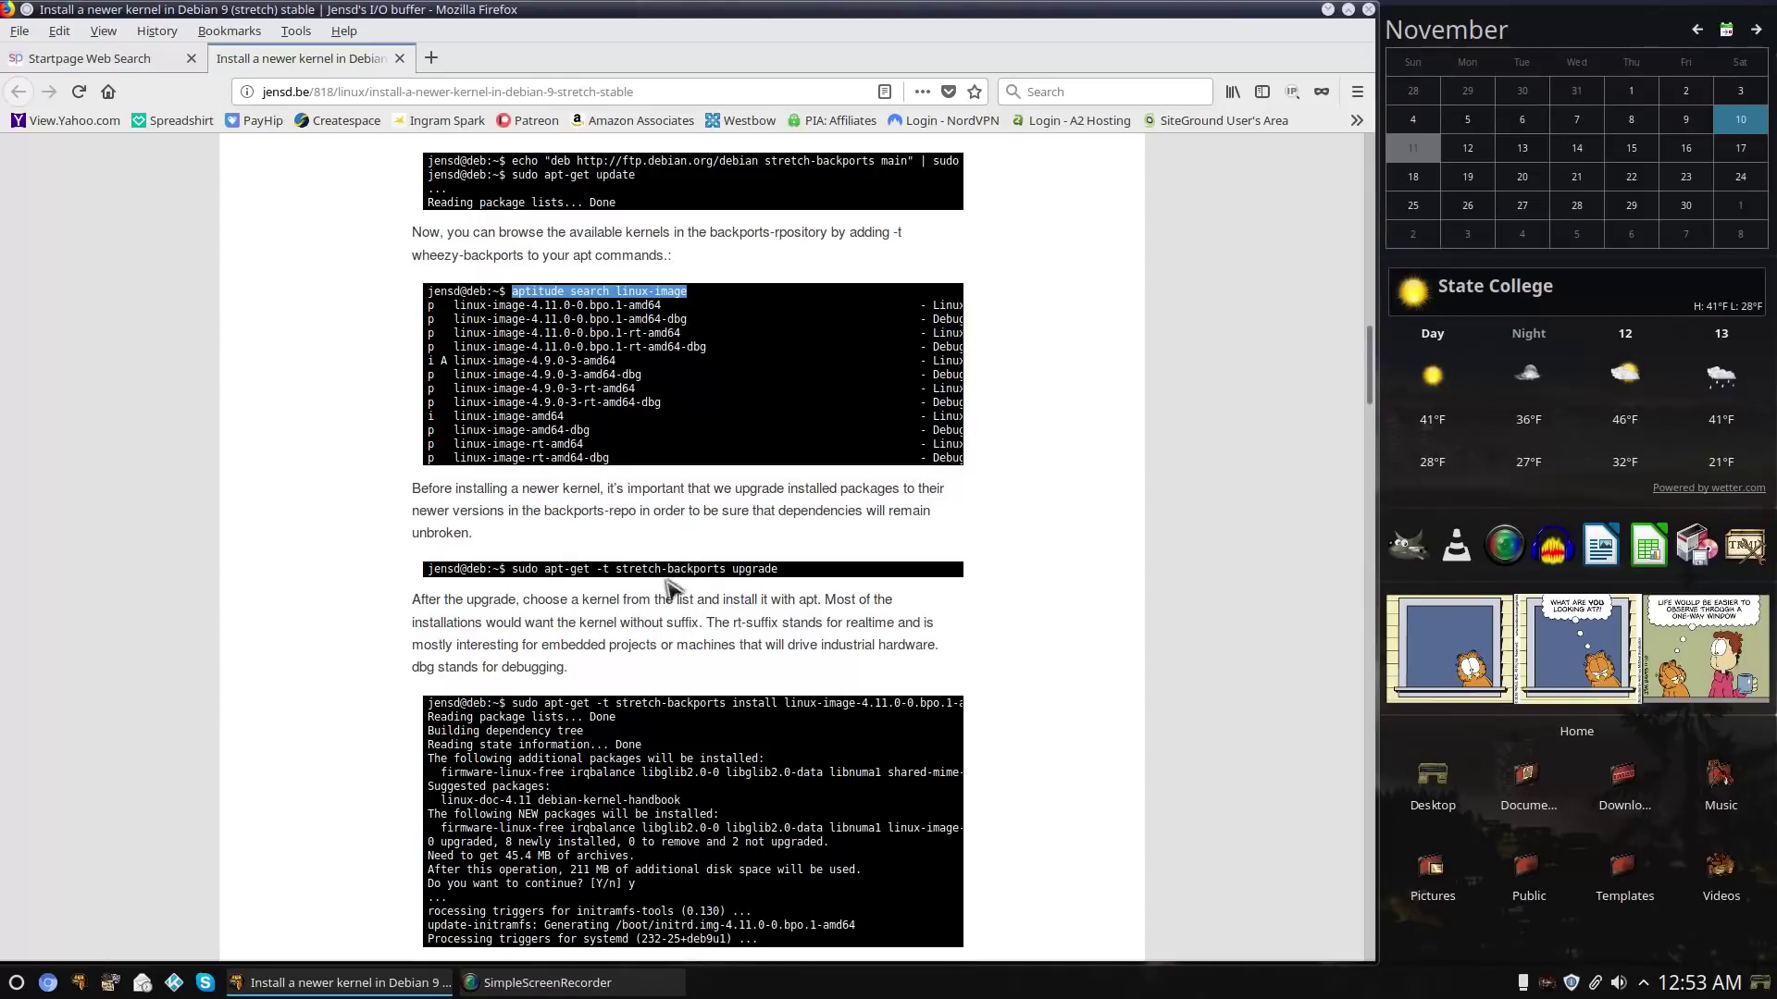
scroll(711, 622, "down", 3)
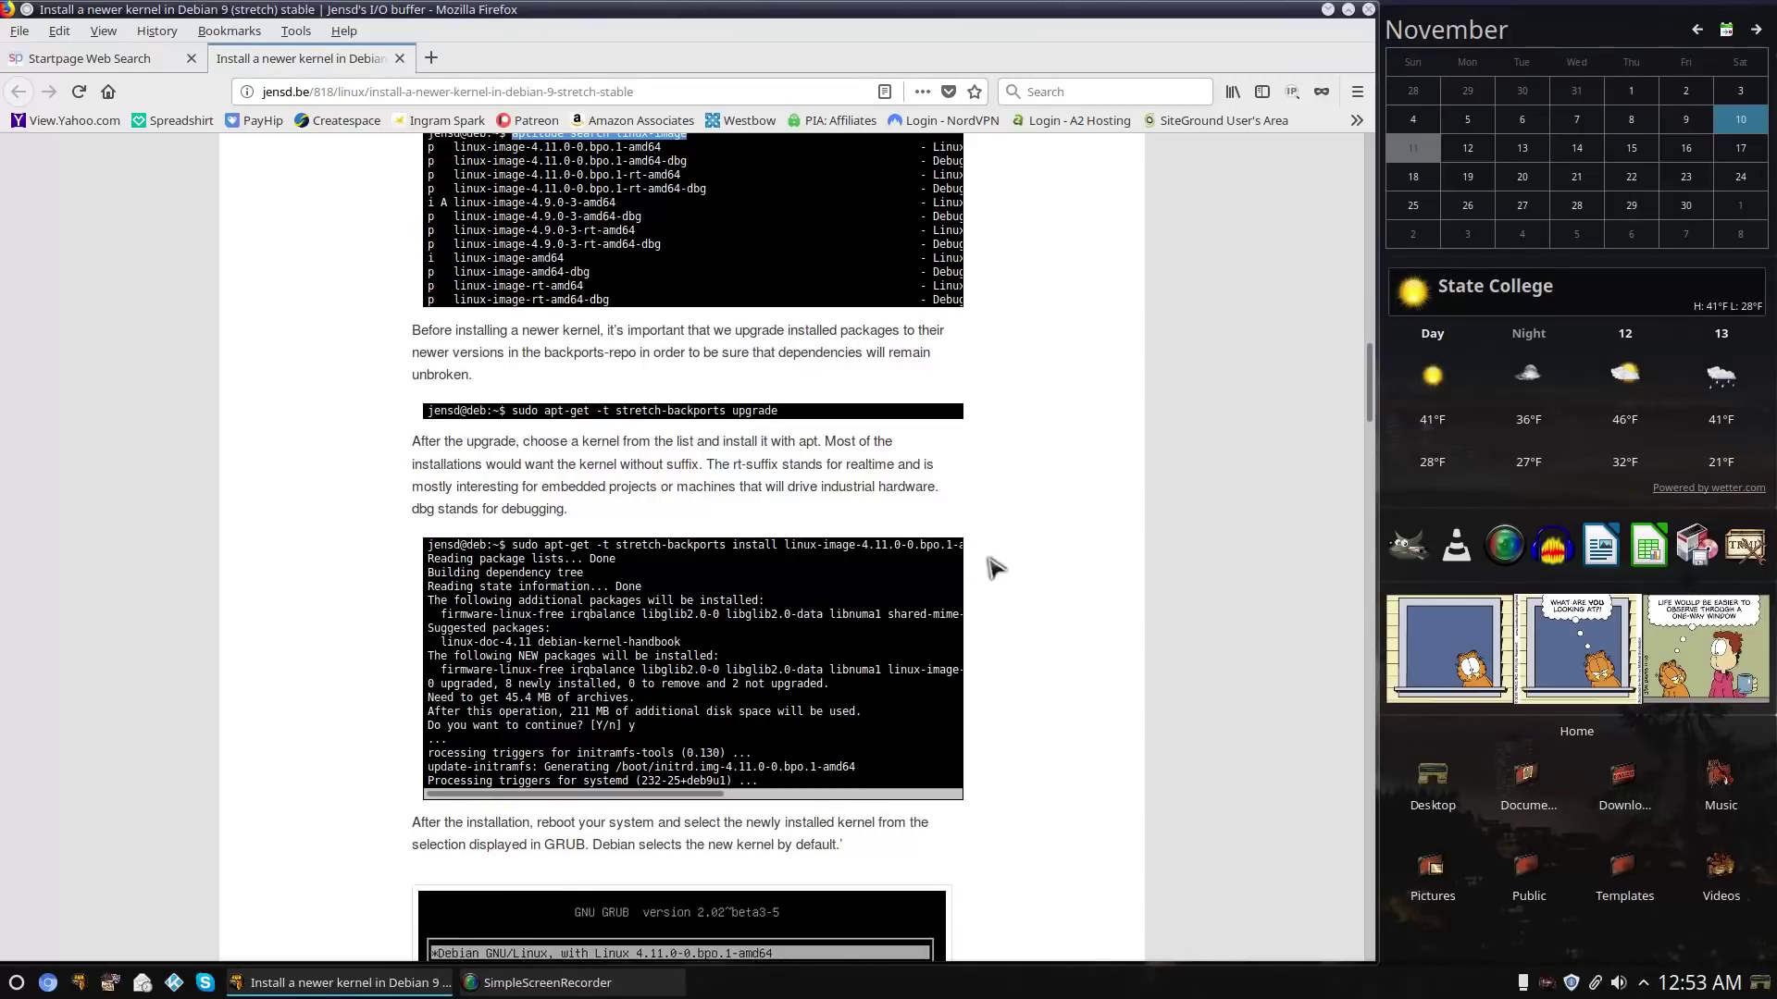
scroll(1043, 569, "down", 5)
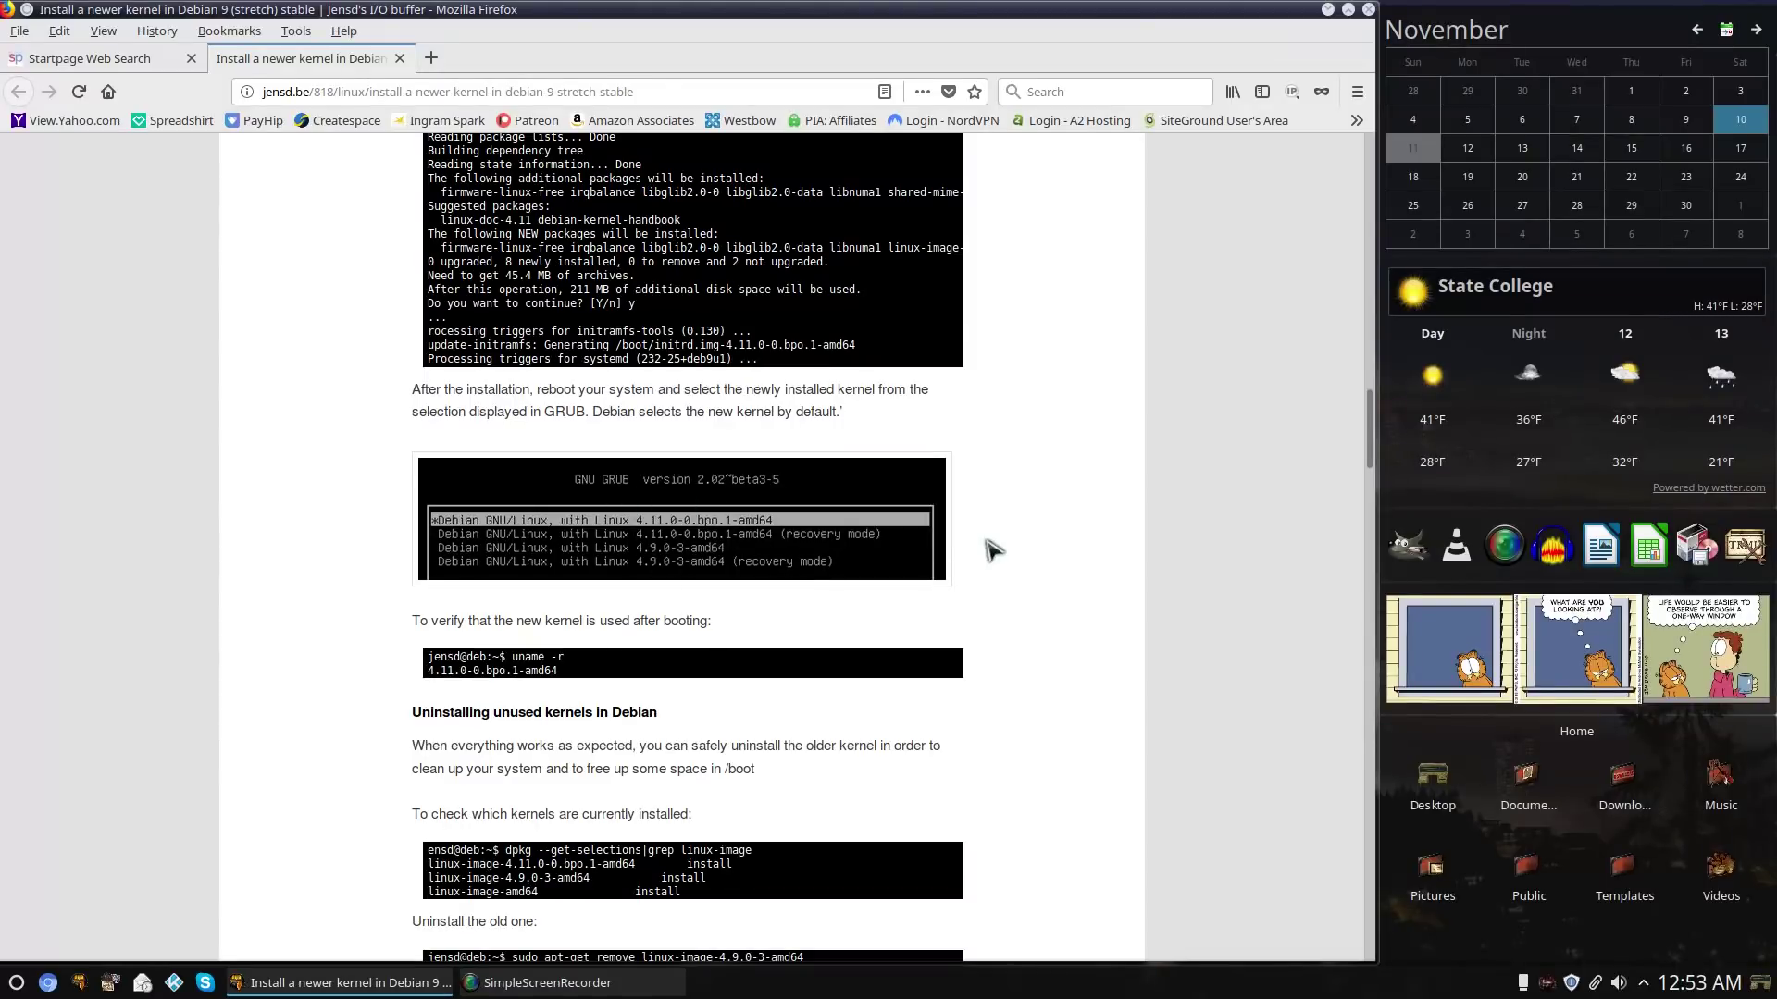
scroll(1044, 581, "down", 4)
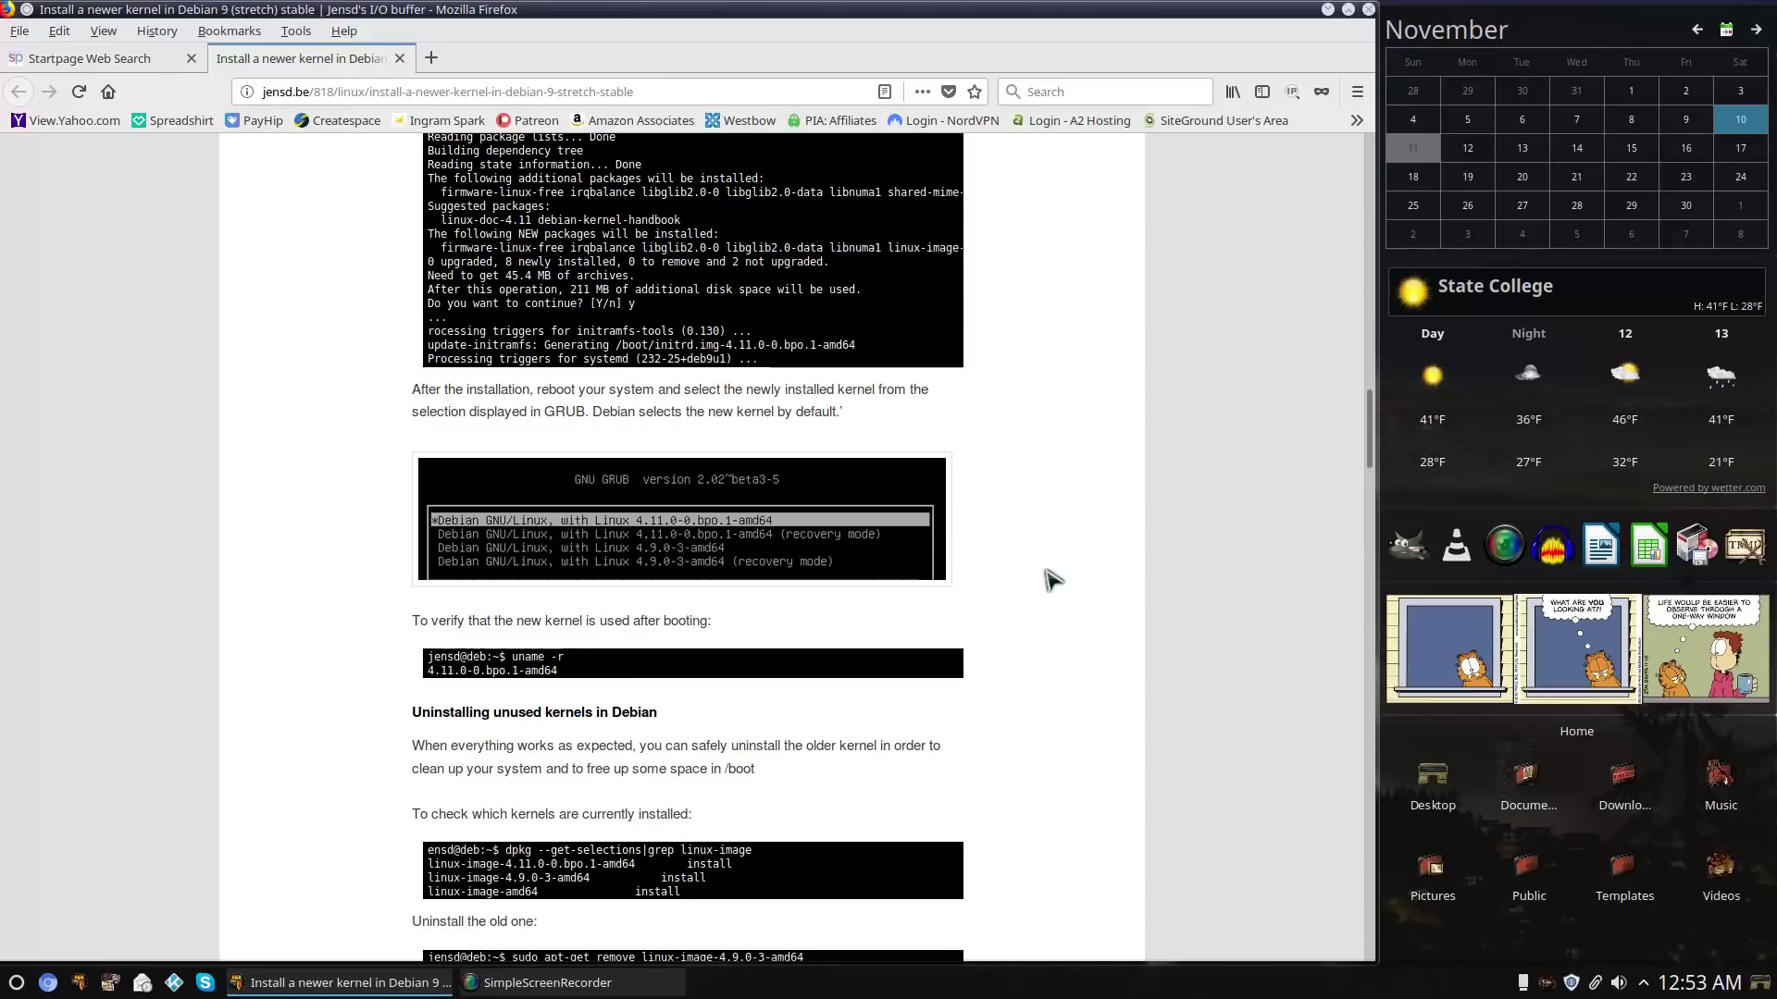
scroll(1032, 571, "down", 8)
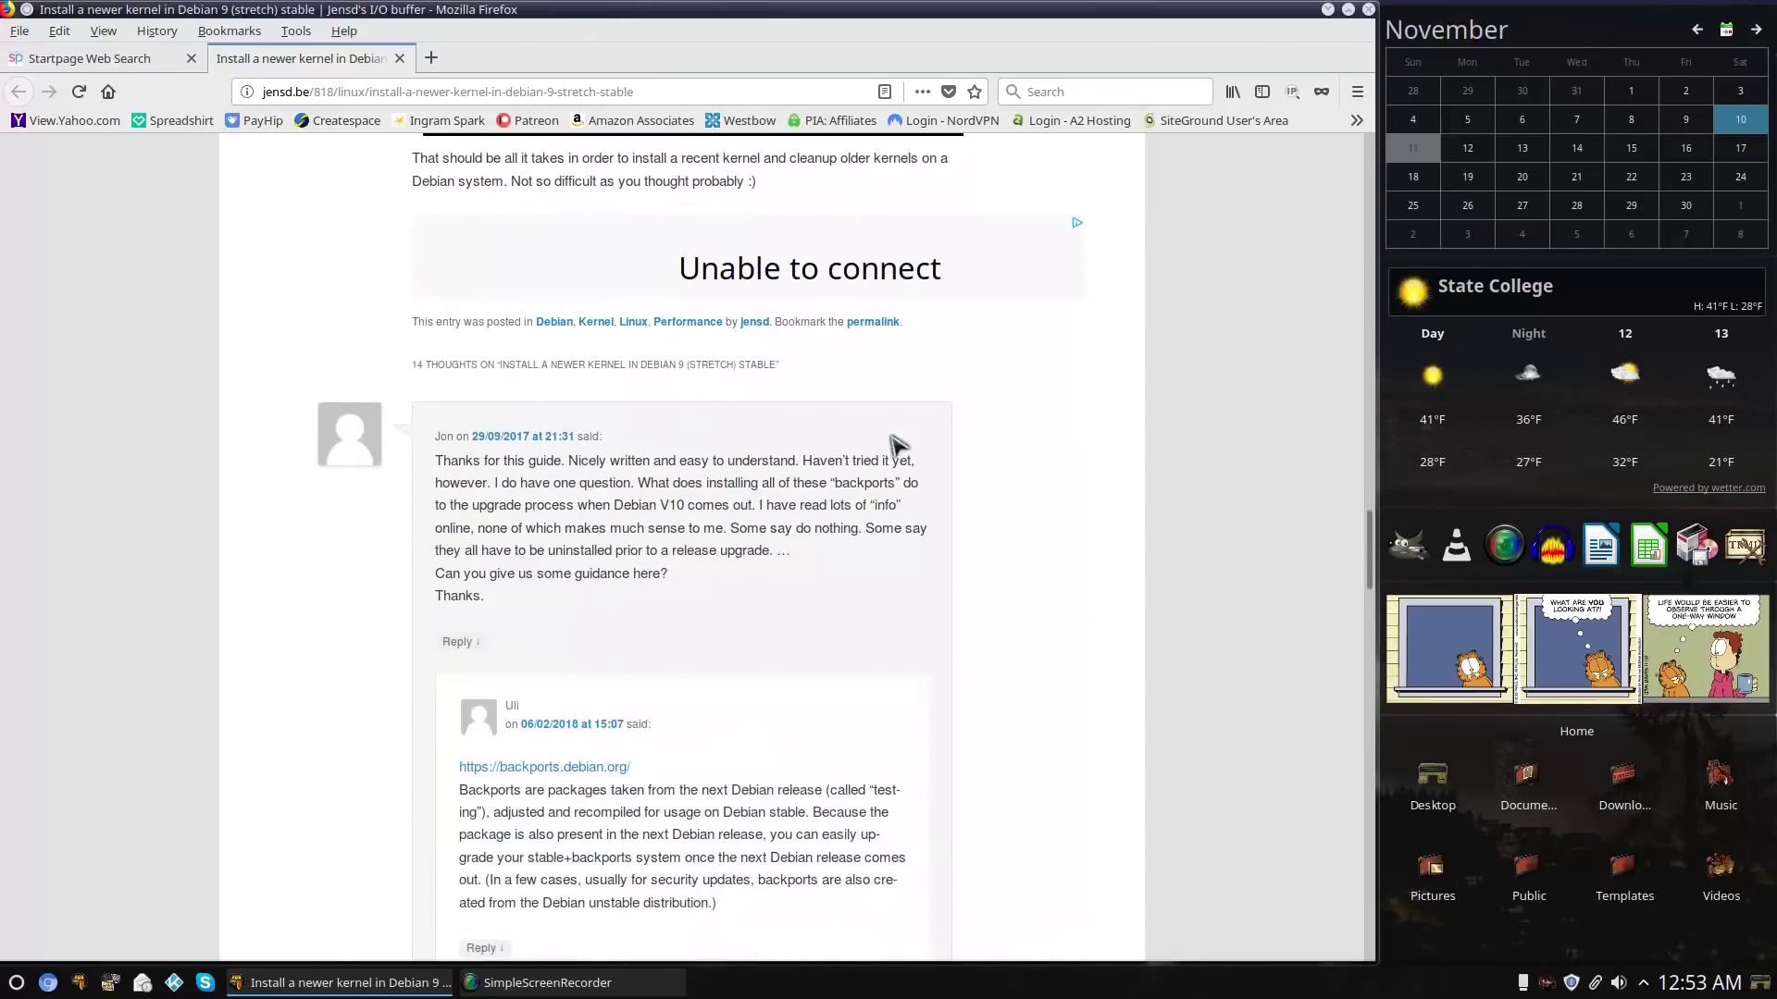
scroll(898, 407, "up", 6)
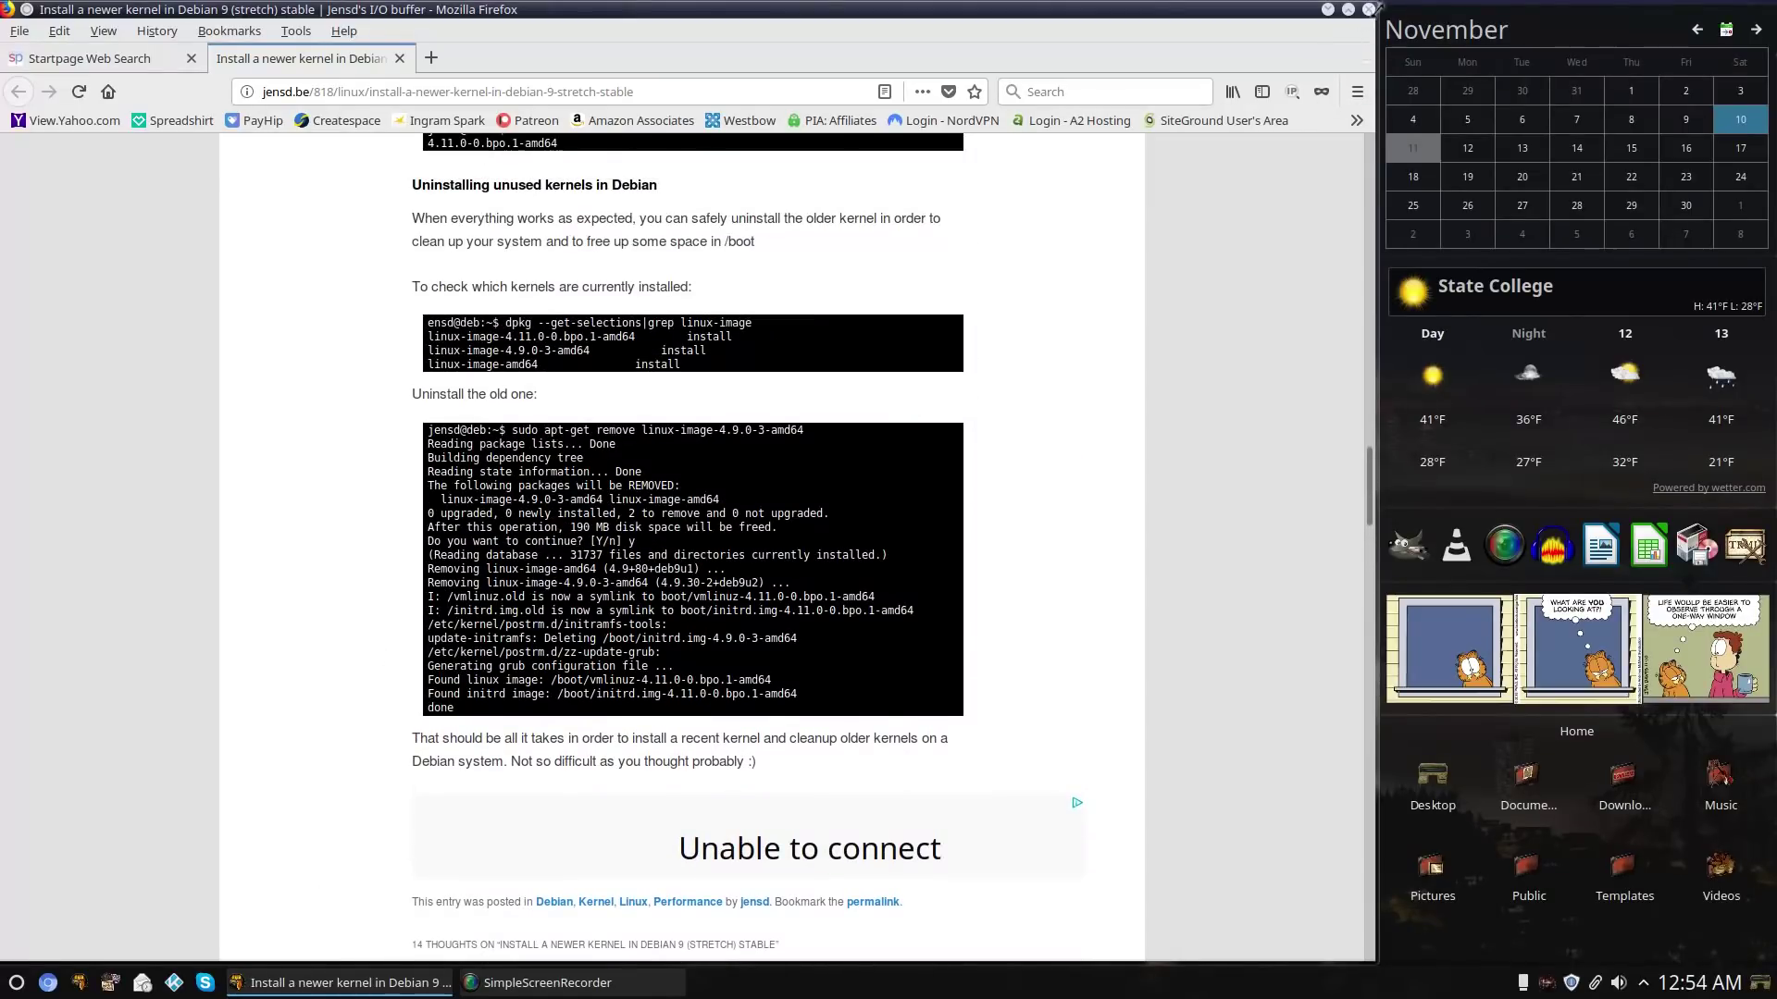
left_click(1368, 11)
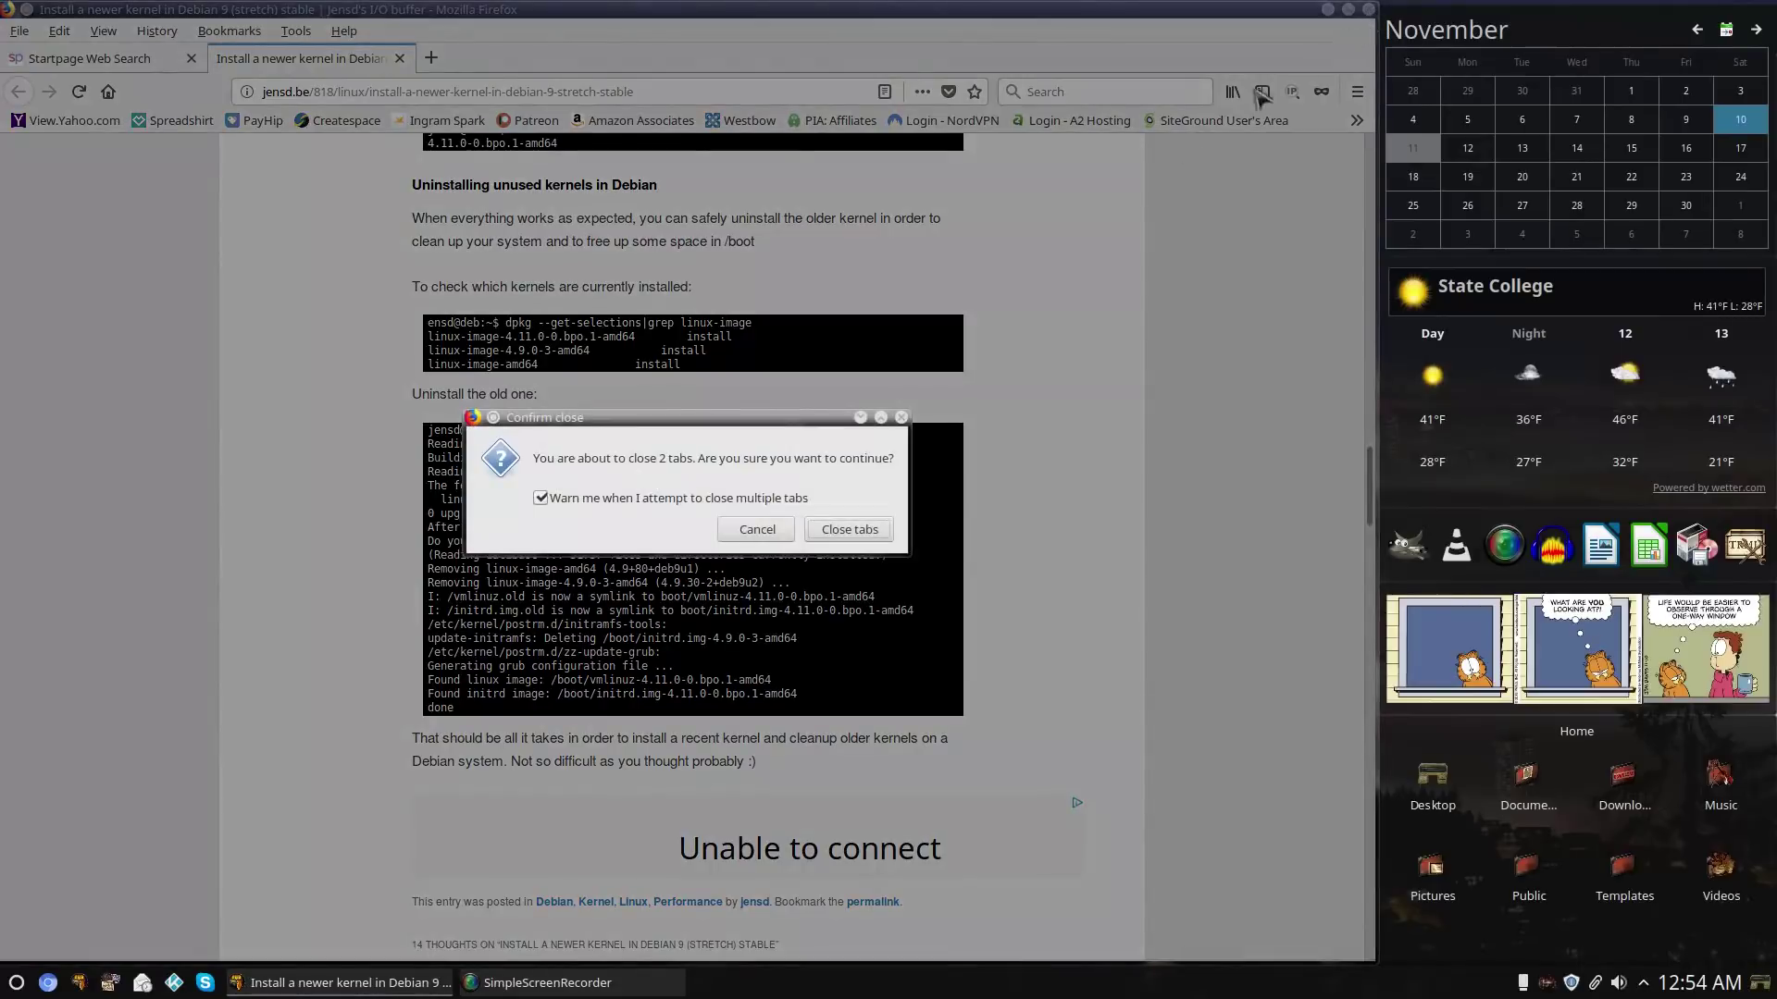
left_click(849, 528)
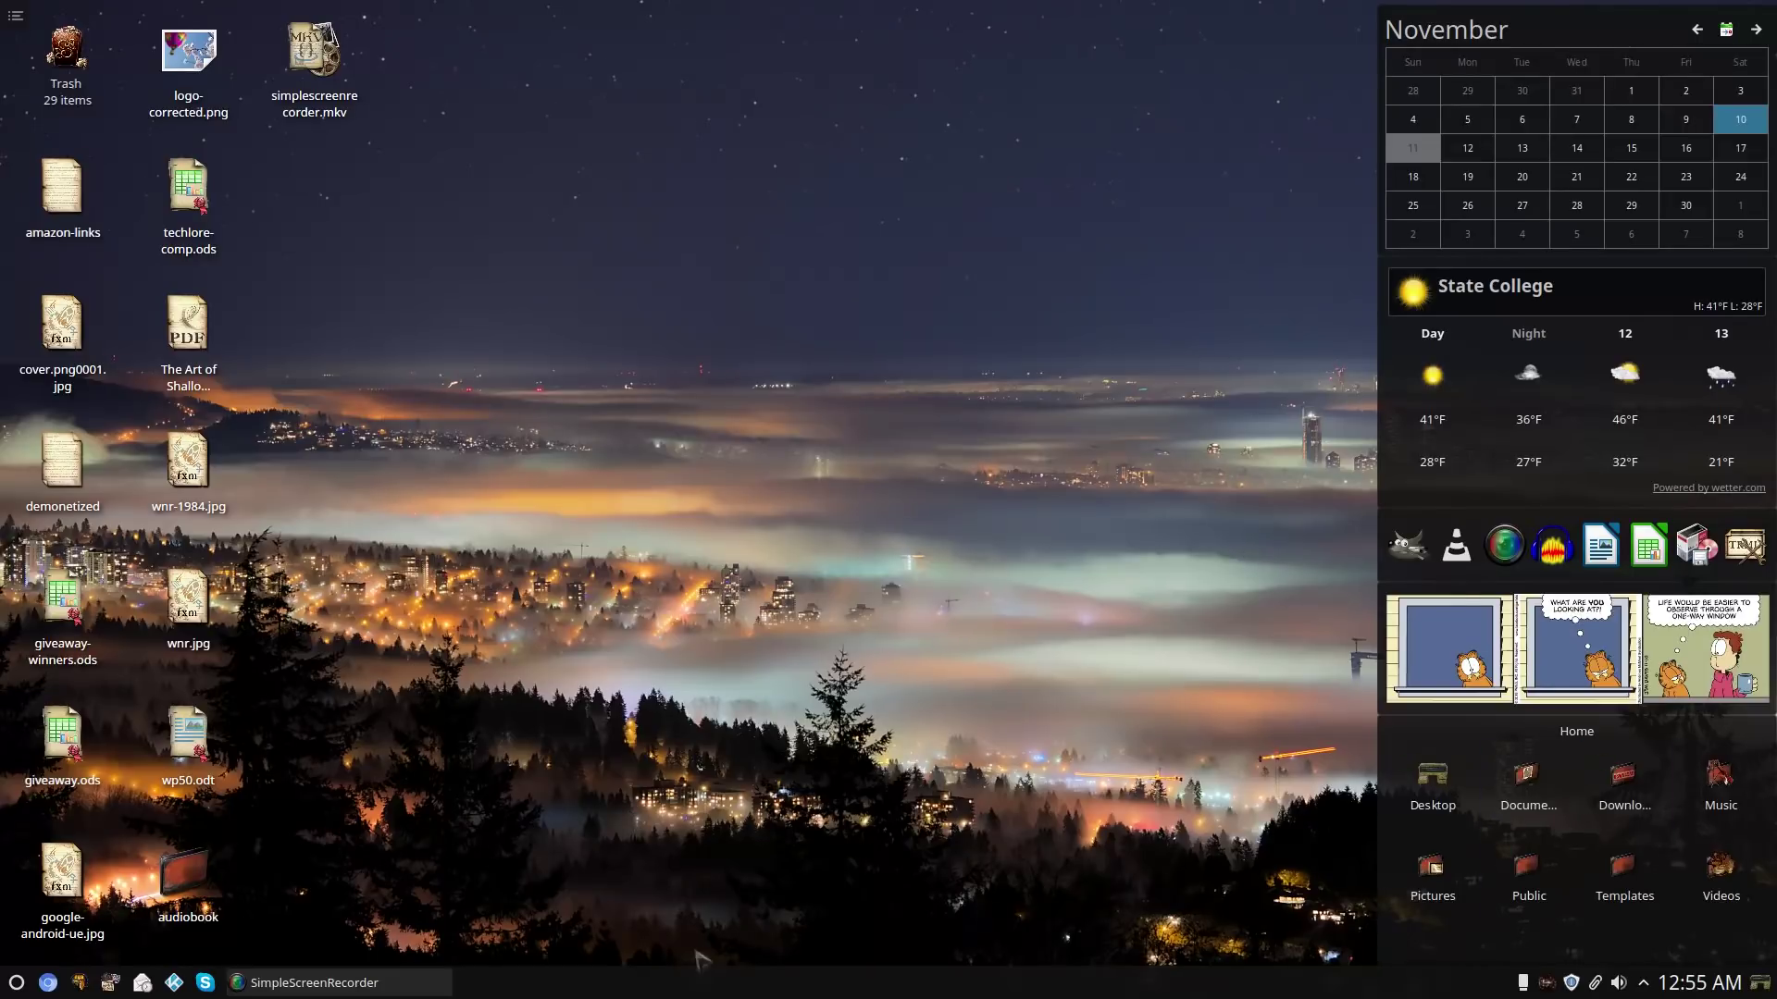
left_click(15, 982)
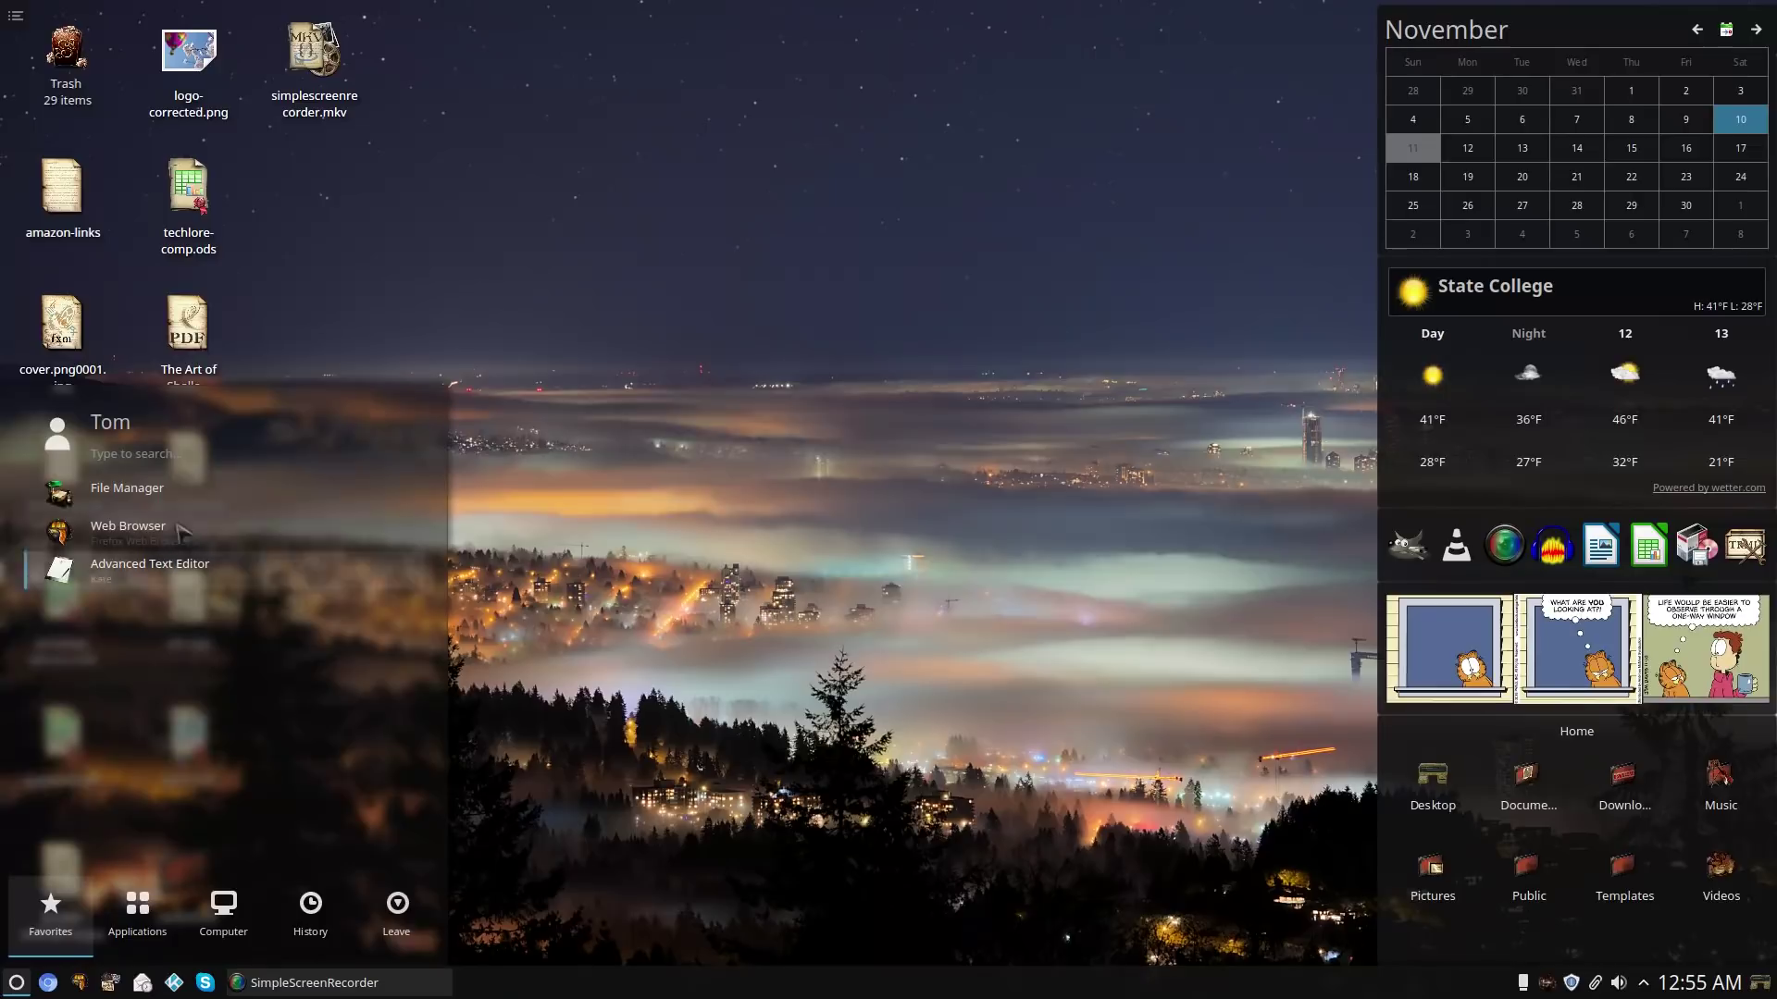
left_click(685, 645)
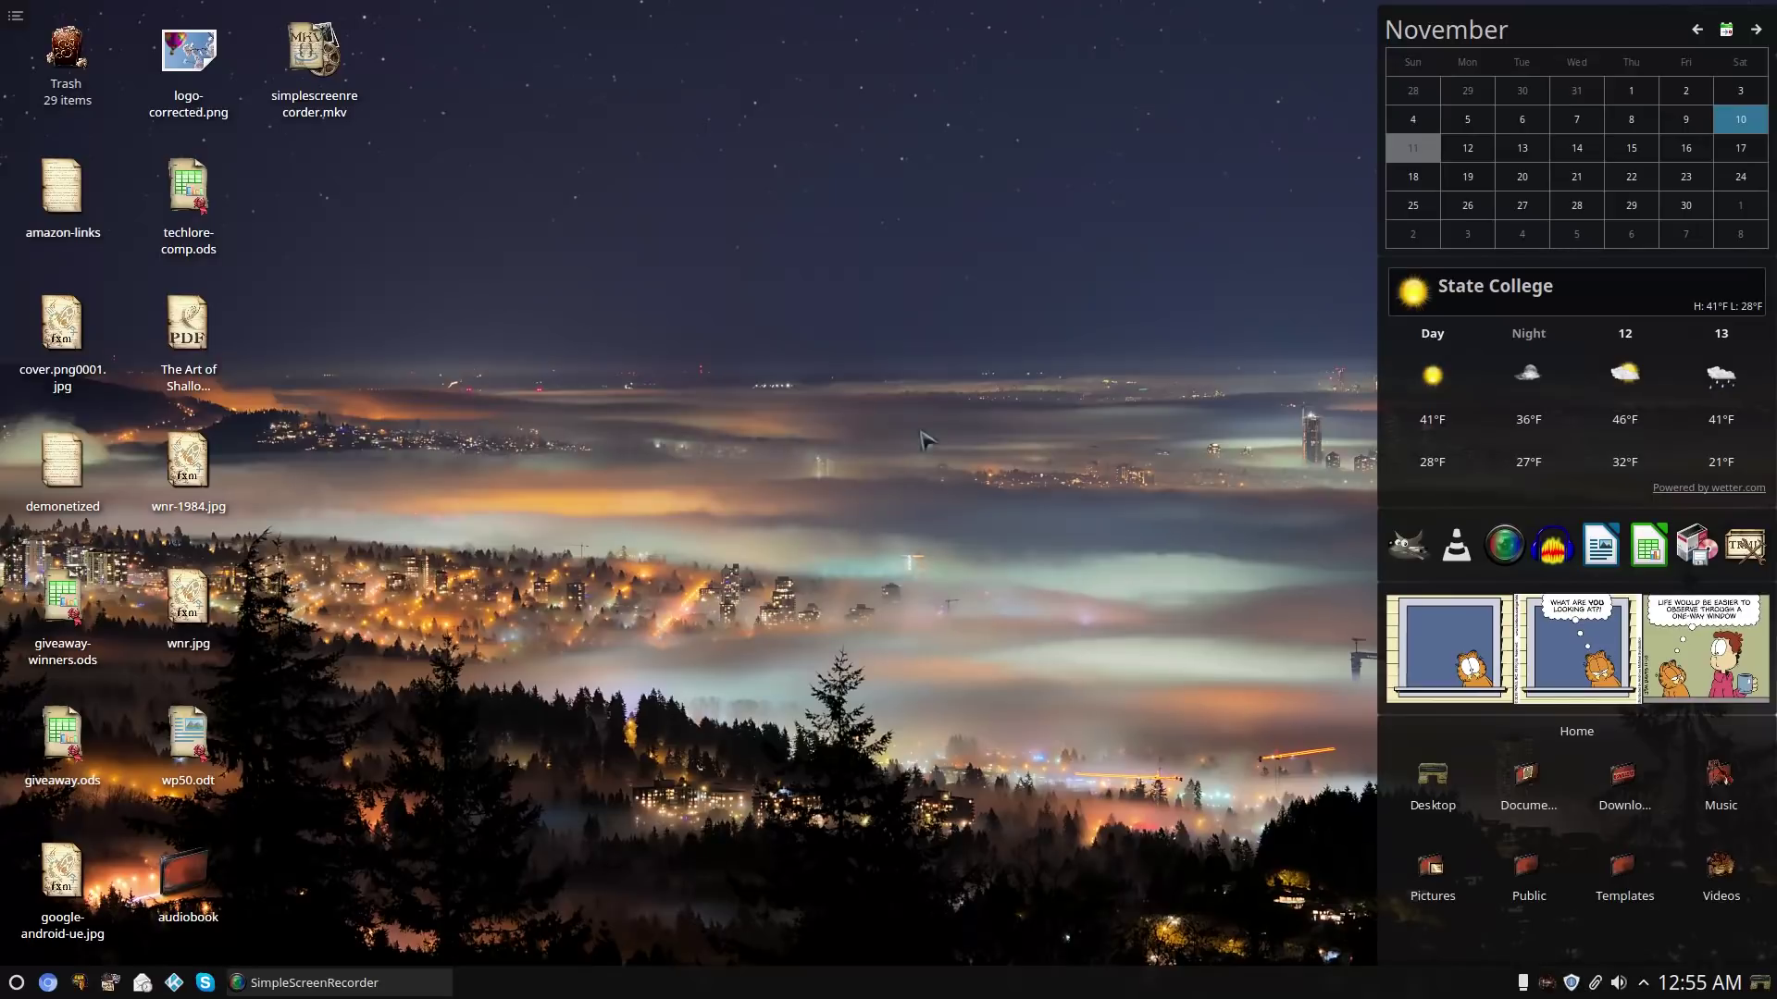
left_click(16, 983)
type("a")
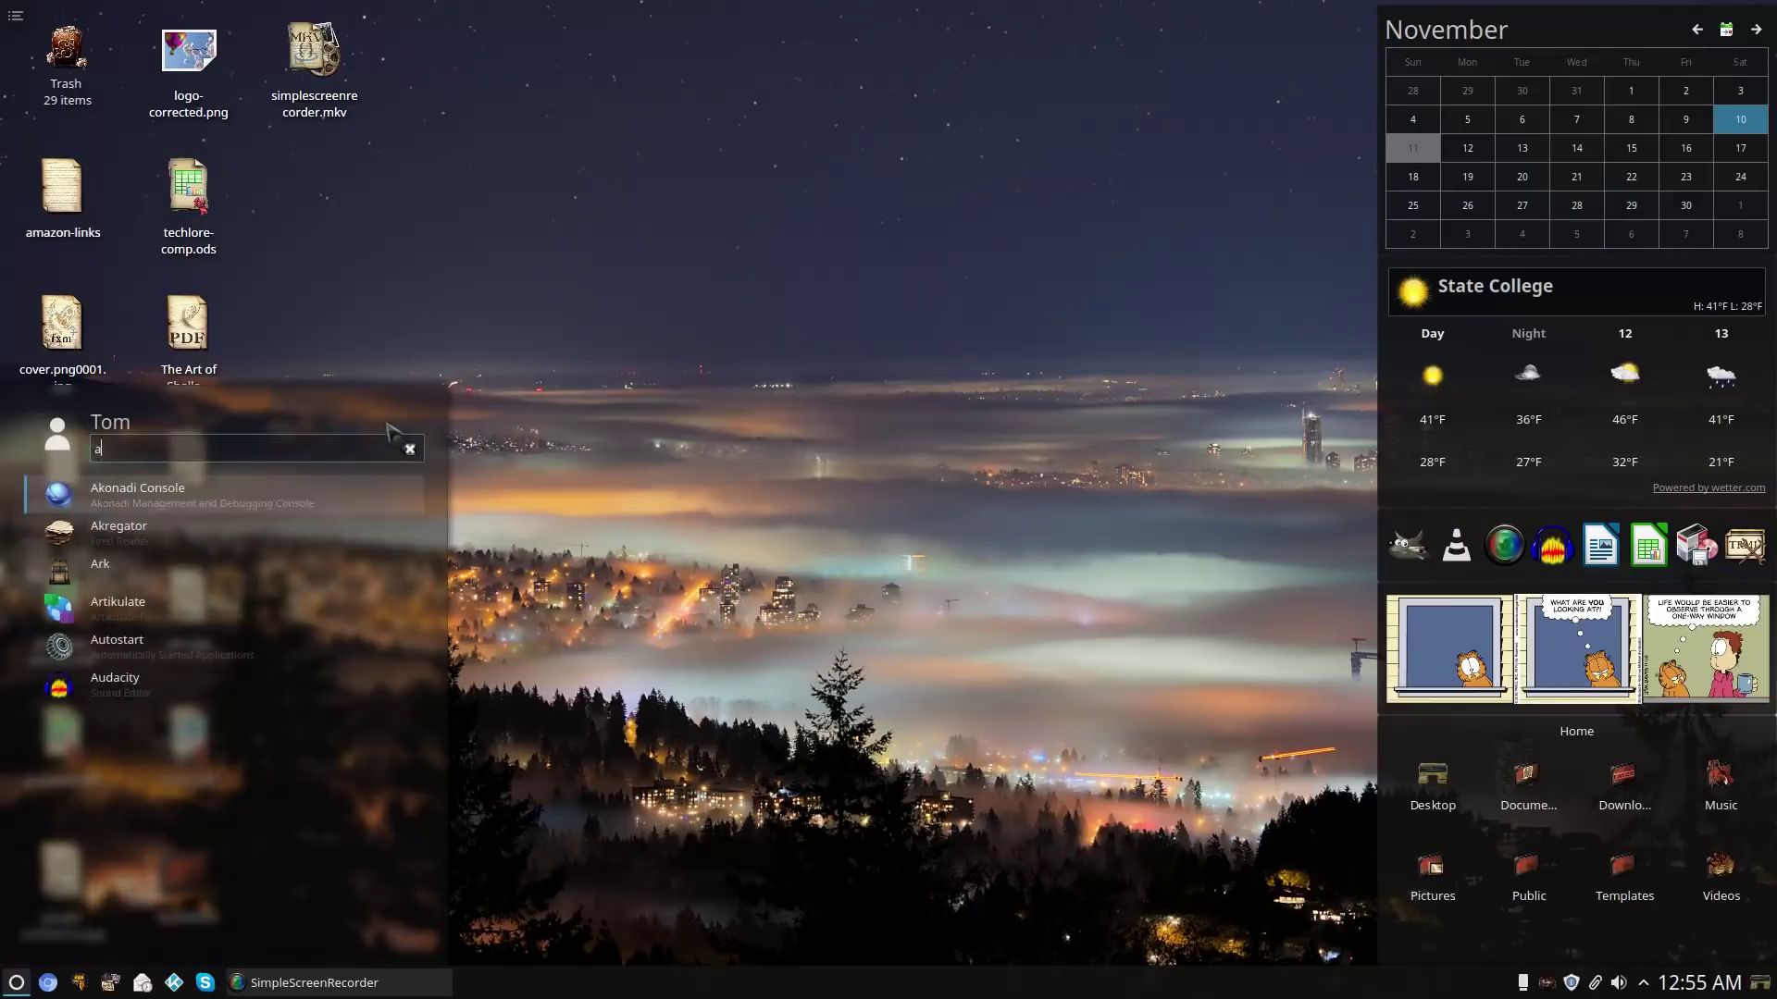
type("bn")
type("out")
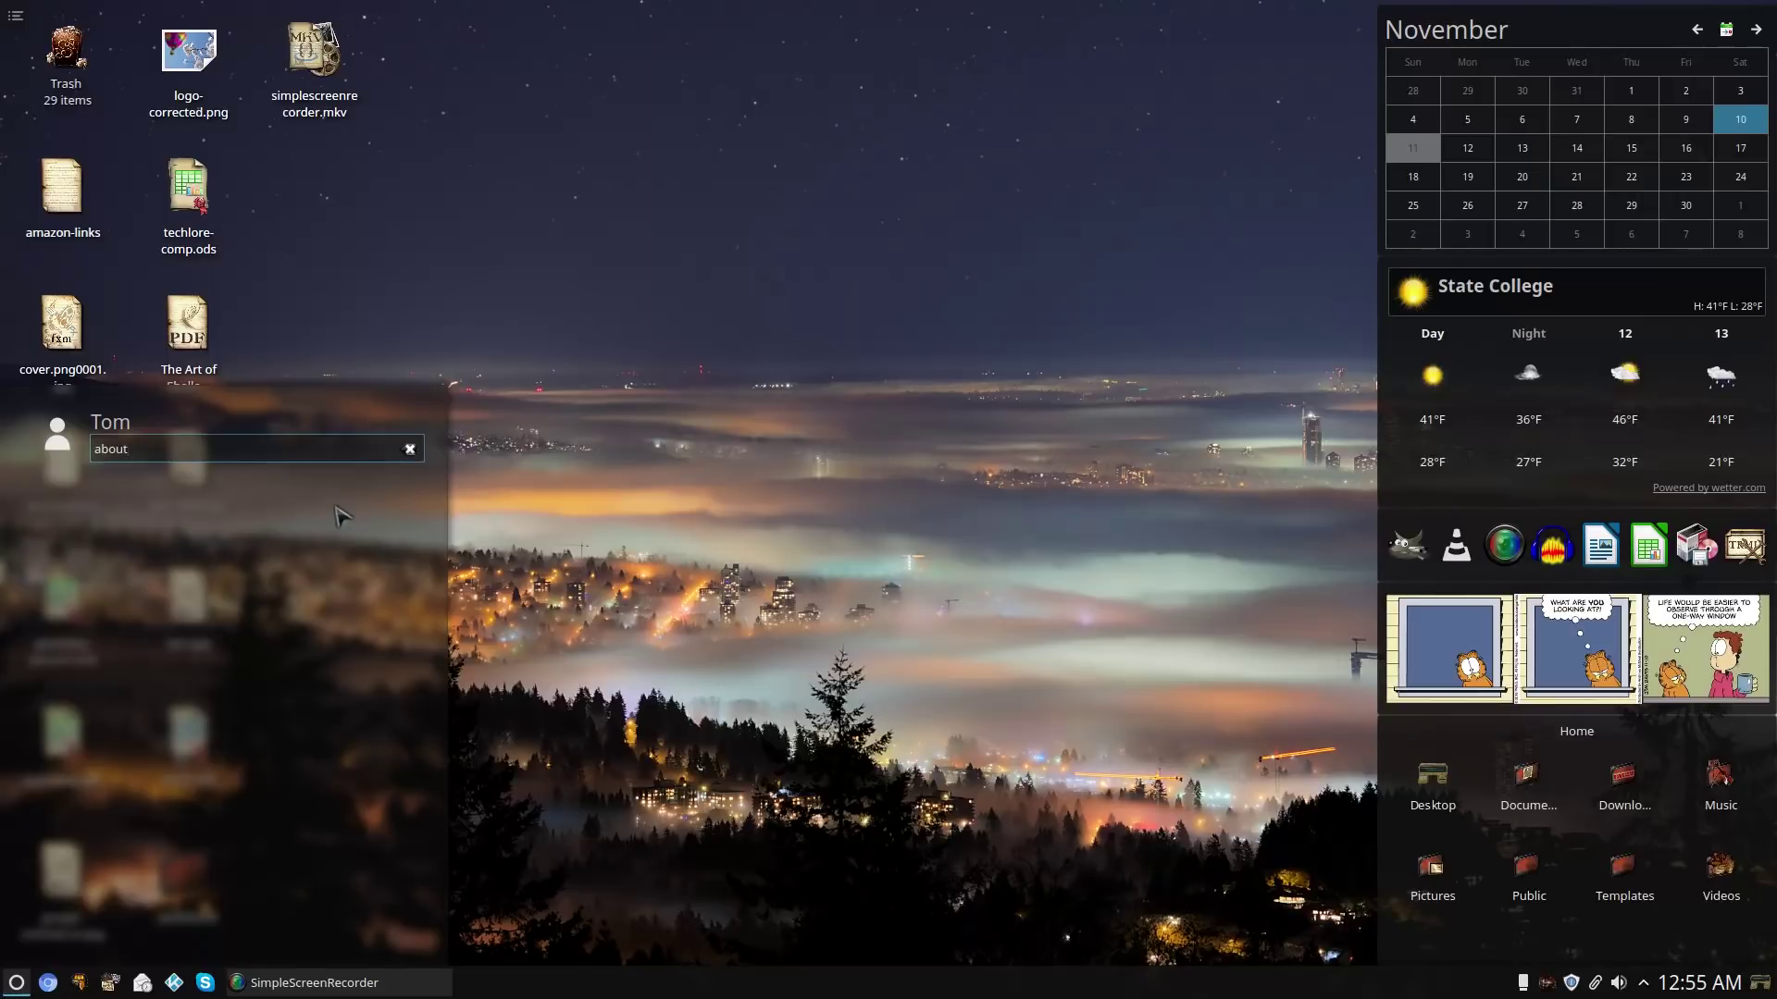
key("BackSpace")
key("BackSpace")
type("sys")
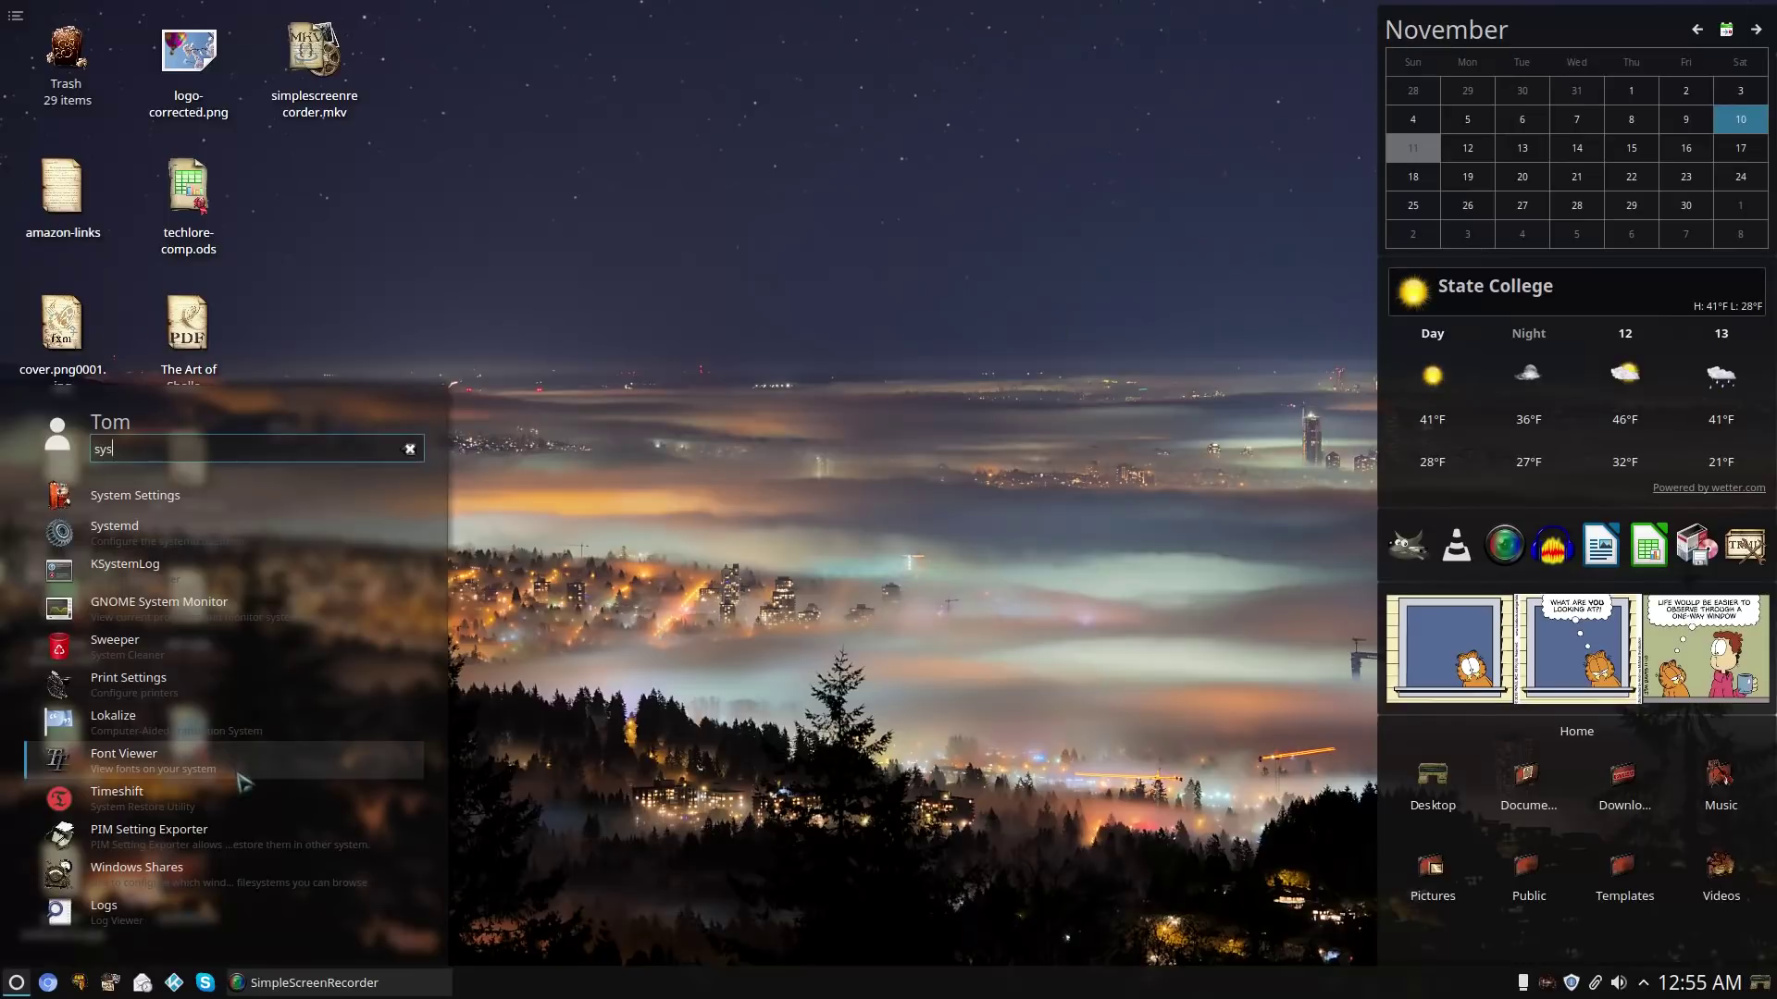
type("tem")
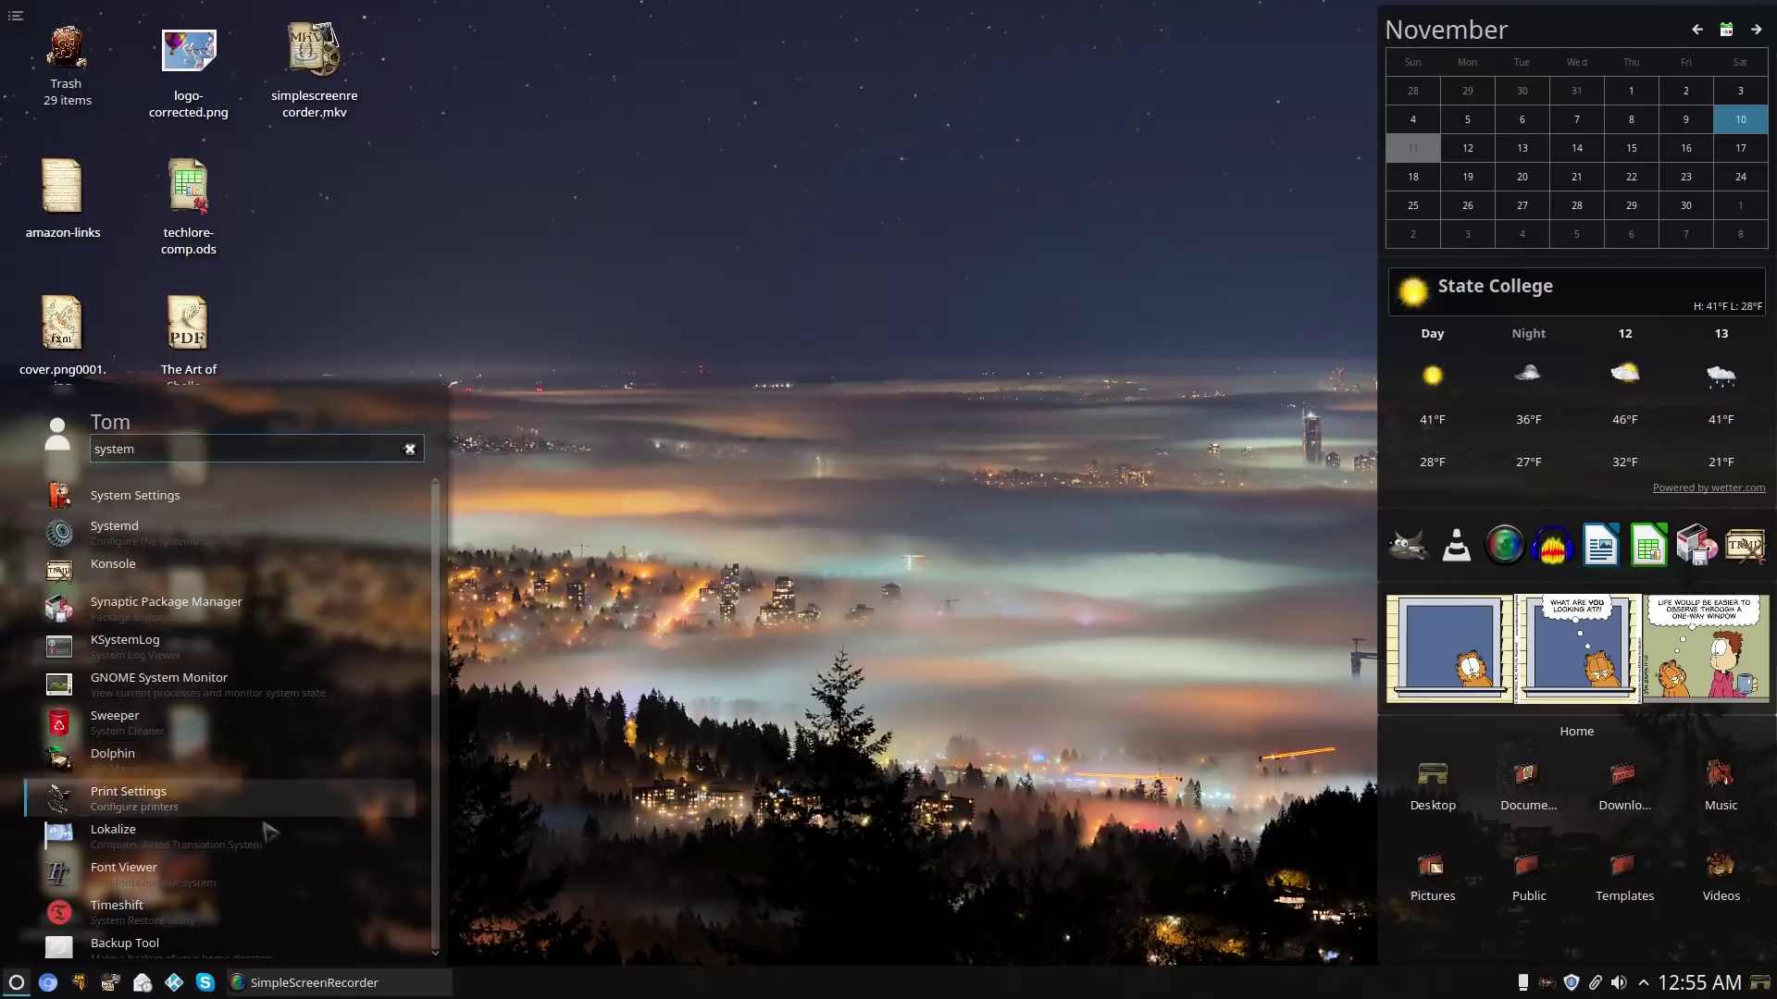
scroll(264, 814, "down", 1)
scroll(277, 861, "down", 2)
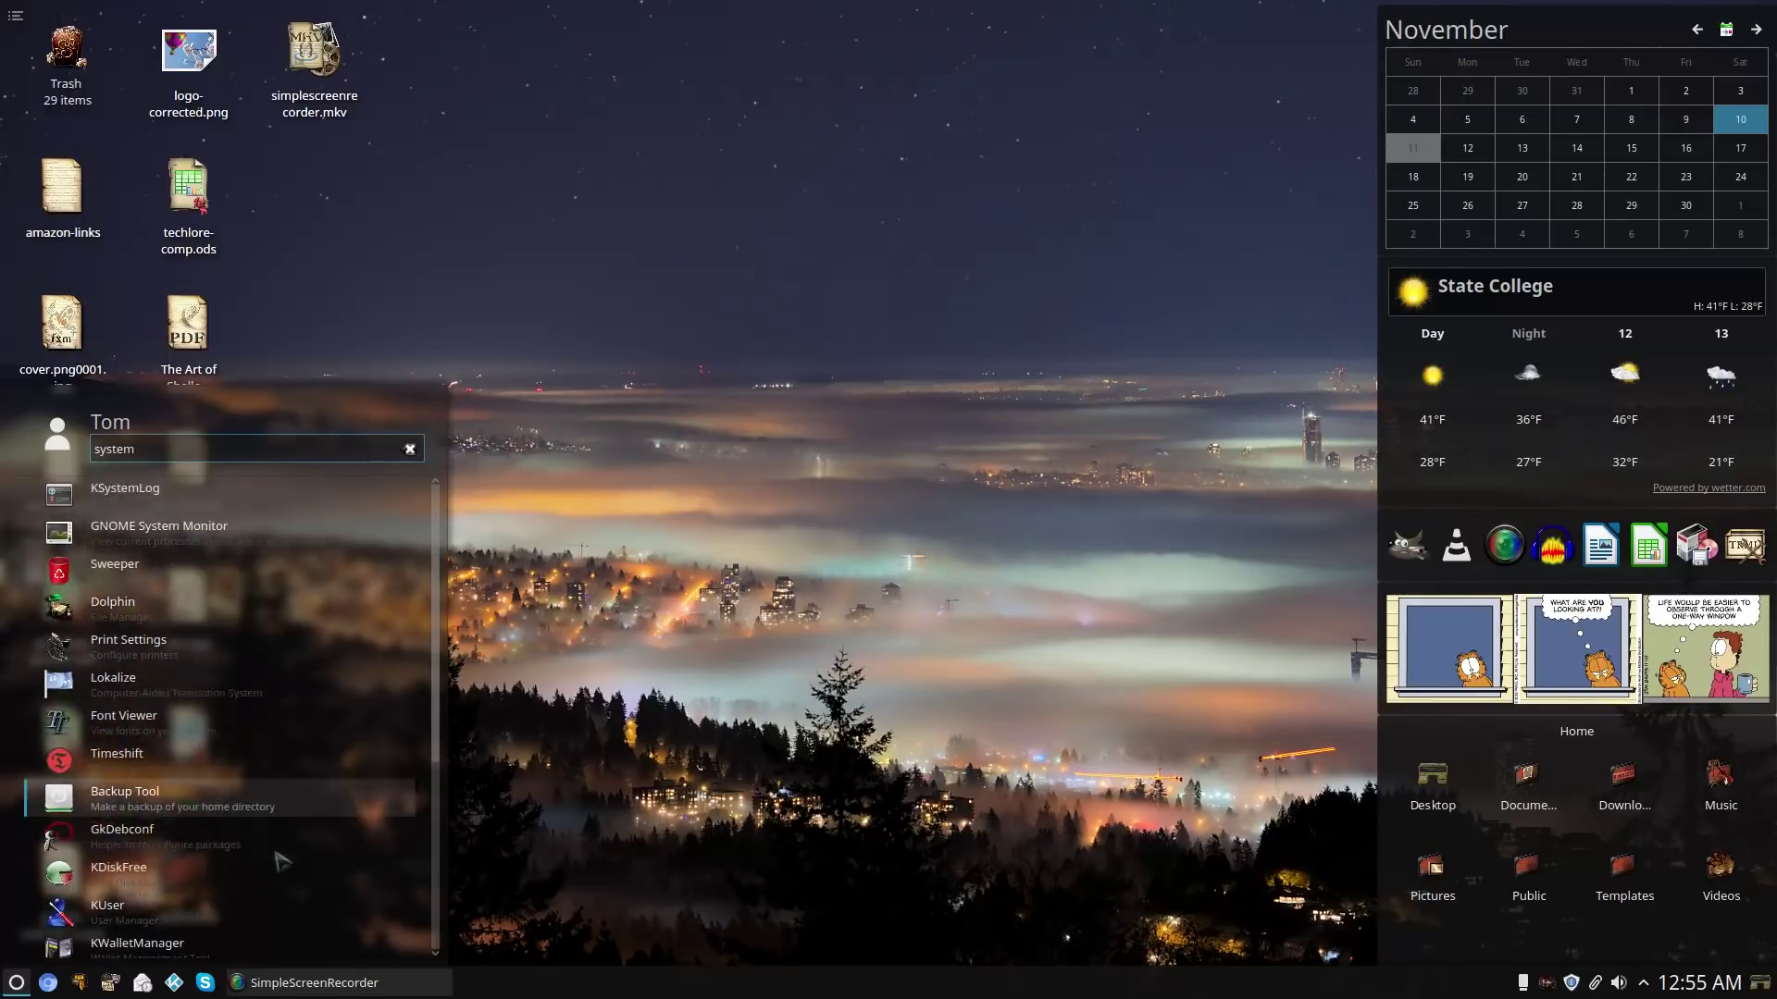
scroll(286, 865, "down", 3)
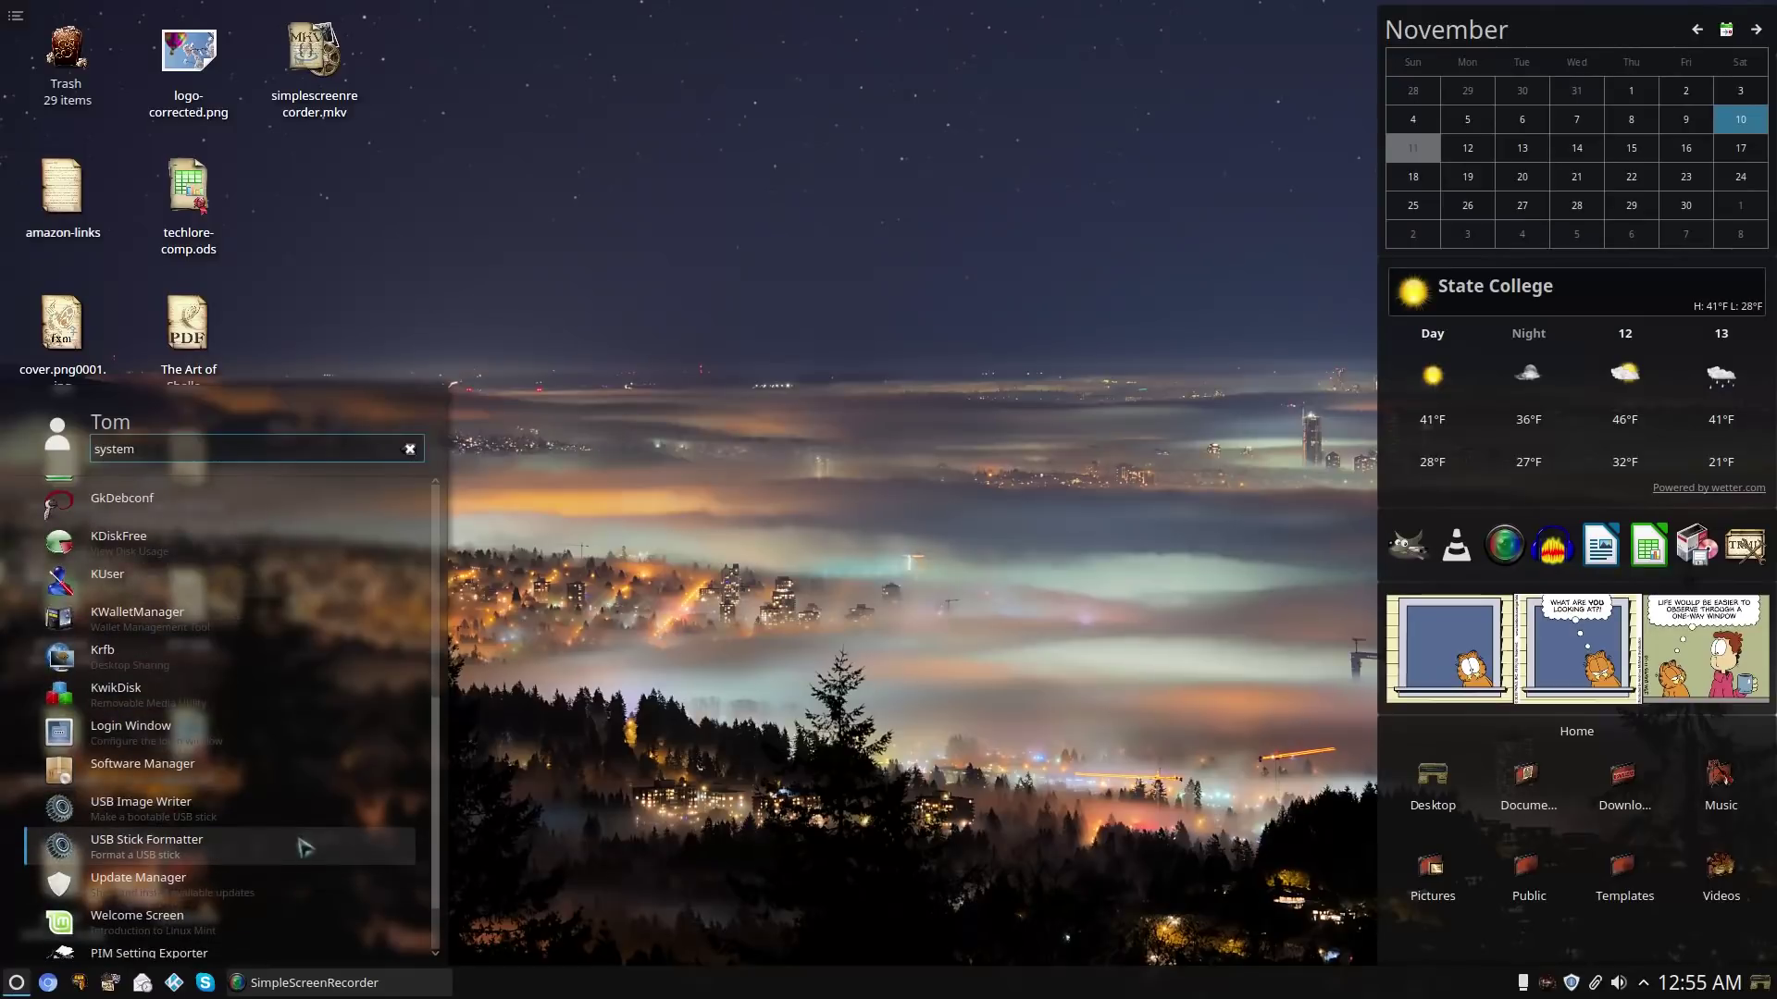
scroll(250, 856, "down", 1)
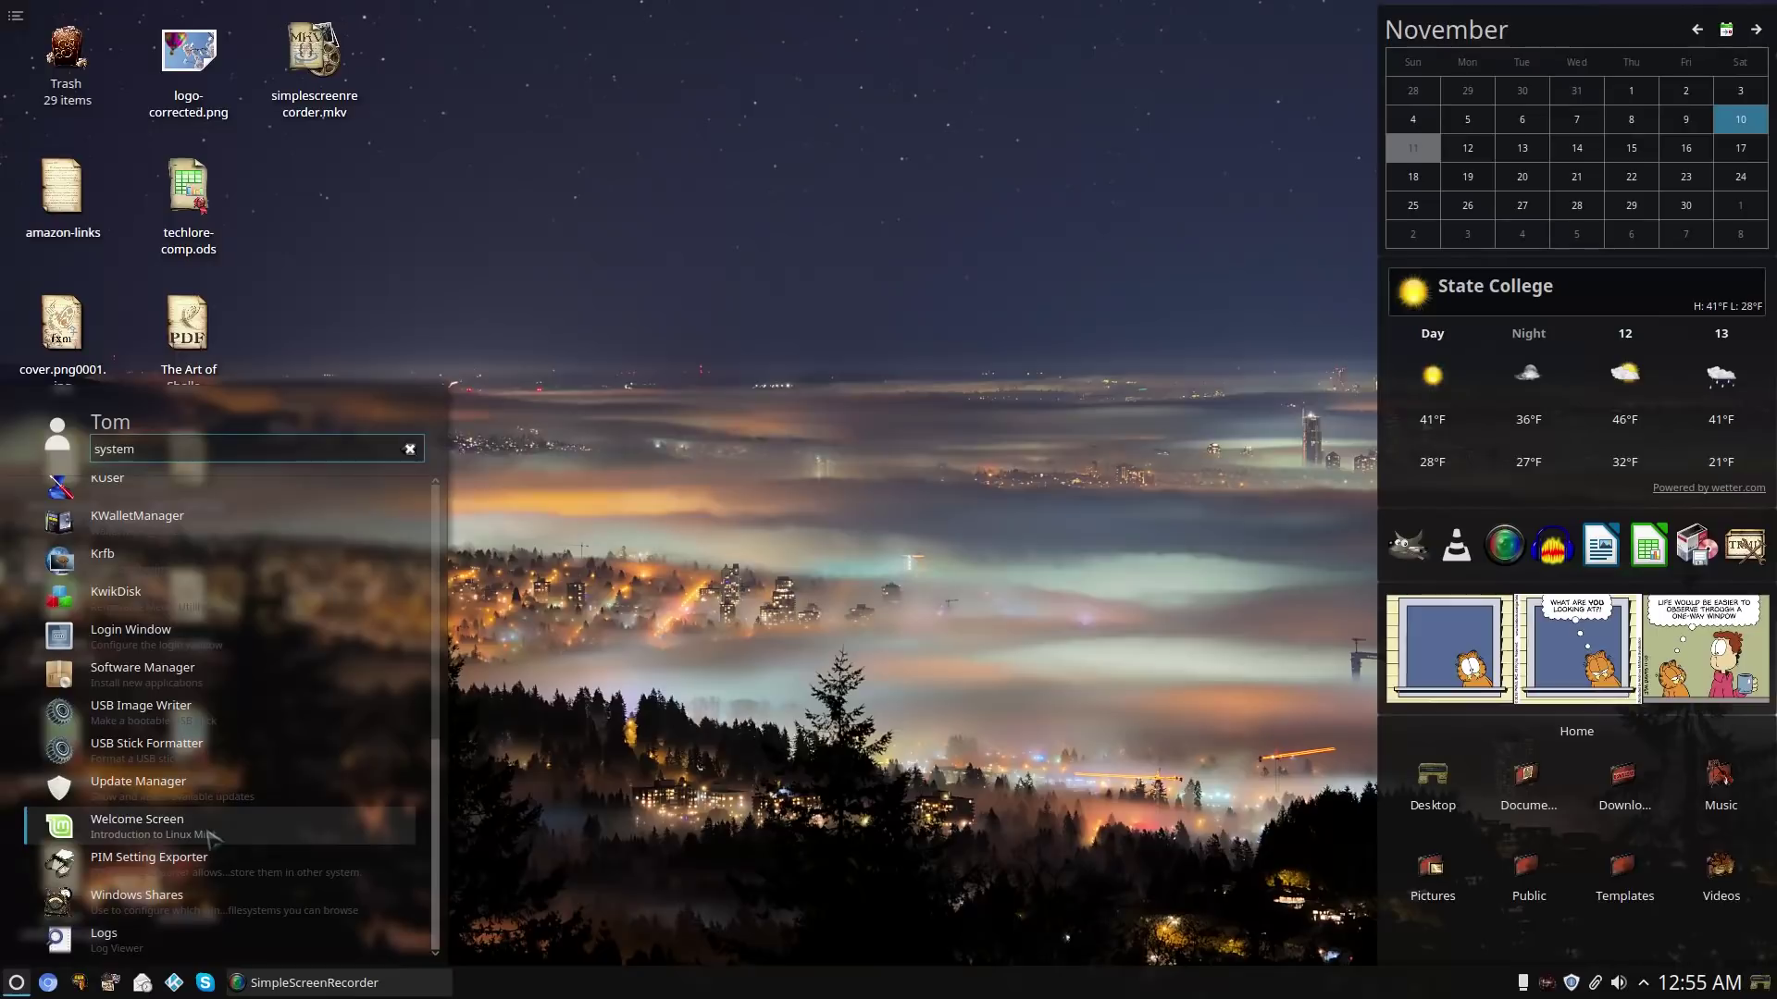
key("Escape")
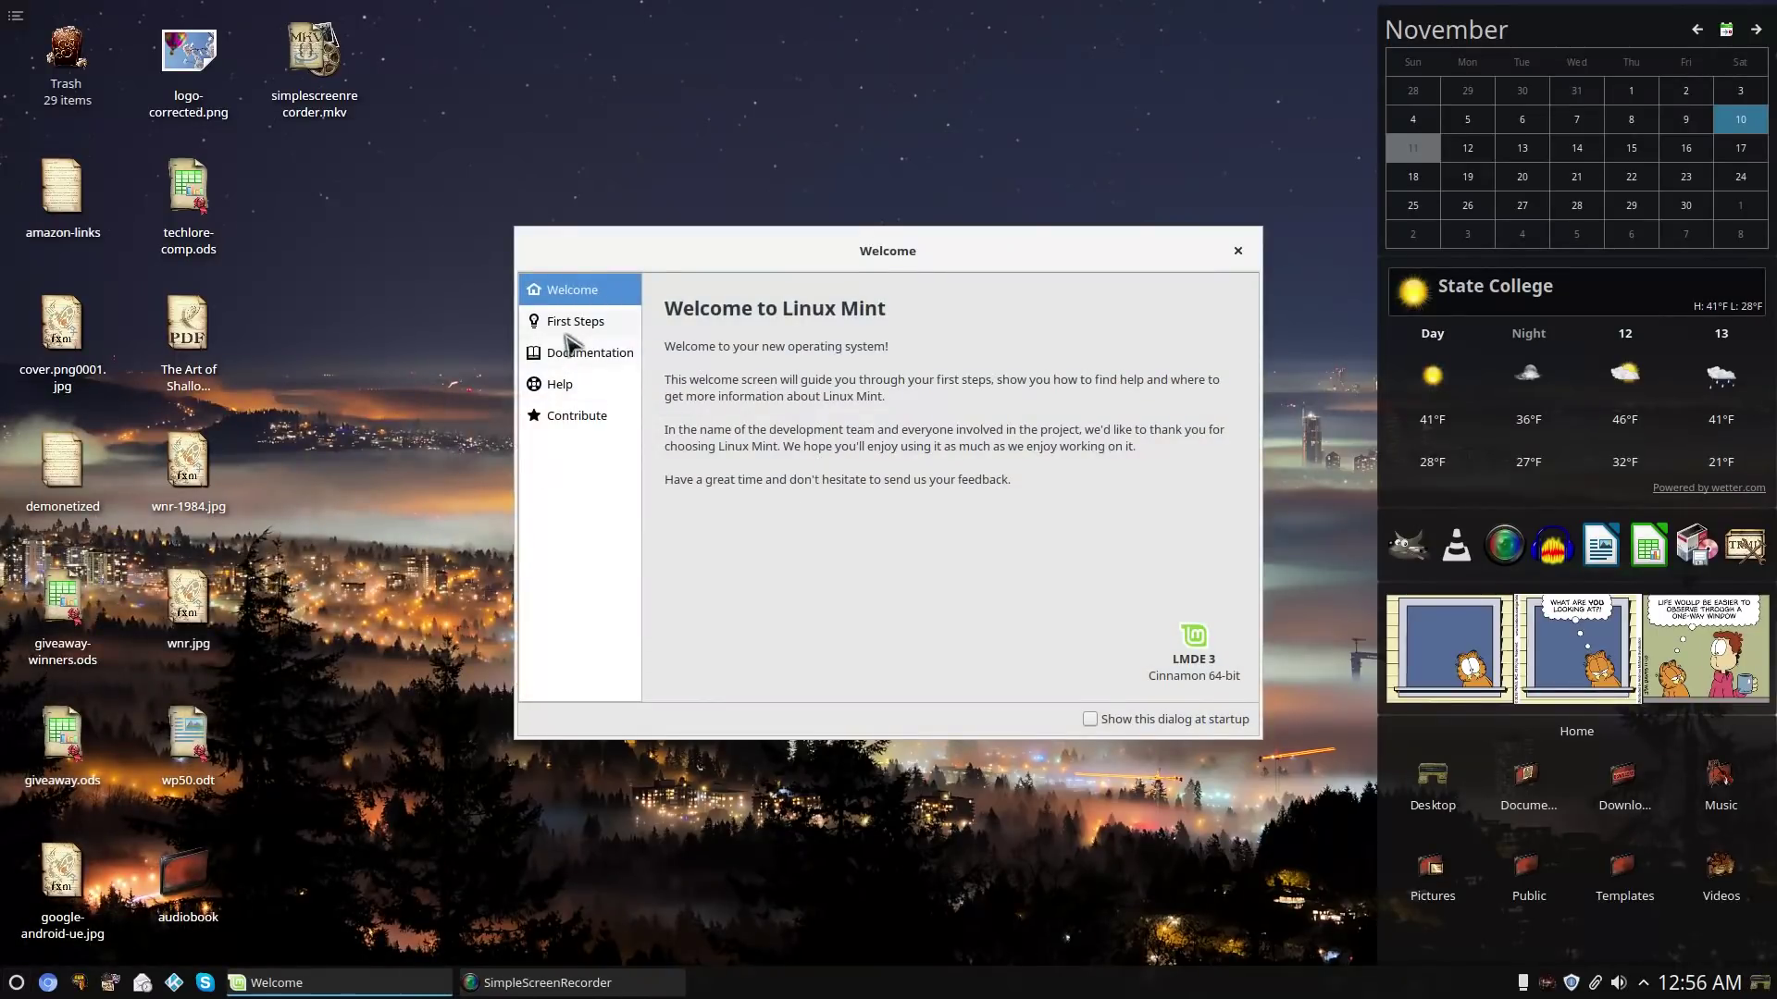
left_click(567, 333)
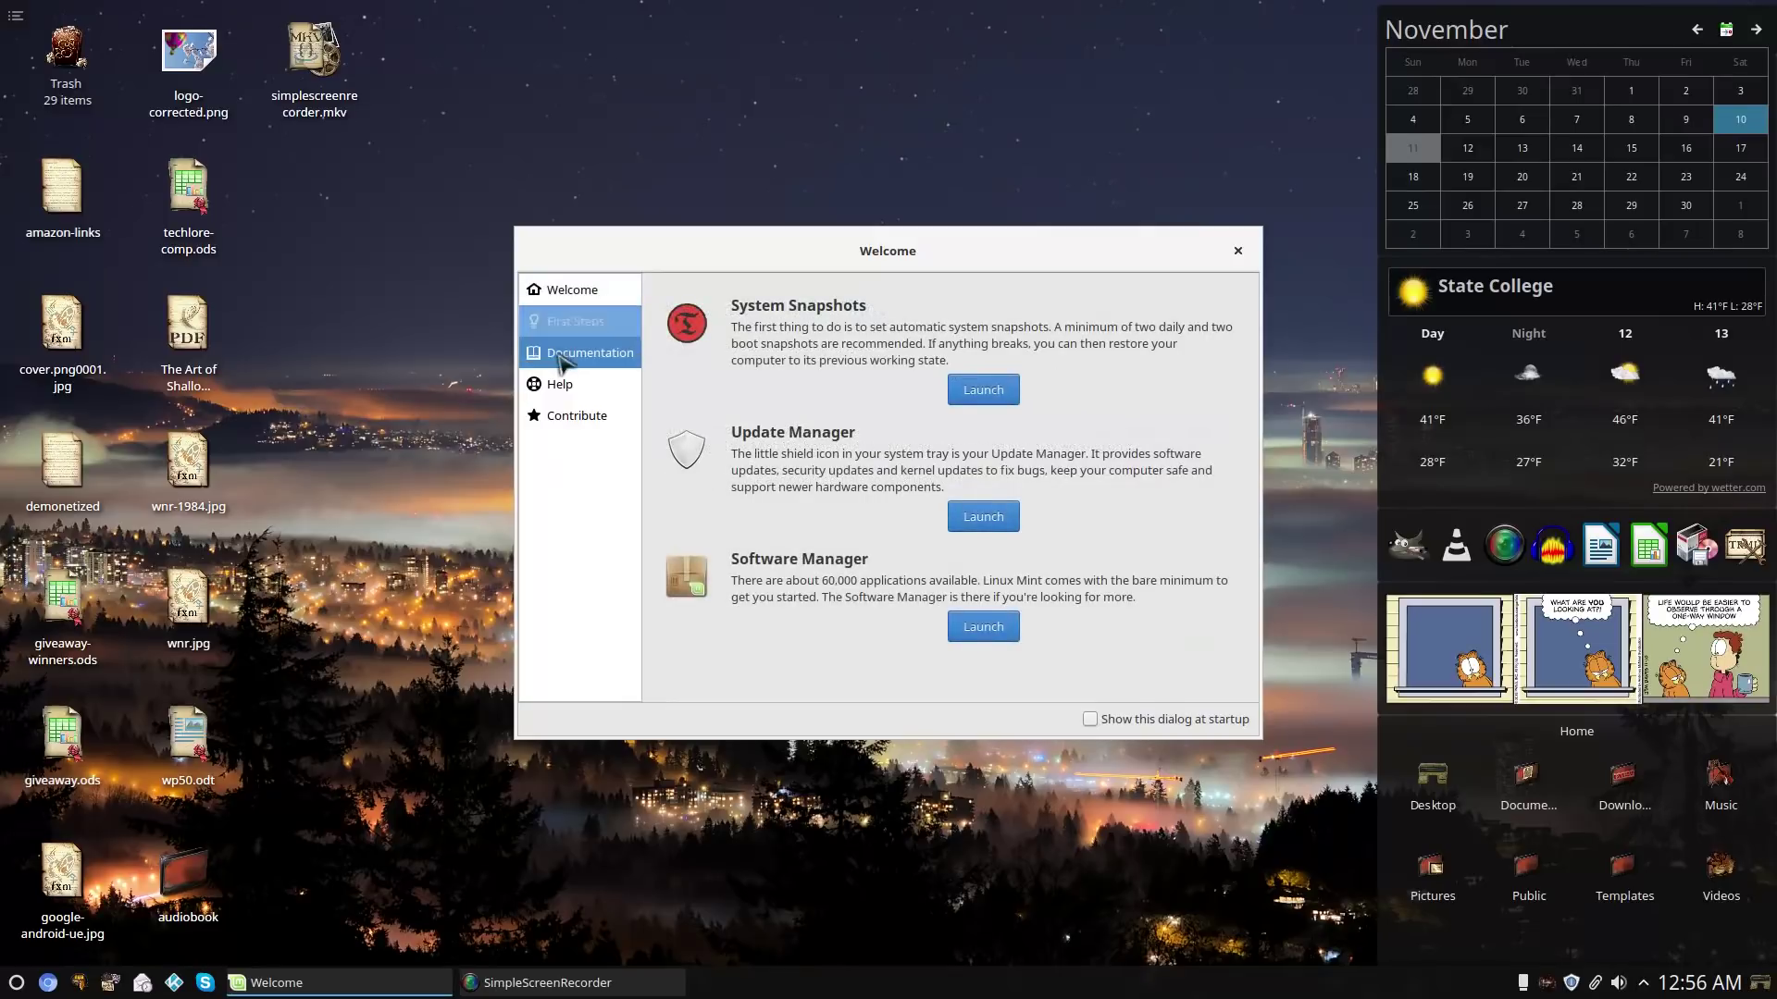
left_click(562, 357)
left_click(565, 384)
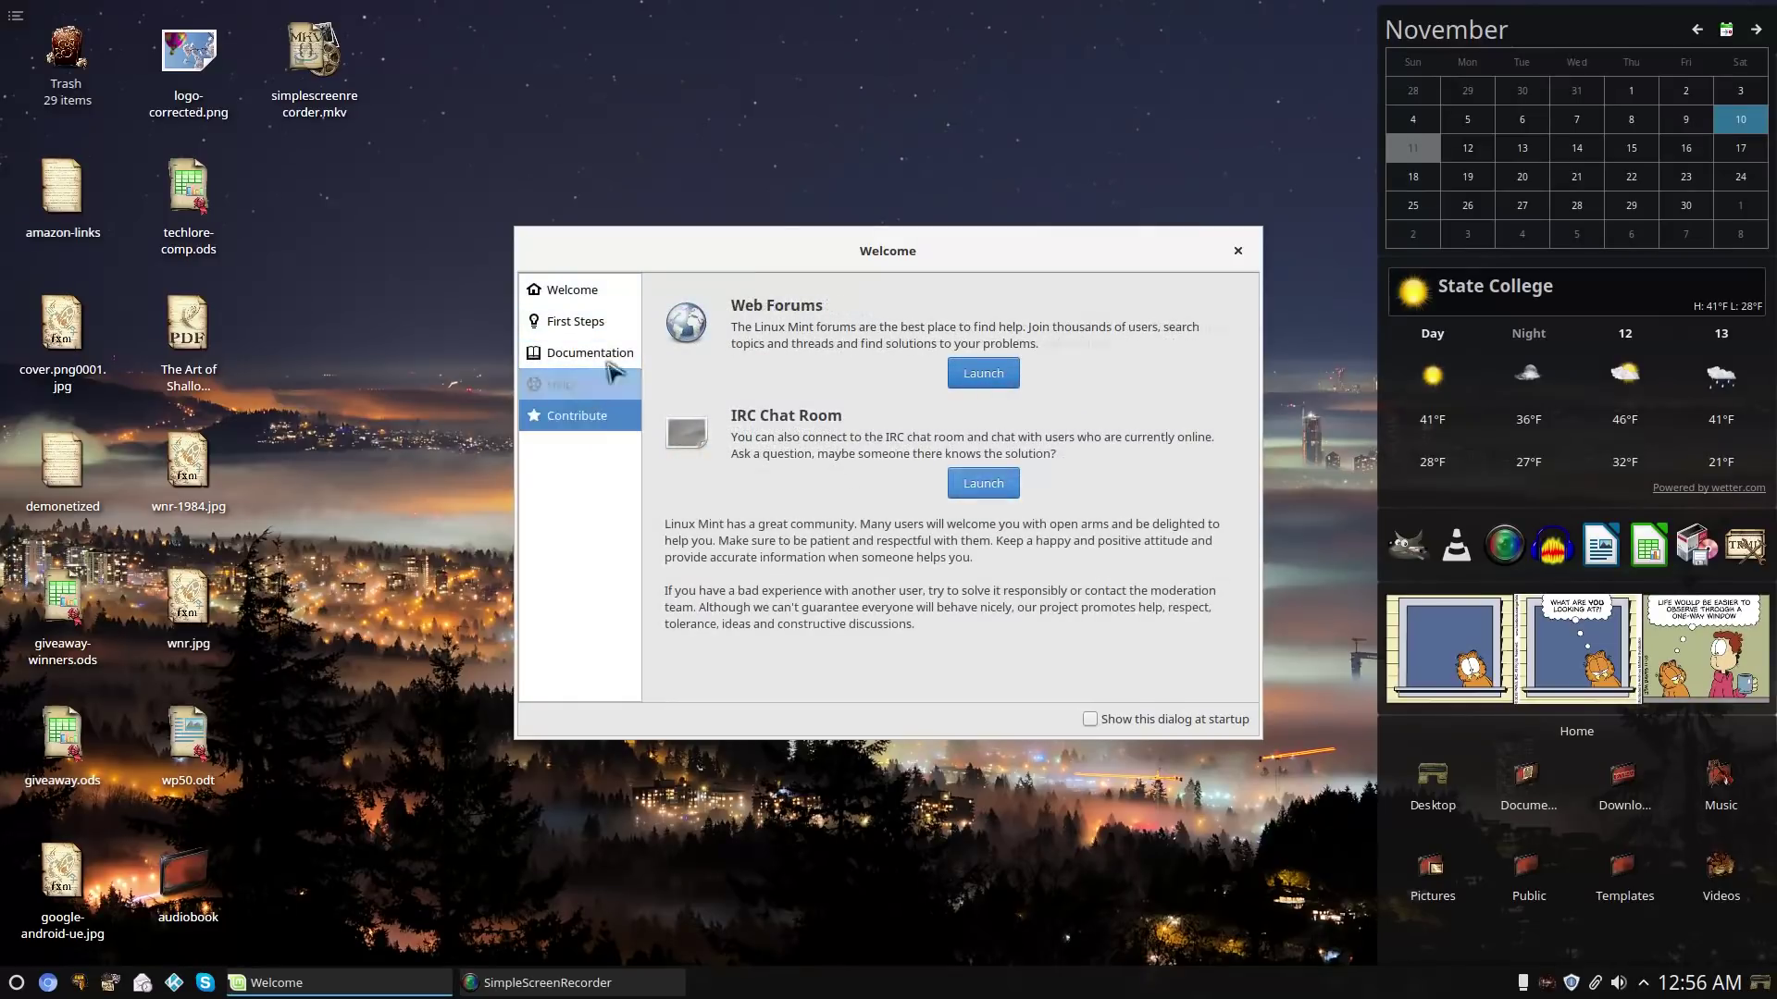
left_click(1238, 251)
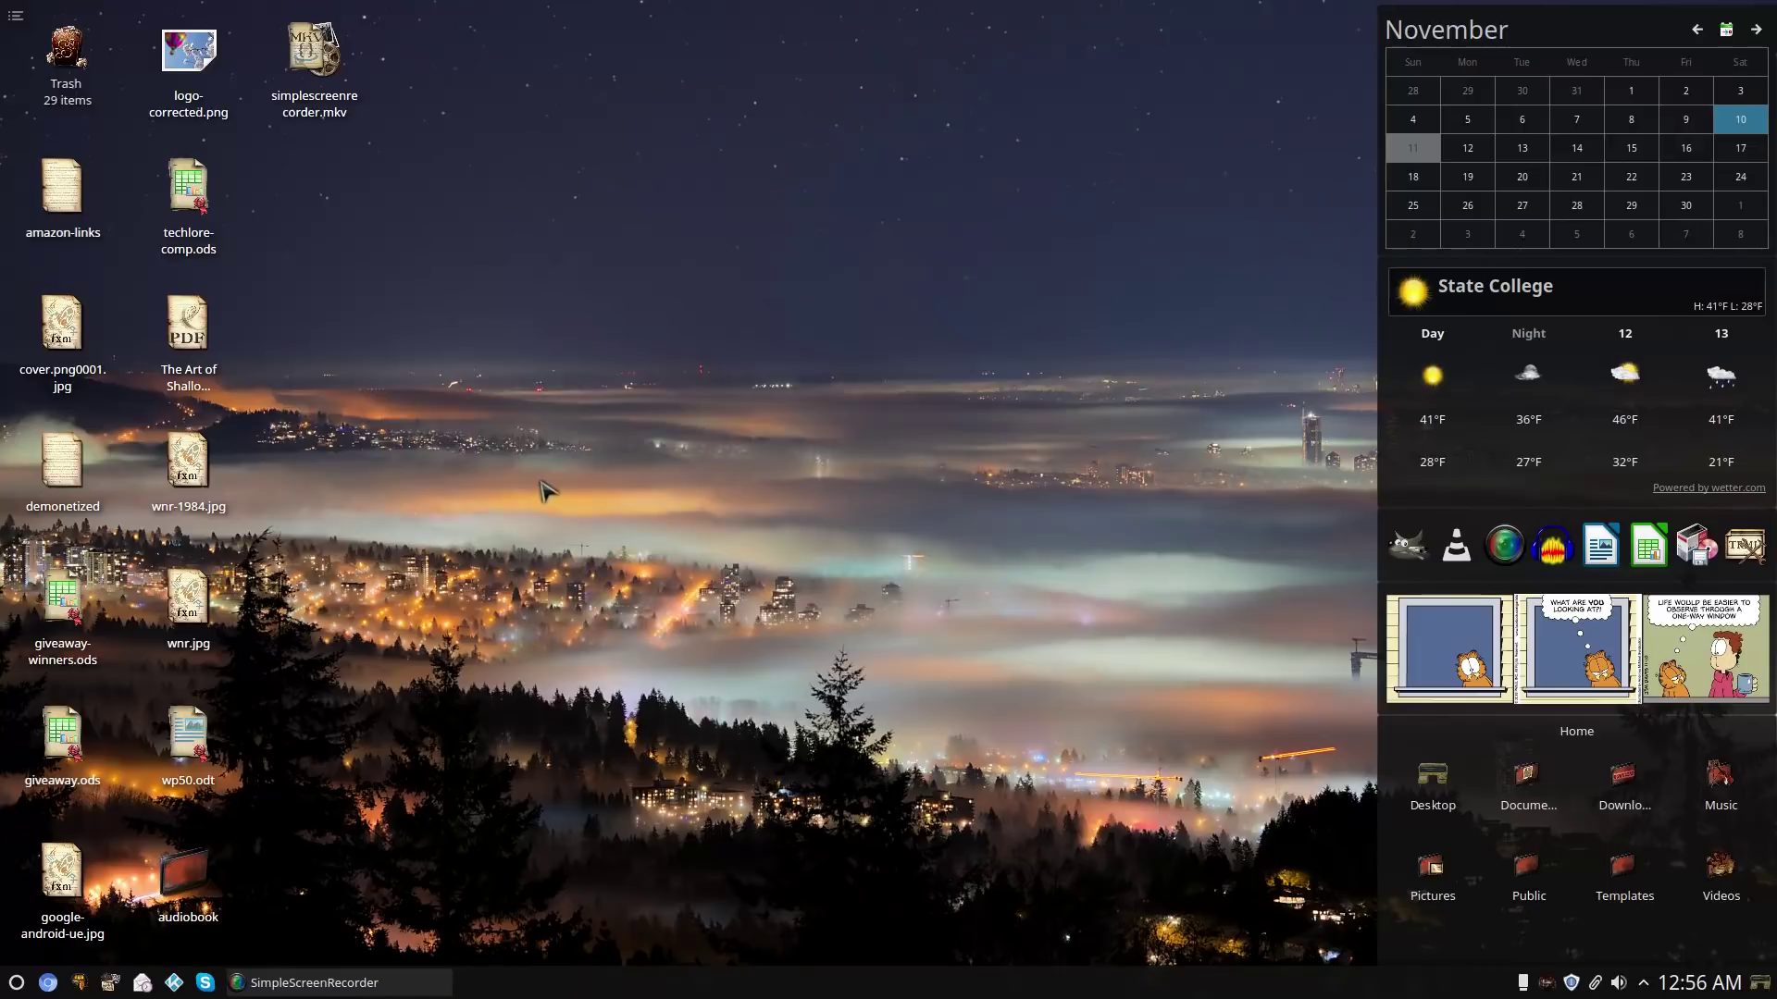